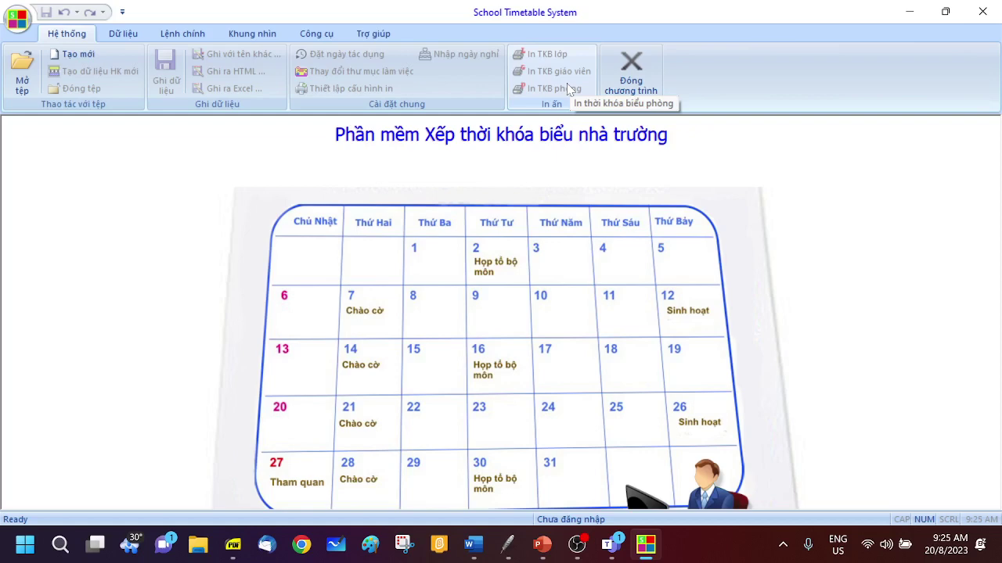
Switch to File Explorer and examine the STKB and sbak timetable files in the TH STKB 4.0 7-2023 folder.
click(198, 548)
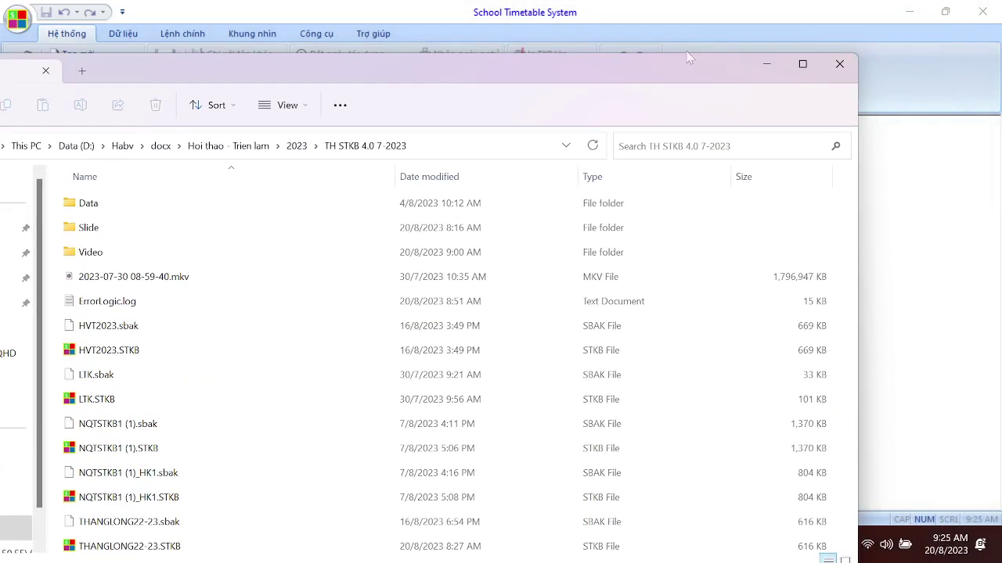
click(802, 63)
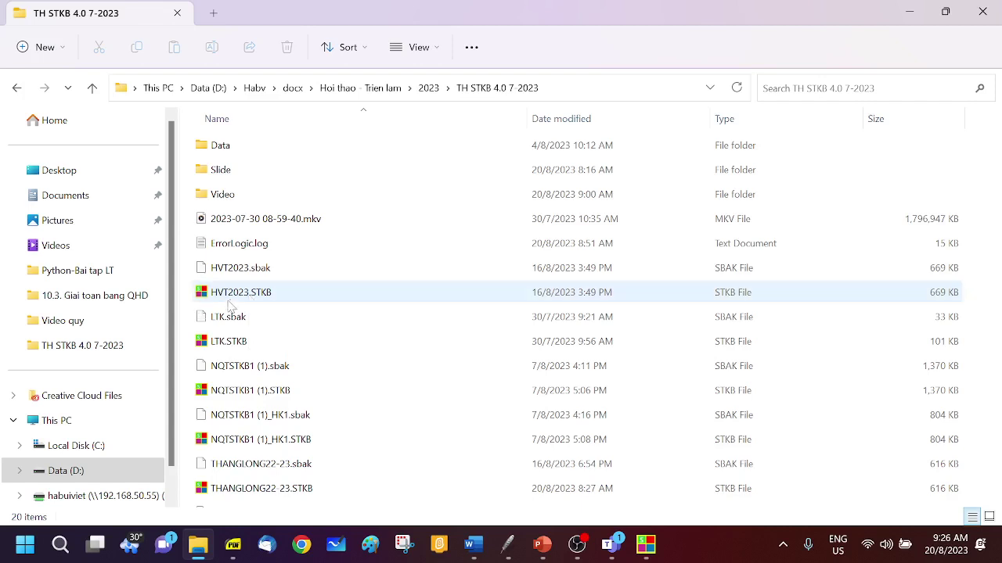
click(231, 304)
click(242, 349)
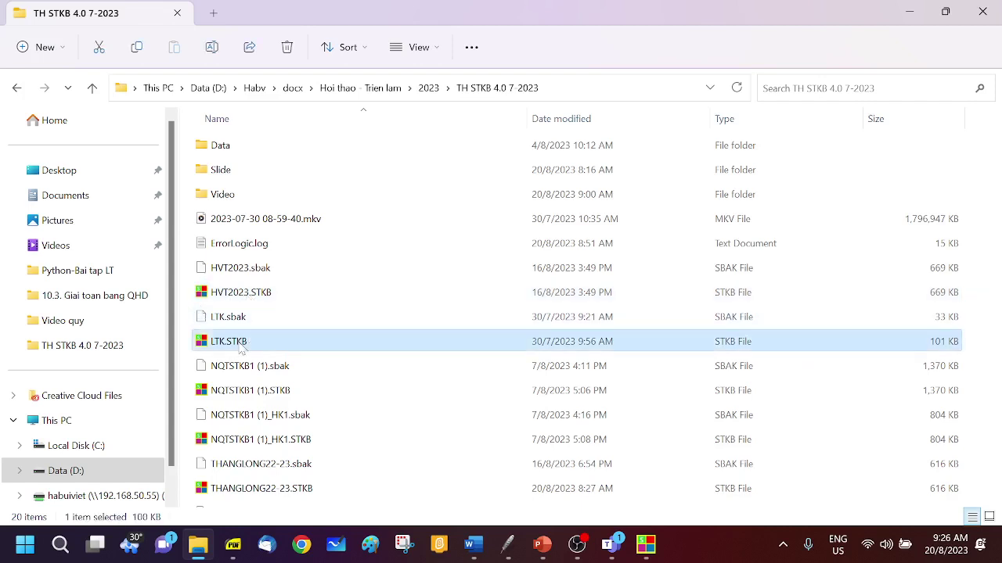
click(268, 393)
click(290, 441)
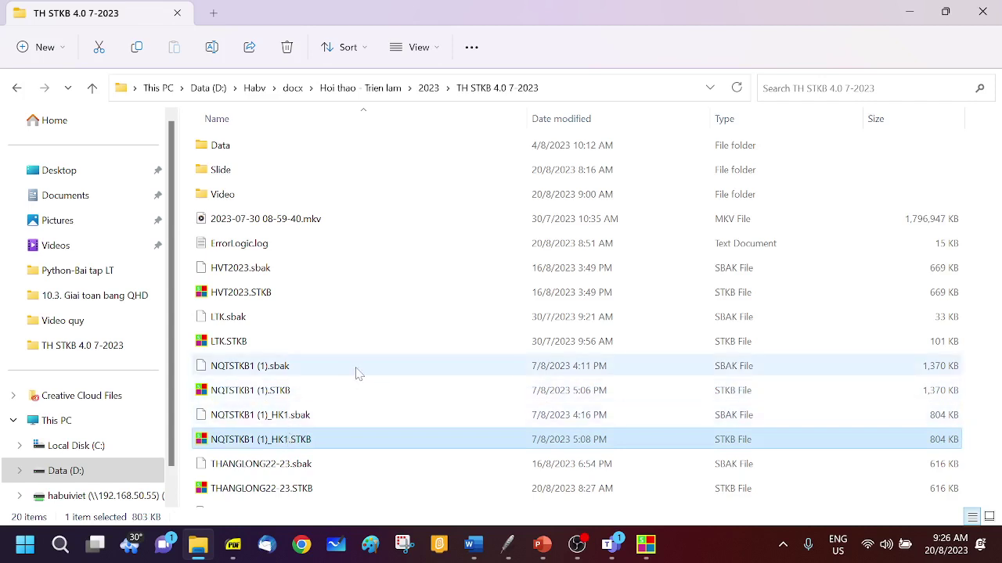
click(248, 291)
click(264, 270)
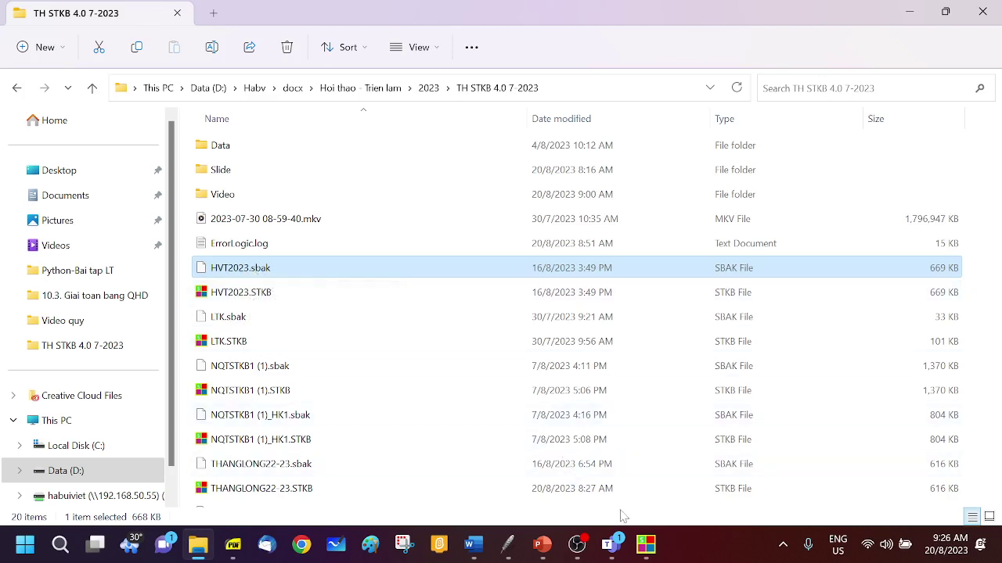
Switch to School Timetable System and open the data file THANGLONG22-23.STKB.
click(645, 545)
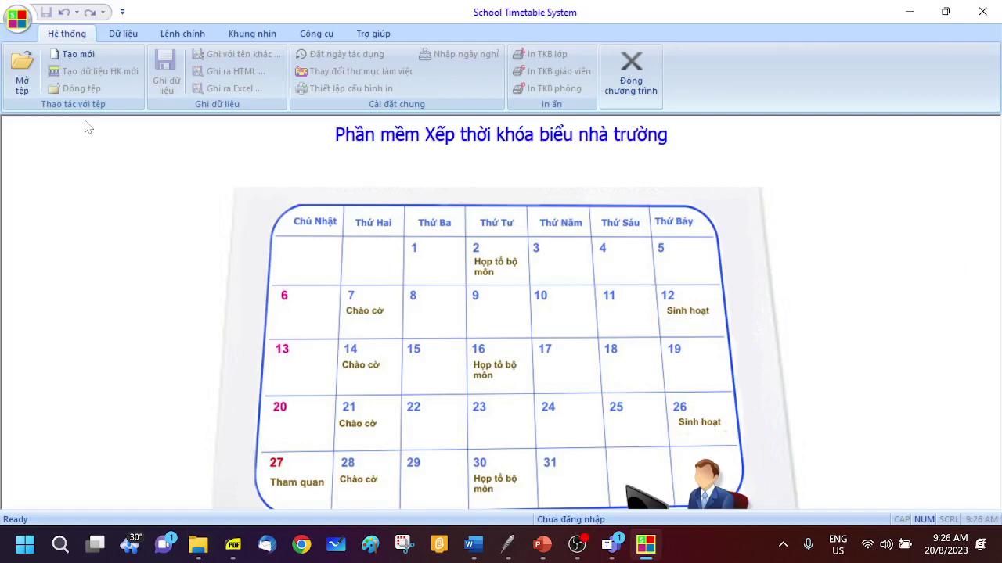
click(23, 86)
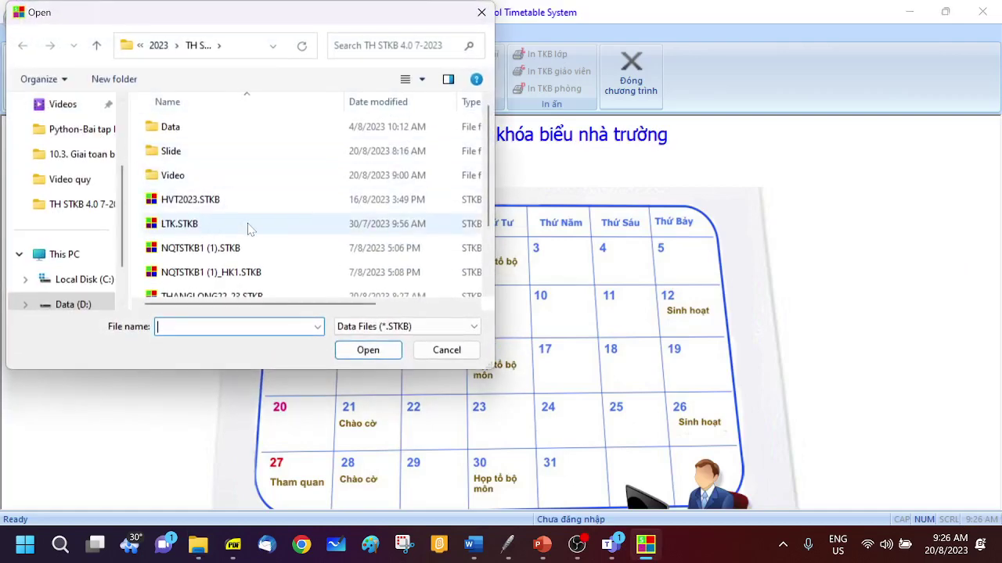
scroll(249, 228, down, 2)
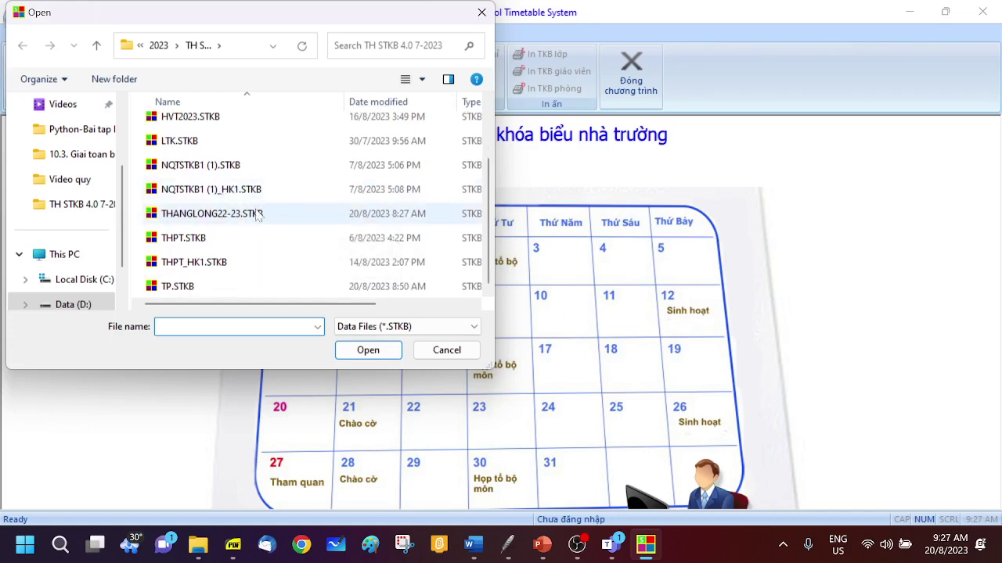
click(200, 218)
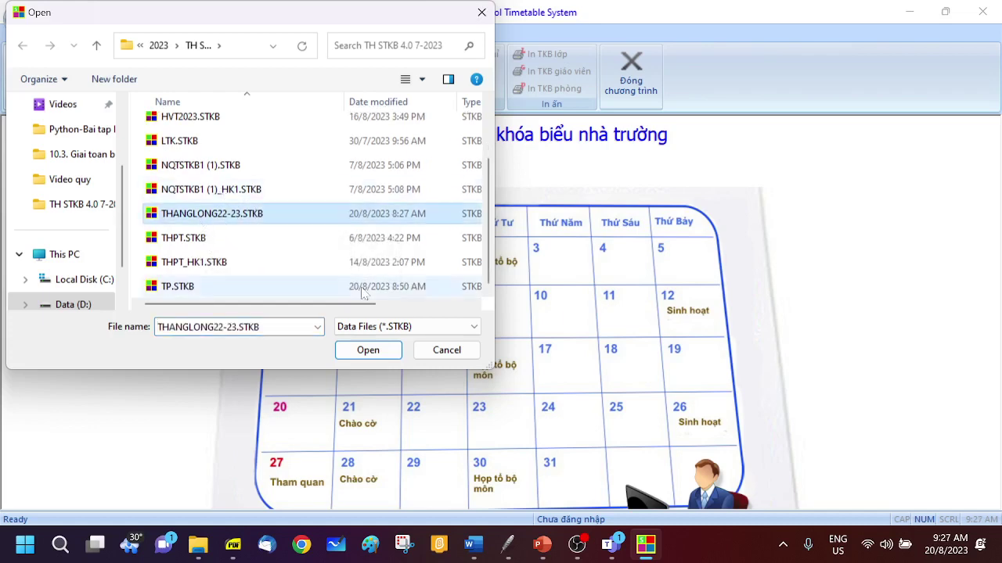
click(368, 350)
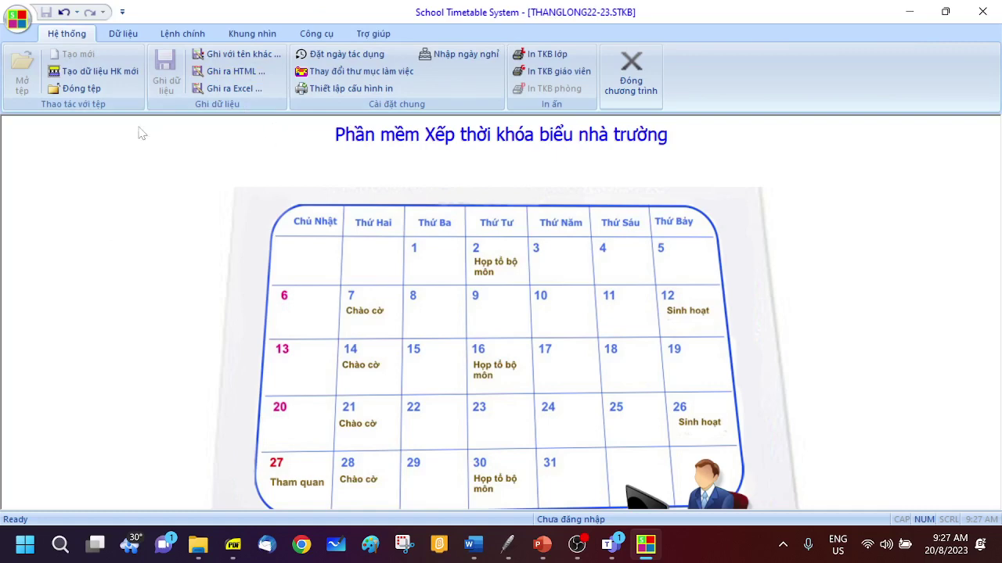
click(117, 34)
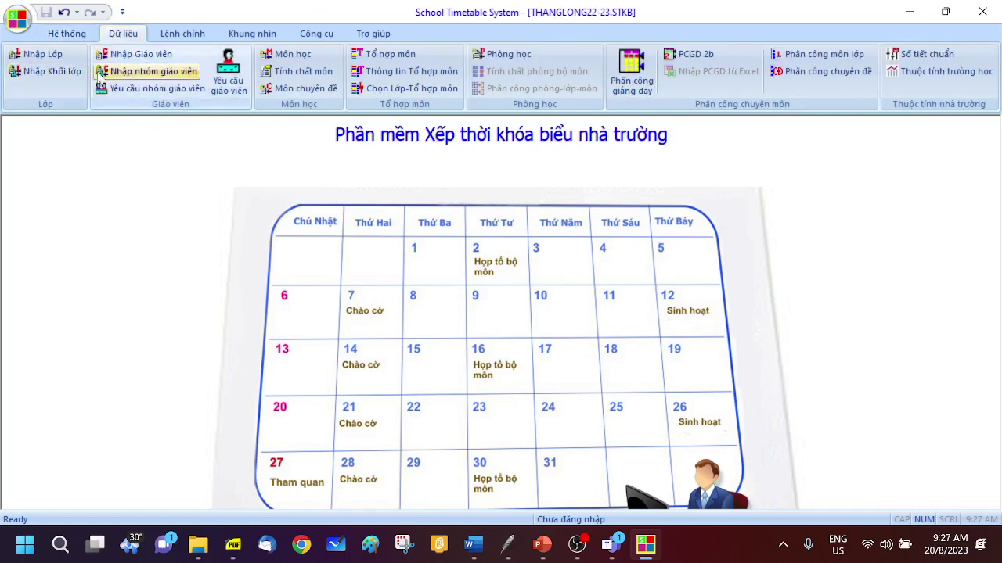
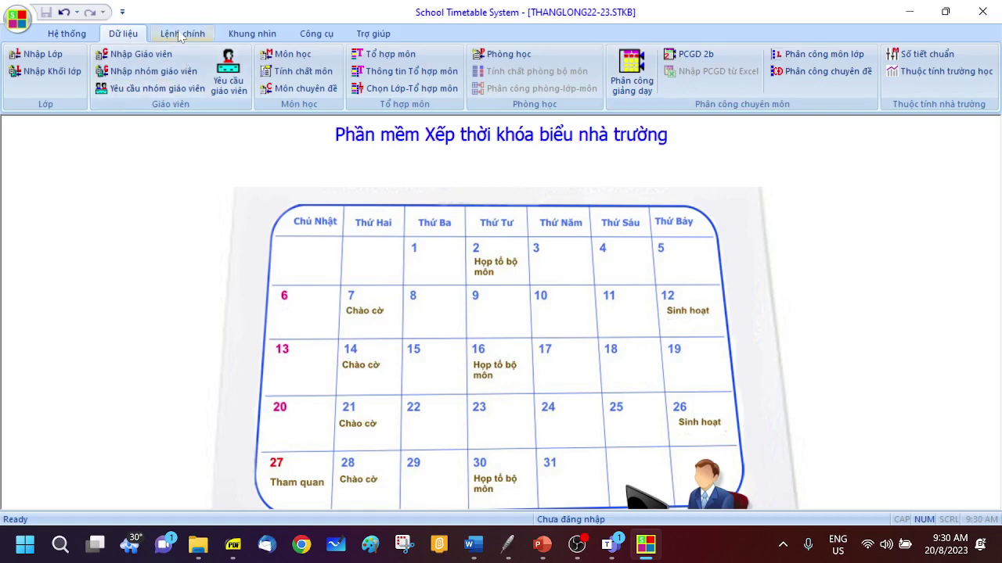
click(182, 34)
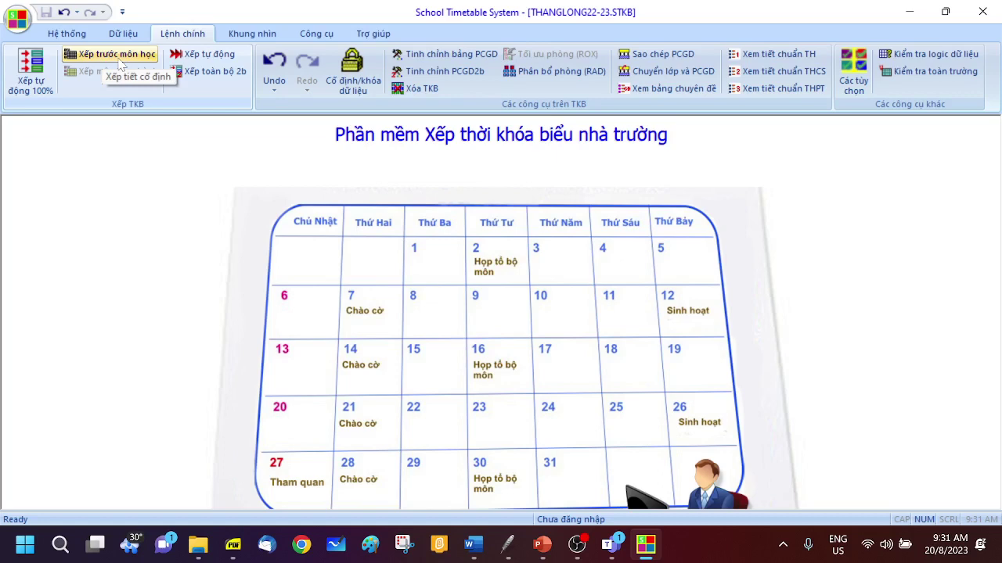
click(25, 91)
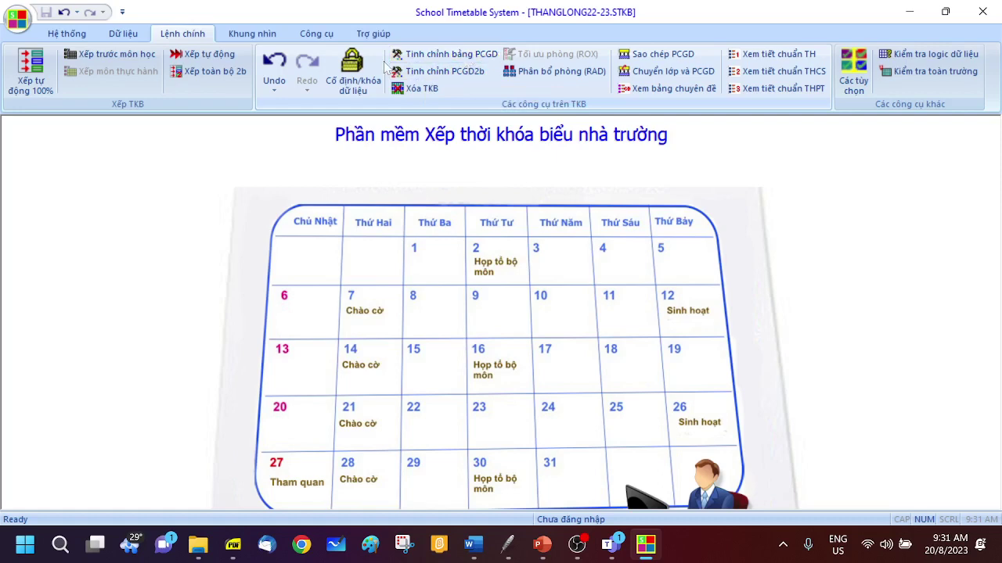
click(127, 36)
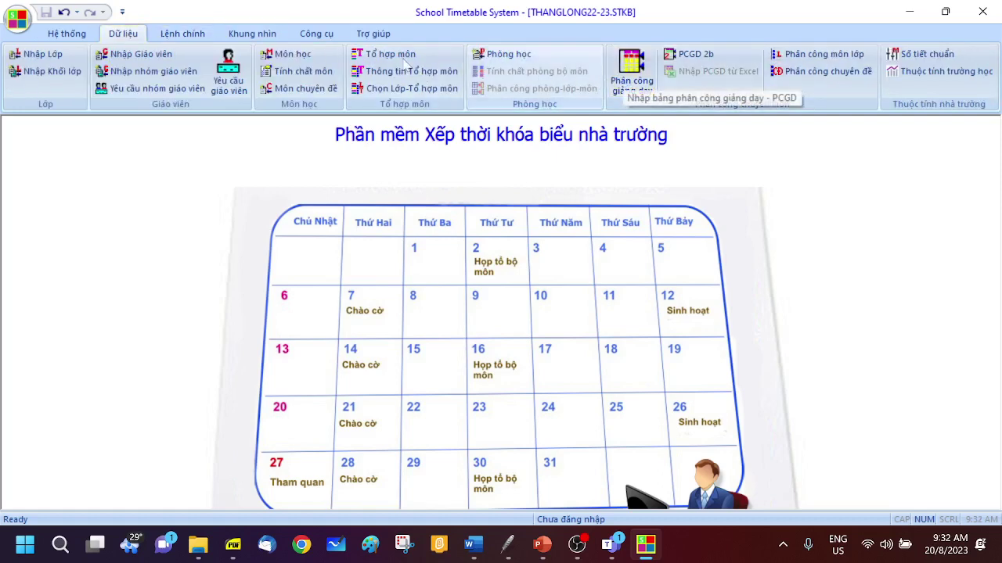
Run the data logic check (Kiểm tra logic dữ liệu) on the opened timetable file and dismiss its report.
click(179, 33)
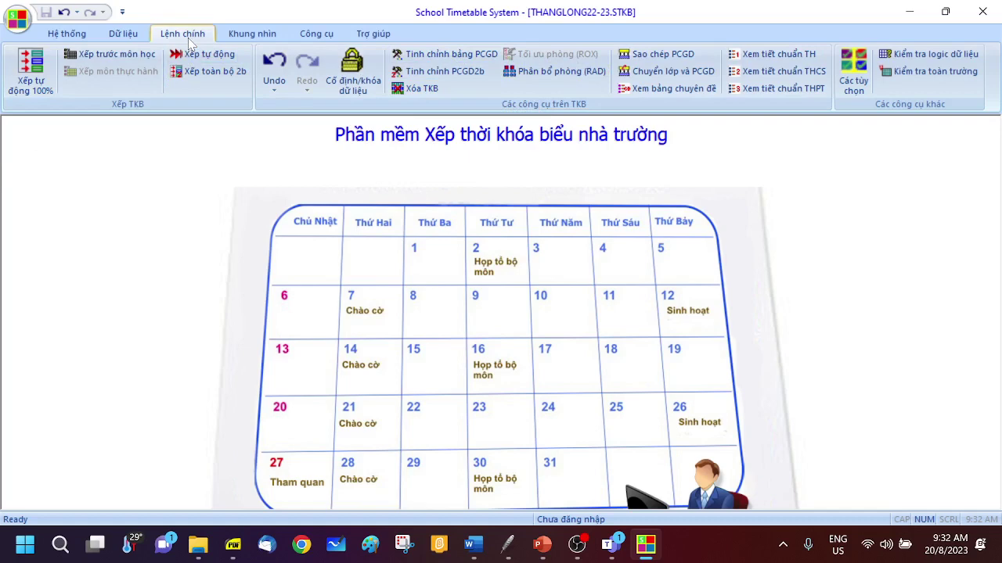
click(919, 60)
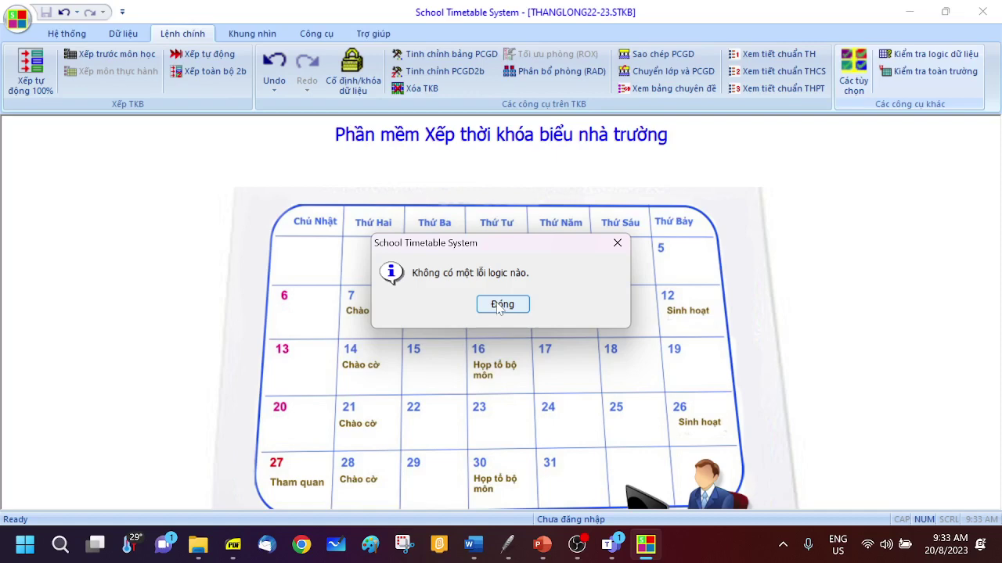
click(505, 305)
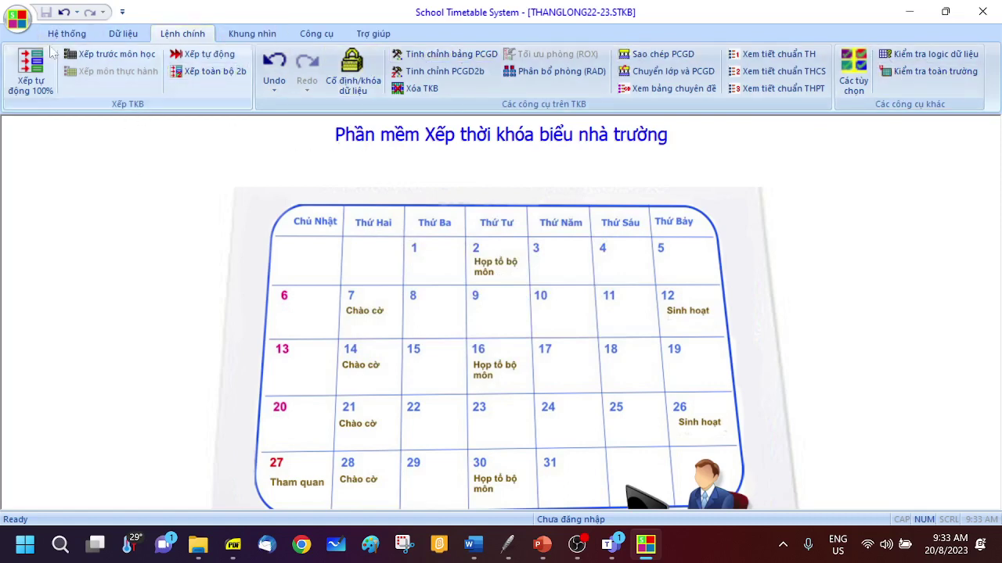
Open the Mainloop view and select the second Thursday (Thứ năm) period in the teacher's timetable.
click(252, 35)
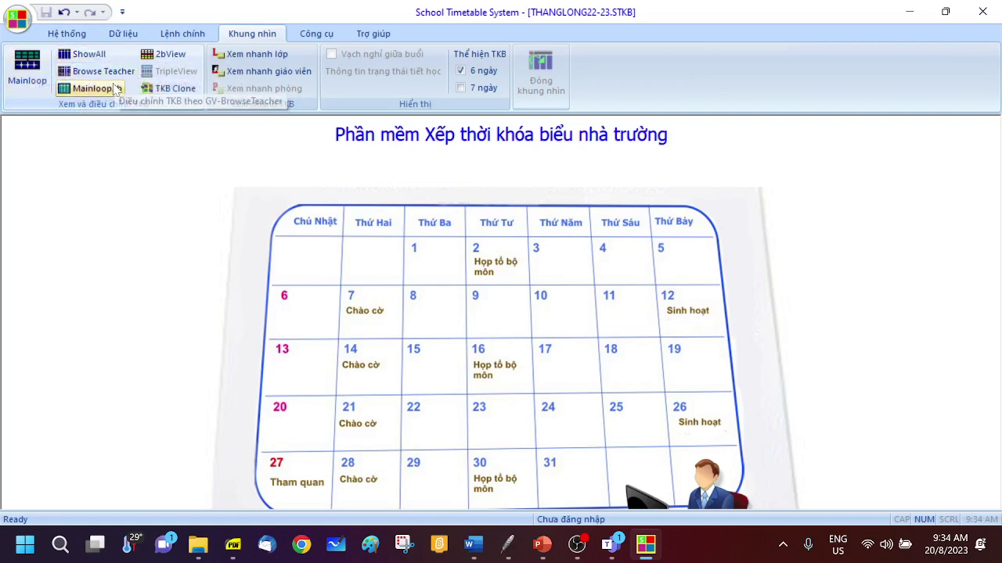
click(28, 78)
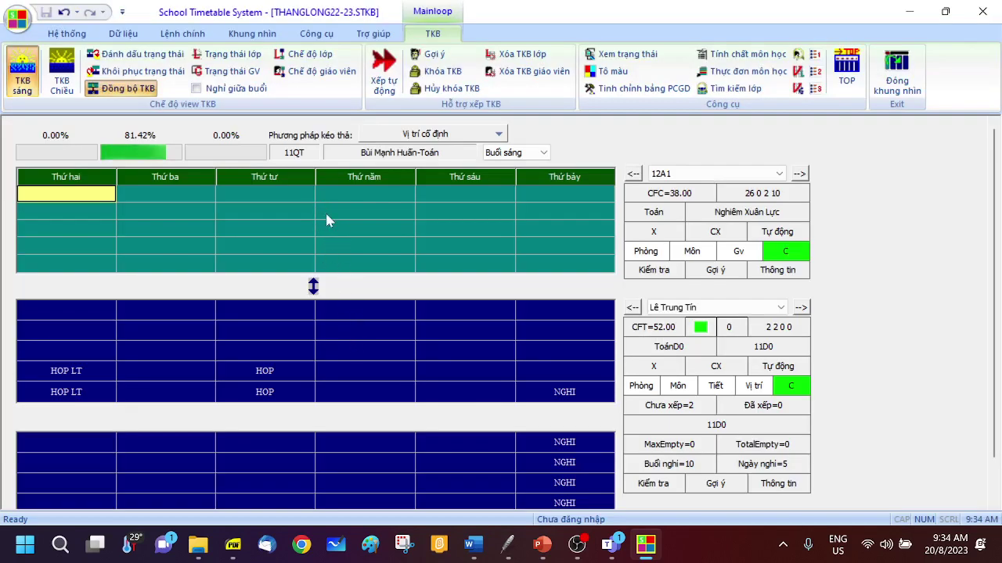
click(376, 331)
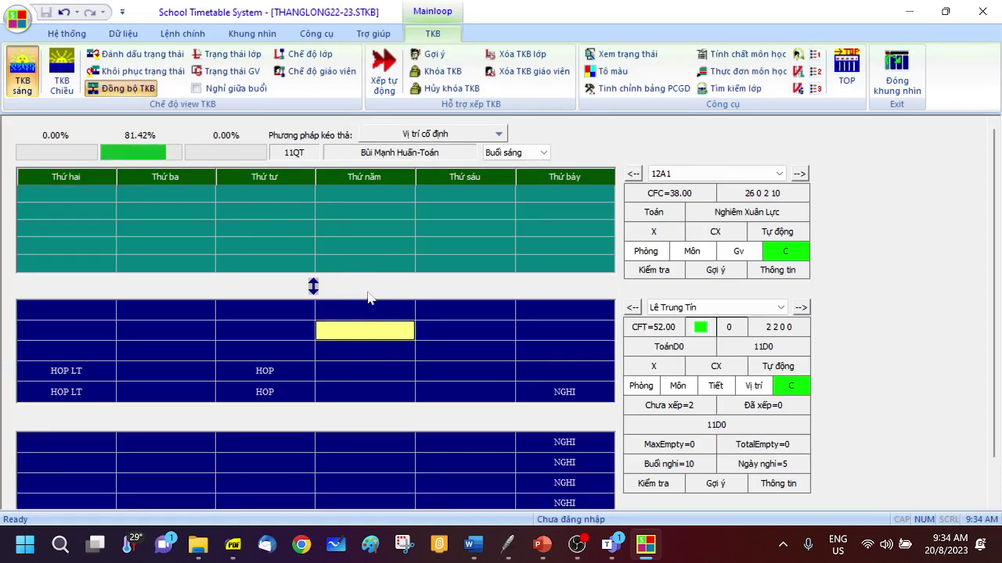
Compare the morning and afternoon timetables in the Mainloop view, ending on the afternoon one.
click(56, 88)
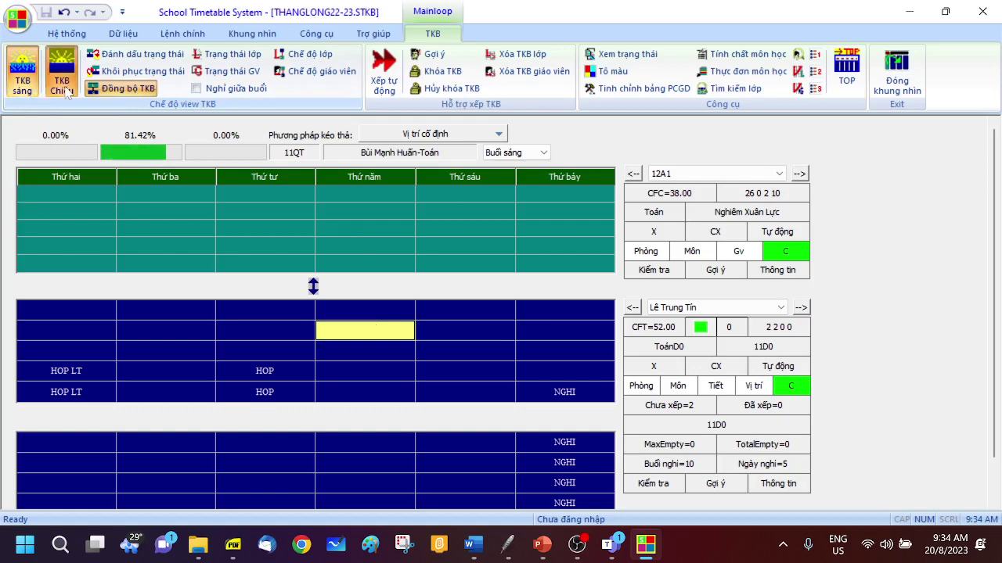
click(31, 85)
click(62, 88)
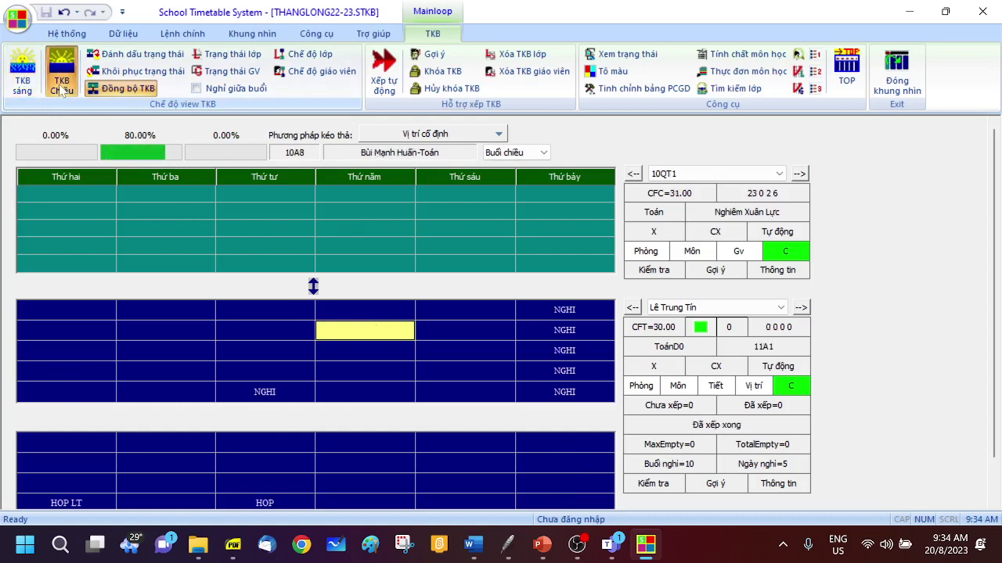
click(22, 79)
click(62, 82)
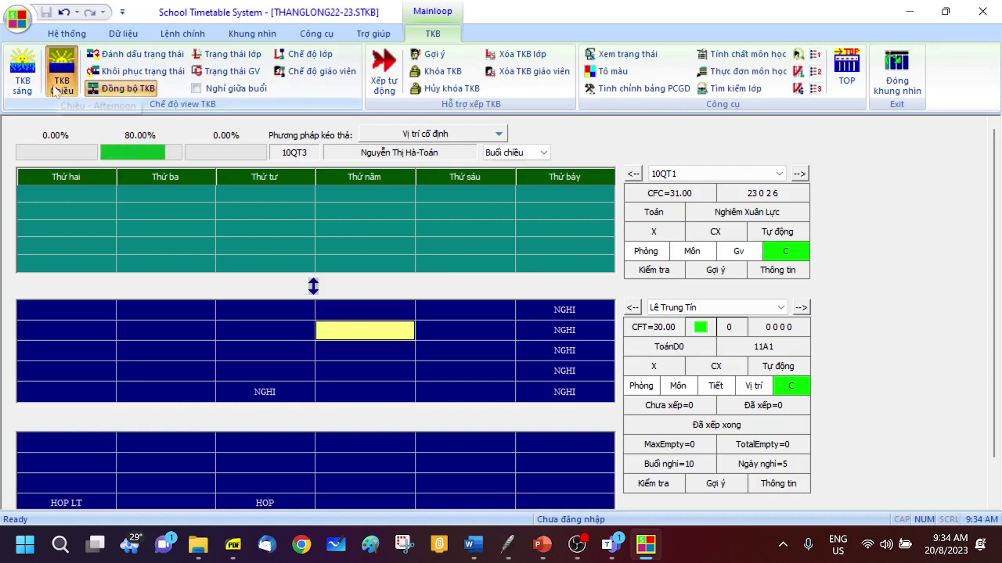
click(22, 90)
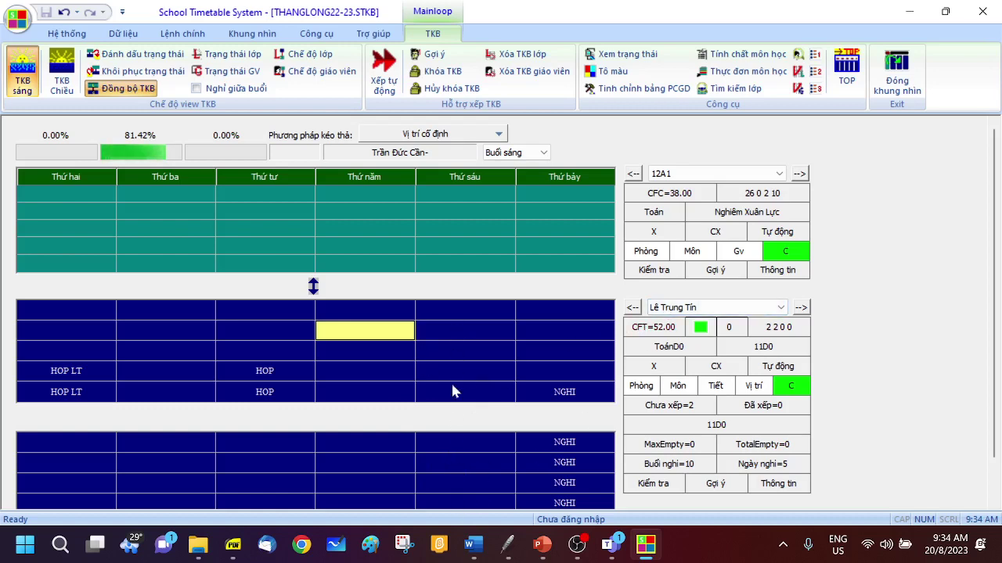
click(61, 74)
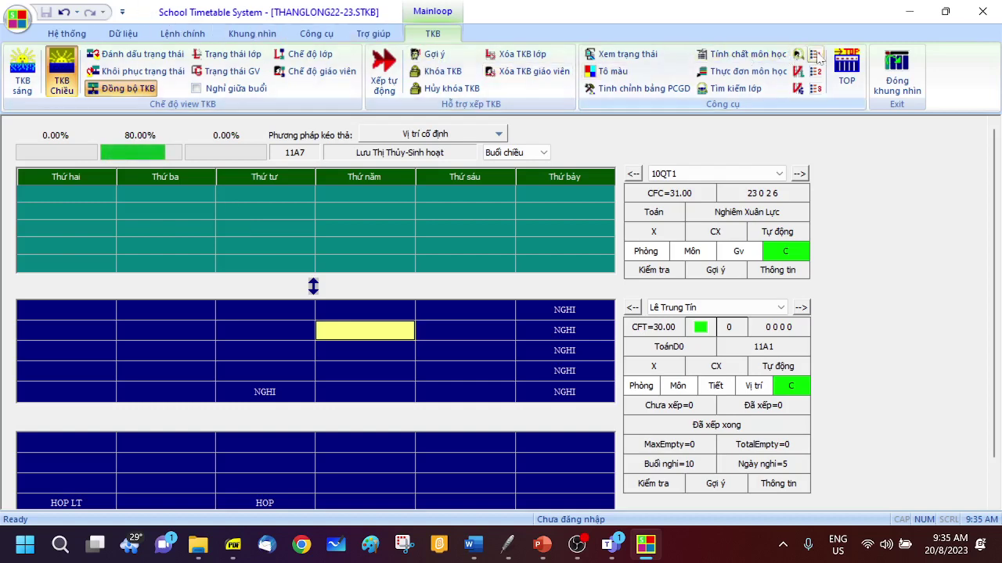
right_click(283, 212)
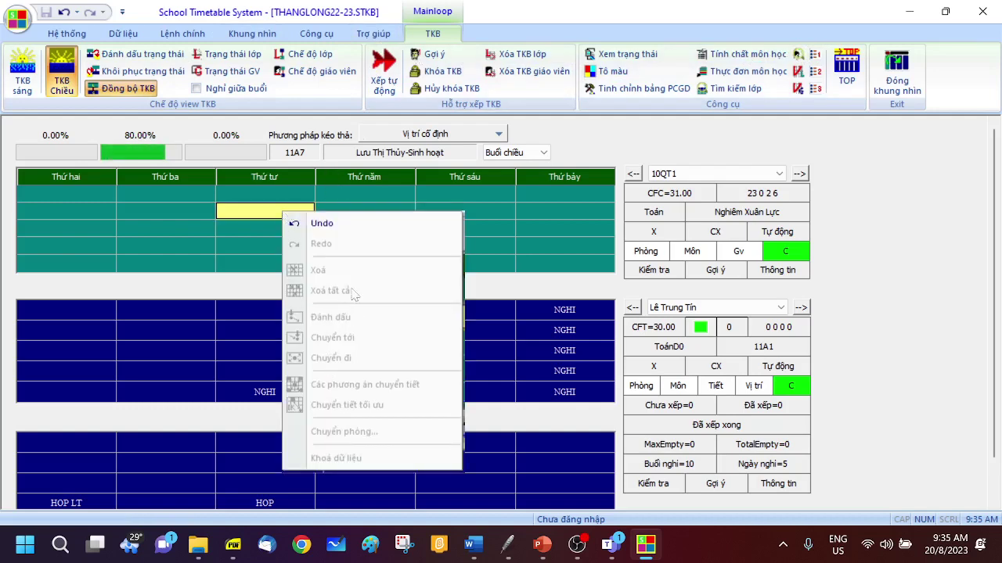
click(258, 229)
click(301, 300)
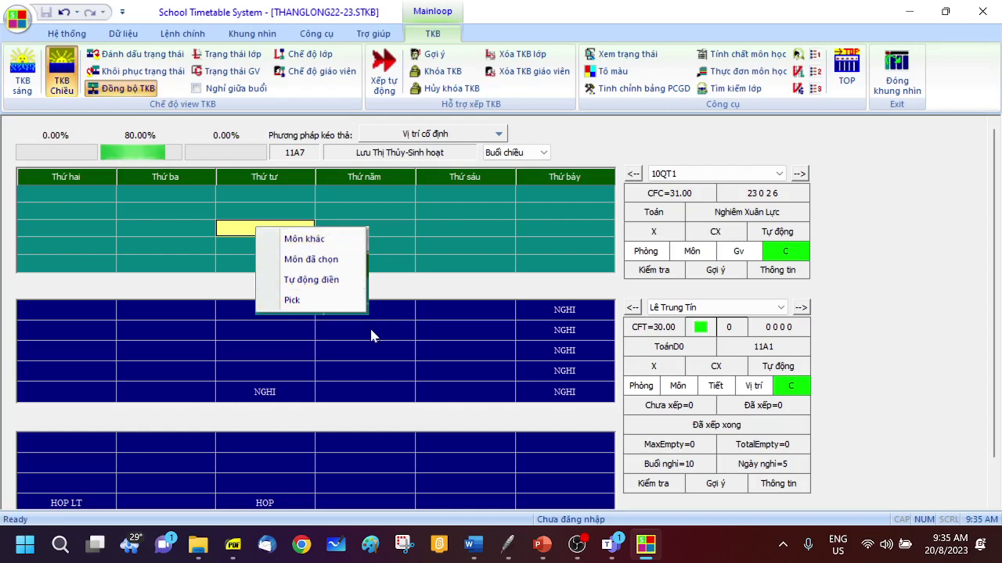
click(373, 332)
right_click(373, 333)
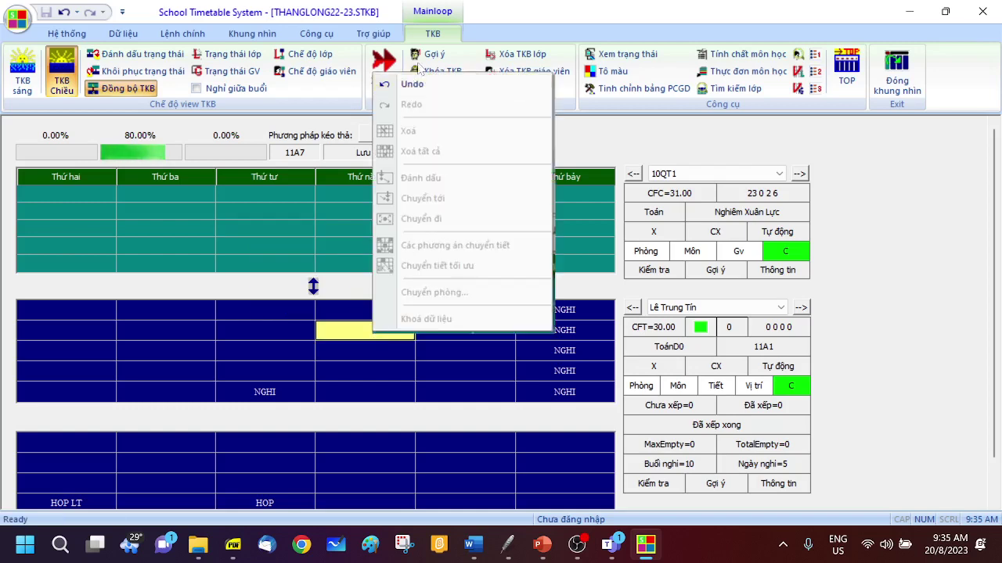
click(281, 330)
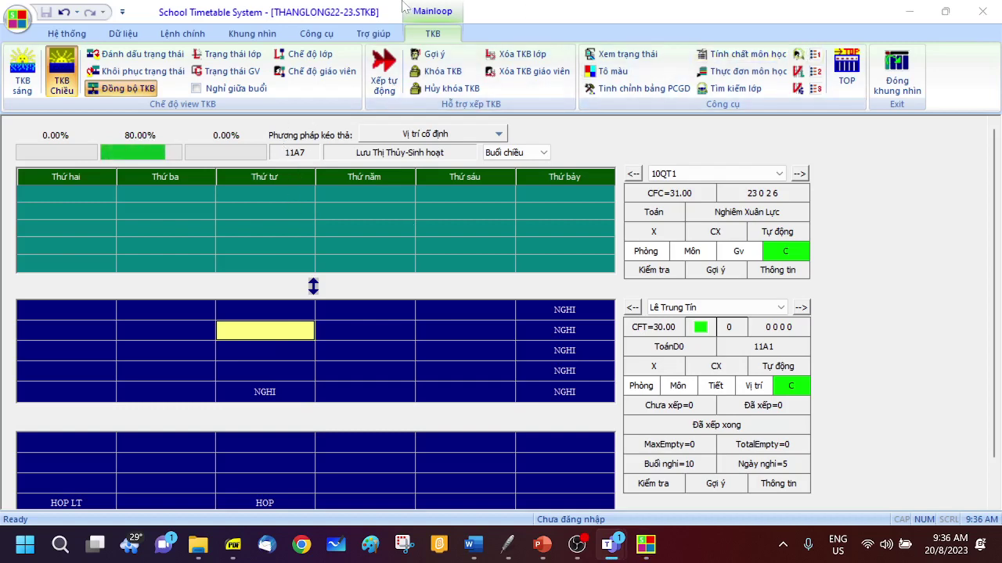
Replace the Mainloop view with the ShowAll view of all classes and hide its class information window.
click(897, 78)
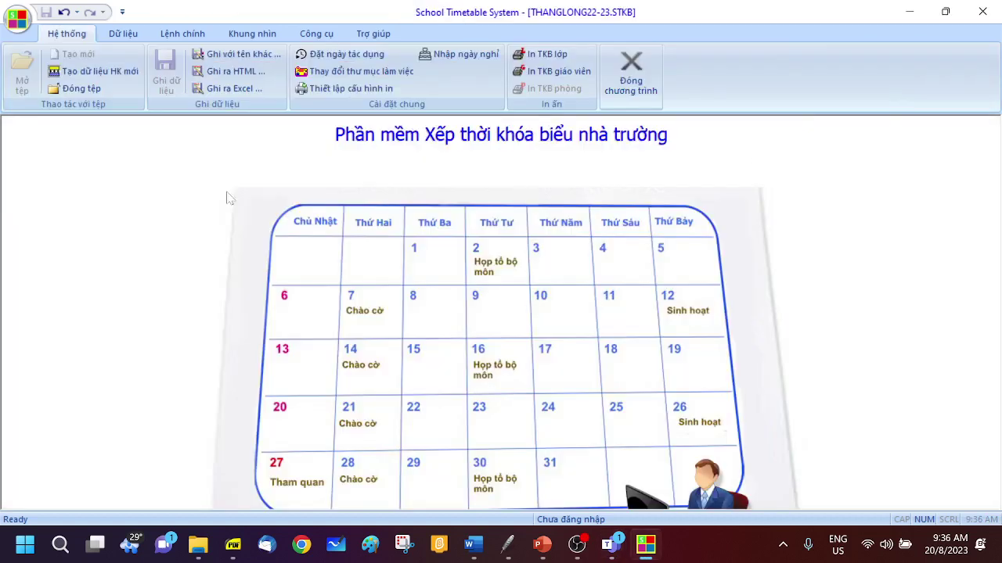
click(252, 33)
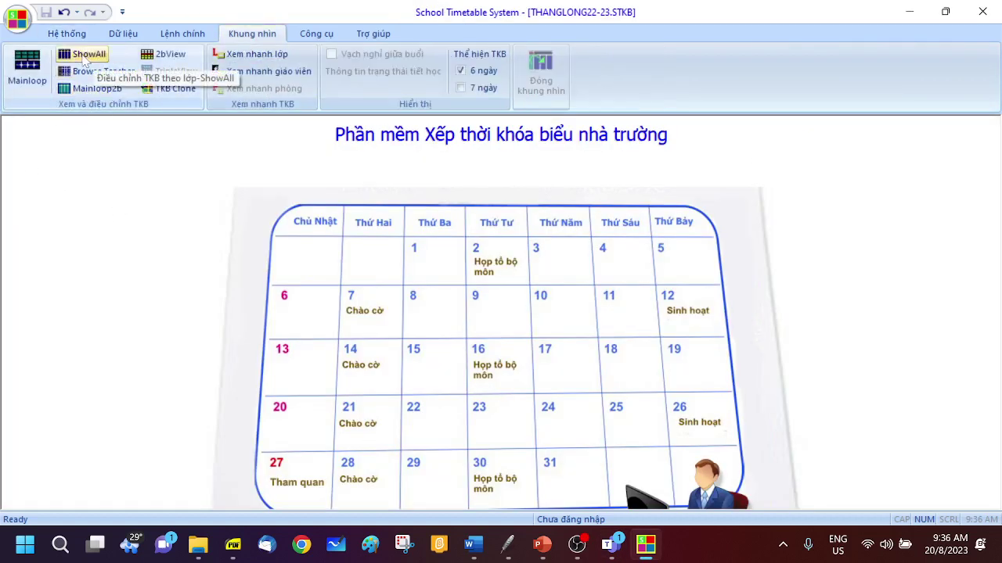
click(84, 58)
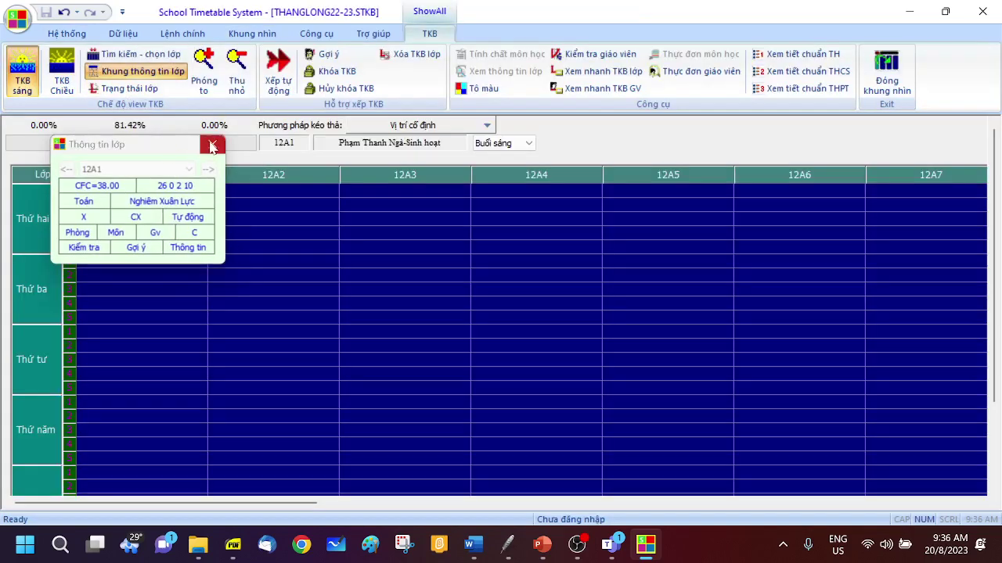
click(212, 144)
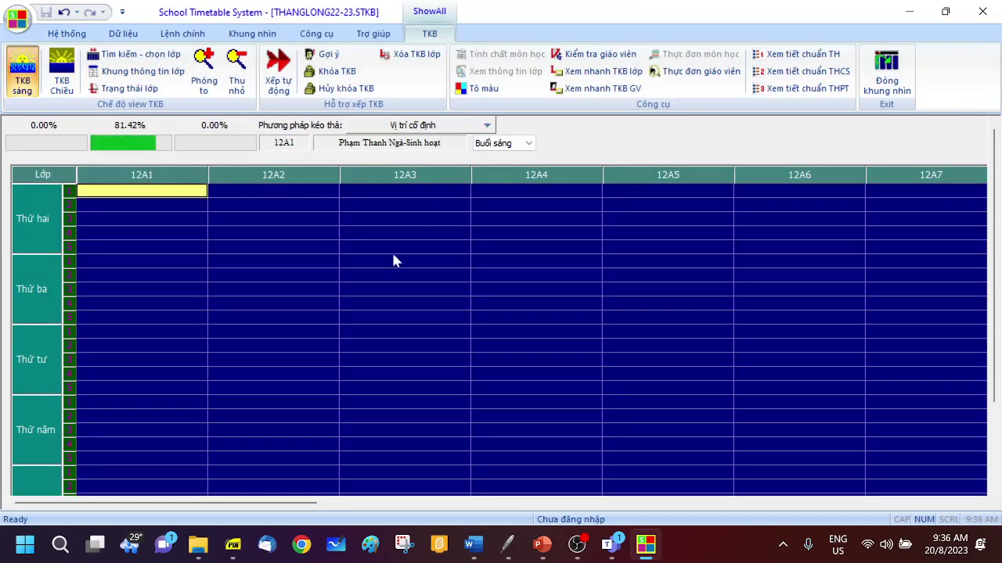
drag(305, 504, 918, 509)
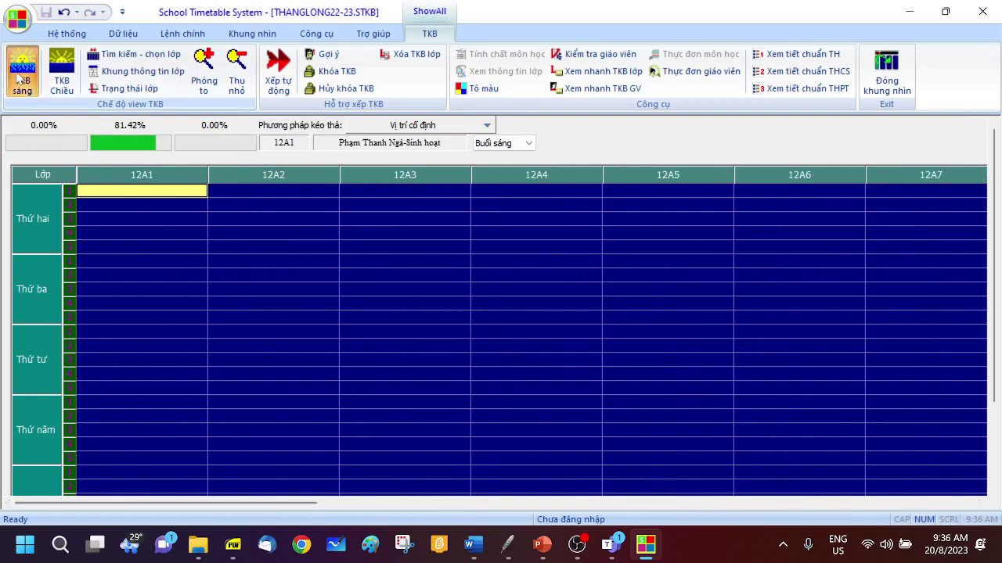
View the morning and afternoon class timetables in the ShowAll view, scroll through the grid and close the view.
click(60, 73)
click(24, 81)
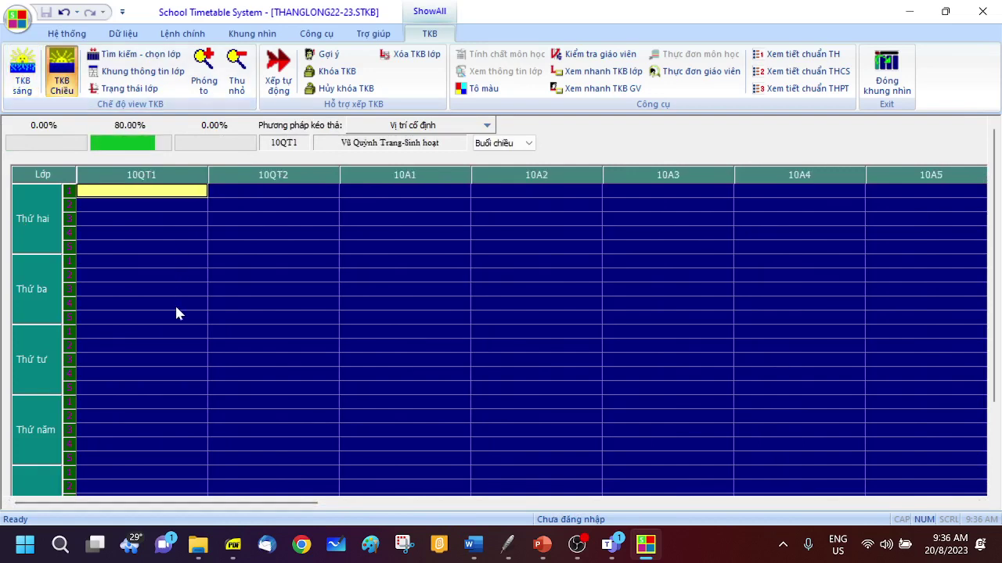
scroll(174, 305, down, 3)
scroll(202, 297, down, 3)
click(886, 70)
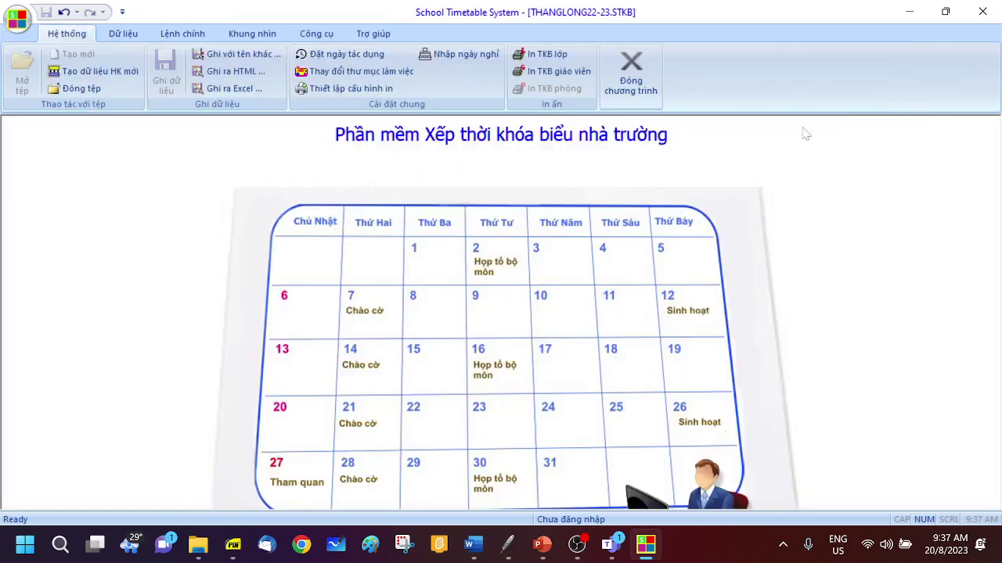
Open the Browse Teacher view, hide its teacher information window and look over the teachers' whole-week timetable.
click(252, 33)
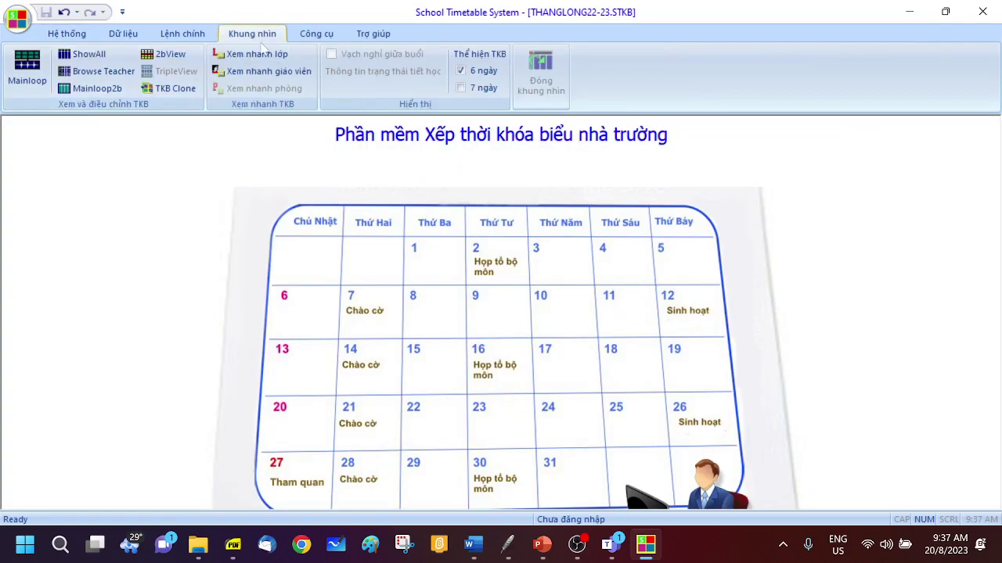
click(97, 72)
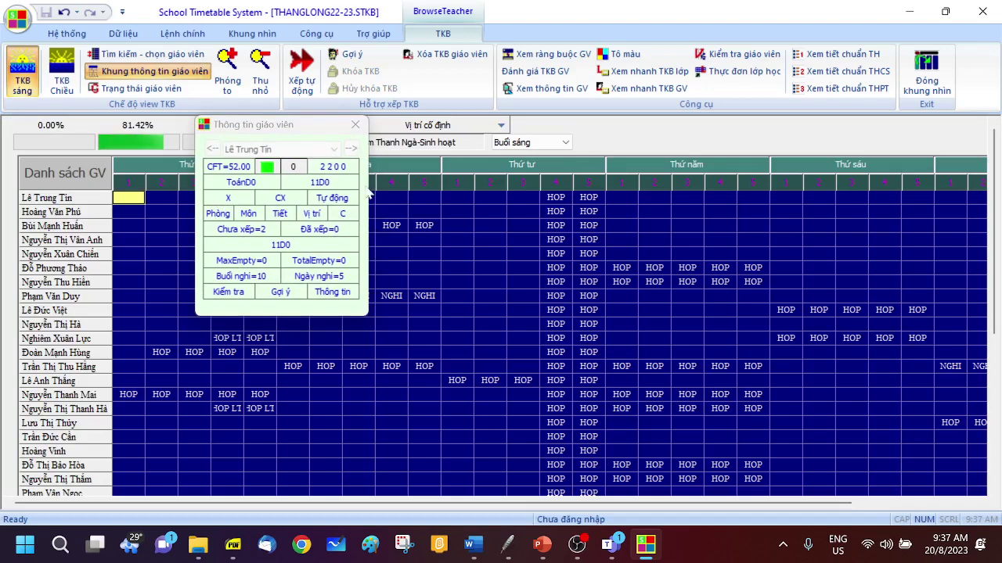
click(356, 125)
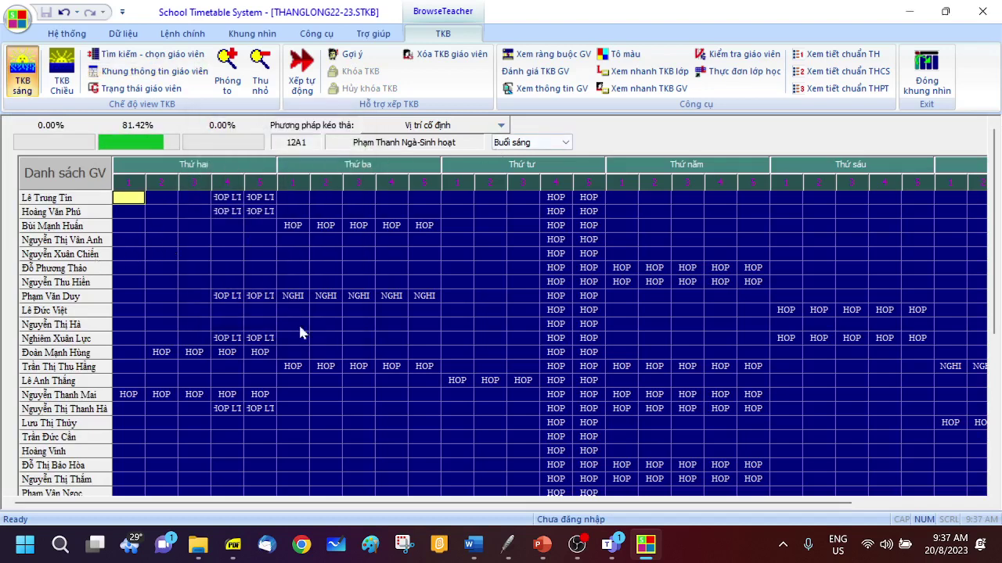
drag(318, 506, 448, 507)
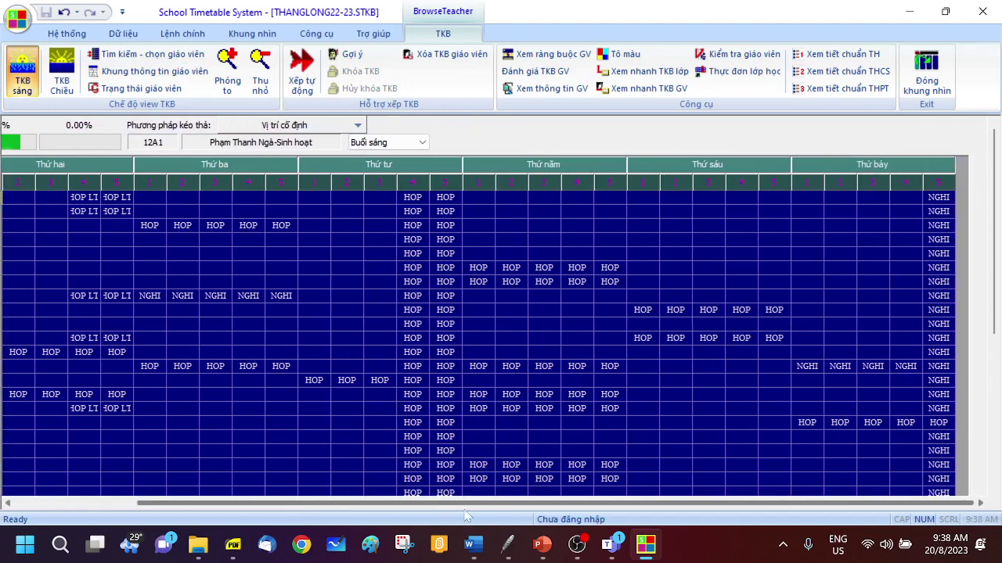
scroll(292, 391, down, 5)
scroll(296, 383, up, 5)
scroll(297, 376, down, 5)
scroll(298, 374, up, 5)
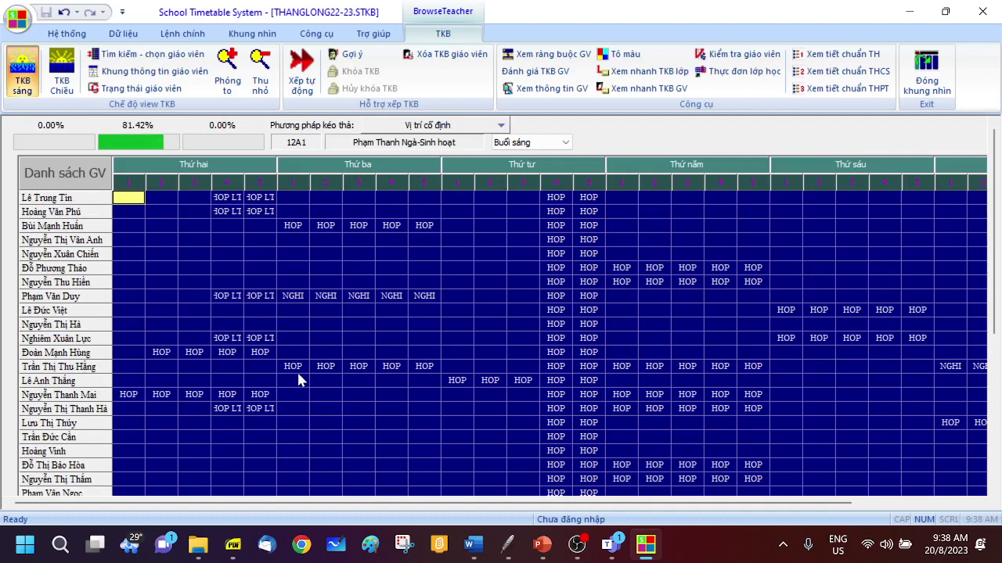
Try enlarging and shrinking the teachers' timetable grid, ending with it enlarged.
click(226, 74)
click(226, 75)
click(226, 75)
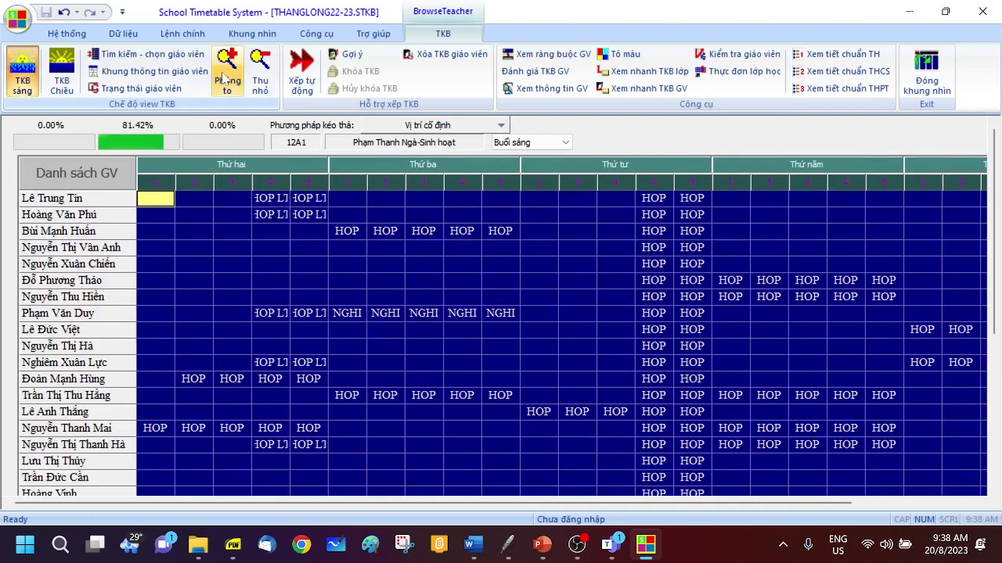
click(259, 72)
click(258, 72)
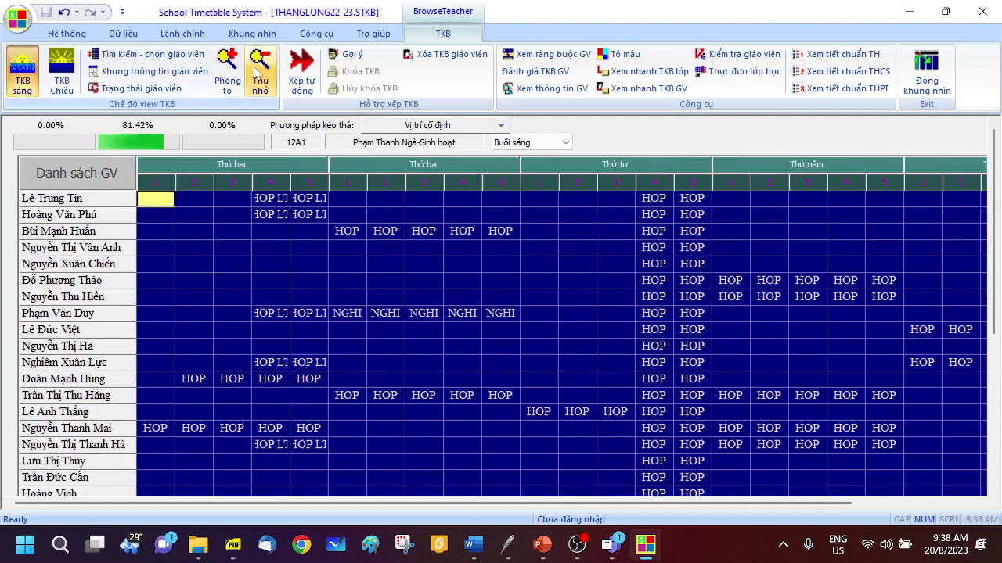
click(258, 72)
click(258, 72)
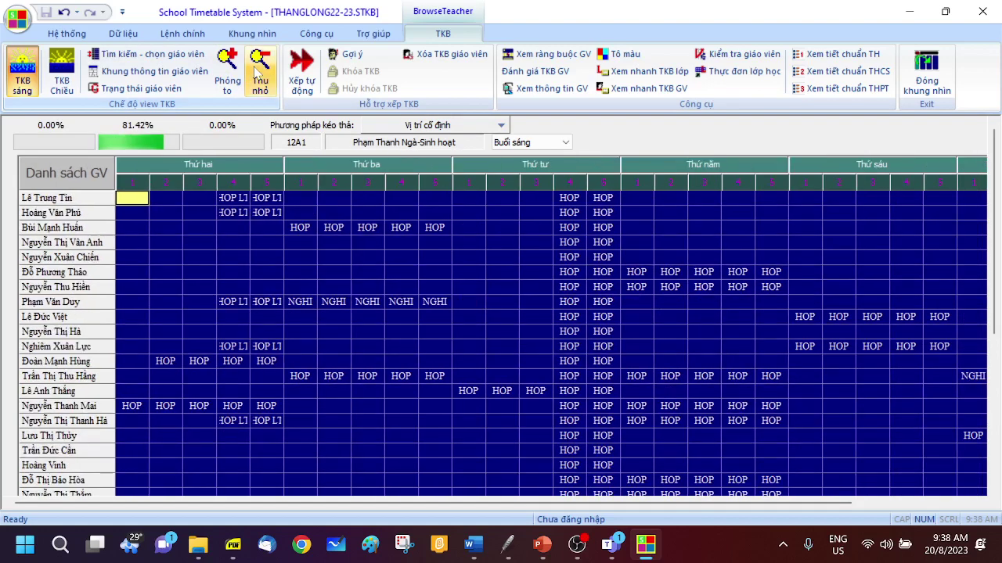
click(228, 72)
click(229, 72)
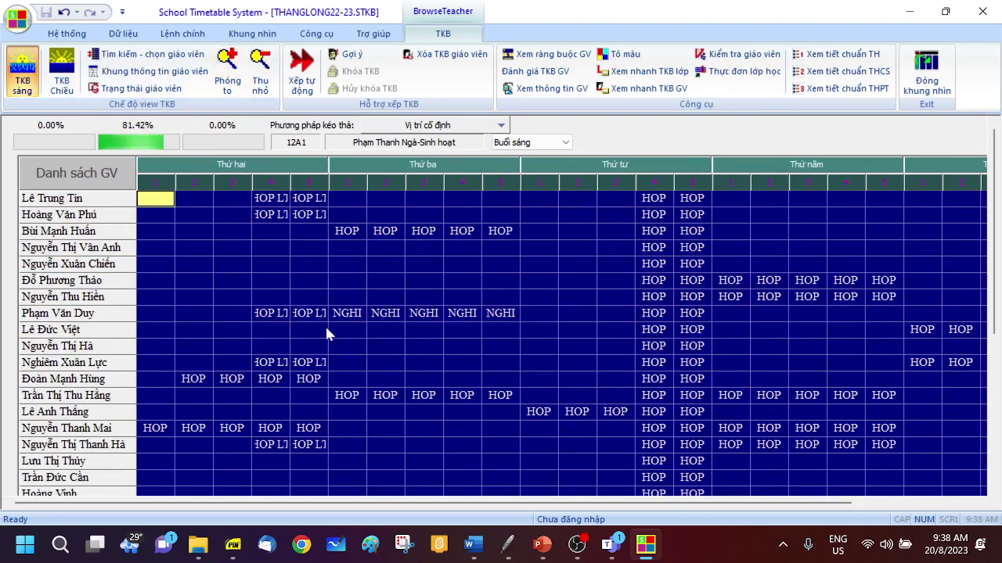
Show the commands available for Monday's fourth period of the fifth and fourth listed teachers, then dismiss them and close the Browse Teacher view.
scroll(321, 313, down, 5)
scroll(291, 352, up, 5)
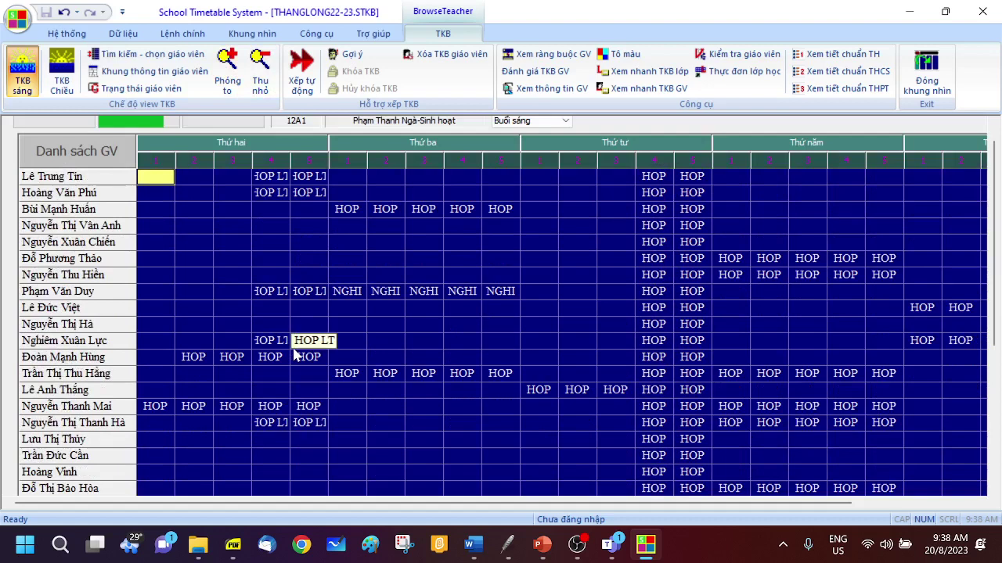
click(263, 244)
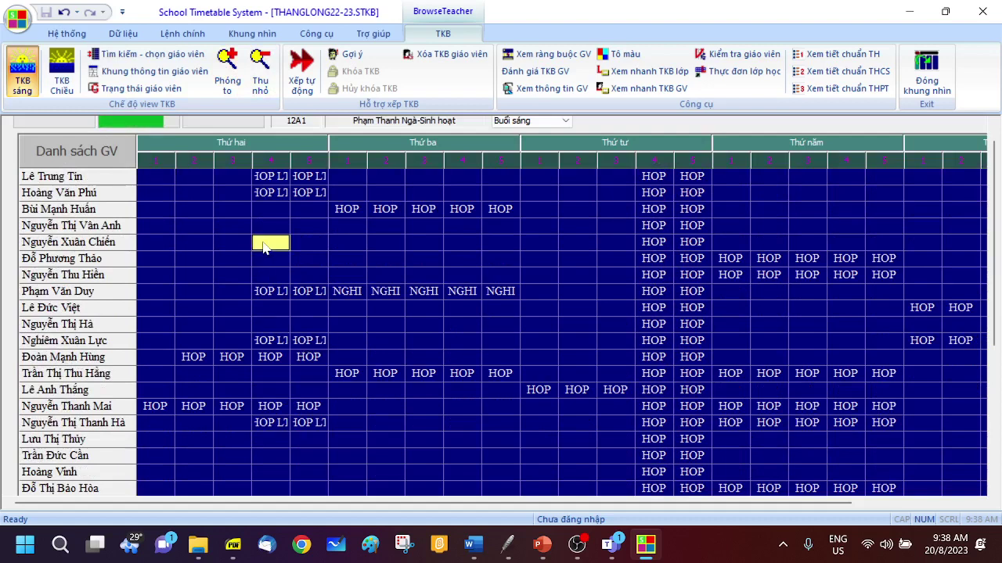
right_click(264, 246)
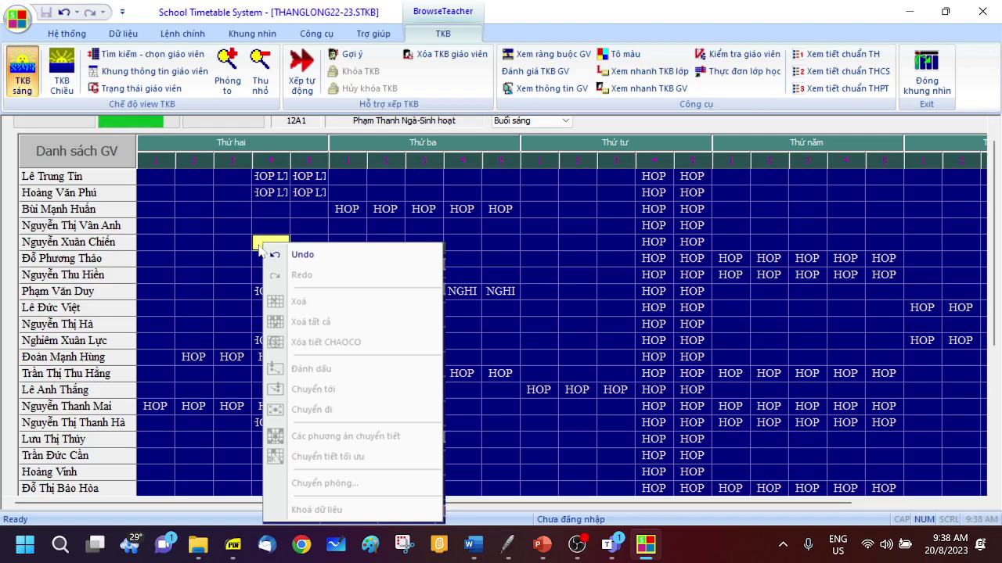
right_click(266, 228)
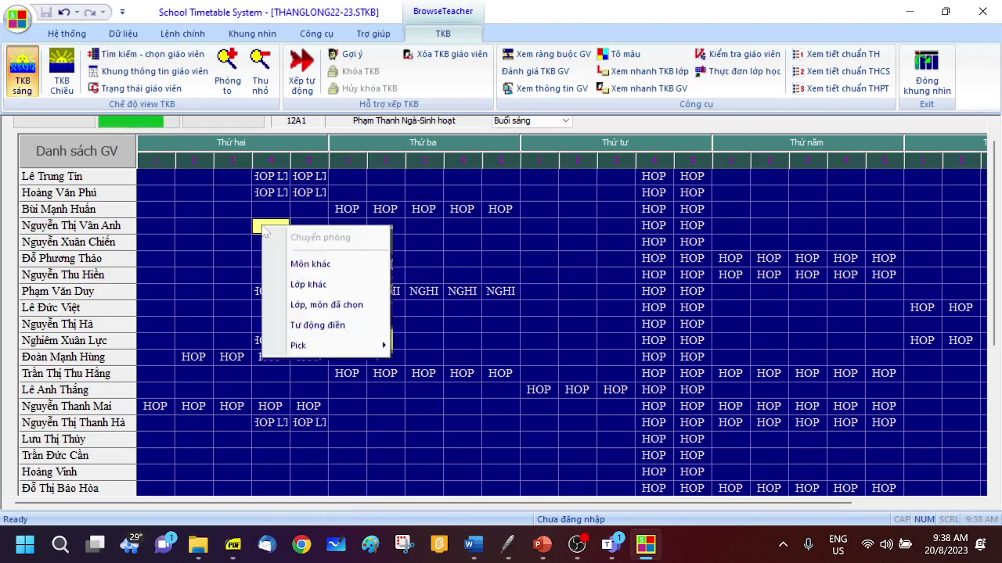
click(423, 243)
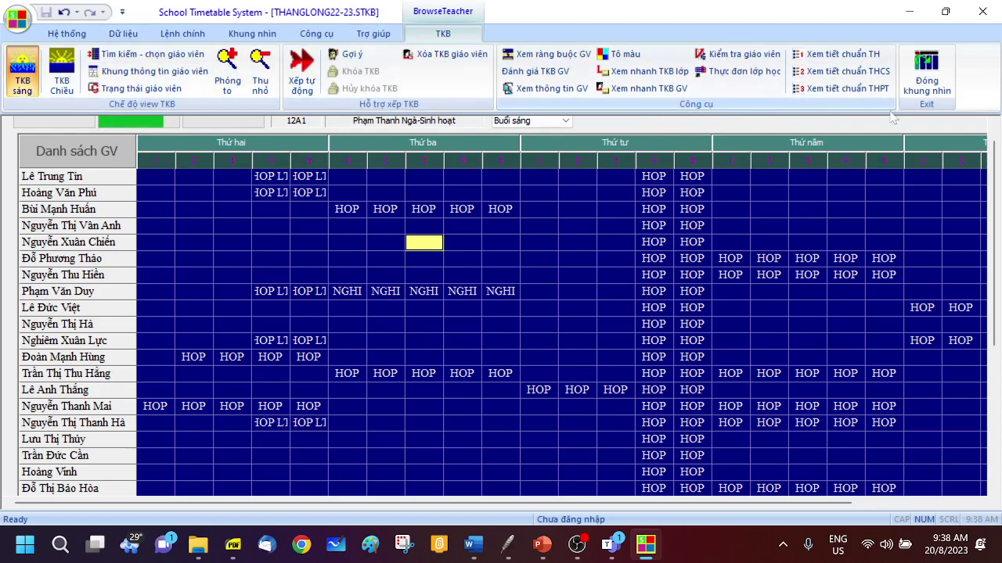
click(927, 78)
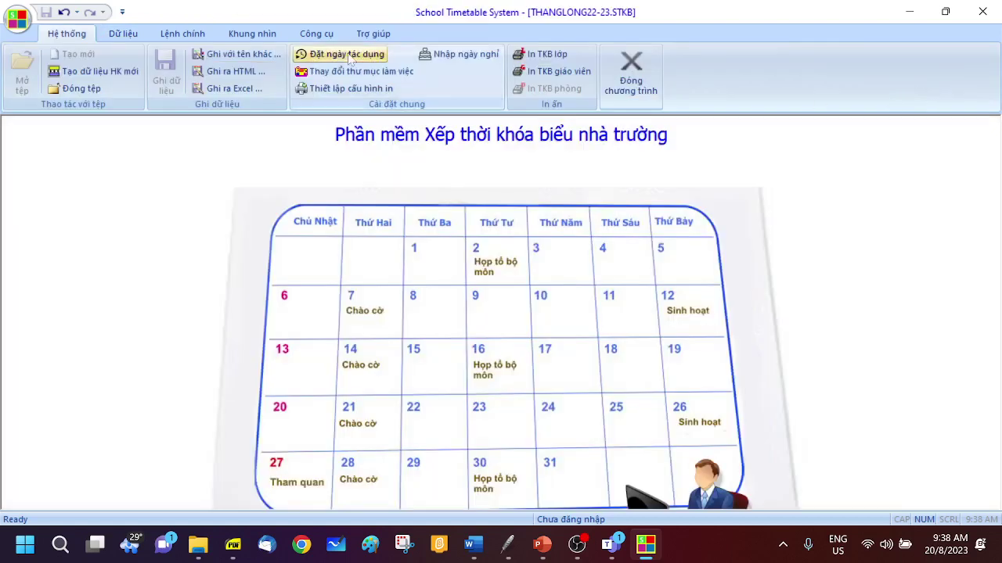
Try to open the Mainloop2b view.
click(252, 33)
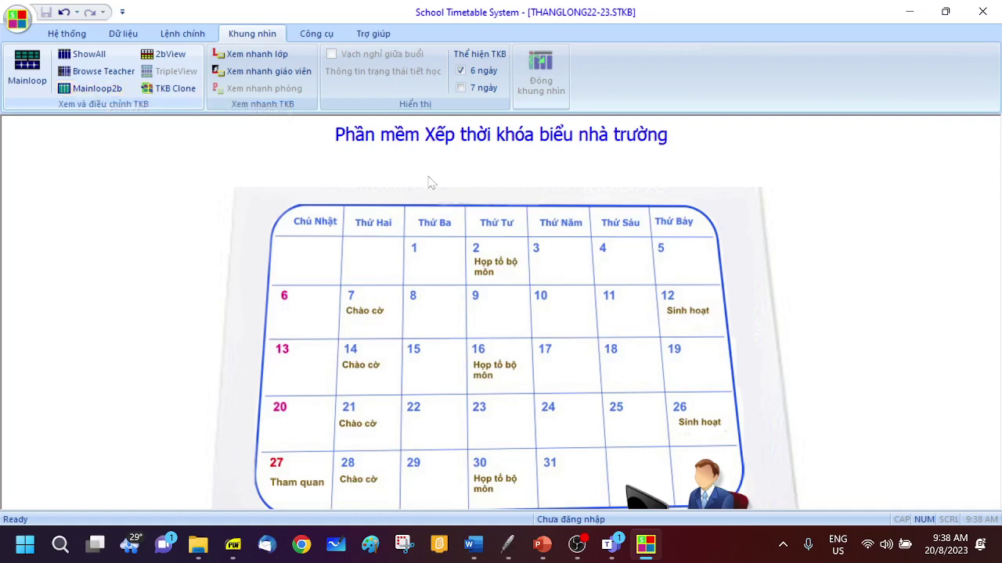
click(93, 94)
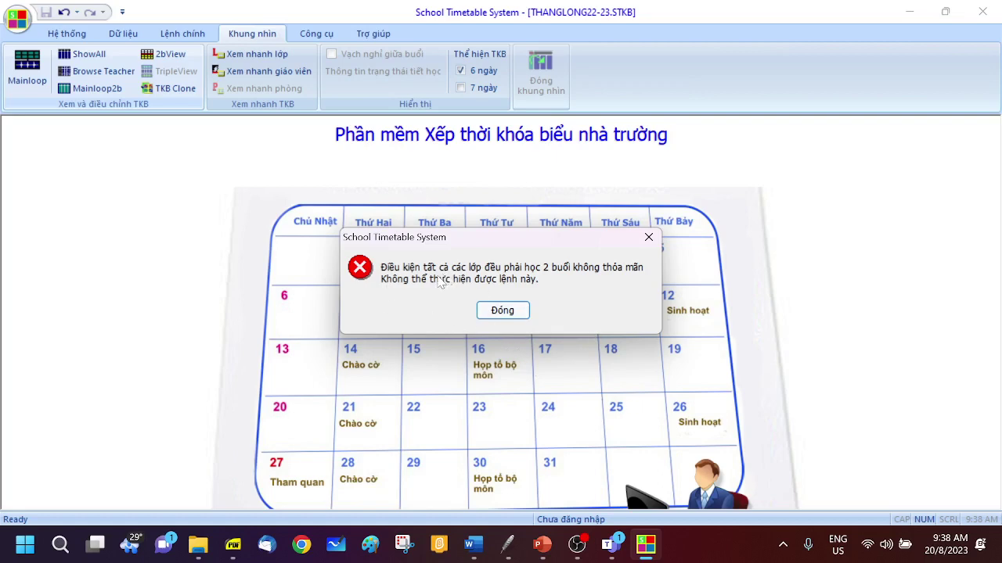
click(508, 313)
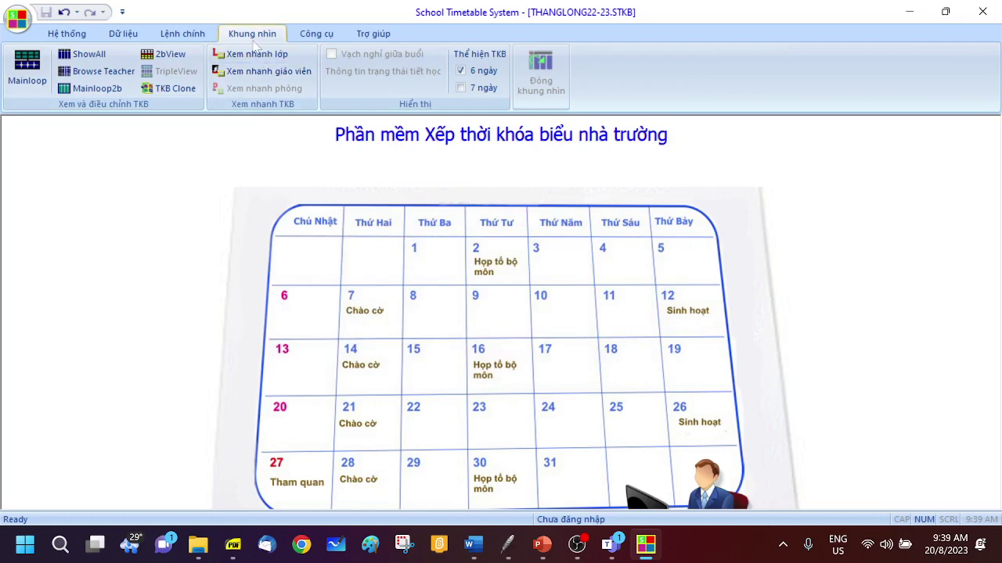
Look through the options for saving, restoring and deleting timetable plans (phương án) without applying any.
click(319, 37)
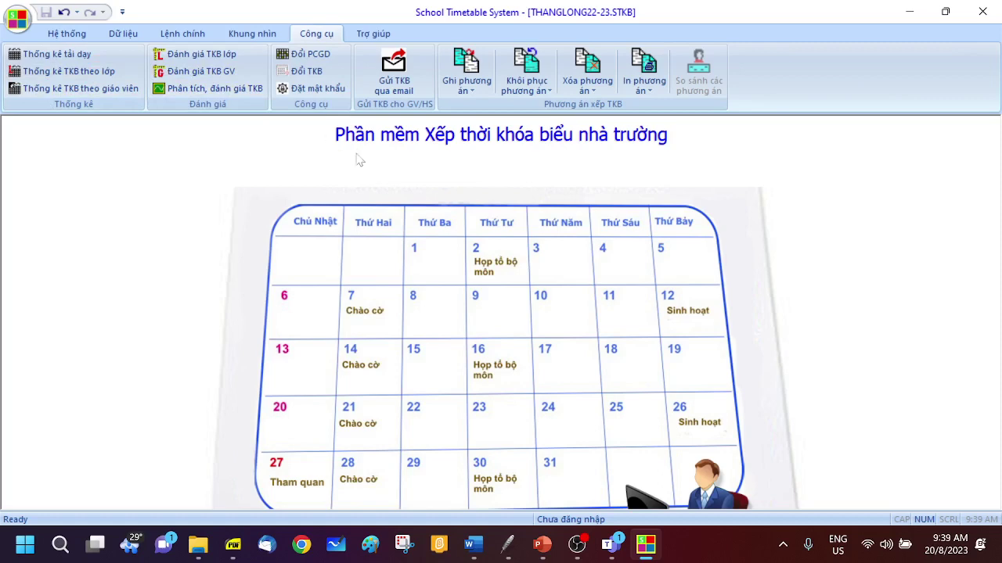
click(472, 92)
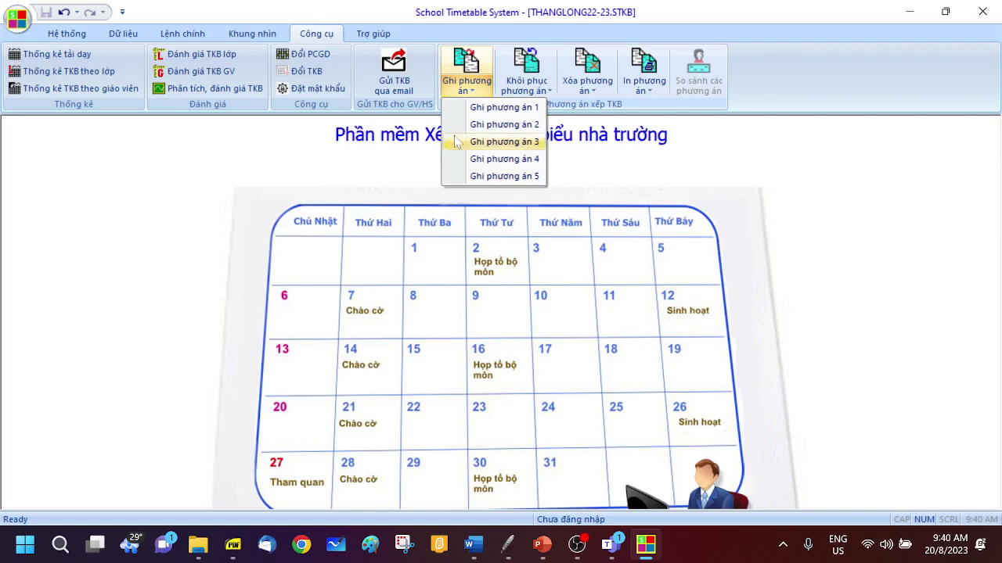
click(583, 195)
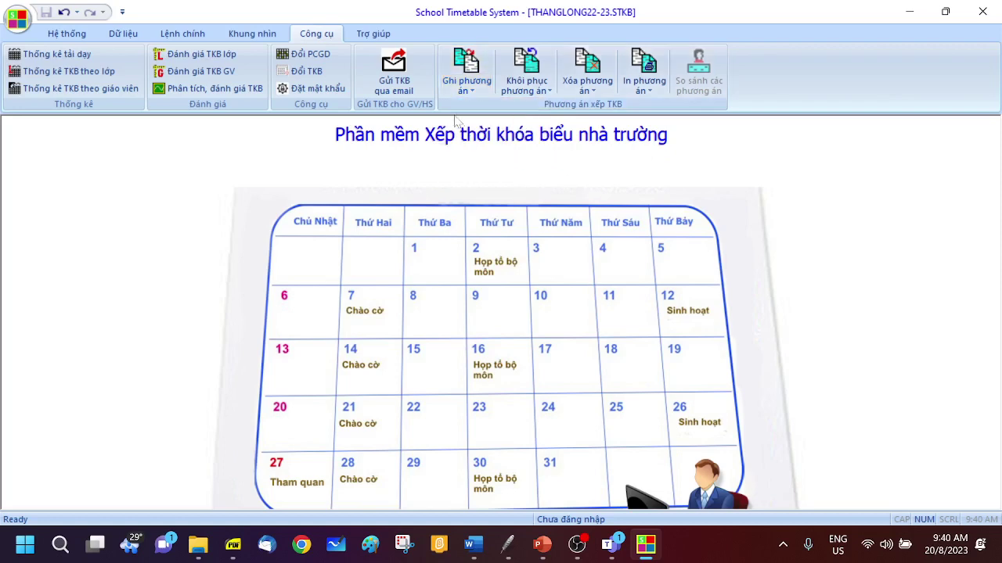
click(548, 90)
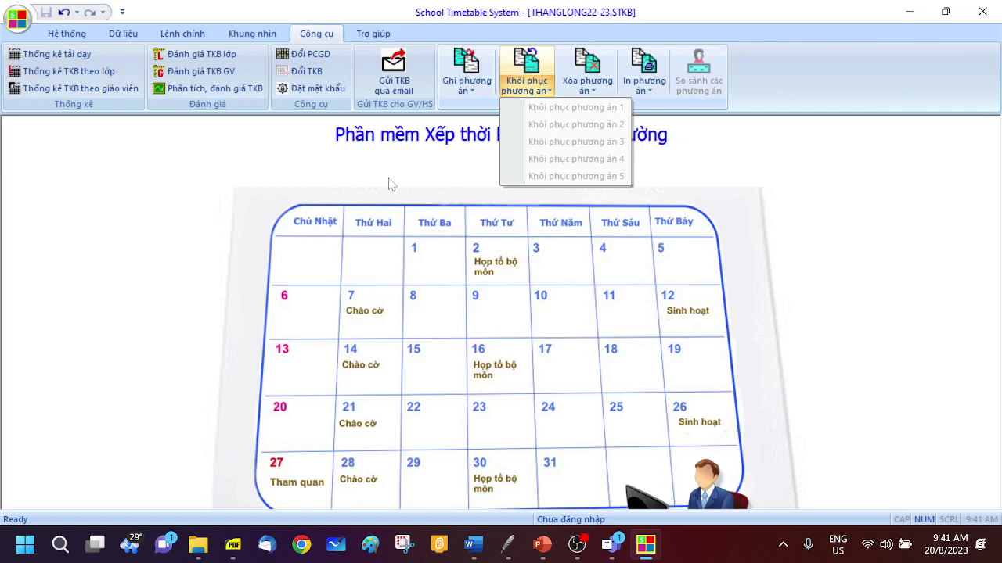
click(397, 165)
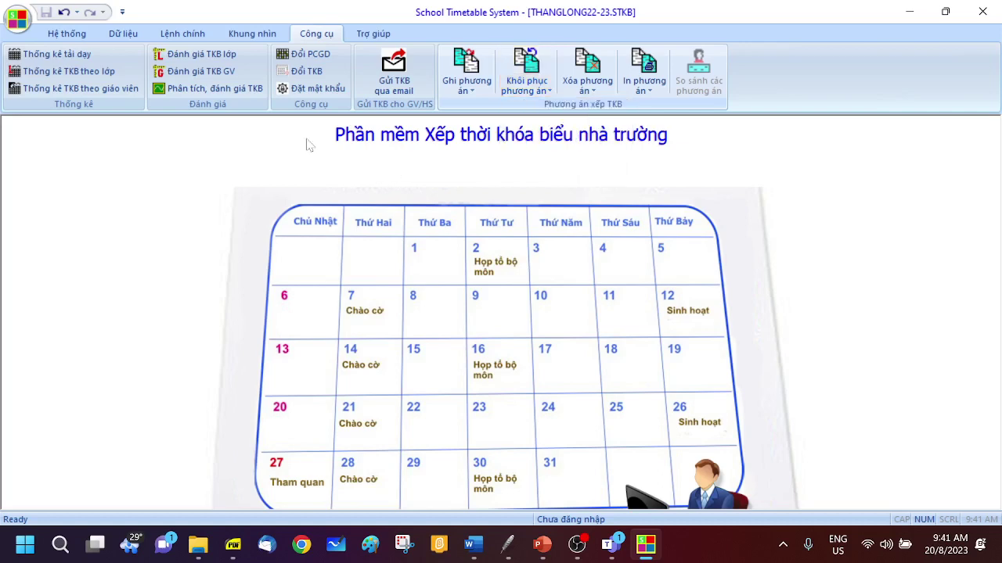
click(595, 90)
click(720, 153)
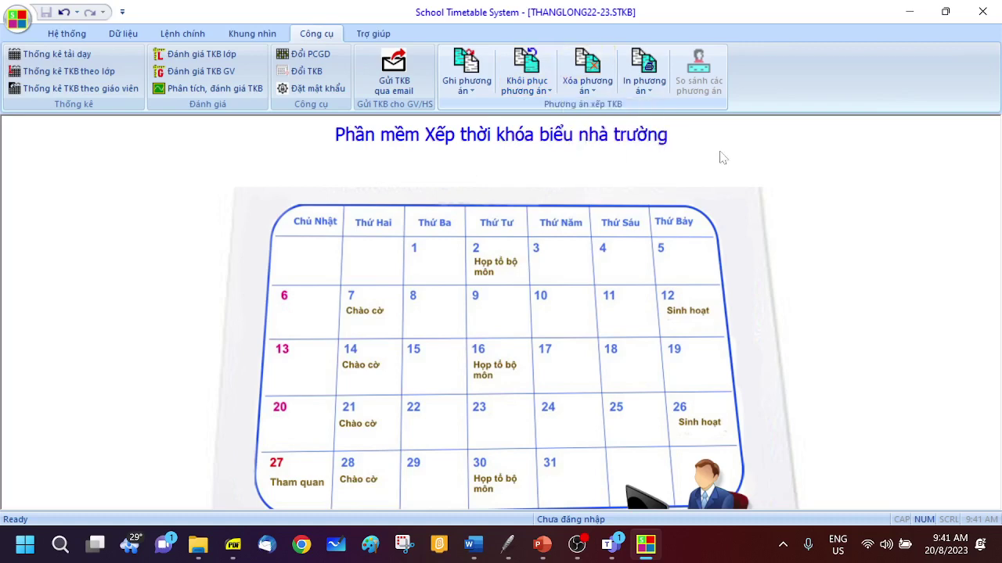
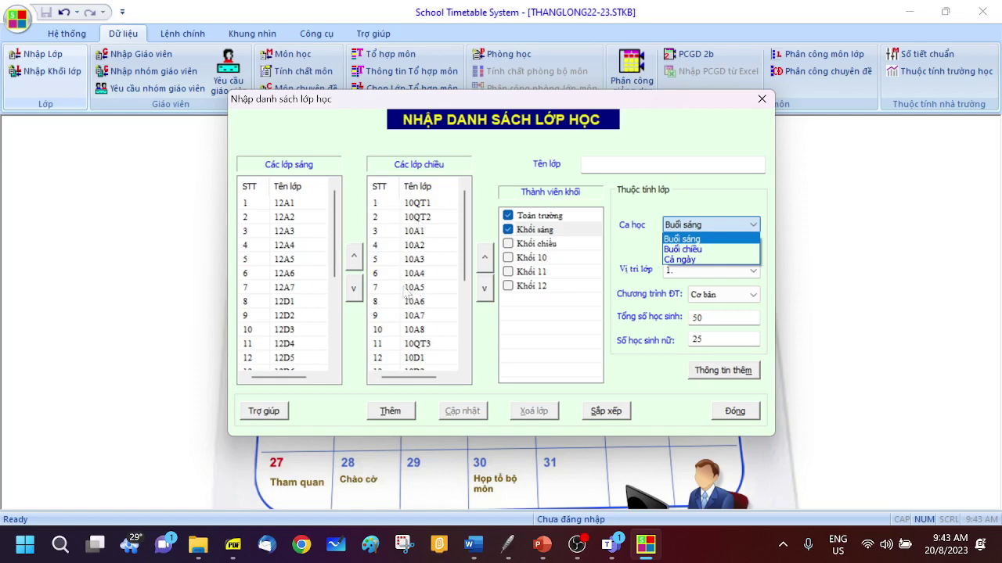
Review the morning and afternoon class lists, display the attributes of class 12D6 and close the class list.
click(337, 258)
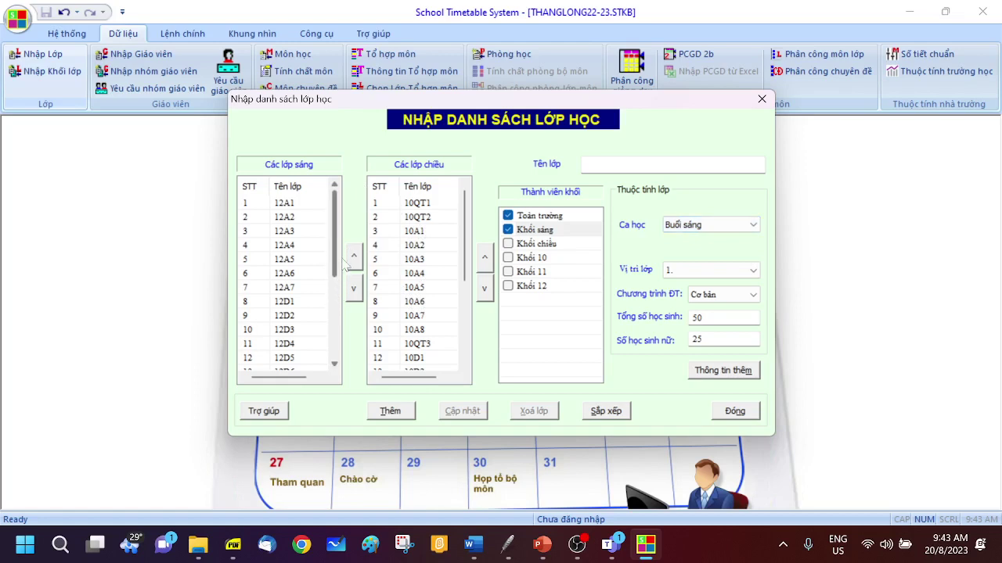
drag(336, 258, 336, 359)
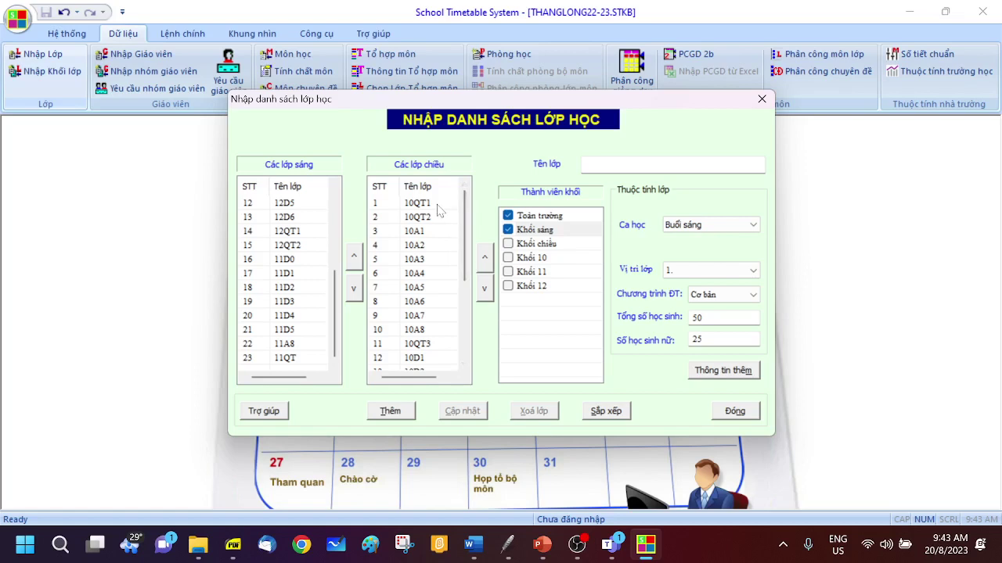
scroll(441, 325, down, 3)
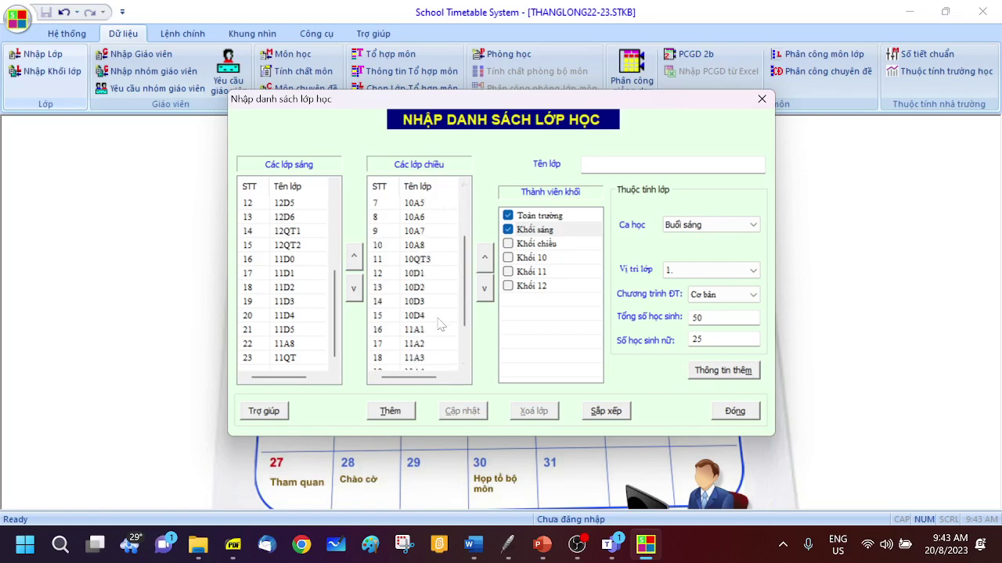
scroll(445, 305, down, 1)
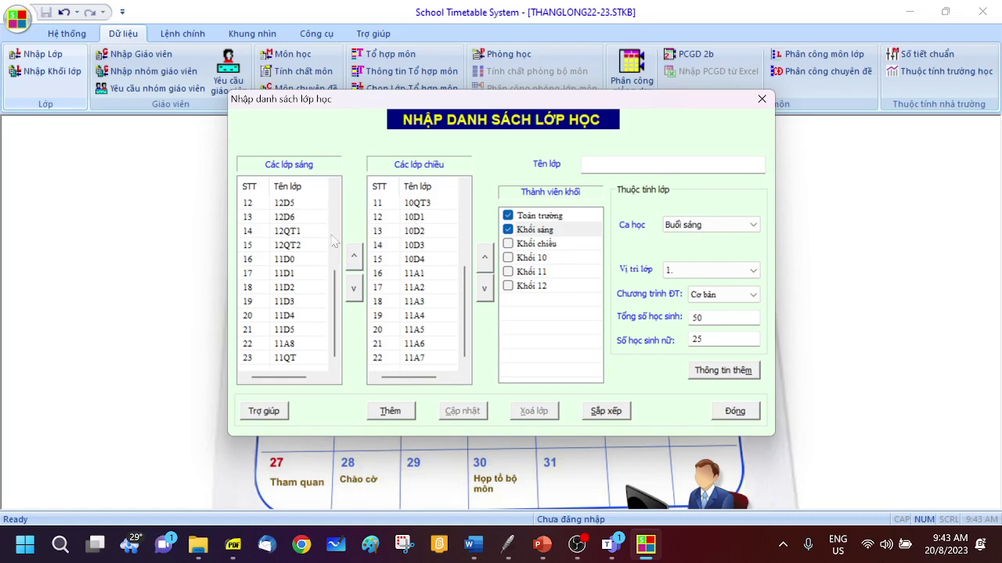
click(279, 221)
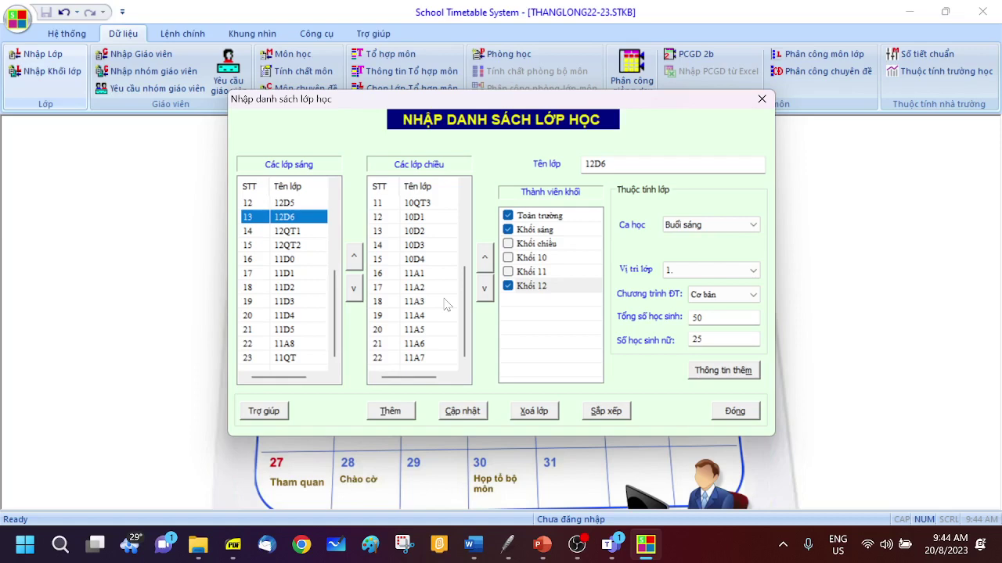
click(735, 412)
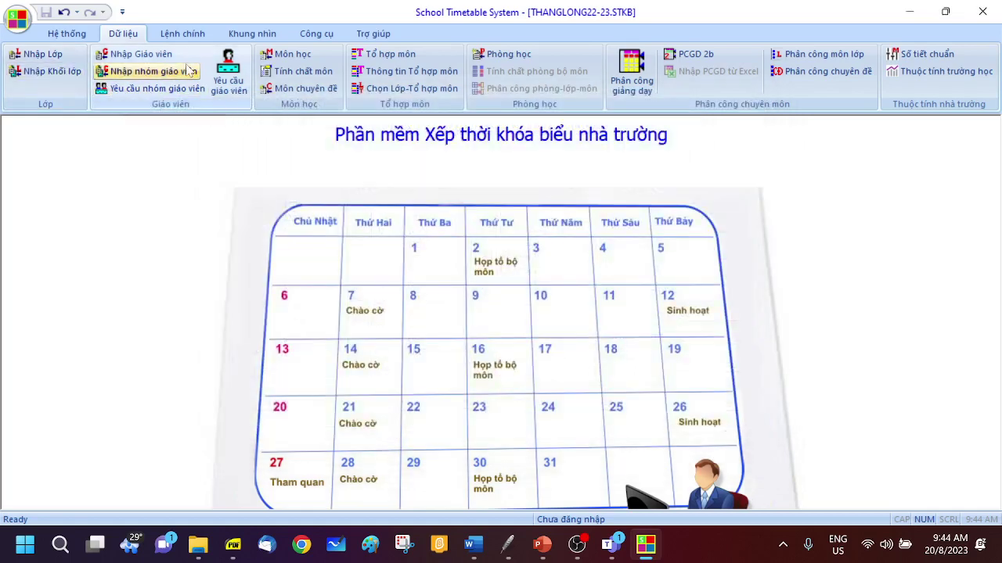
Open the teacher list, display the first teacher's details and look further down the list.
click(157, 55)
click(368, 222)
click(365, 193)
click(346, 165)
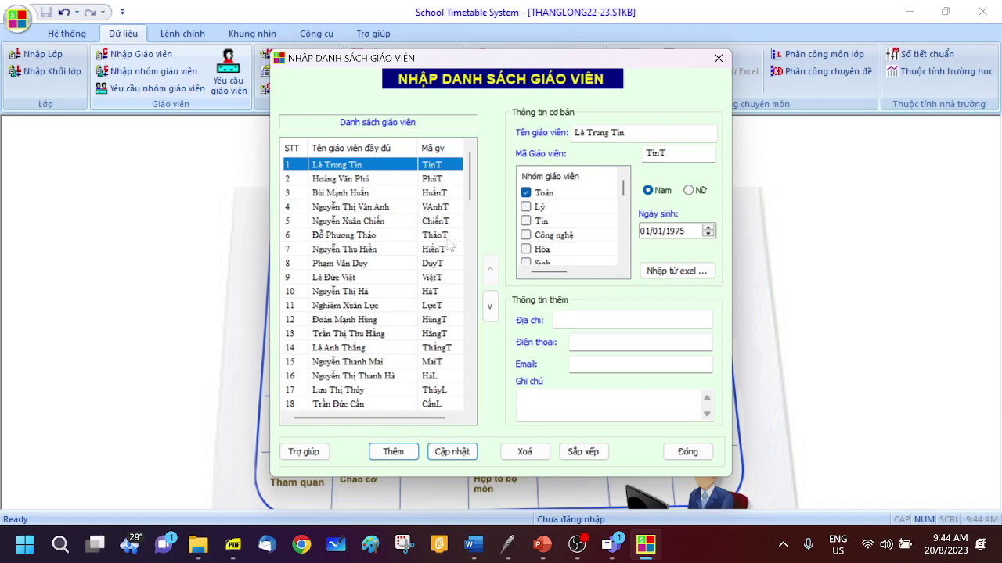
scroll(433, 334, down, 7)
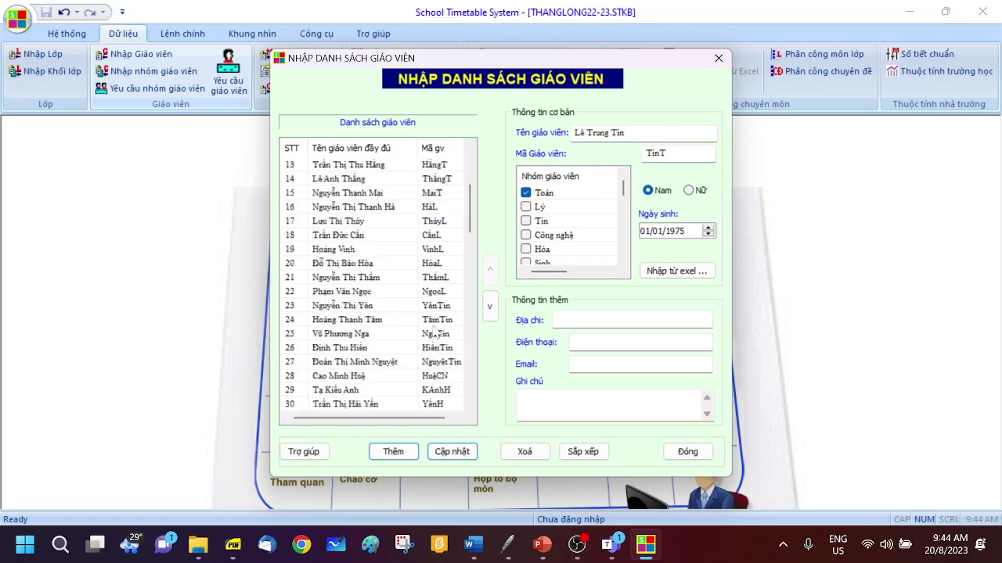
Look through the rest of the teacher list, display the details of several teachers near its end and close the list.
scroll(432, 334, down, 14)
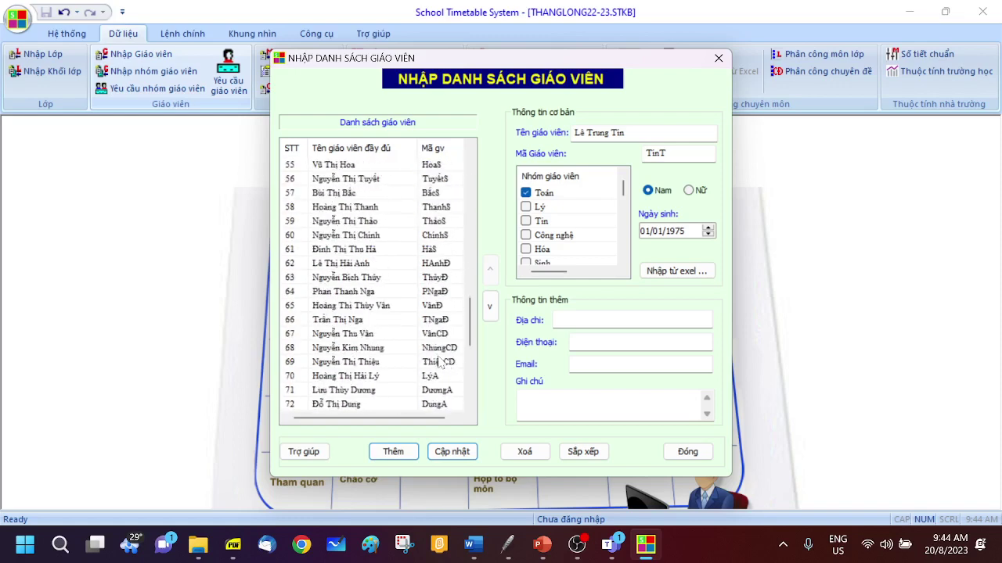
scroll(441, 362, down, 3)
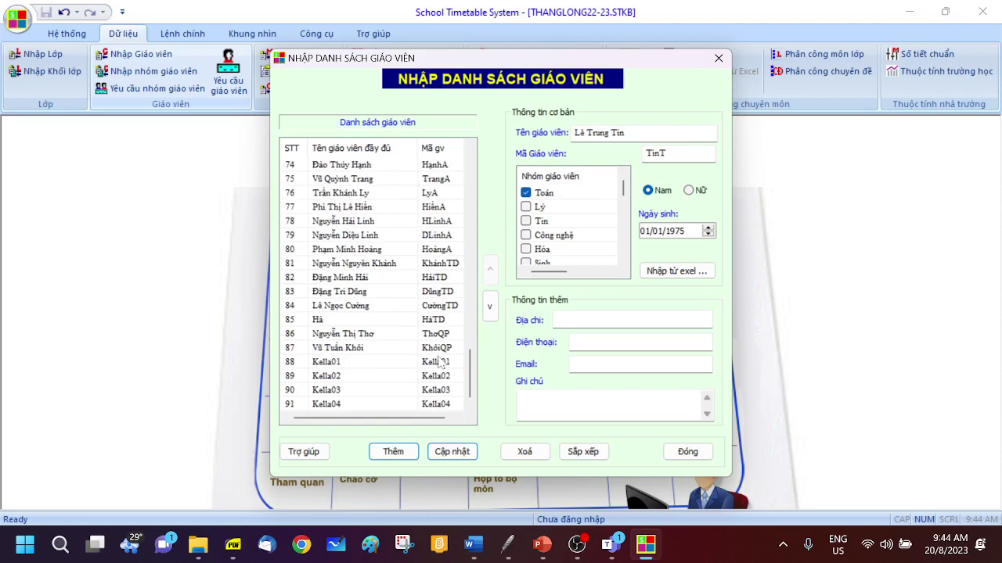
click(338, 294)
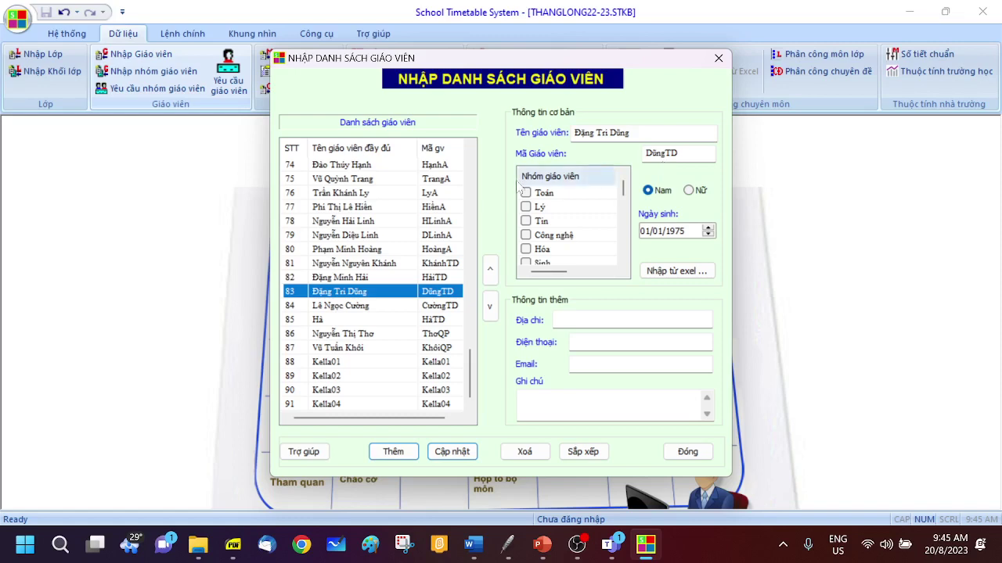
click(352, 222)
click(350, 193)
click(350, 166)
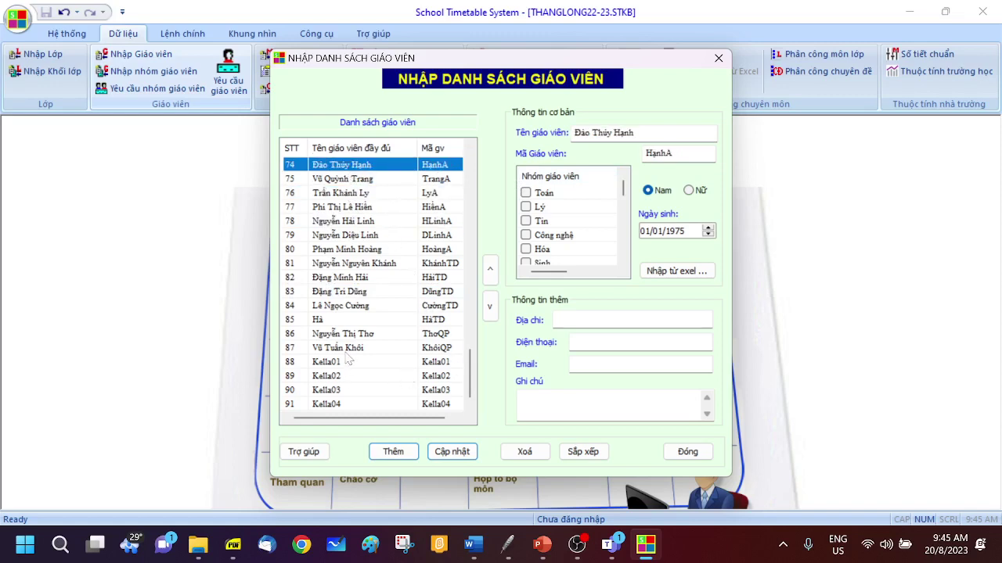
scroll(353, 273, up, 5)
scroll(352, 271, down, 5)
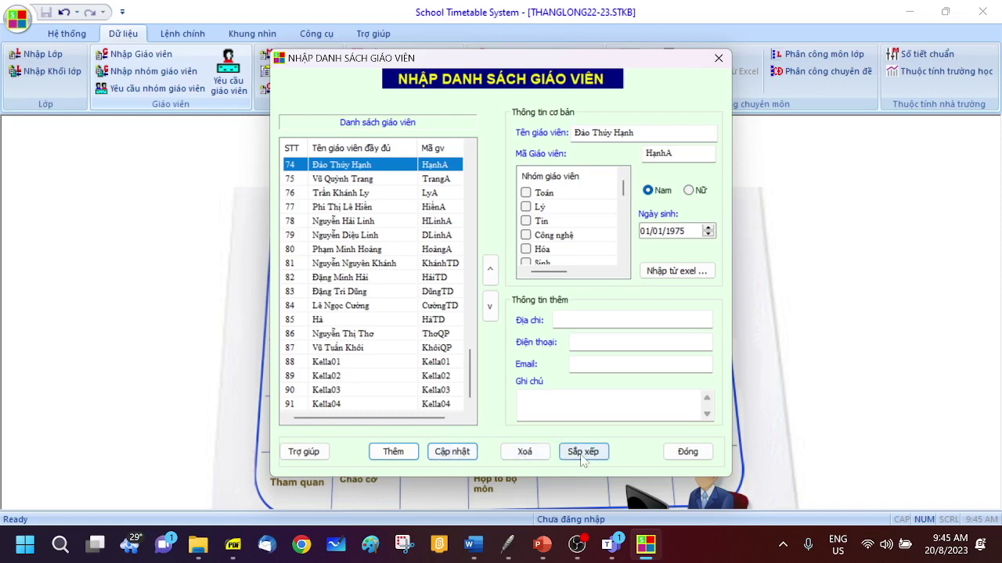
click(687, 452)
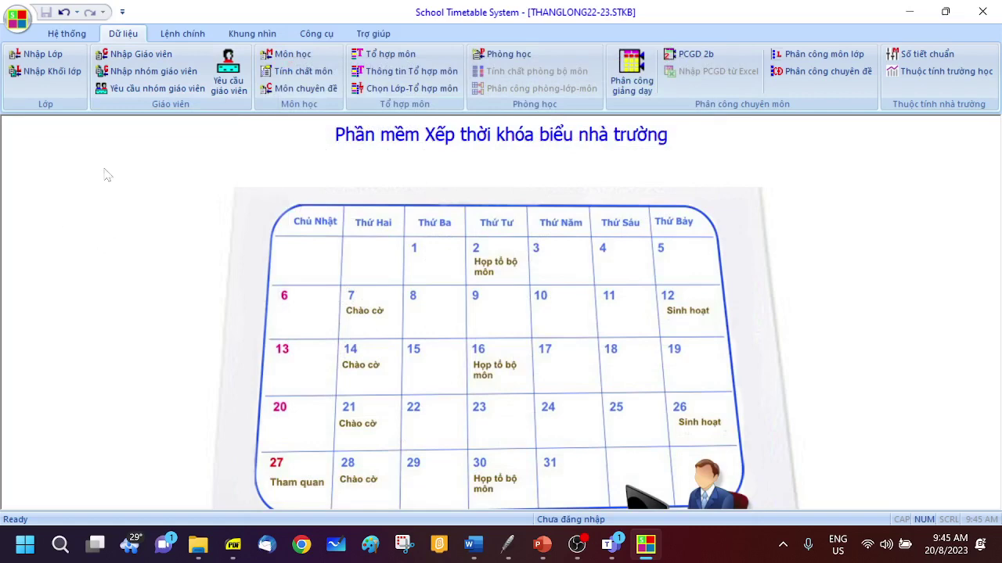
Open the teacher groups and compare the members and taught subjects of the Toán, Lý and Tin groups.
click(153, 72)
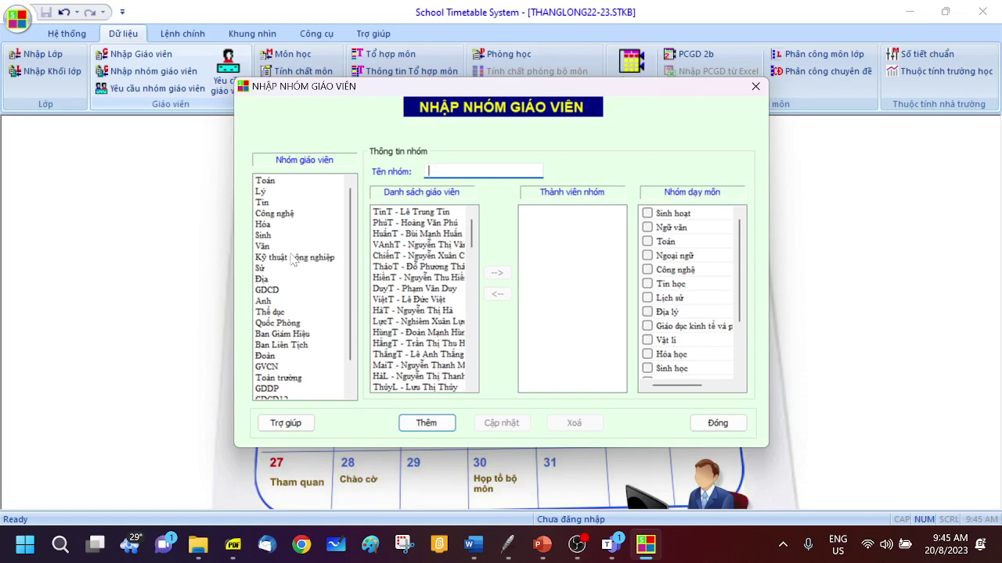
click(270, 181)
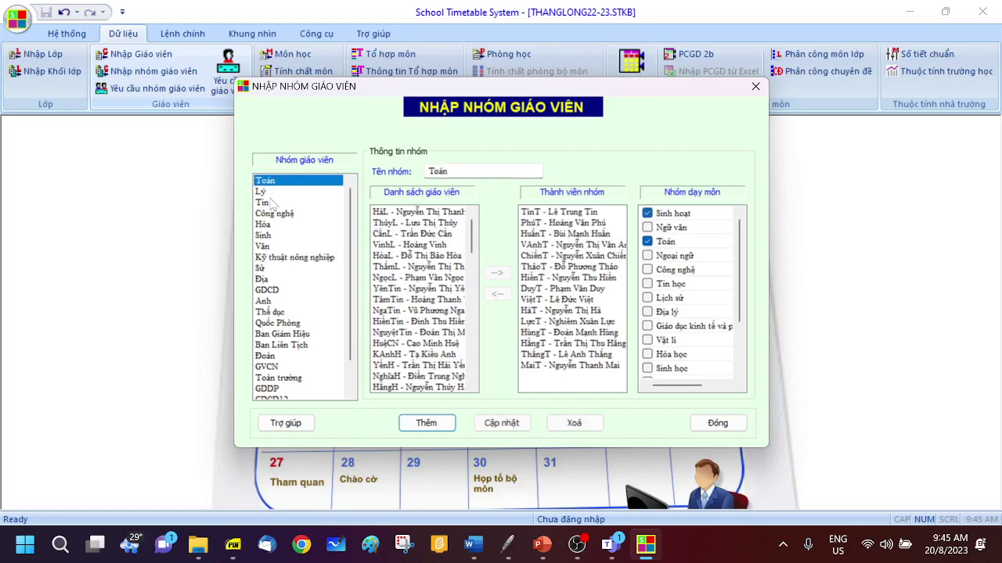
click(270, 194)
click(266, 203)
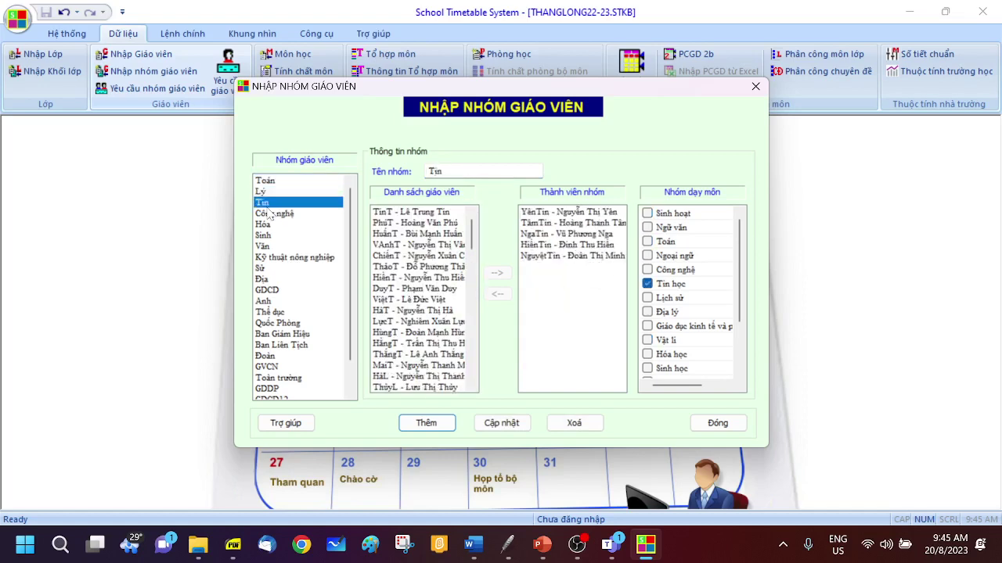
click(266, 183)
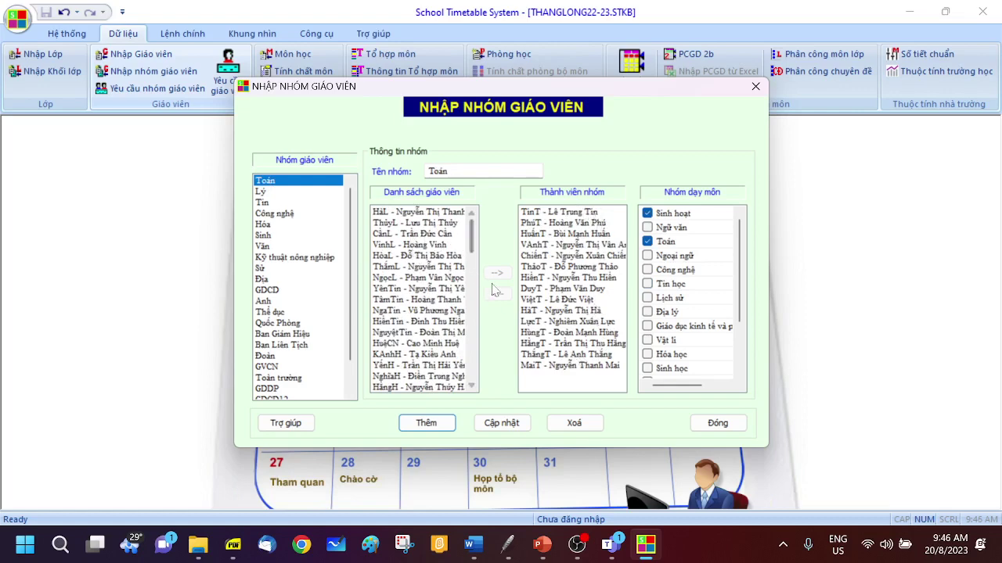
click(260, 192)
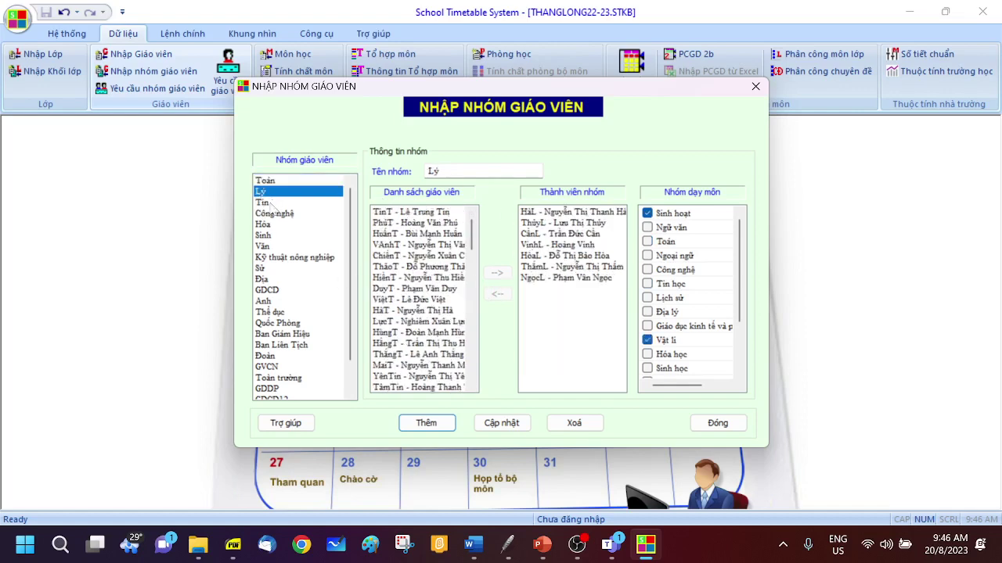
click(271, 205)
click(273, 193)
click(277, 181)
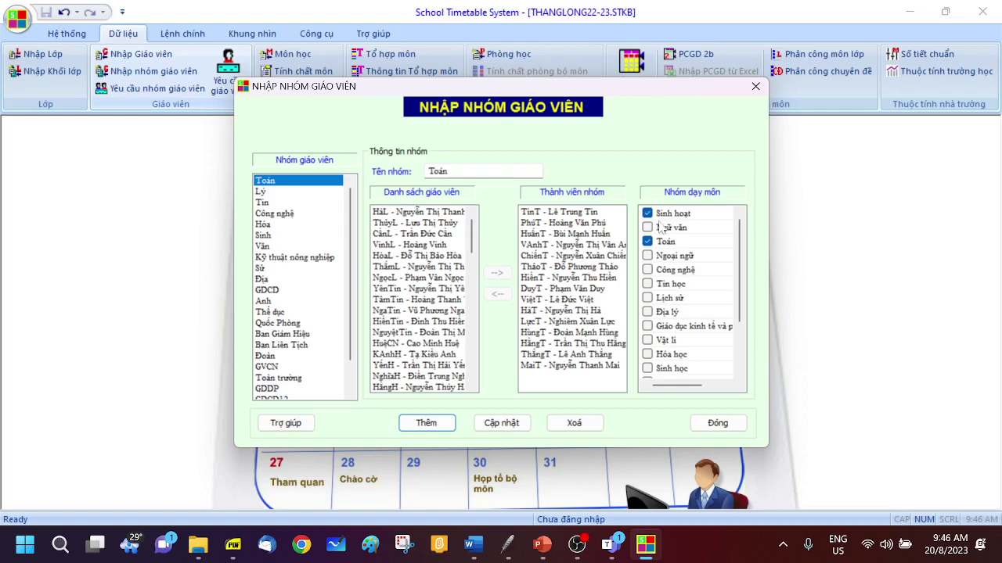
Check the members and taught subjects of the Lý, Tin and Công nghệ groups and close the teacher groups.
click(260, 192)
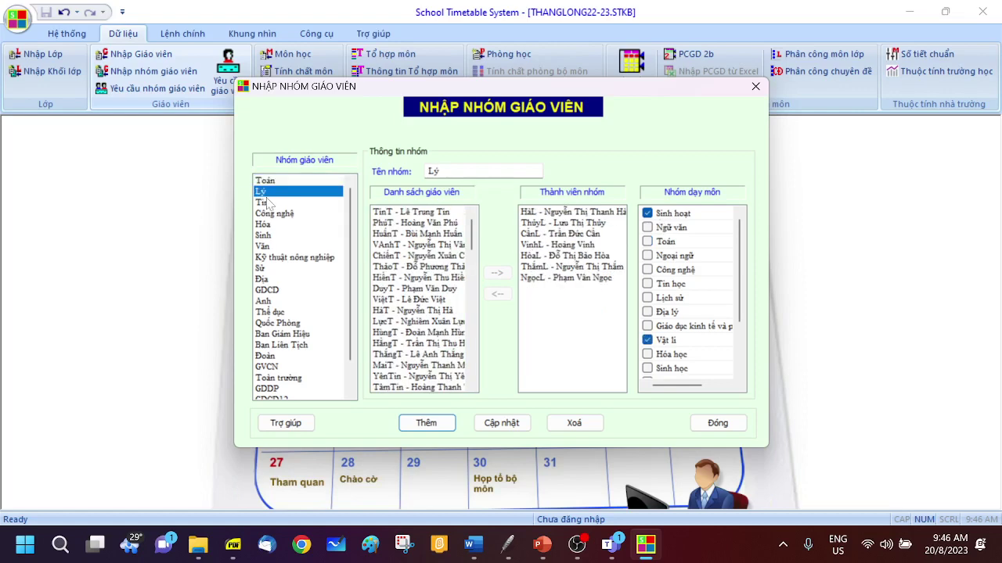
click(266, 203)
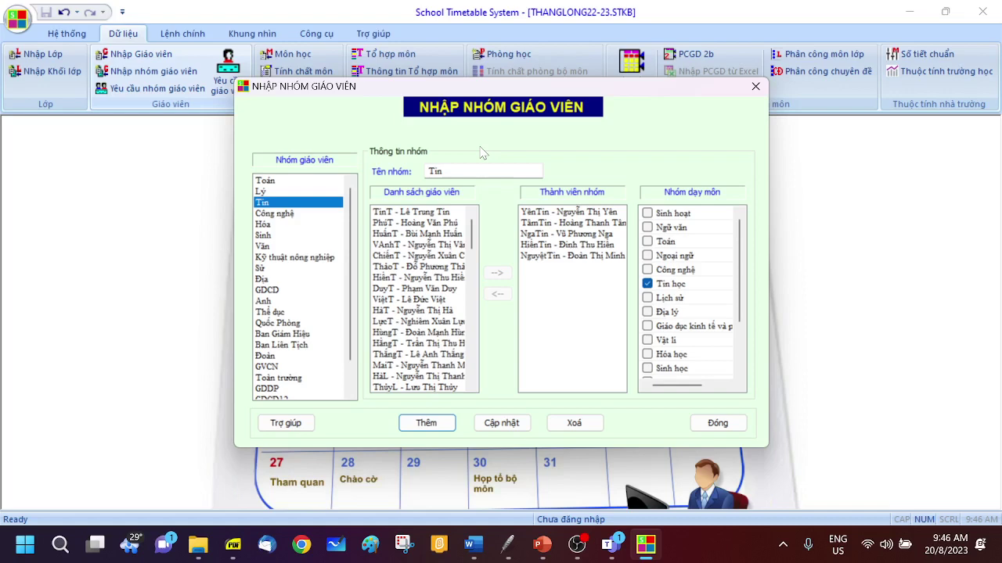
click(287, 216)
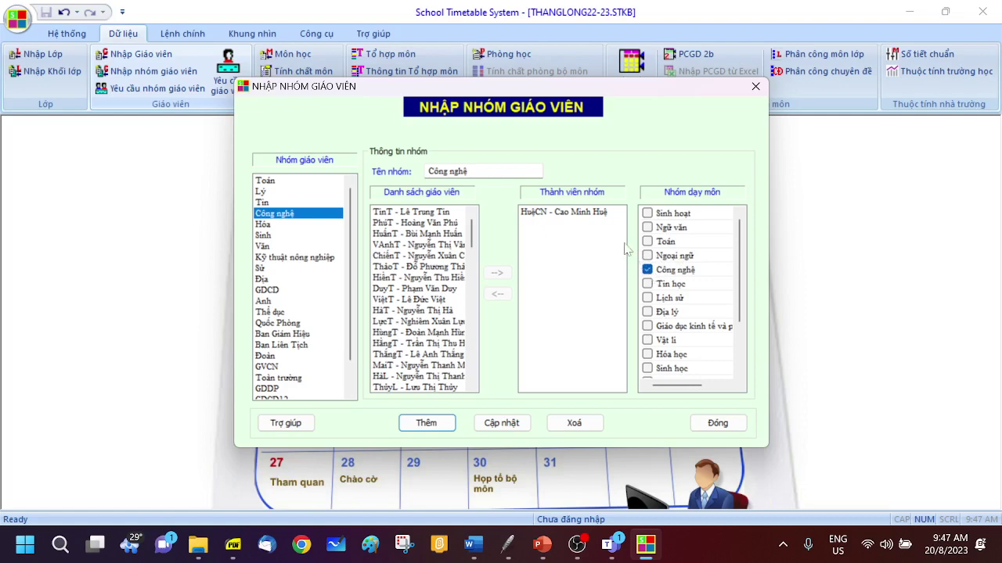
click(717, 423)
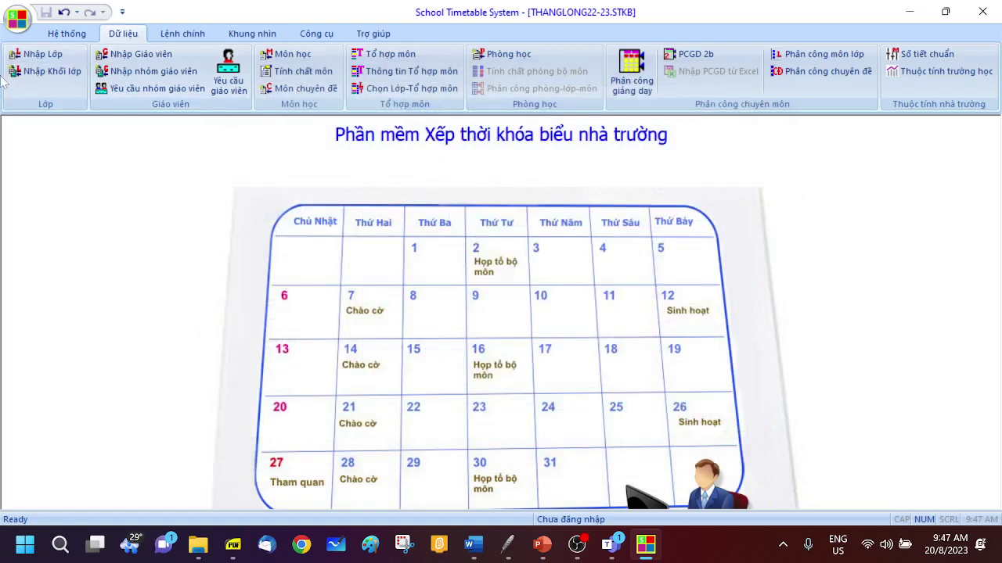
Open the subject list and examine the attributes of Sinh hoạt, Kella and Tin học, including the subject group options.
click(292, 57)
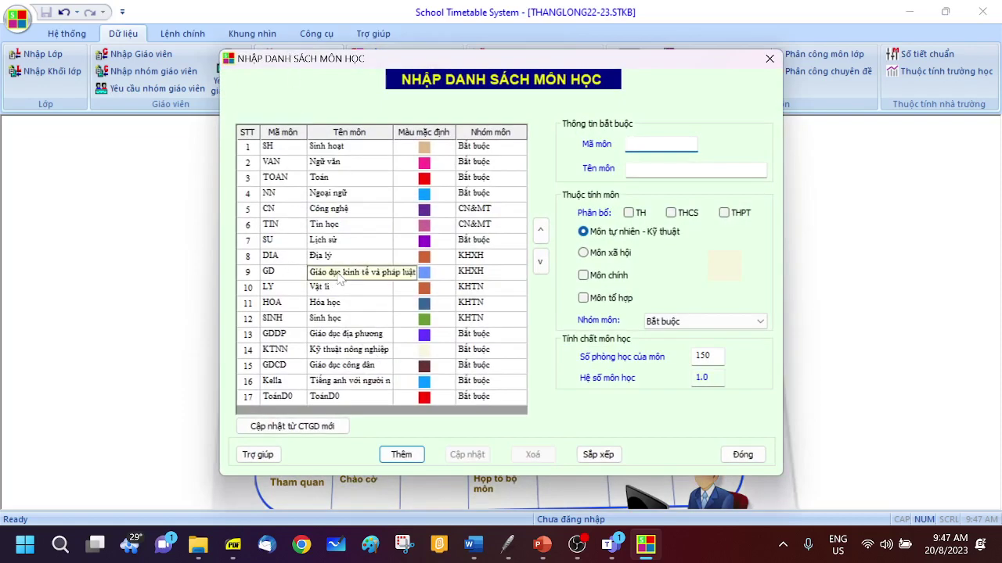
click(272, 149)
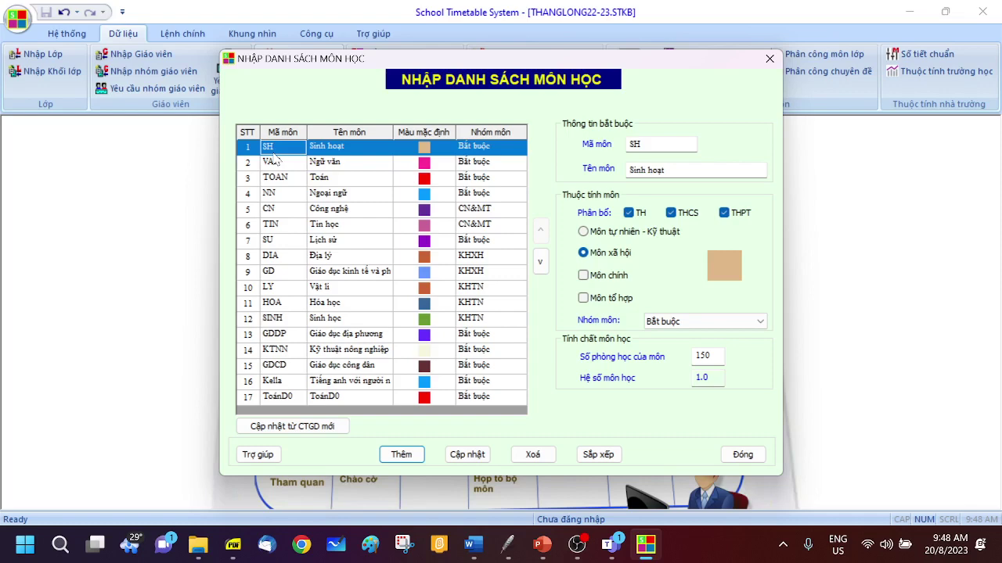
click(271, 383)
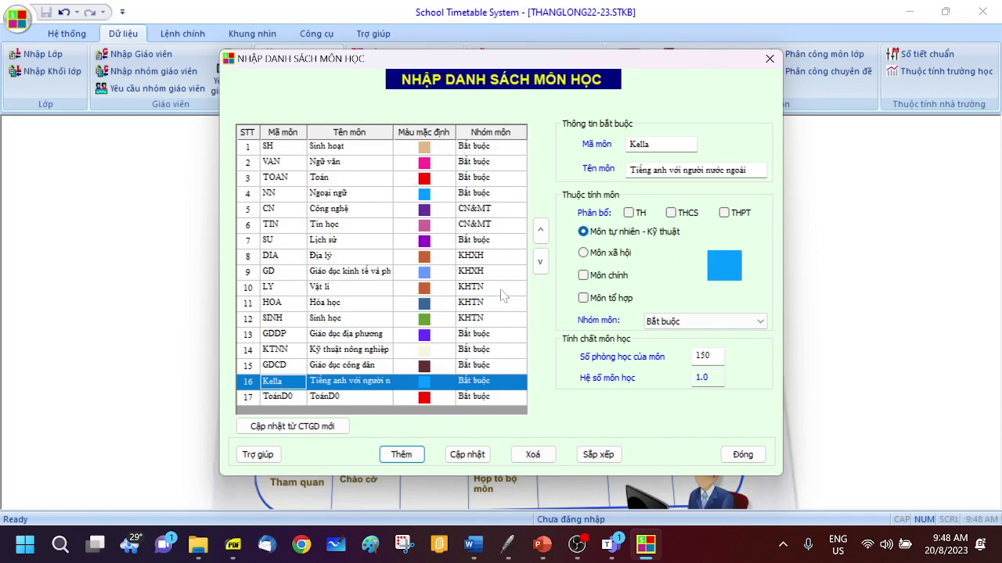
click(707, 327)
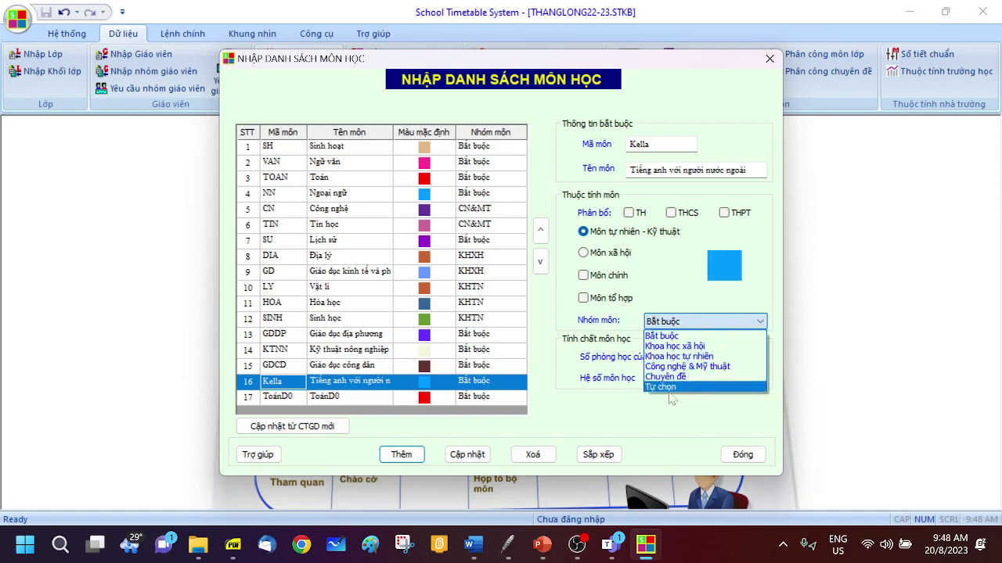
click(767, 306)
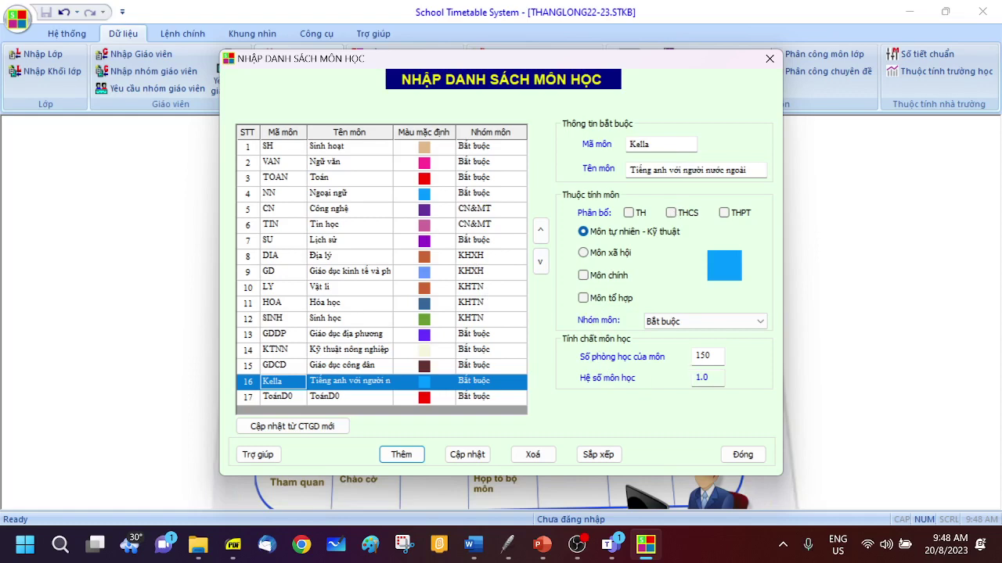
click(702, 356)
click(319, 226)
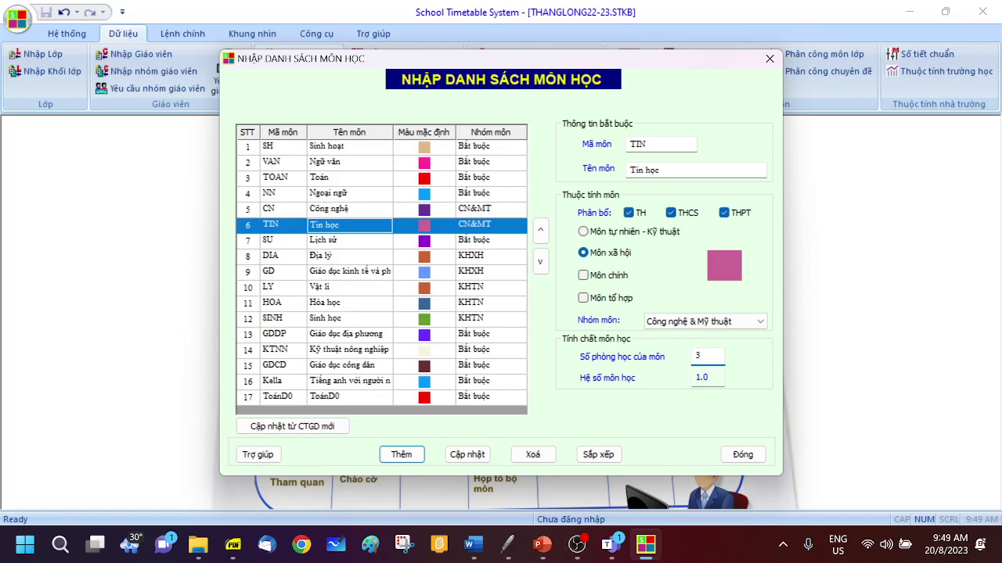
Try room counts of 3, 5 and 150 for the Tin học subject without saving them.
double_click(697, 356)
text(3)
key(BackSpace)
text(5)
key(BackSpace)
text(150)
Try a room count of 5 for the Ngữ văn subject and close the subject list without updating it.
click(320, 164)
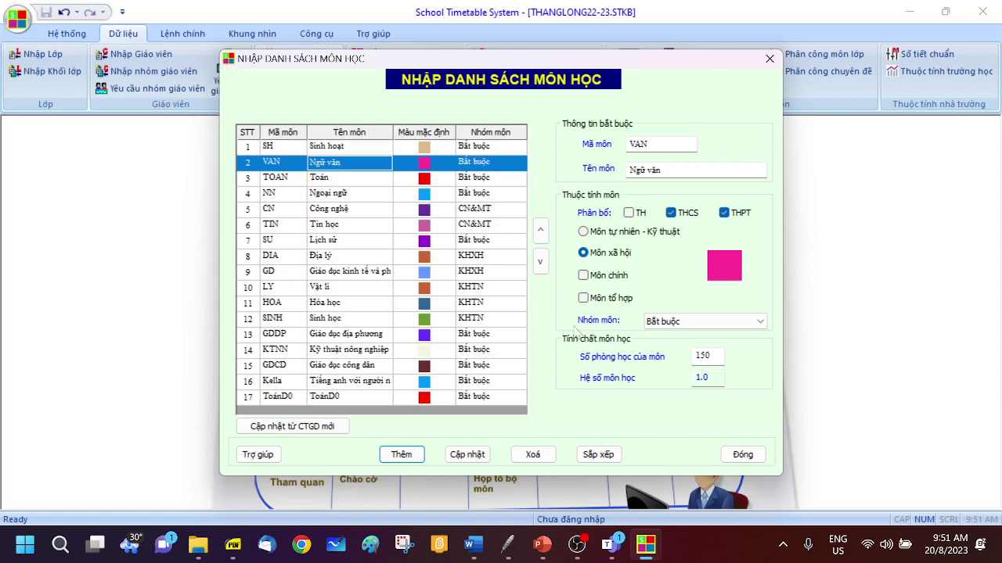
click(708, 356)
key(BackSpace)
key(BackSpace)
key(BackSpace)
text(5)
click(743, 455)
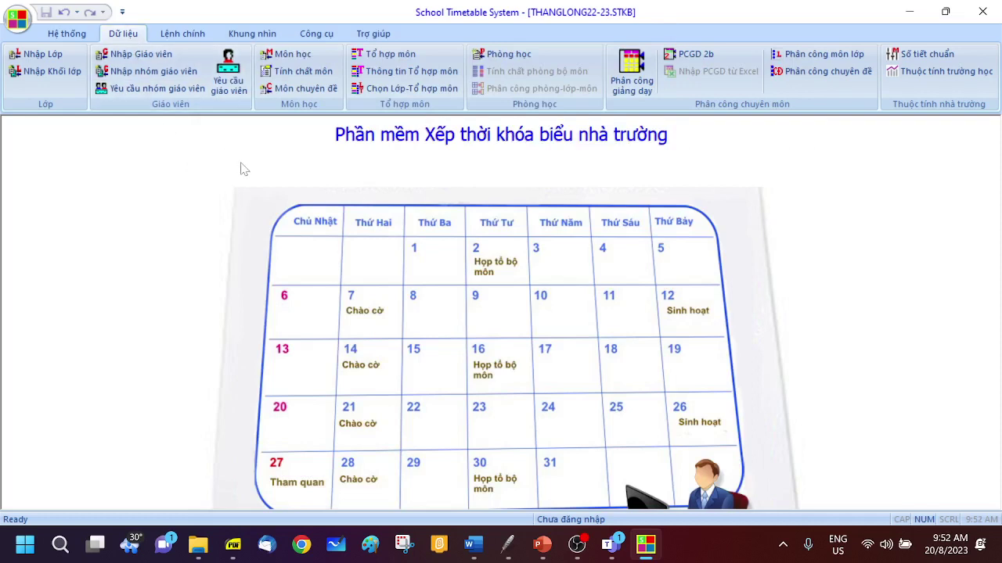
Open the subject constraints and review which classes "Có một cặp tiết xếp liền" applies to for Toán, without changing them.
click(300, 75)
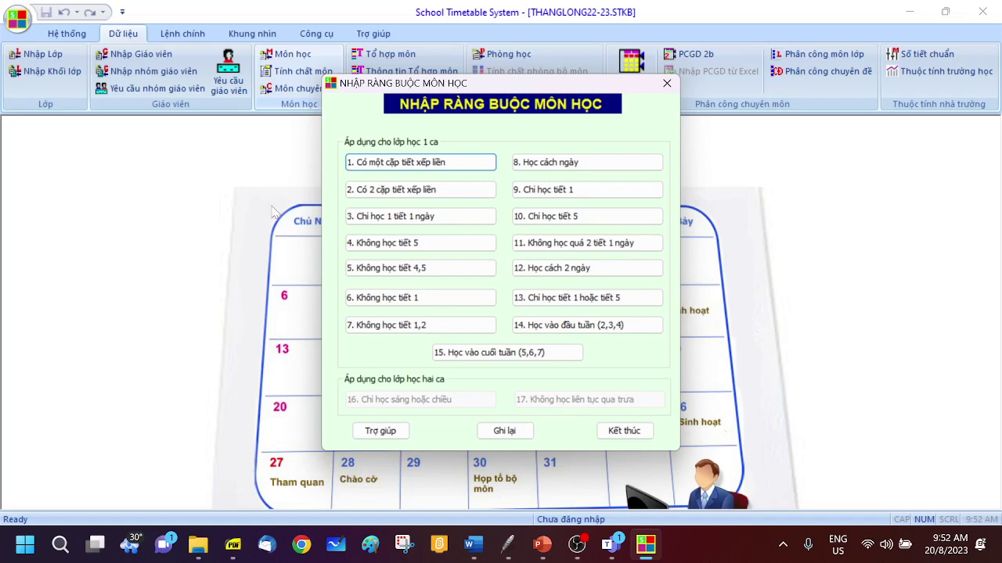
click(399, 166)
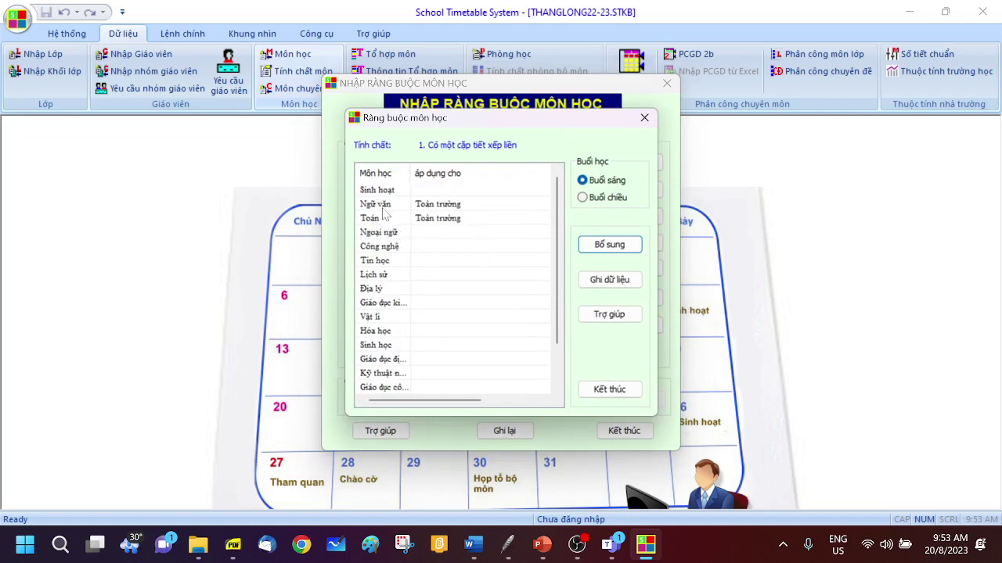
double_click(443, 217)
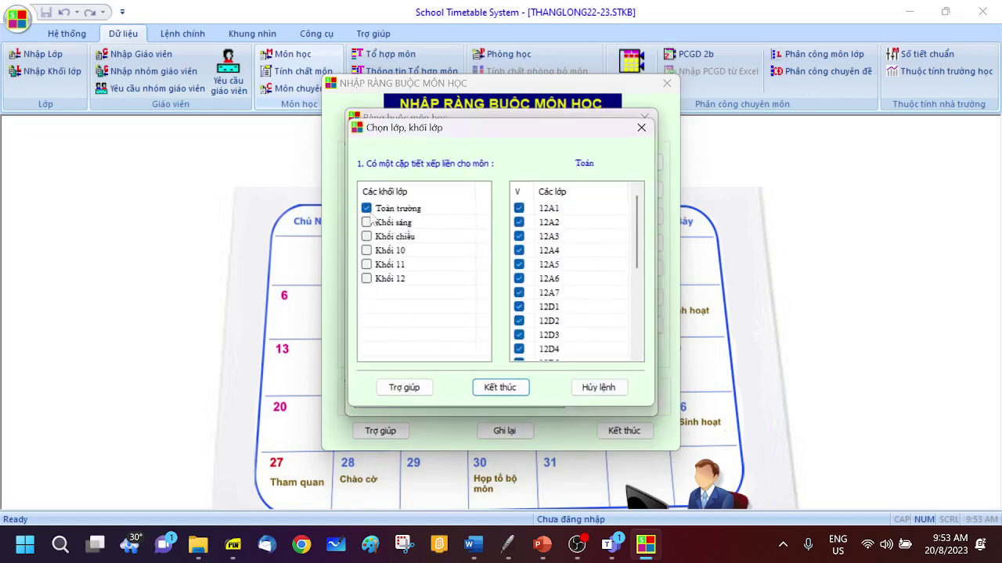
click(599, 387)
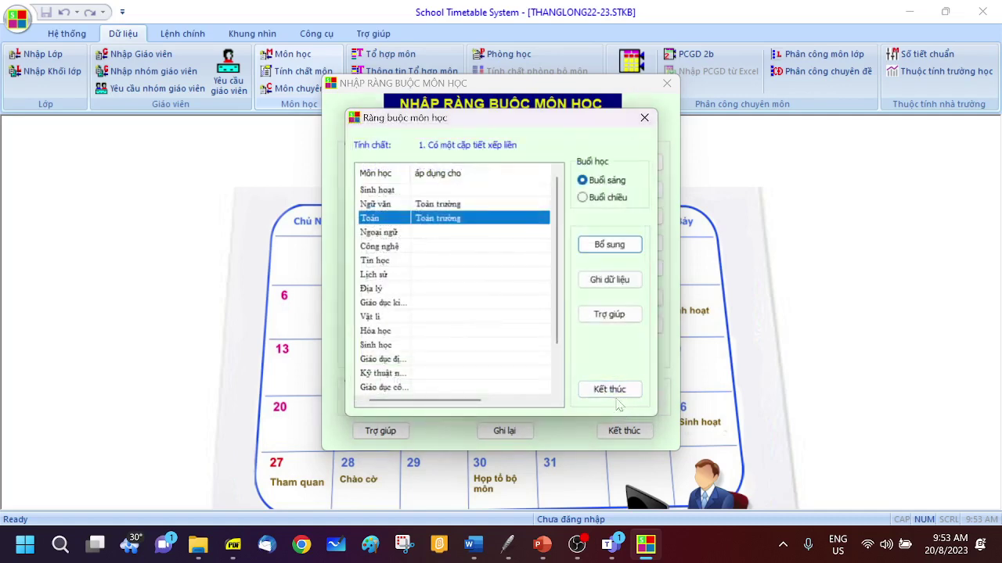
click(607, 389)
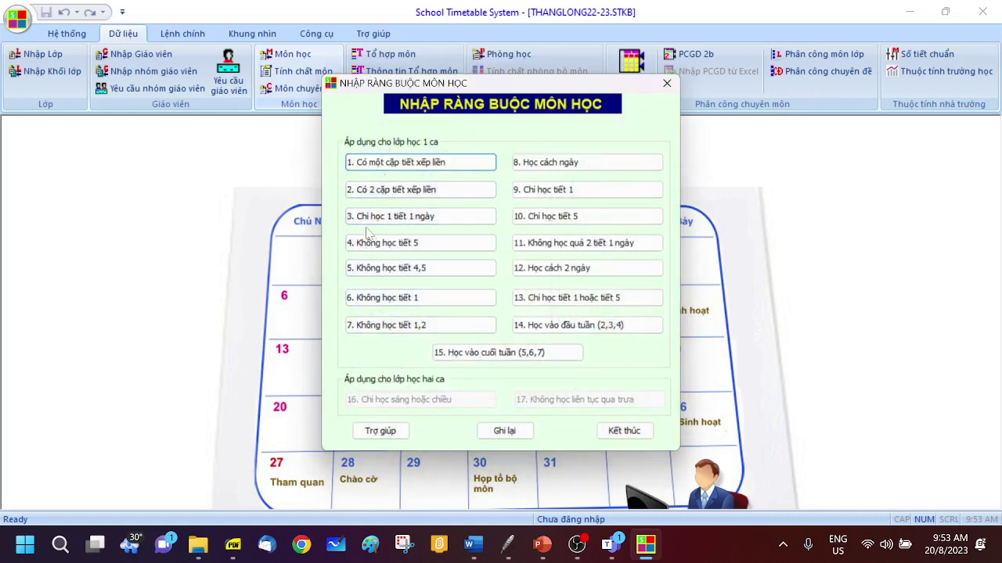
Review the subjects covered by the constraints "Chỉ học 1 tiết 1 ngày" and "Không học tiết 5", closing each one.
click(425, 222)
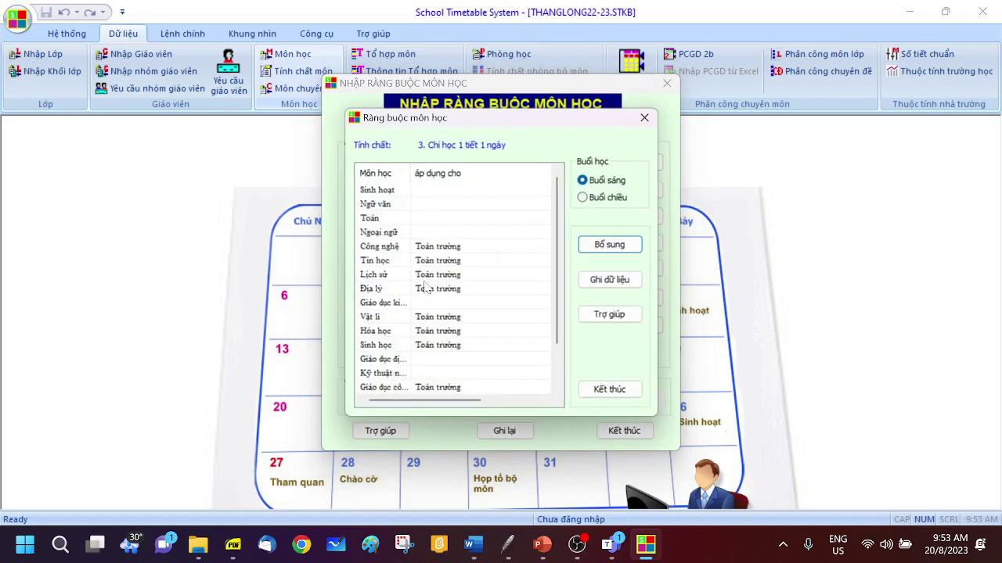
scroll(429, 286, down, 1)
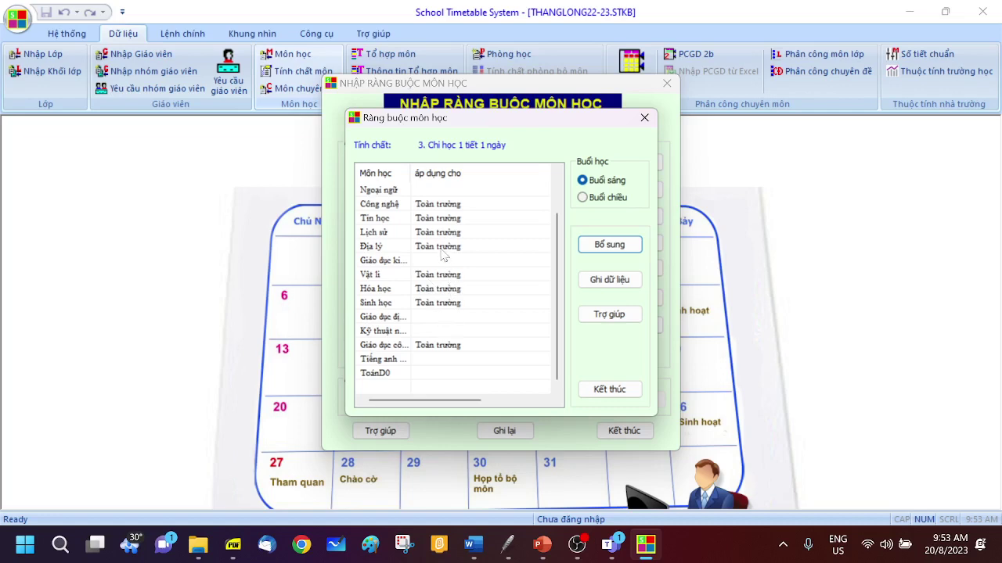
scroll(443, 255, up, 1)
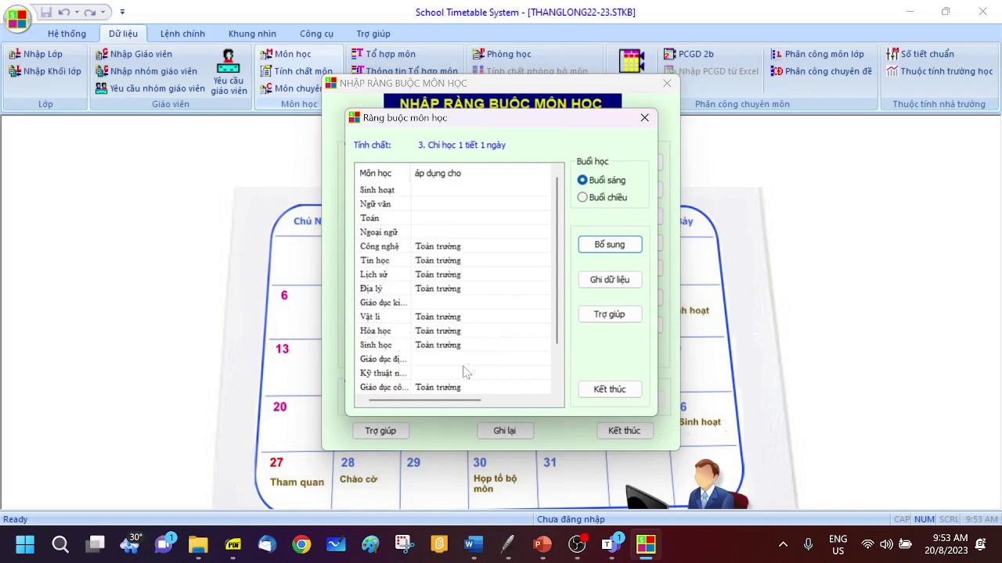
scroll(466, 372, down, 1)
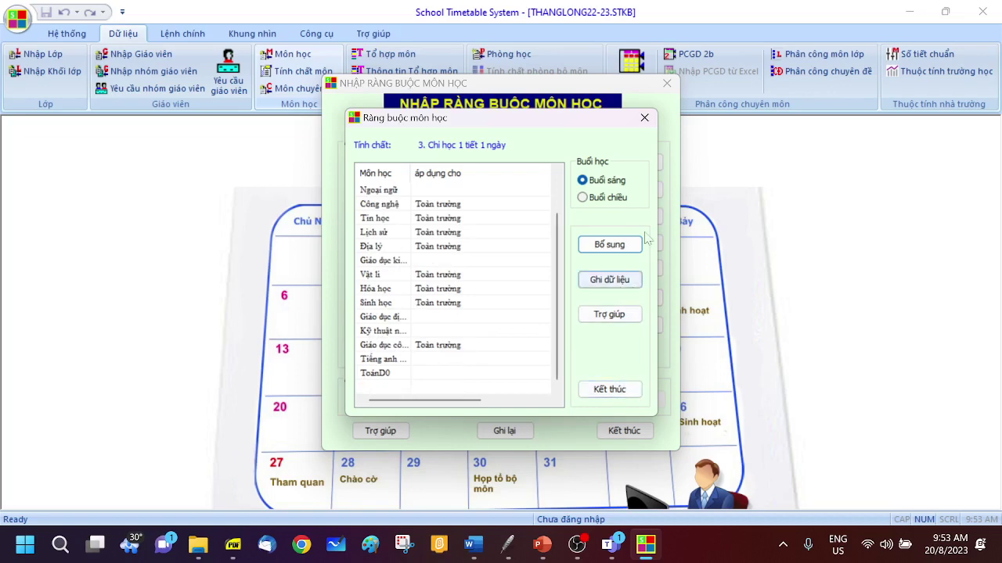
click(644, 117)
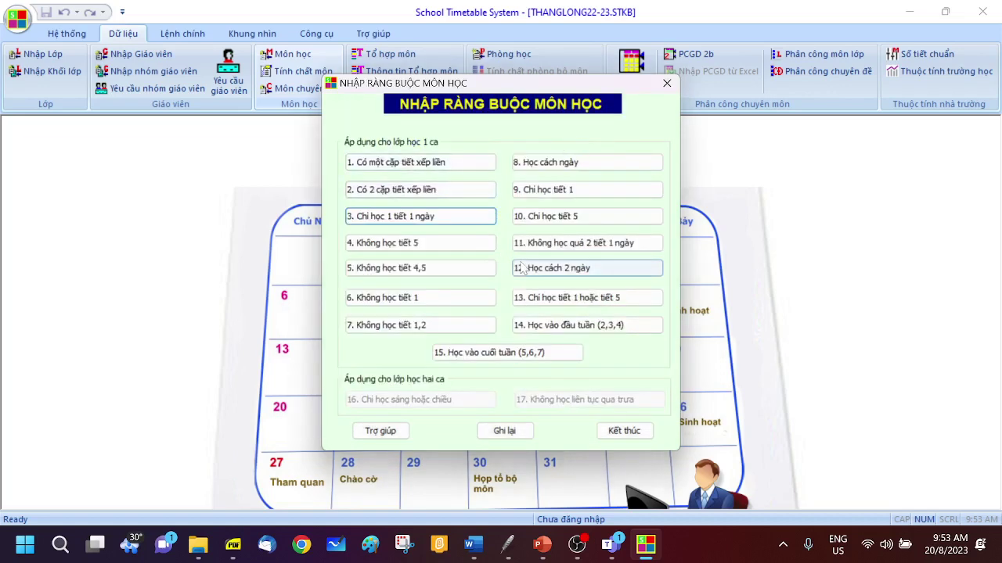
click(414, 247)
click(617, 390)
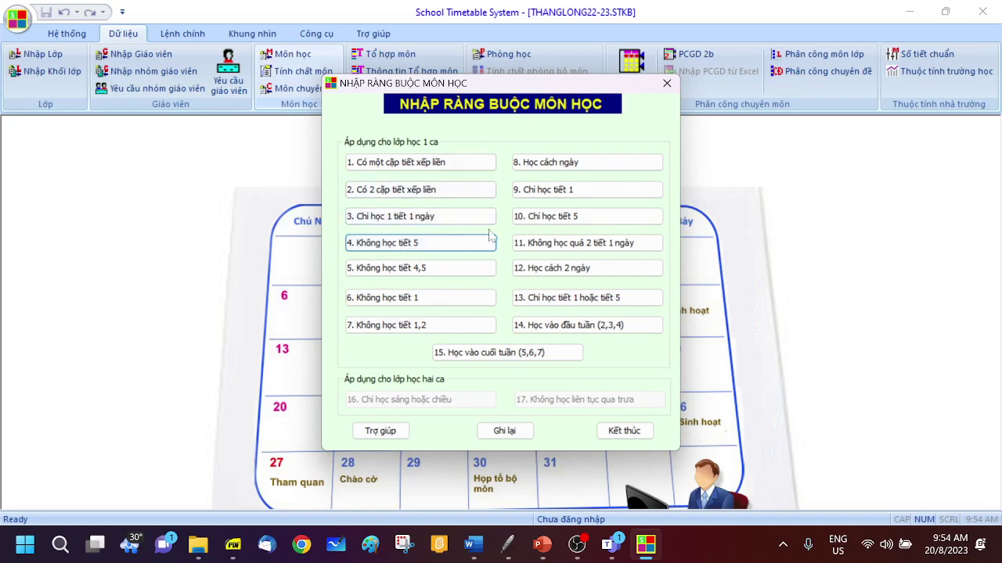
Close the subject constraints and open the teacher group requirements for the Công nghệ group.
click(620, 433)
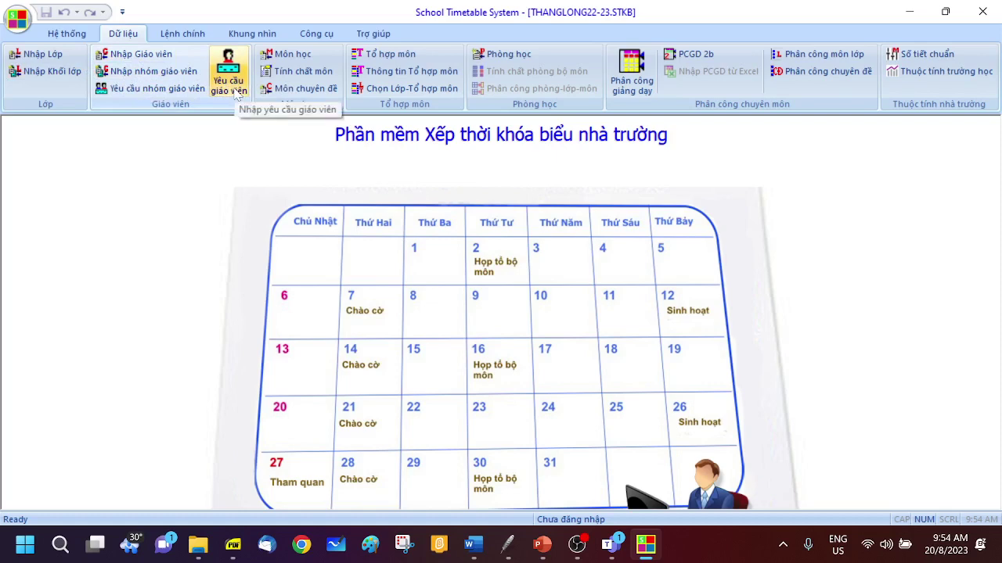
click(146, 93)
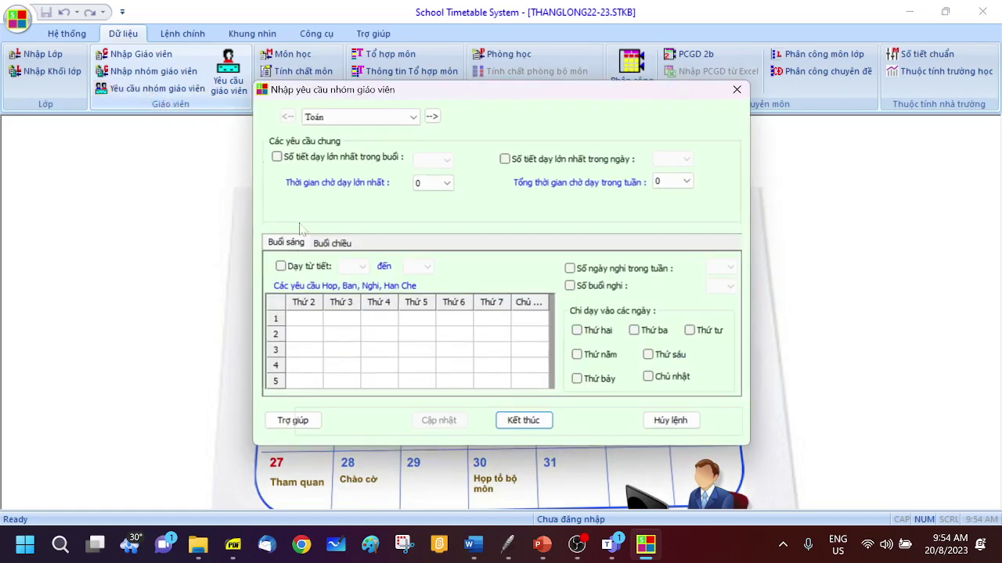
click(432, 116)
click(432, 118)
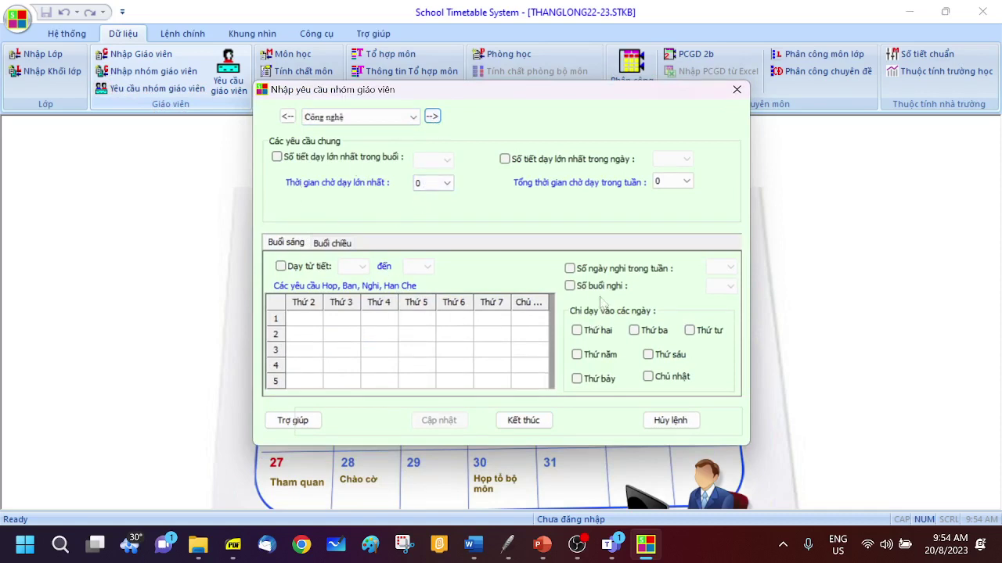
Try enabling the morning "Dạy từ tiết" limit for Công nghệ, disable it again, and check the group's afternoon requirements.
click(280, 267)
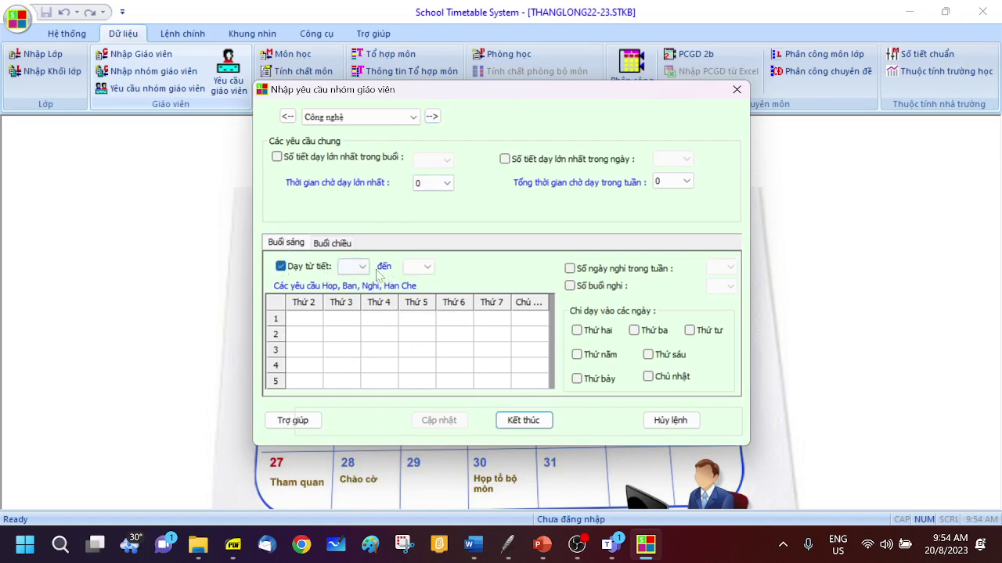
click(281, 267)
click(332, 244)
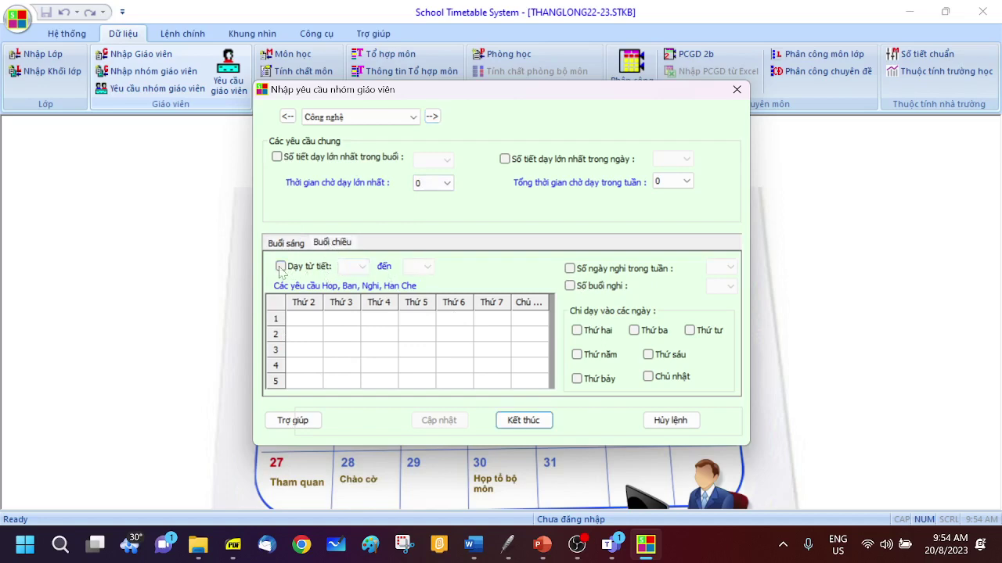
click(286, 244)
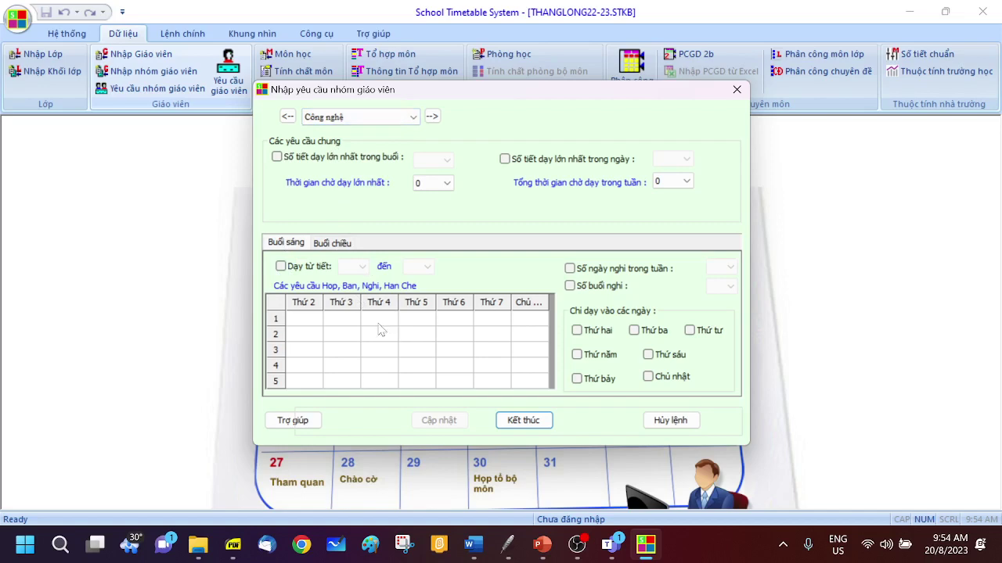
Try marking Công nghệ's morning slots: Thứ 4 period 1 Họp, and Thứ 5 periods 1 to 3 Hạn chế xếp, Nghỉ dạy and Bận.
click(378, 320)
right_click(378, 319)
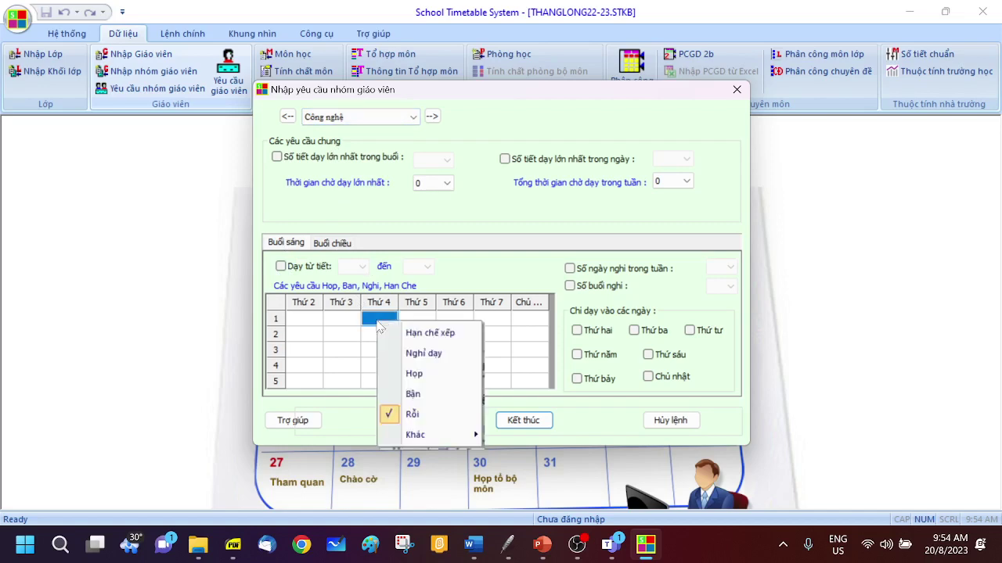
click(415, 374)
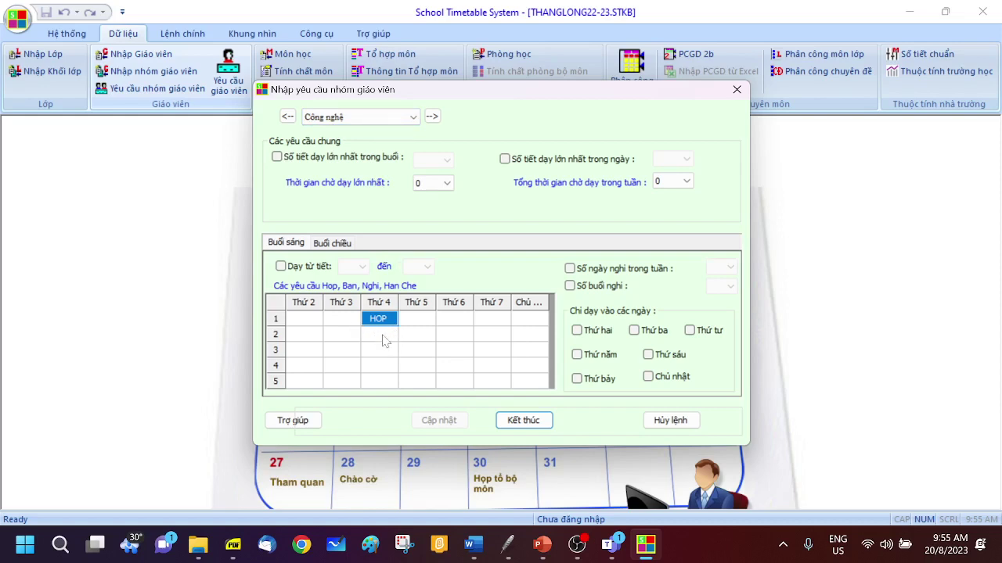
right_click(413, 324)
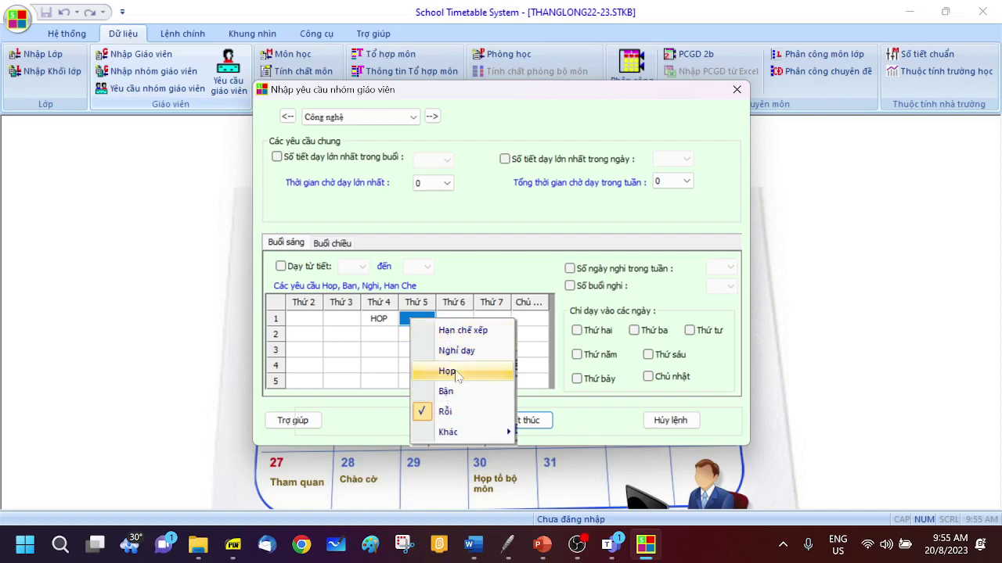
click(451, 333)
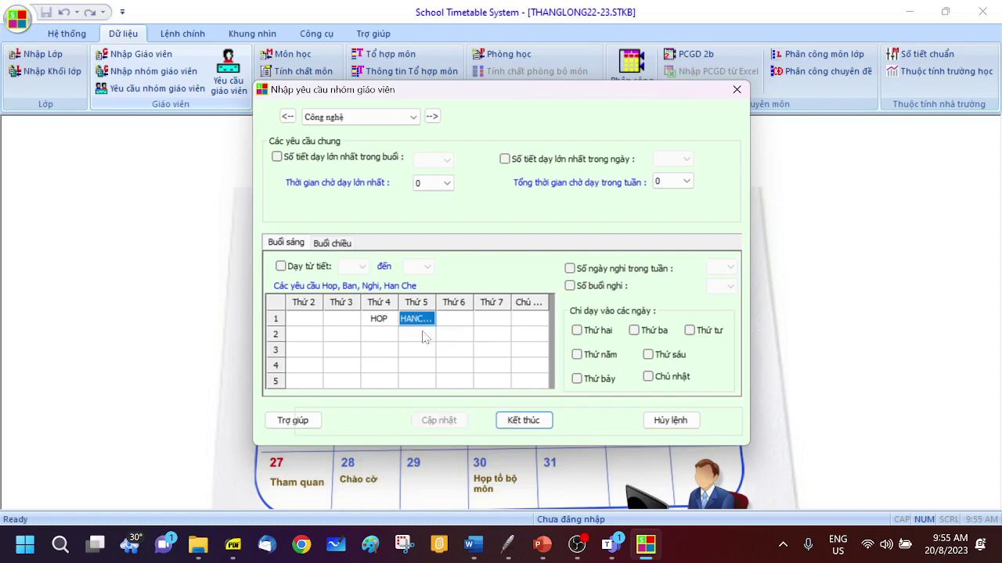
right_click(424, 334)
click(474, 364)
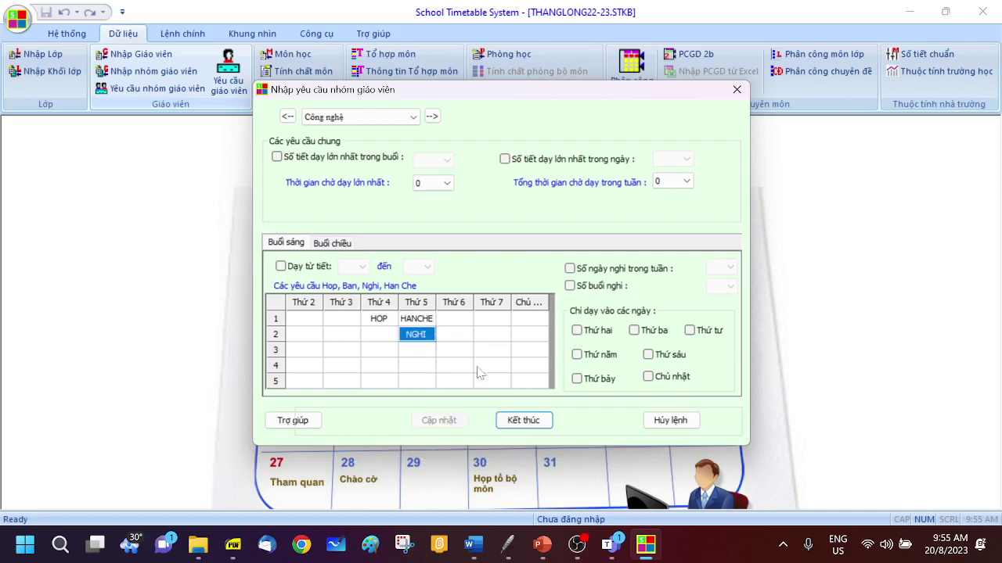
right_click(417, 352)
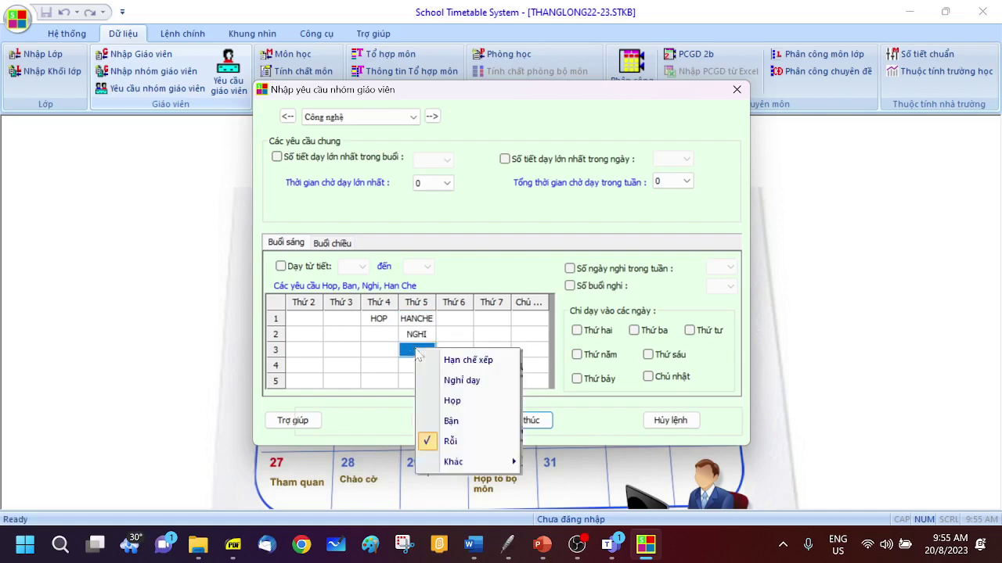
click(454, 418)
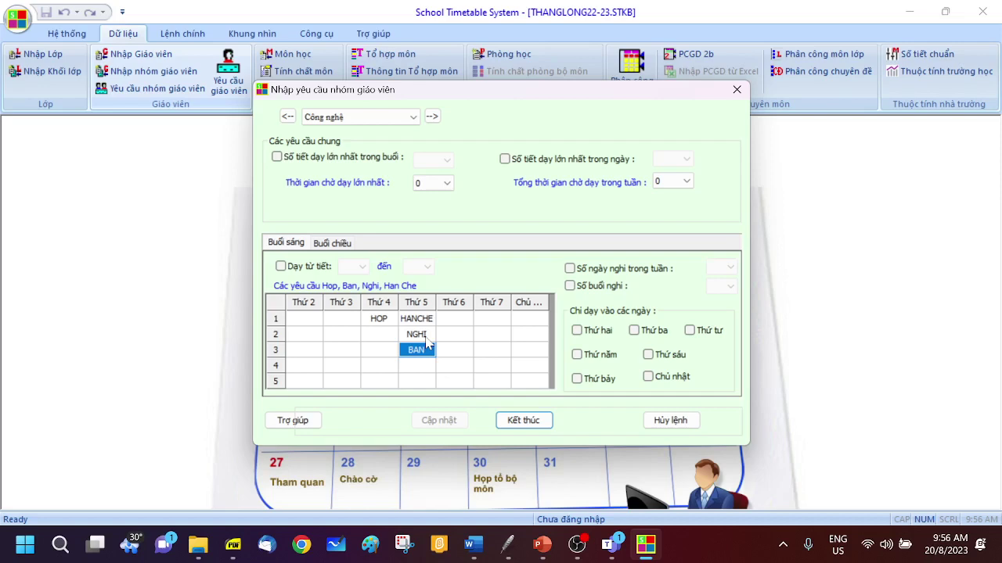
Reset the Thứ 4 period 1 slot to Rỗi and close the teacher group requirements without updating them.
right_click(378, 324)
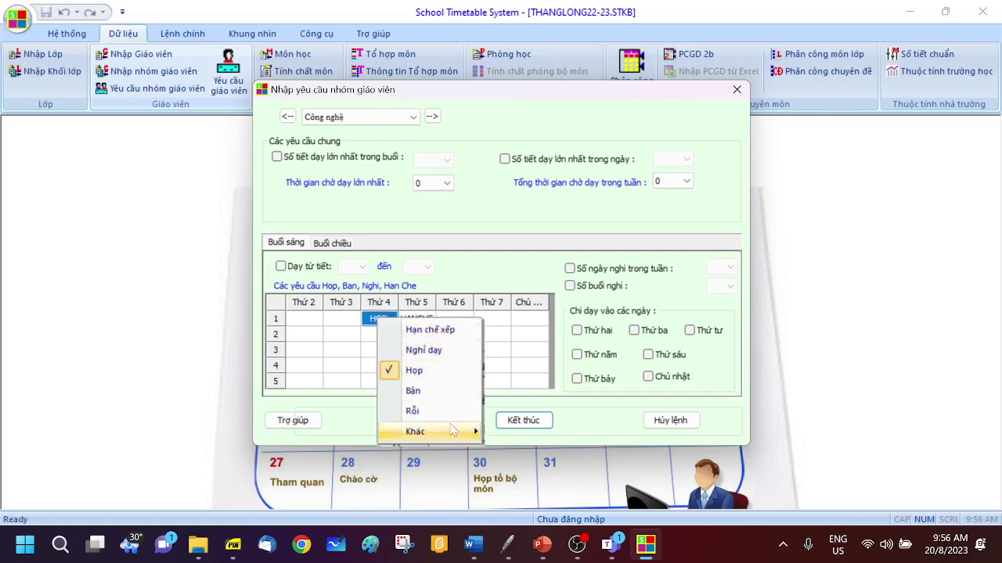
click(413, 409)
click(387, 350)
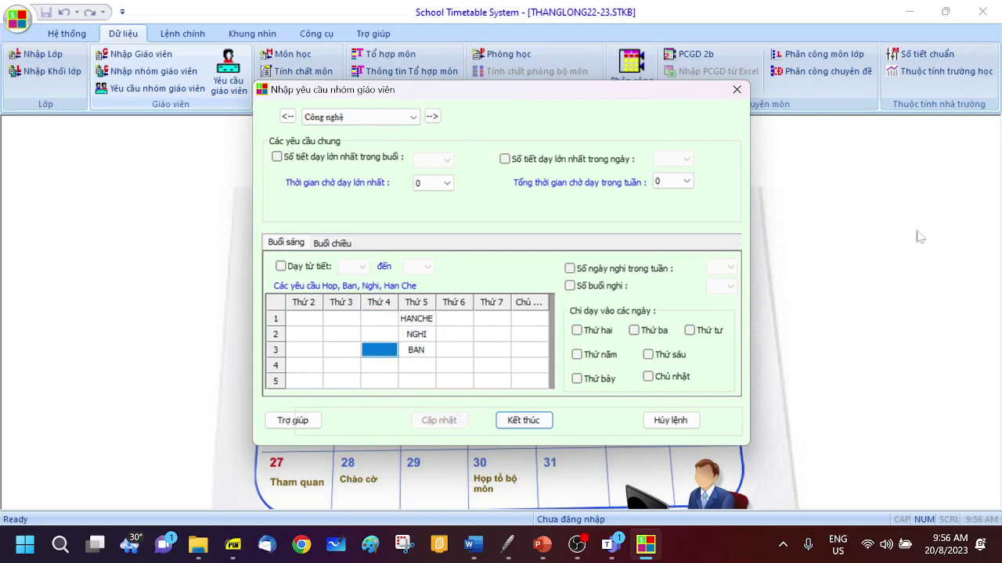
click(737, 89)
Open the individual teacher requirements and browse through successive teachers' meeting, day-off and teaching-day settings.
click(239, 86)
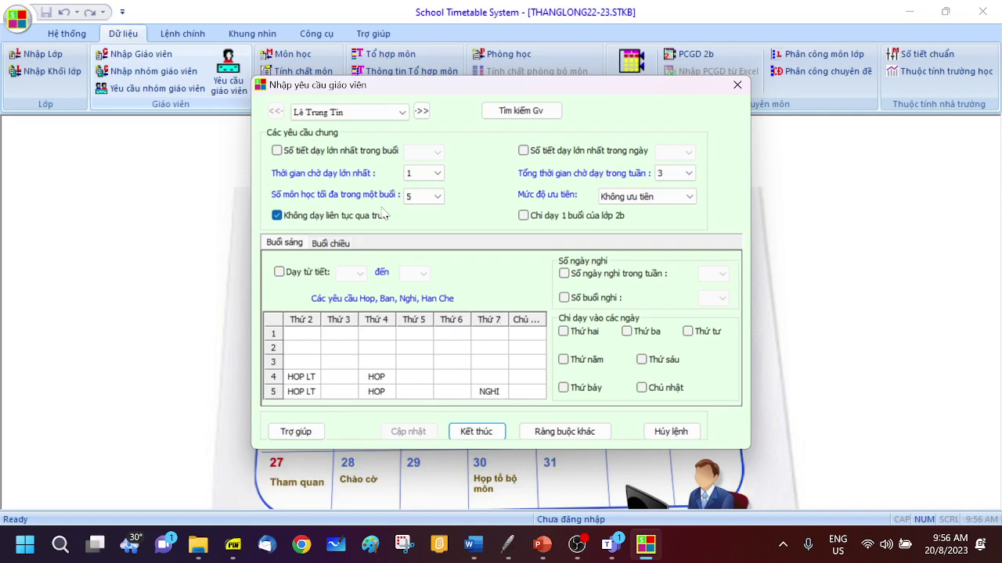
click(422, 112)
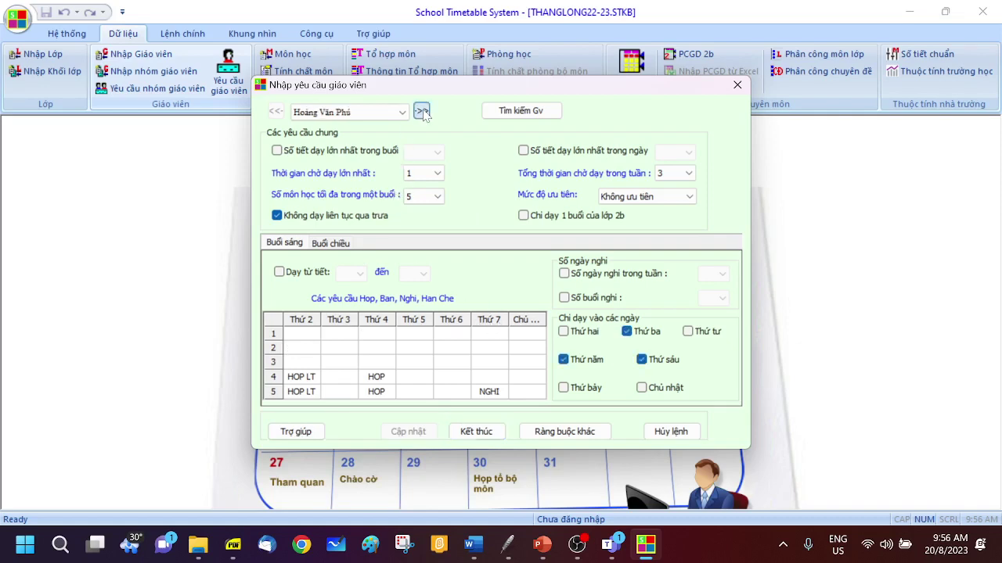
click(421, 112)
click(422, 112)
click(422, 112)
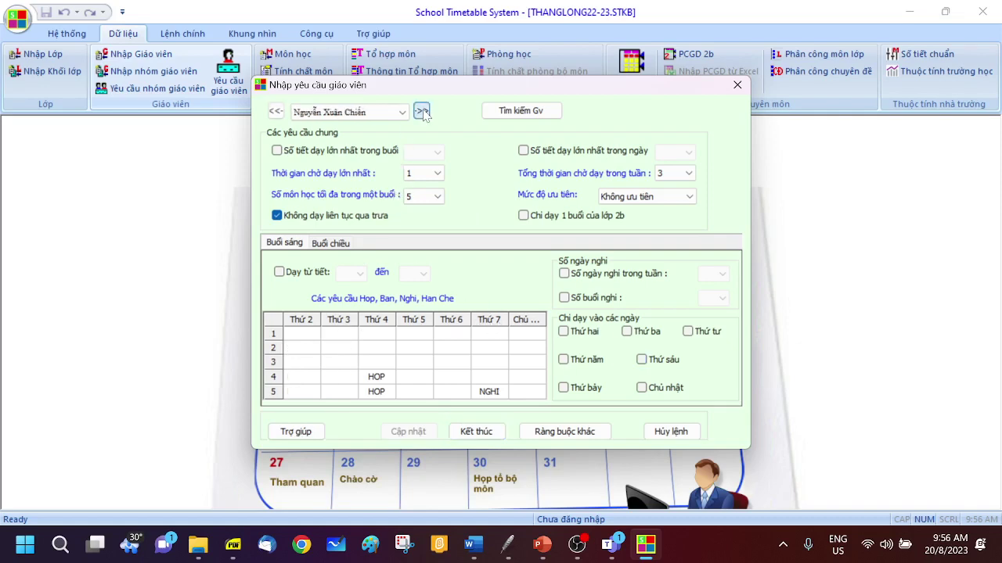
click(422, 112)
click(422, 112)
click(422, 112)
click(421, 112)
click(421, 111)
click(422, 112)
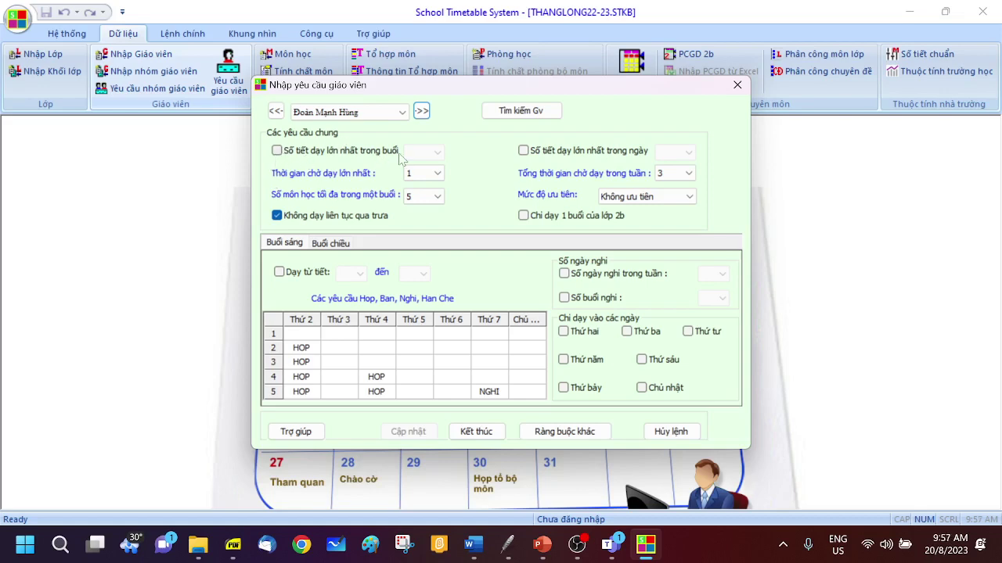
Try a maximum of 3 periods per session for the displayed teacher, with a maximum waiting time of 0 and then 1.
click(277, 150)
click(437, 152)
click(418, 161)
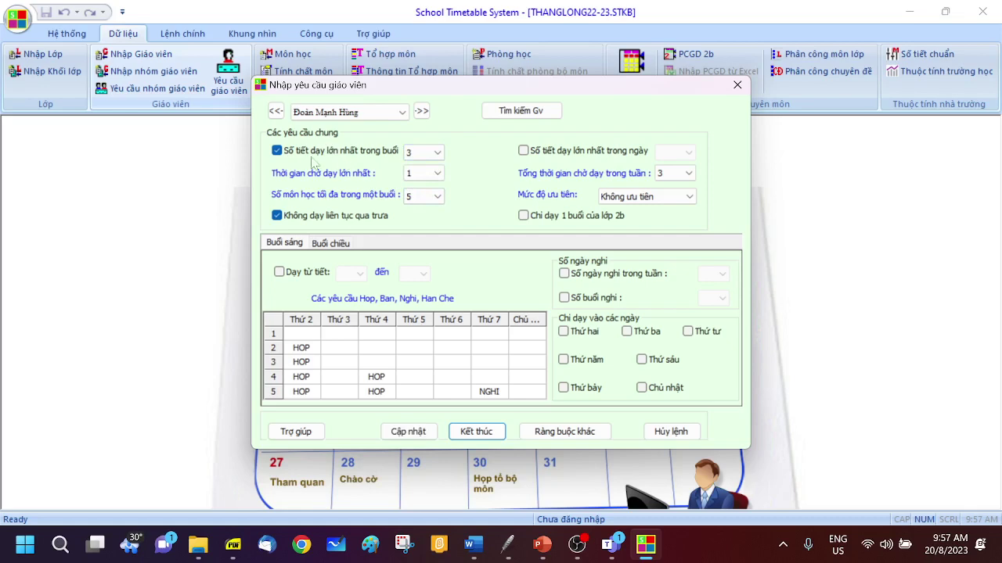
click(438, 174)
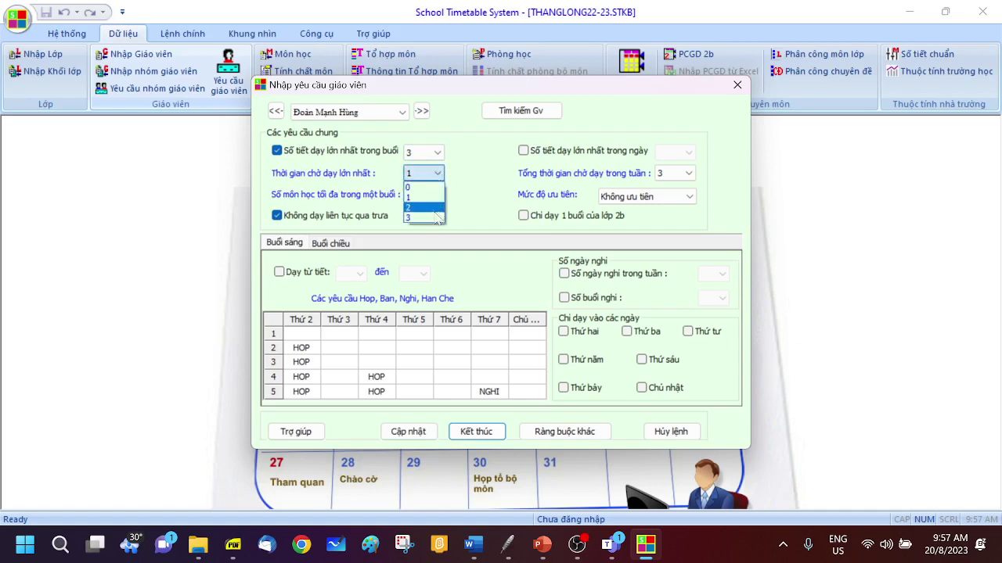
click(418, 188)
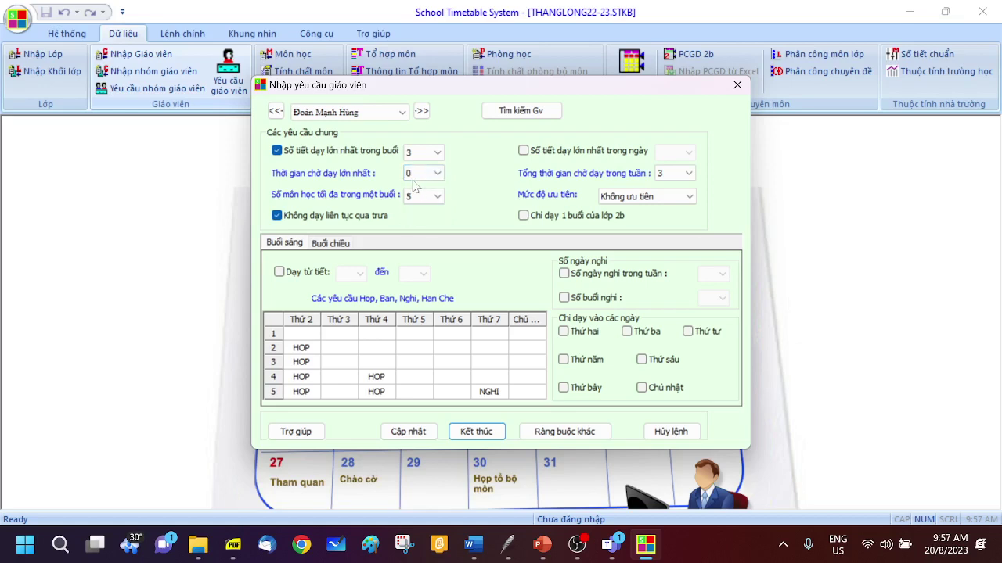
click(442, 176)
click(418, 197)
Try a maximum of 2 subjects per session for the displayed teacher, keeping "Không dạy liên tục qua trưa" enabled.
click(276, 216)
click(438, 196)
click(419, 223)
Check the status options for the teacher's free morning slots on Thứ 6, without assigning any.
click(372, 382)
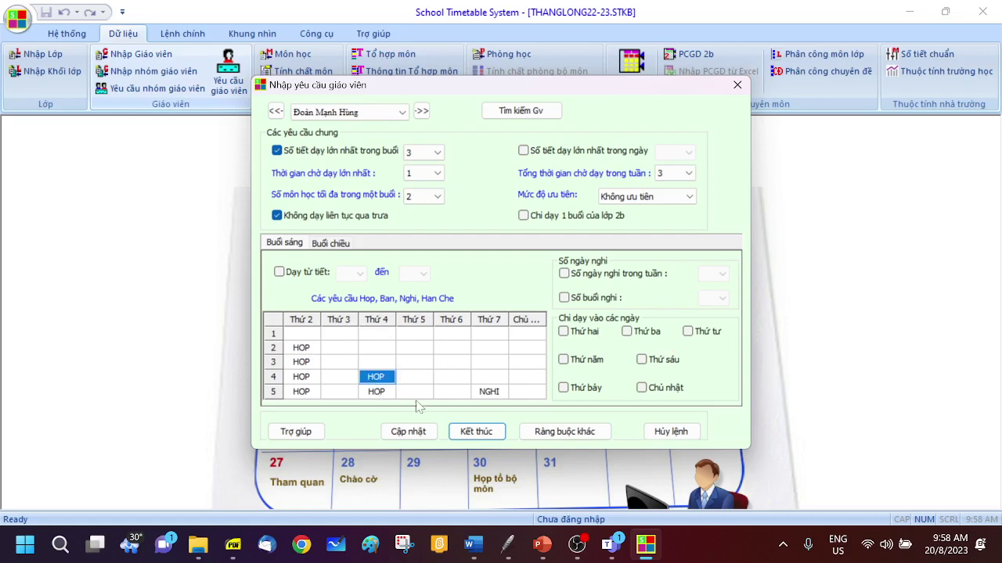
click(452, 362)
right_click(454, 362)
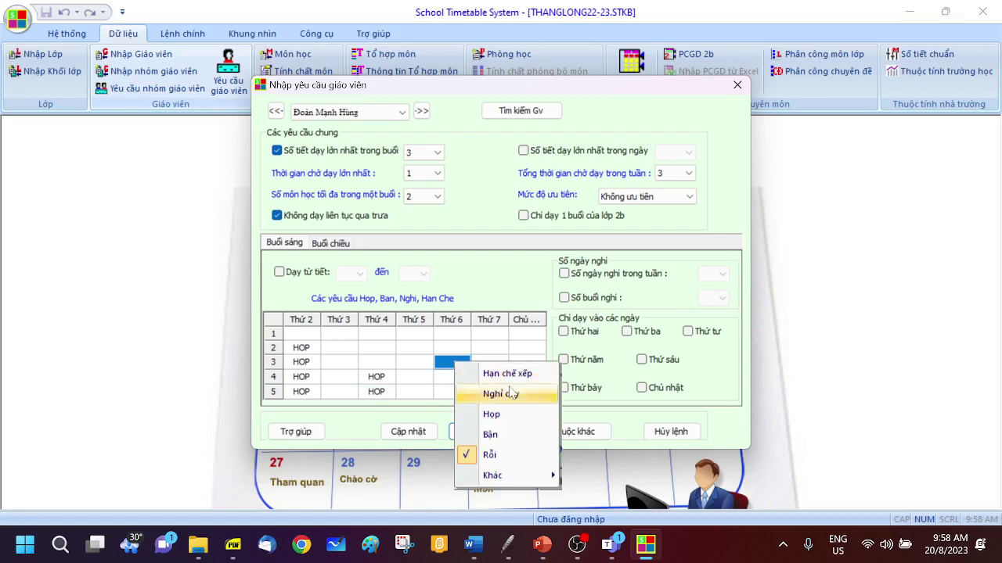
click(442, 379)
right_click(441, 380)
click(420, 348)
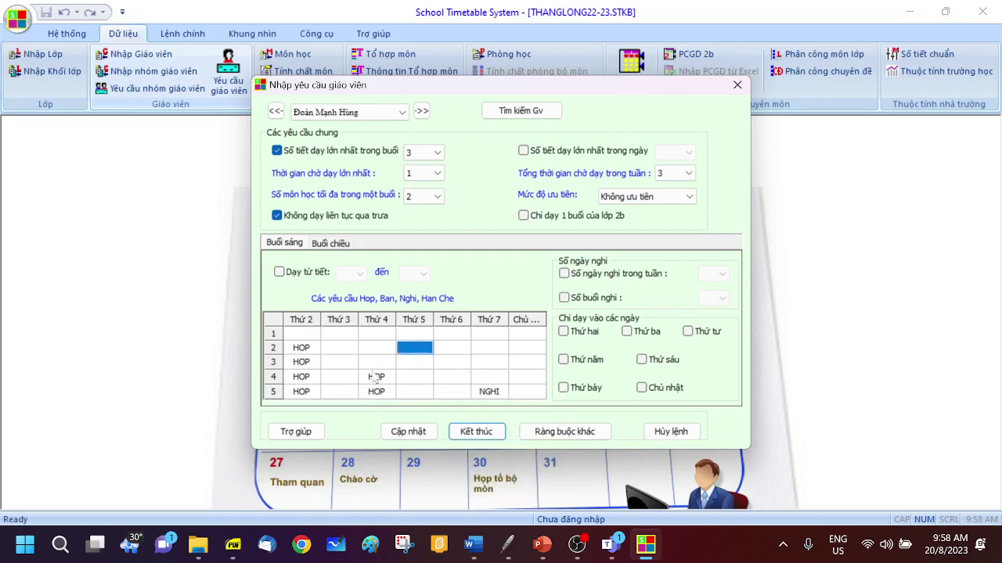
Review the teacher's morning meeting slots on Thứ 2 and Thứ 4, and cancel the unsaved requirement changes.
click(305, 350)
click(309, 364)
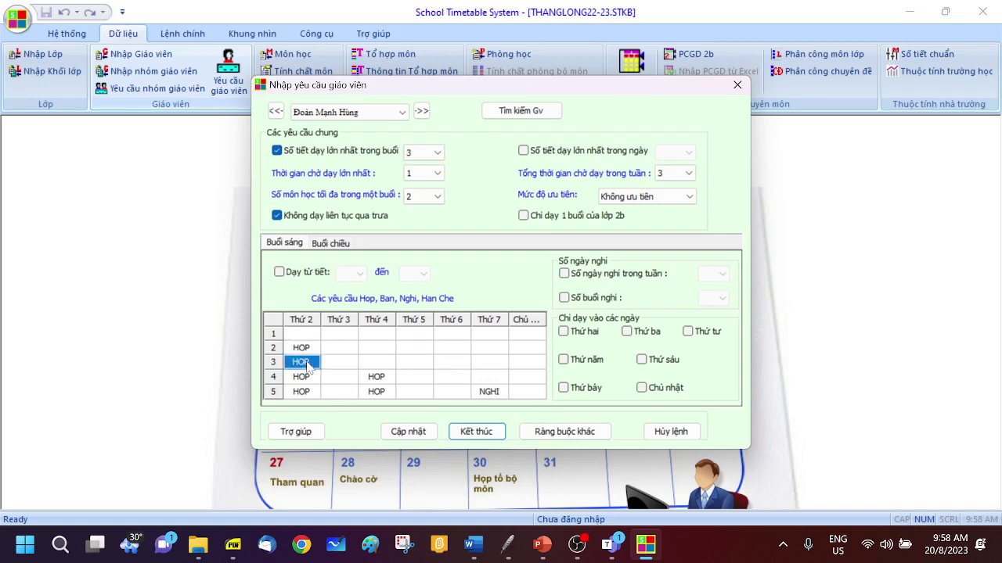
click(308, 379)
click(309, 393)
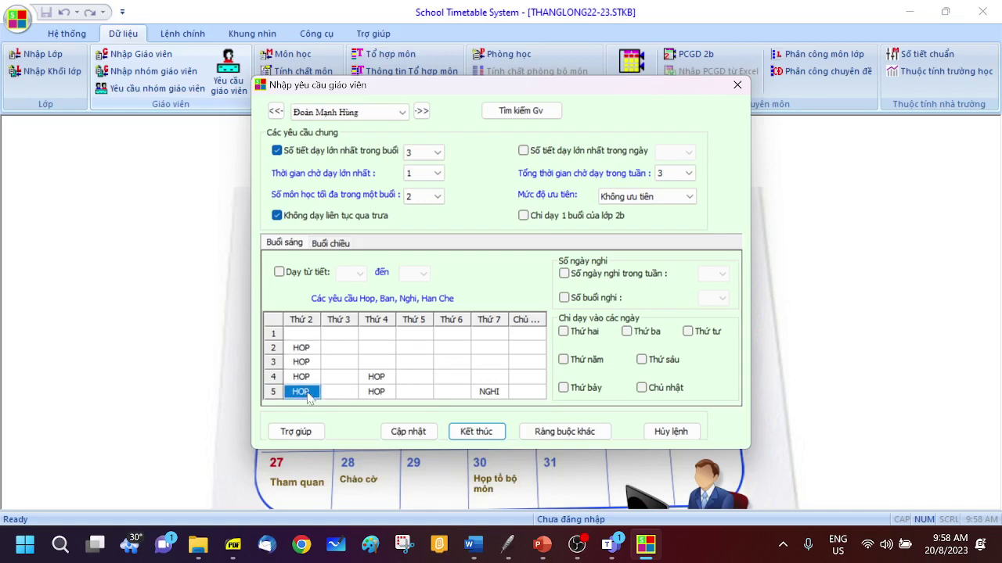
click(382, 382)
click(381, 394)
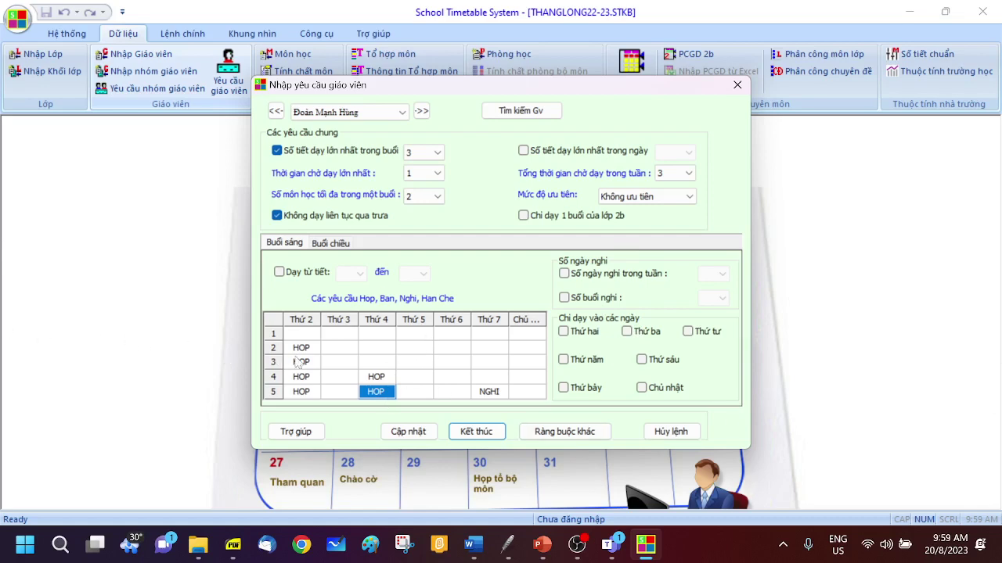
click(671, 431)
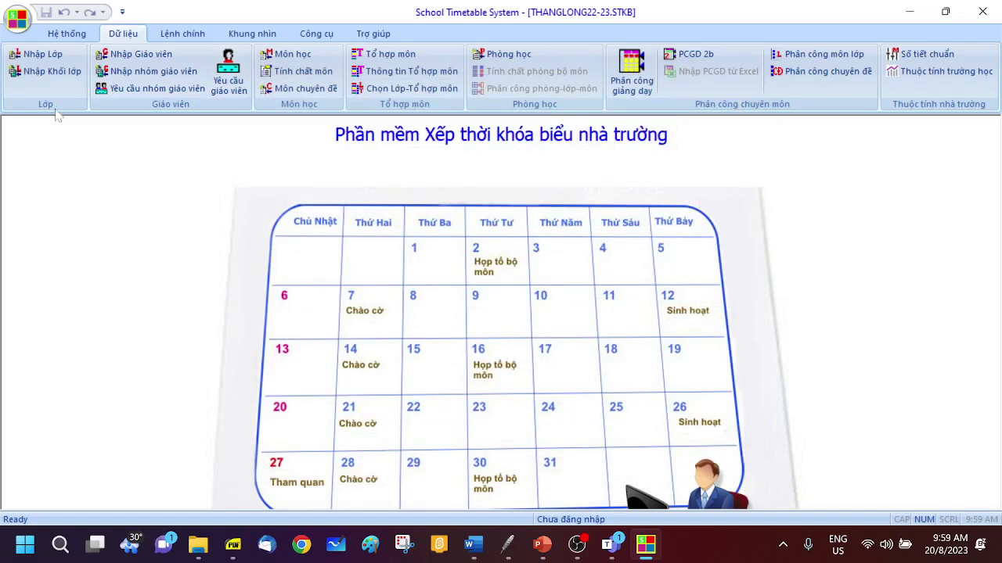
Open the morning teaching assignment table and look through the teachers' assigned classes, including the 12D4 assignment under Sinh hoạt.
click(632, 69)
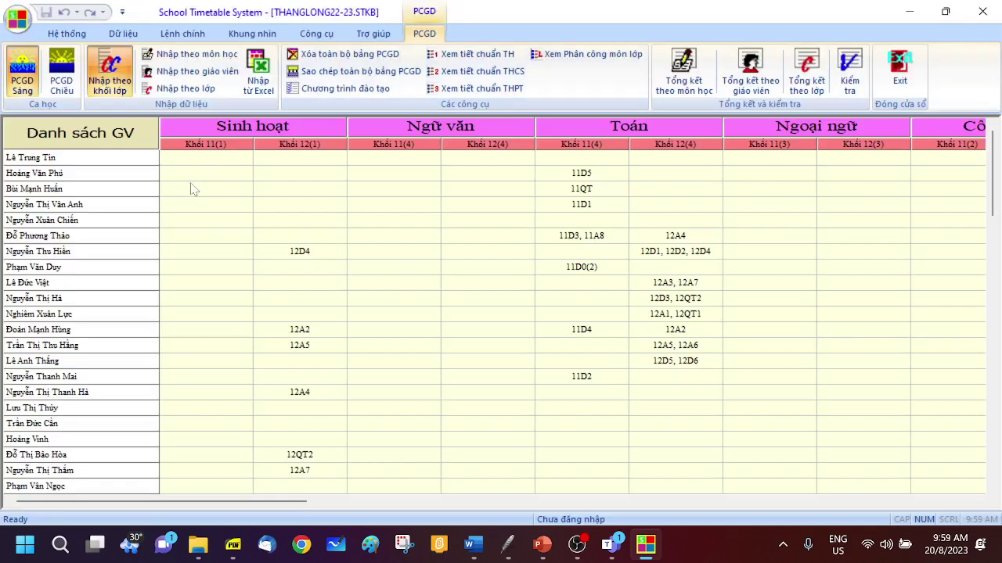
scroll(74, 298, down, 3)
scroll(94, 376, up, 3)
scroll(85, 290, down, 3)
scroll(101, 360, up, 2)
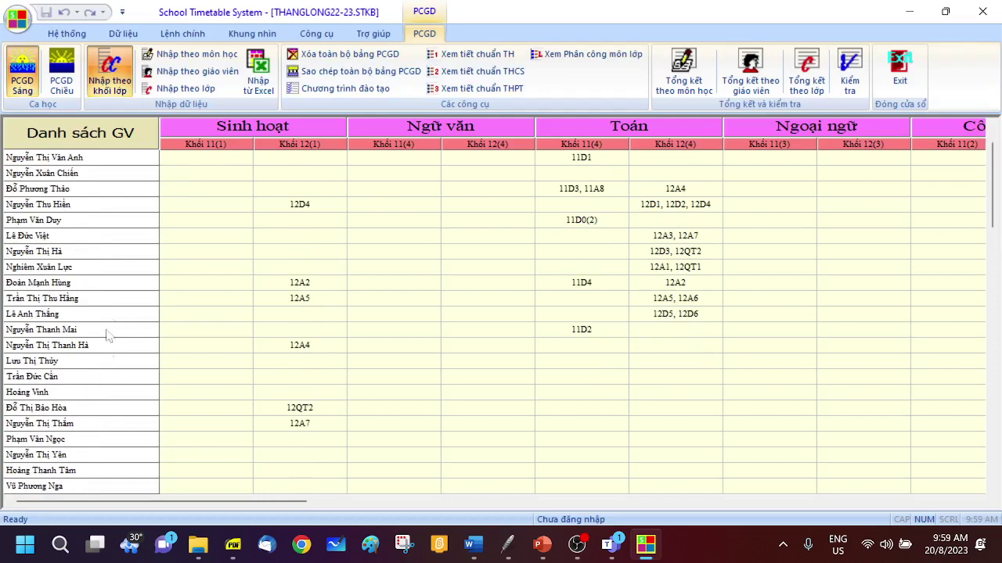
scroll(102, 352, up, 1)
scroll(97, 293, down, 6)
scroll(94, 383, up, 6)
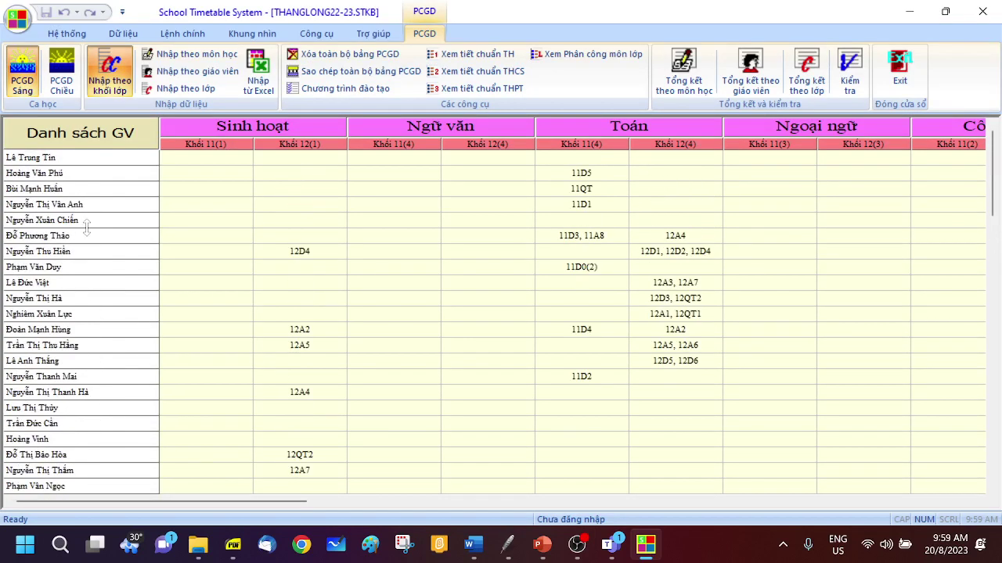
scroll(90, 235, down, 1)
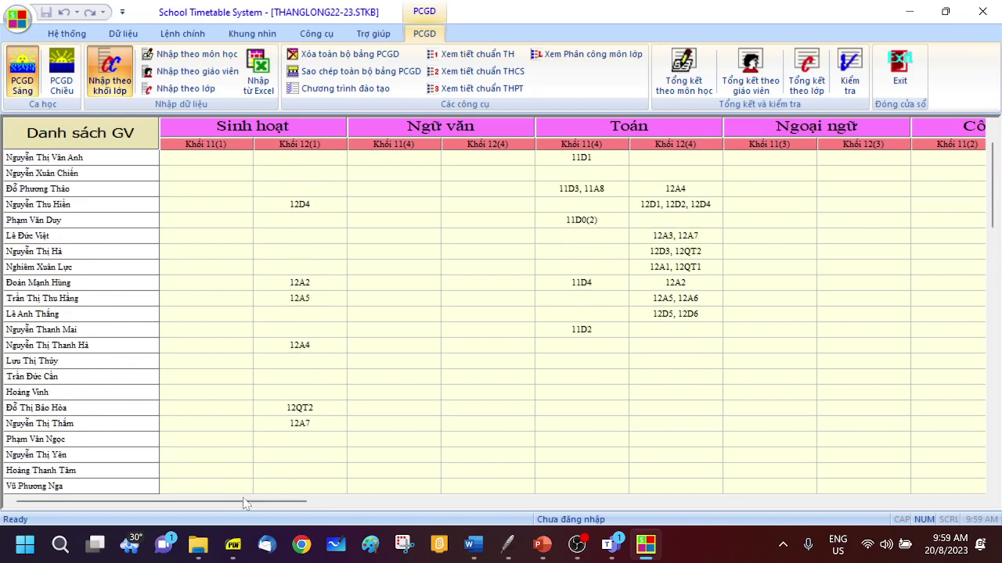
drag(245, 505, 235, 313)
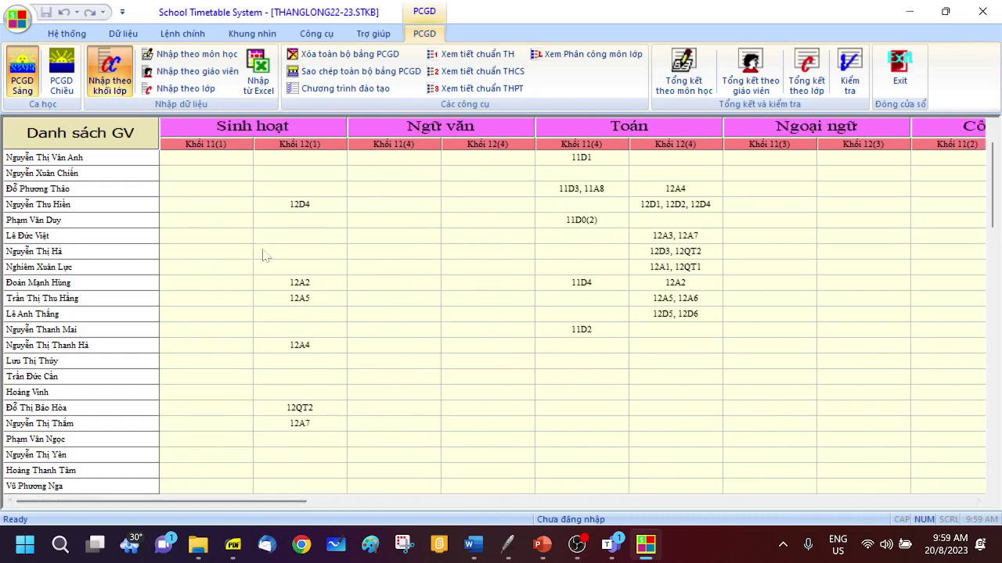
click(305, 208)
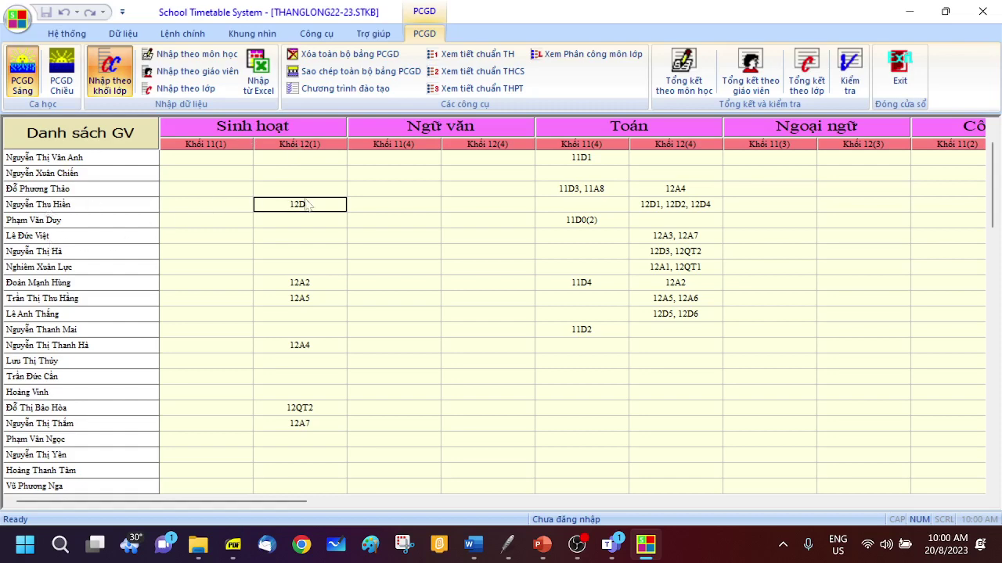
Delete the 12D4 assignment under Sinh hoạt, Khối 12, and confirm the deletion.
click(303, 210)
key(Return)
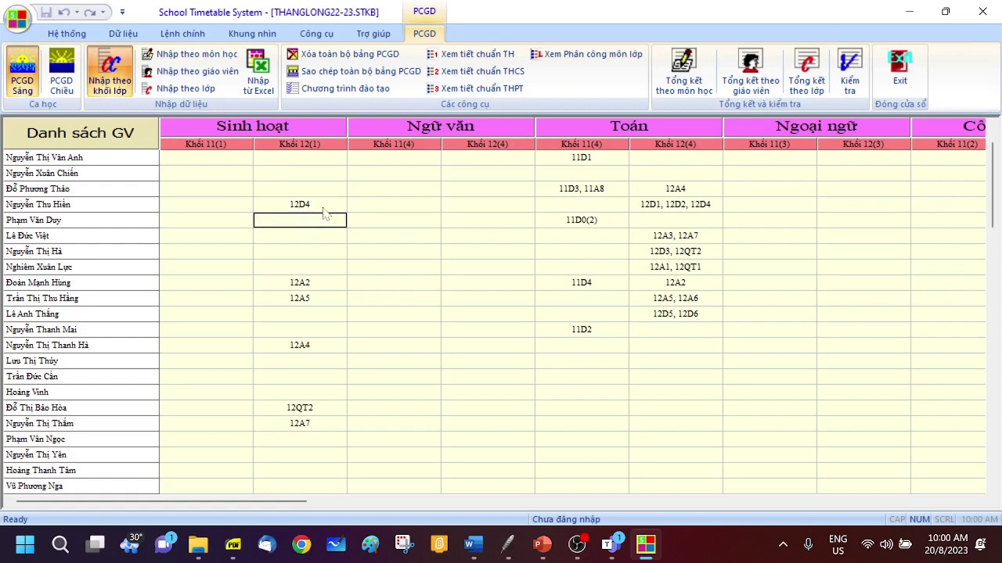
key(Delete)
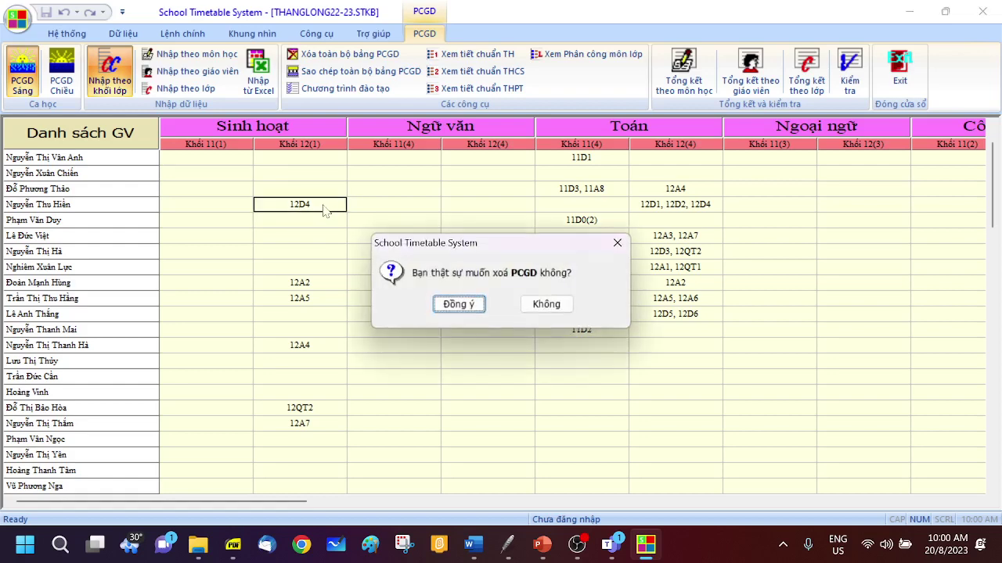
click(470, 305)
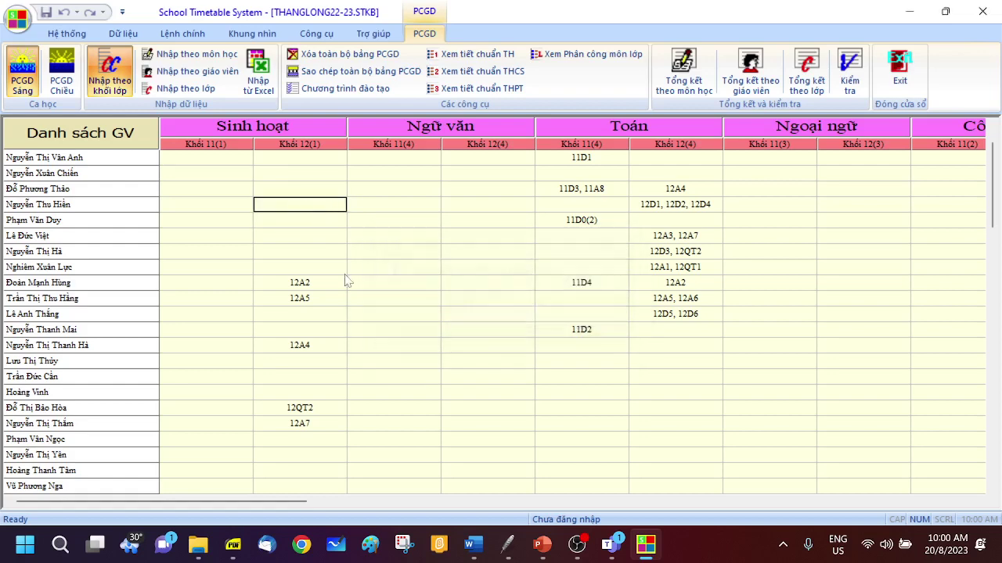
Reassign 12D4 to the same teacher's Sinh hoạt, Khối 12 cell by choosing it from the class list.
click(289, 225)
click(291, 207)
right_click(291, 206)
click(343, 219)
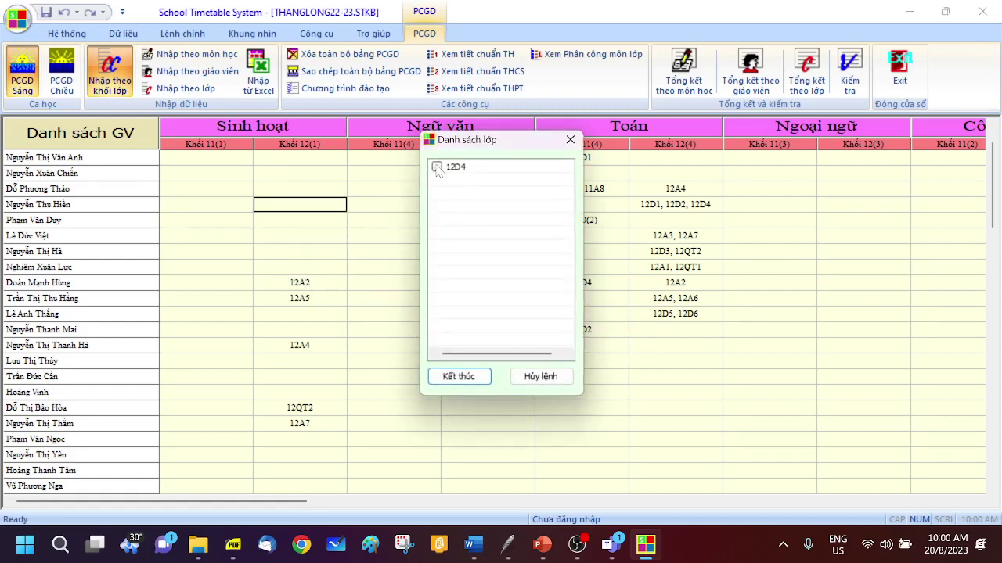
click(436, 168)
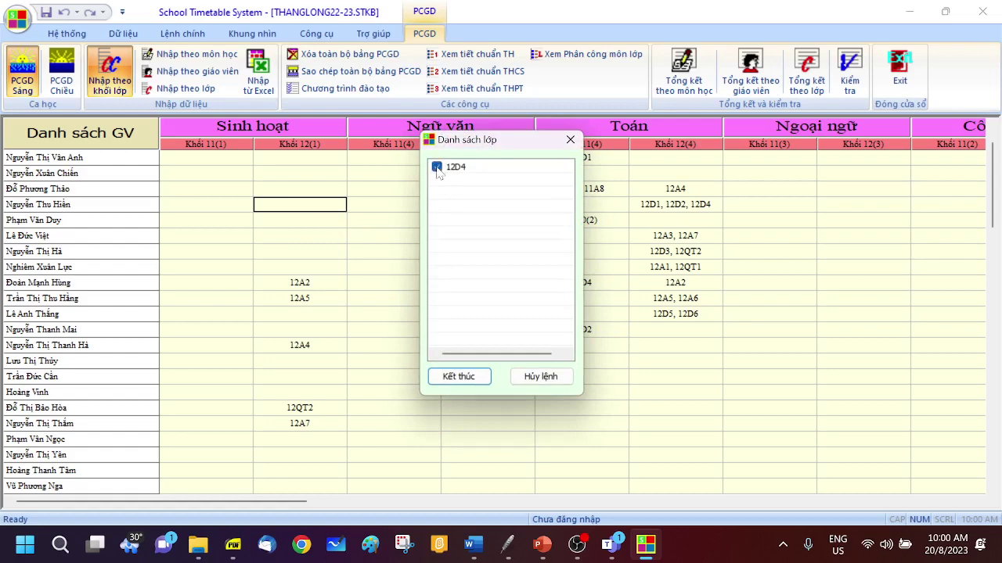
click(460, 377)
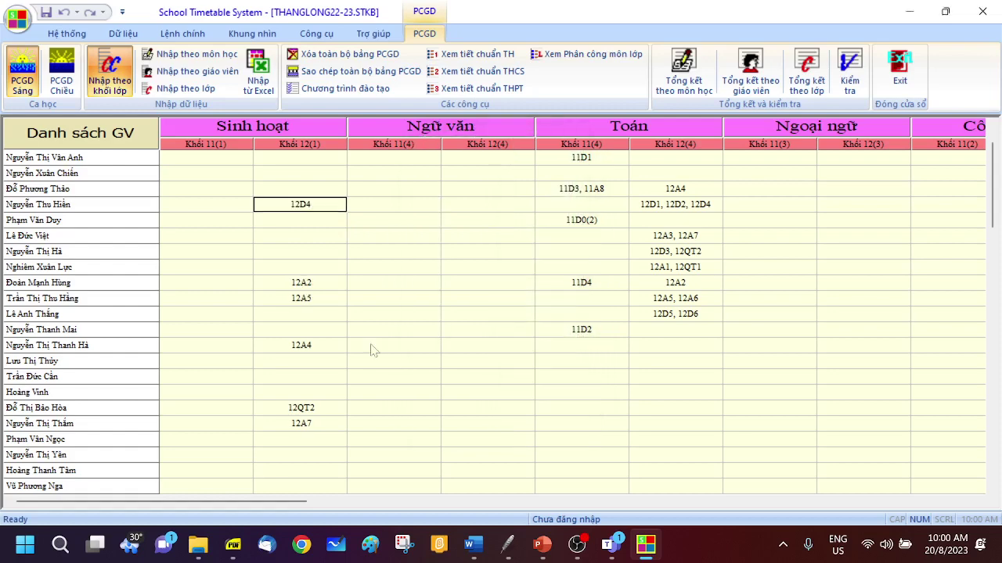
Erase the D4 part of the 12D4 entry under Sinh hoạt and retype the class as 12D4.
click(312, 205)
key(BackSpace)
key(BackSpace)
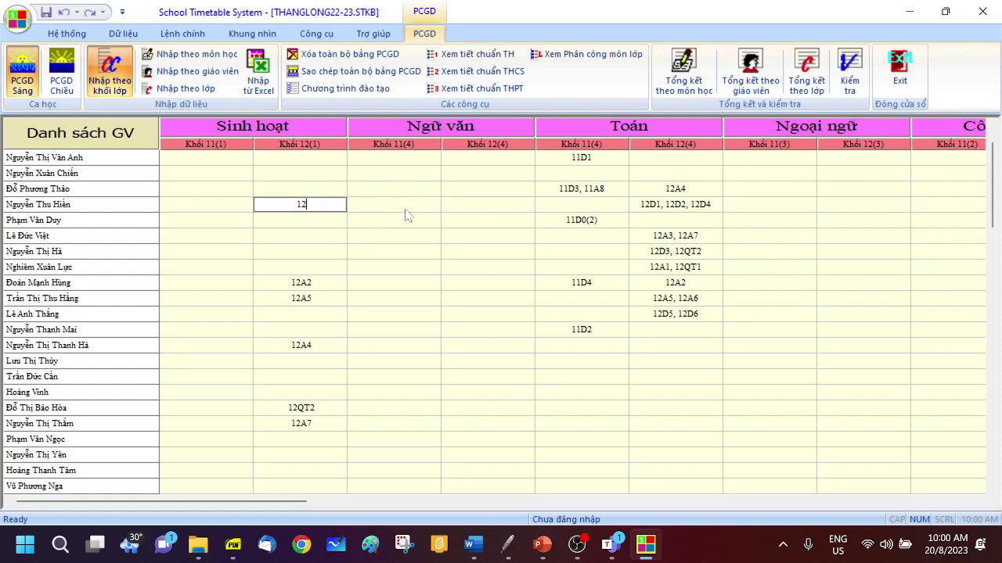
text(D4)
key(Return)
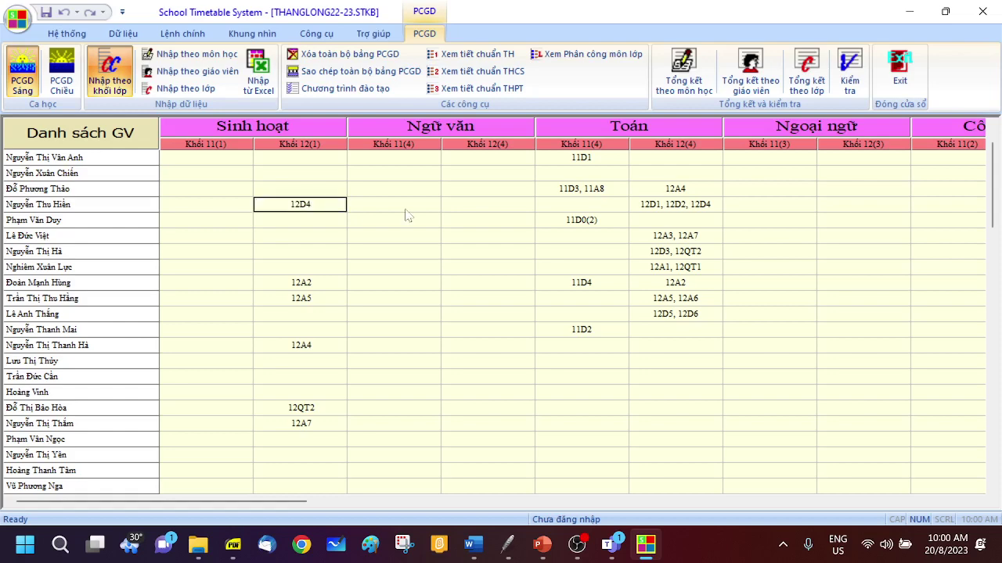
click(313, 220)
click(313, 210)
Limit the morning assignment table to the Toán teacher group.
right_click(87, 138)
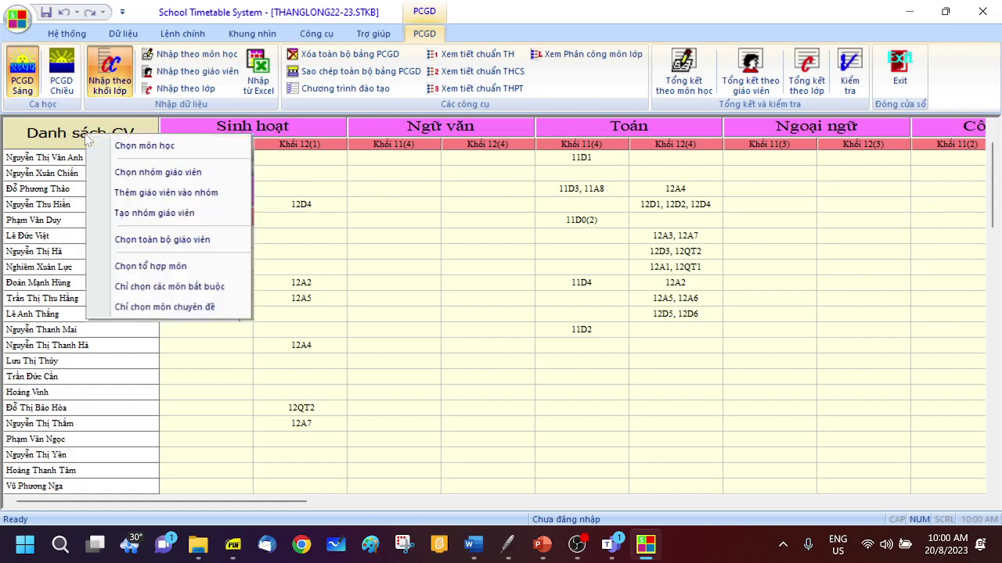
click(165, 173)
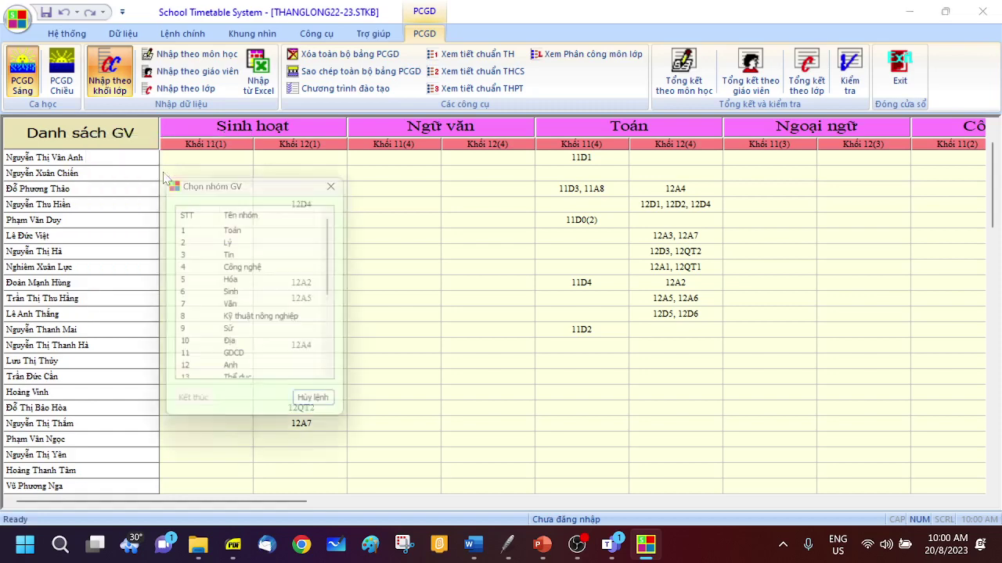
click(237, 231)
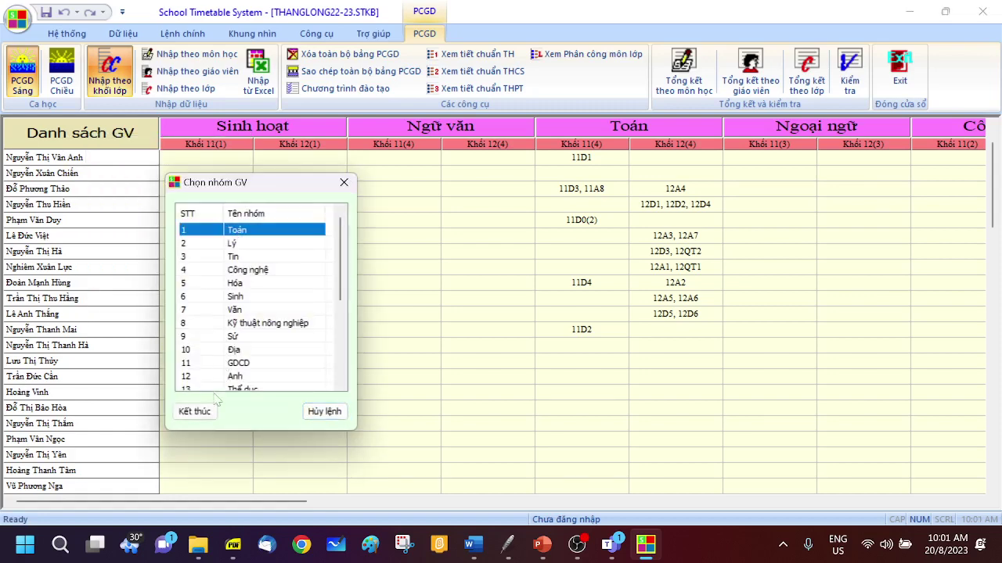
click(198, 416)
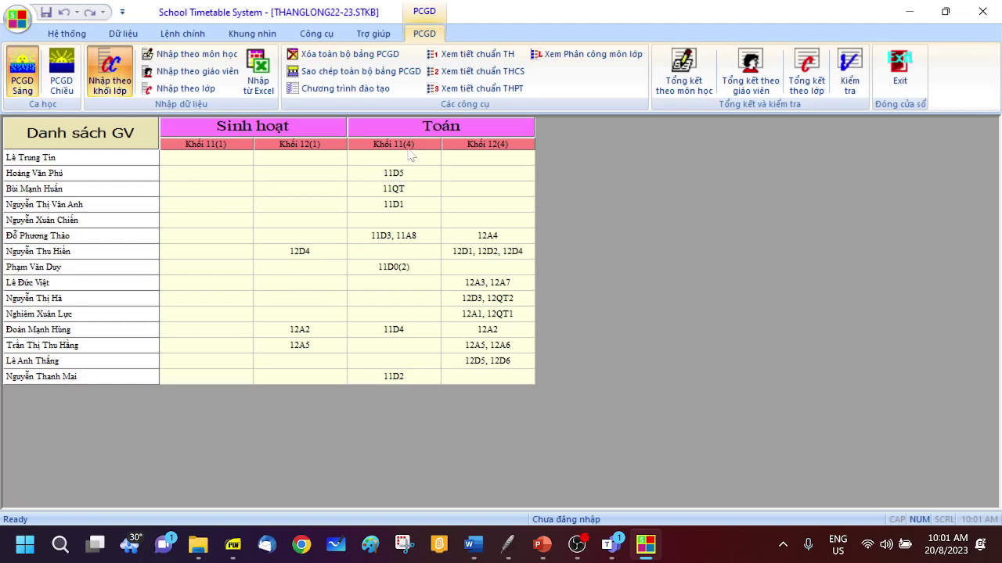
Give class 11D5 an individual count of 5 periods in its Toán assignment, entered as 11D5(5).
click(407, 176)
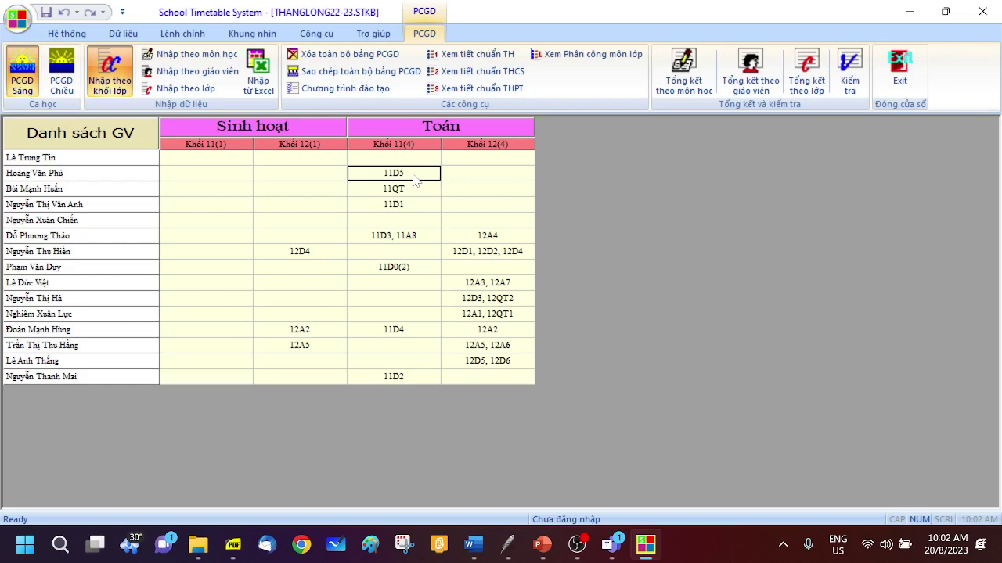
click(415, 180)
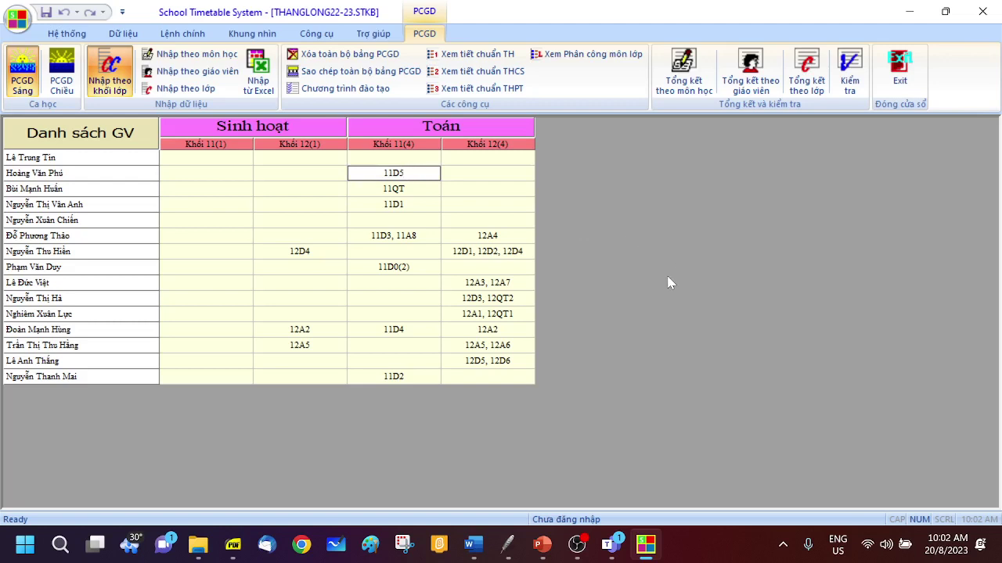
text((5))
click(583, 228)
click(419, 191)
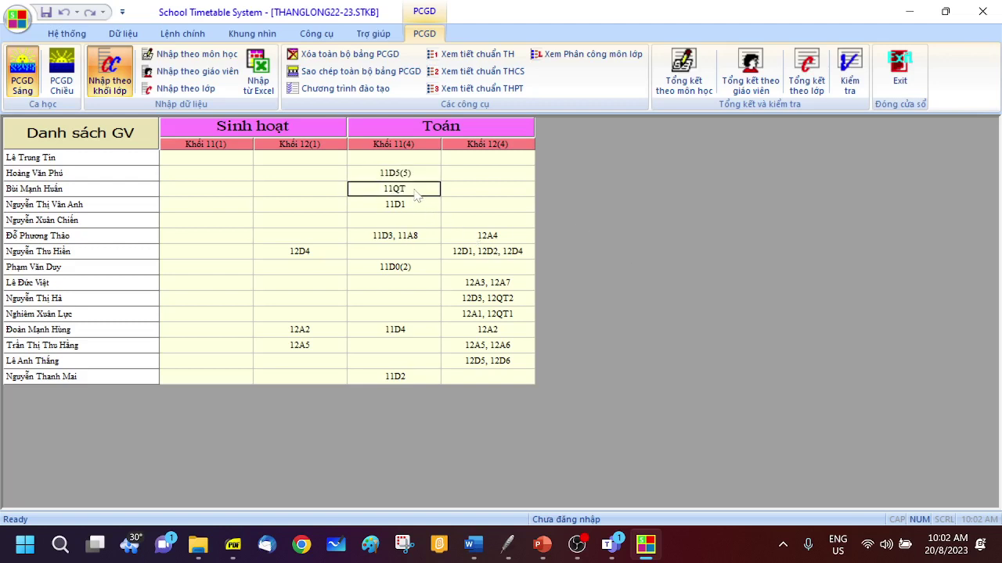
Remove the individual period count from the Toán assignment so the entry reads 11D5.
click(389, 178)
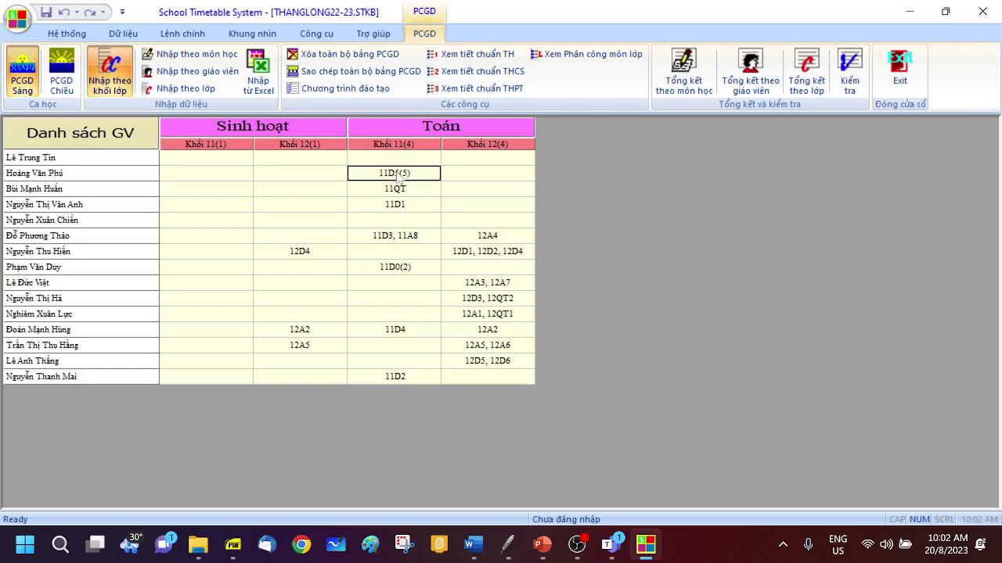
double_click(401, 178)
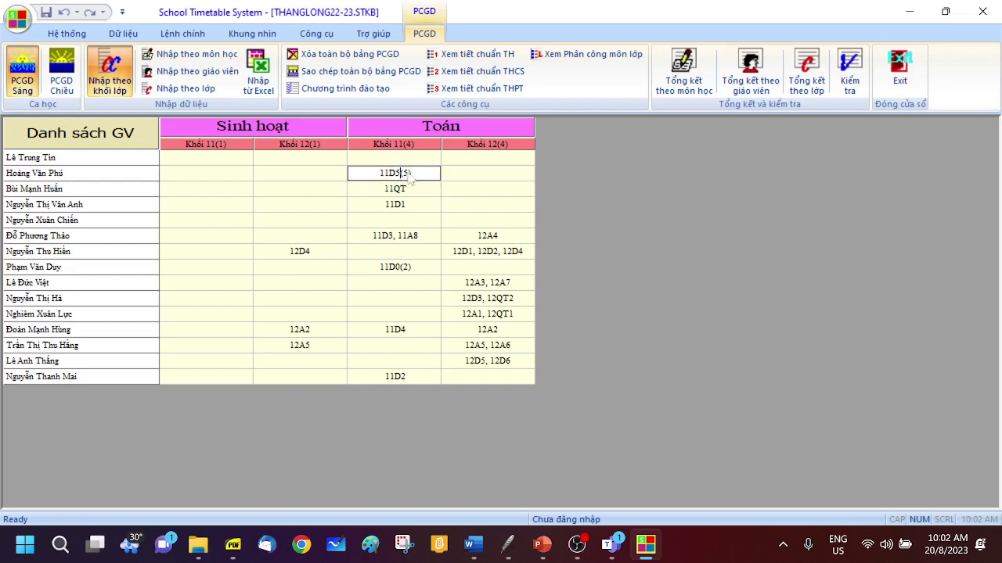
key(BackSpace)
key(BackSpace)
key(BackSpace)
key(Return)
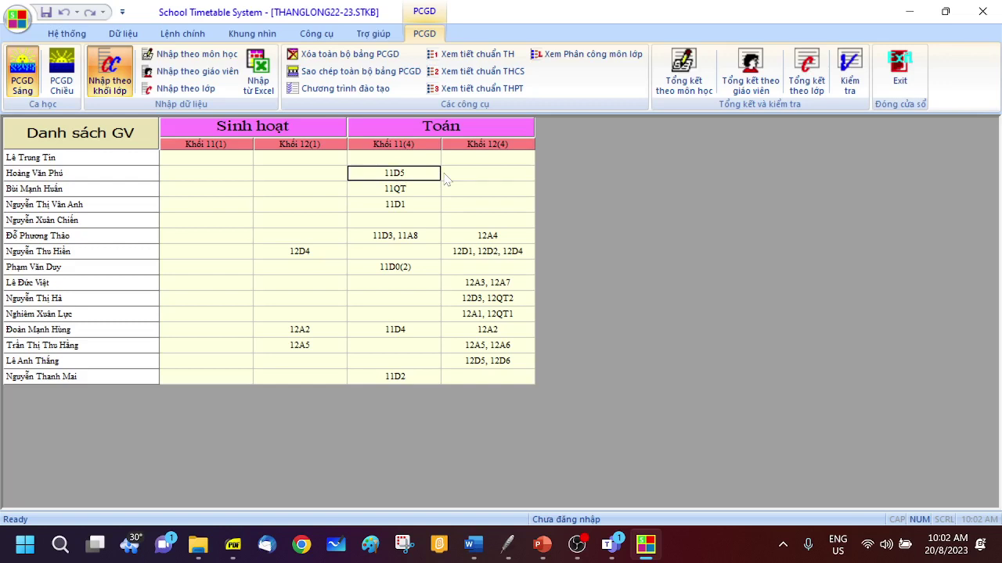
Give class 12D1 an individual count of 3 periods in the Toán assignment it shares with 12D2 and 12D4.
click(474, 258)
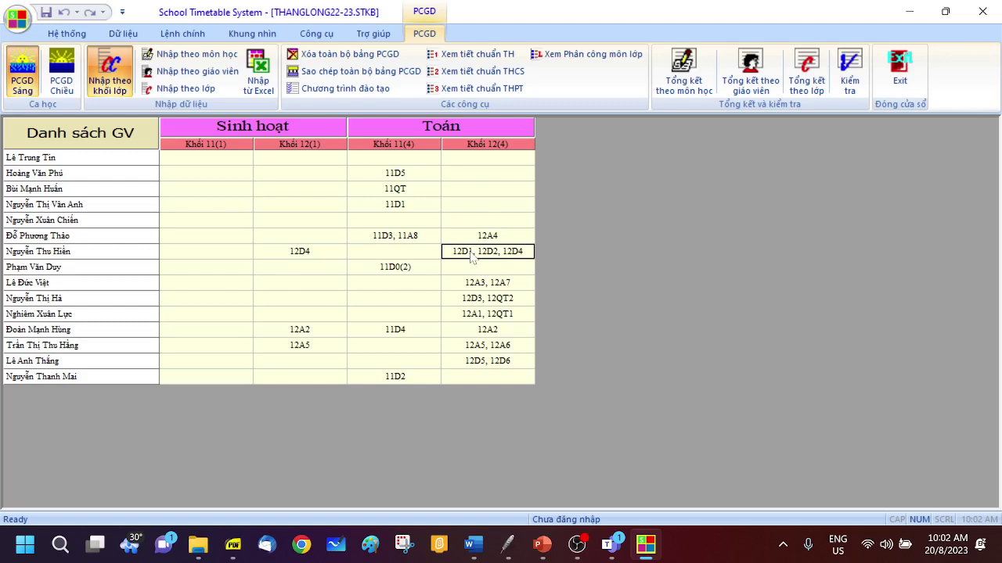
click(469, 252)
key(Right)
key(Right)
text((3)
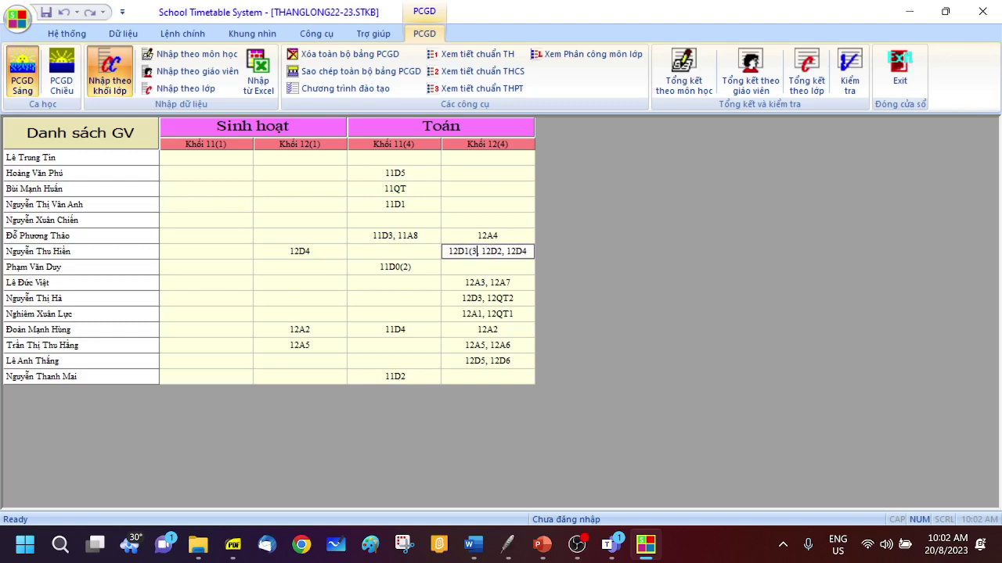
text())
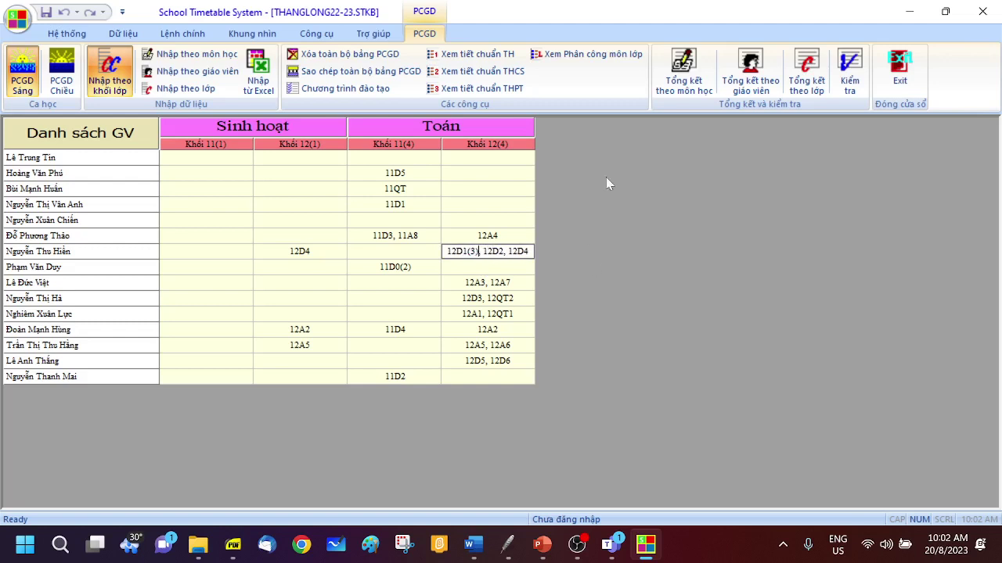
key(Return)
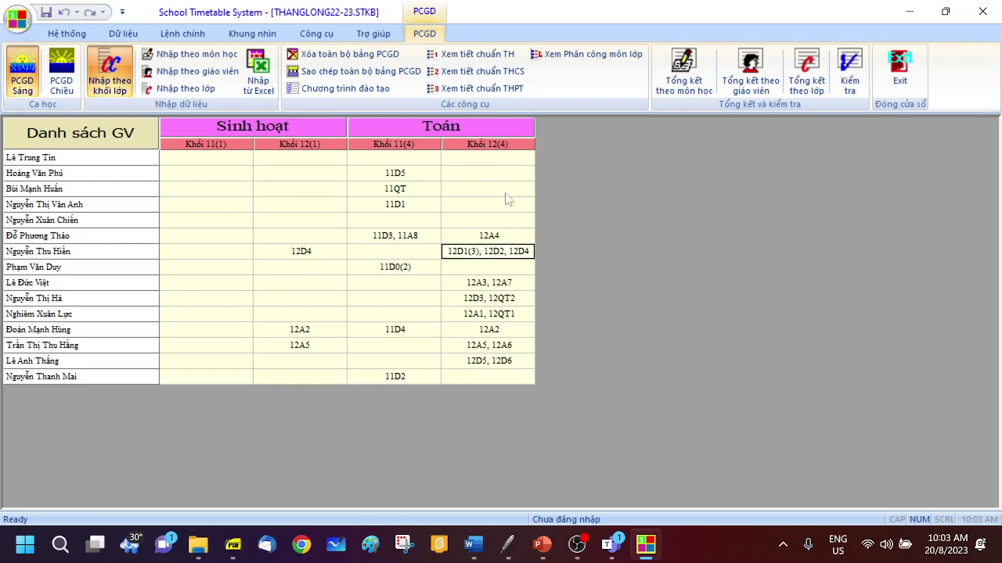
click(493, 264)
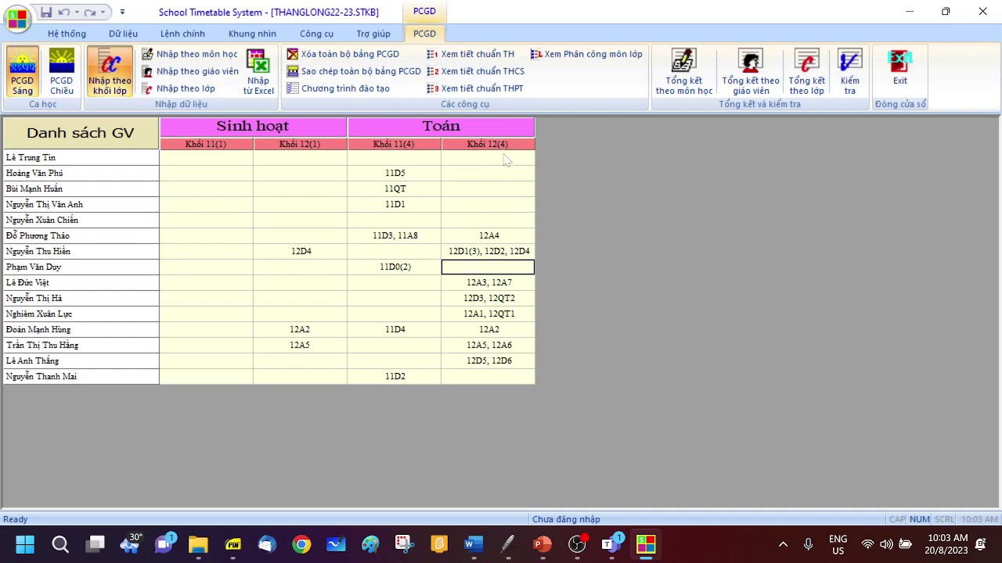
Remove 12D1's individual period count so the Toán cell reads 12D1, 12D2, 12D4.
click(465, 251)
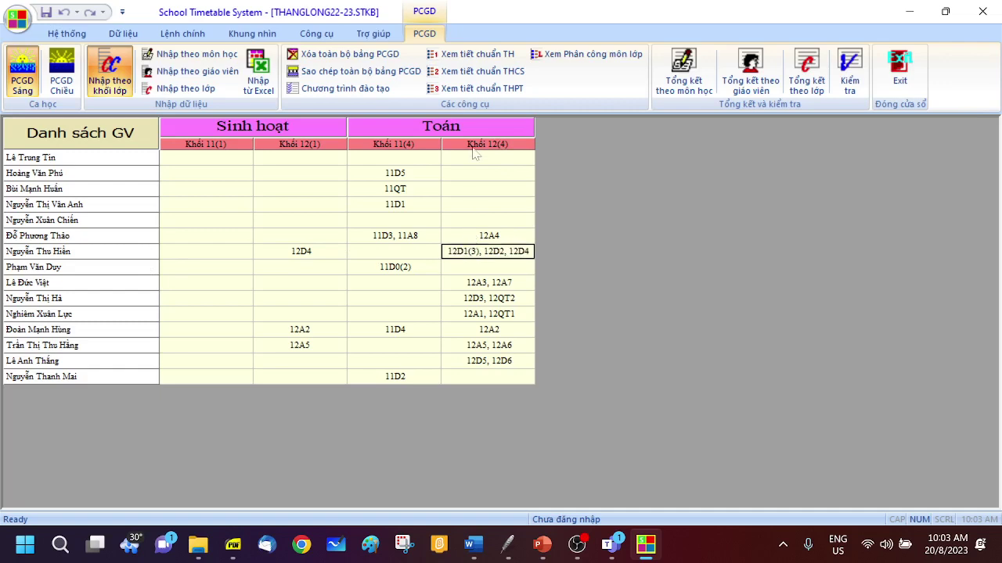
click(496, 255)
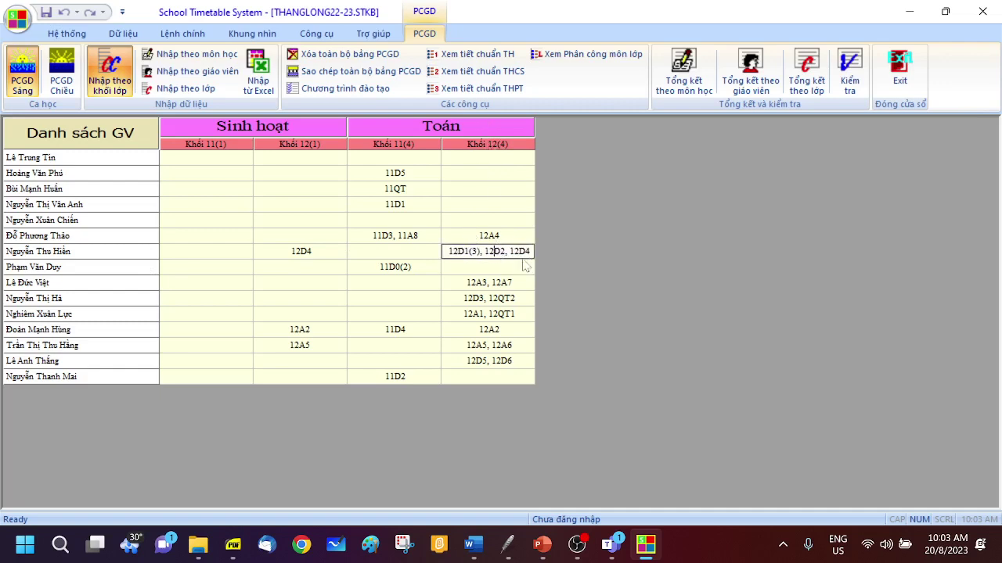
key(BackSpace)
key(BackSpace)
key(BackSpace)
key(Return)
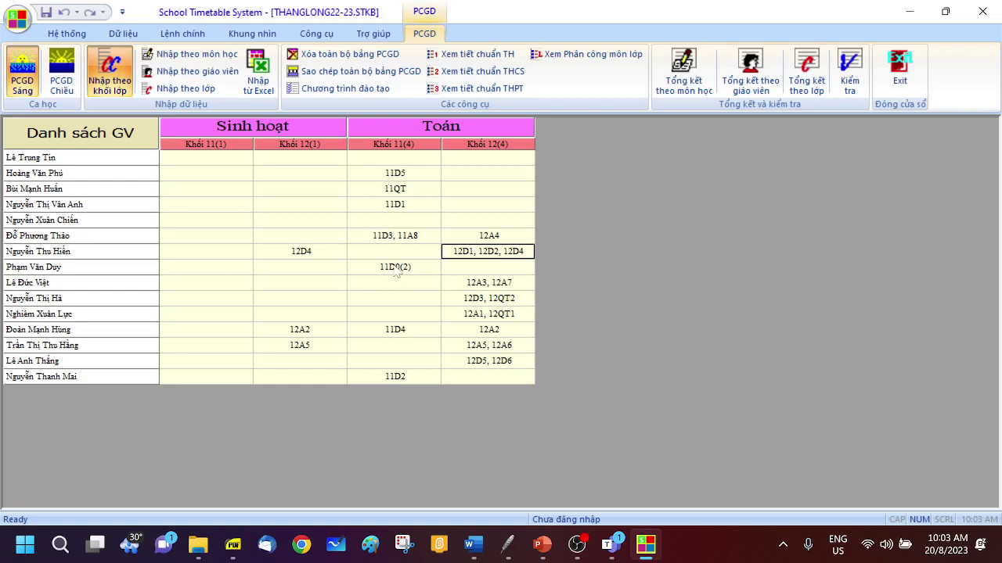
Set Toán's default periods for Khối 11 to 3, keeping the period counts of classes already entered.
right_click(398, 149)
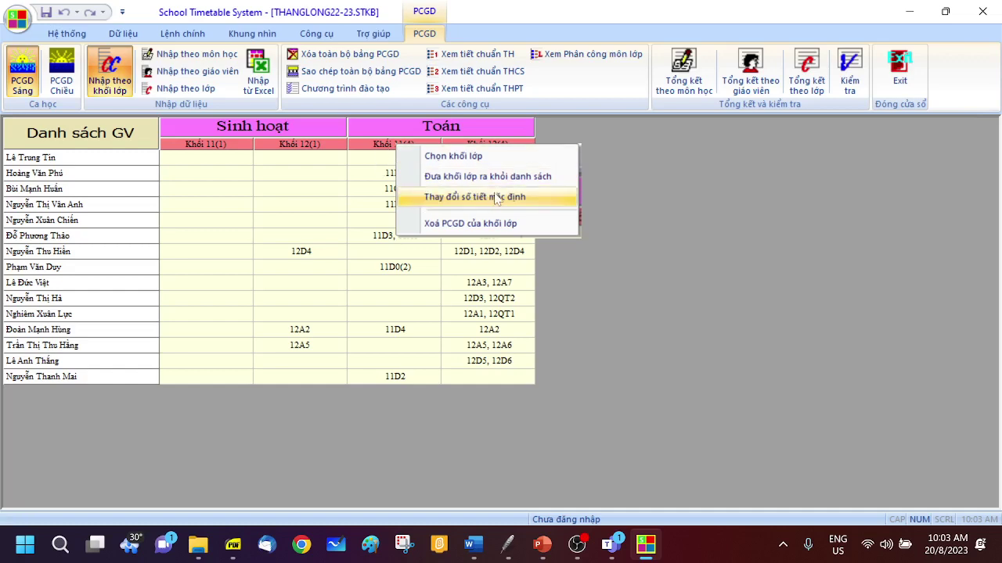
click(496, 198)
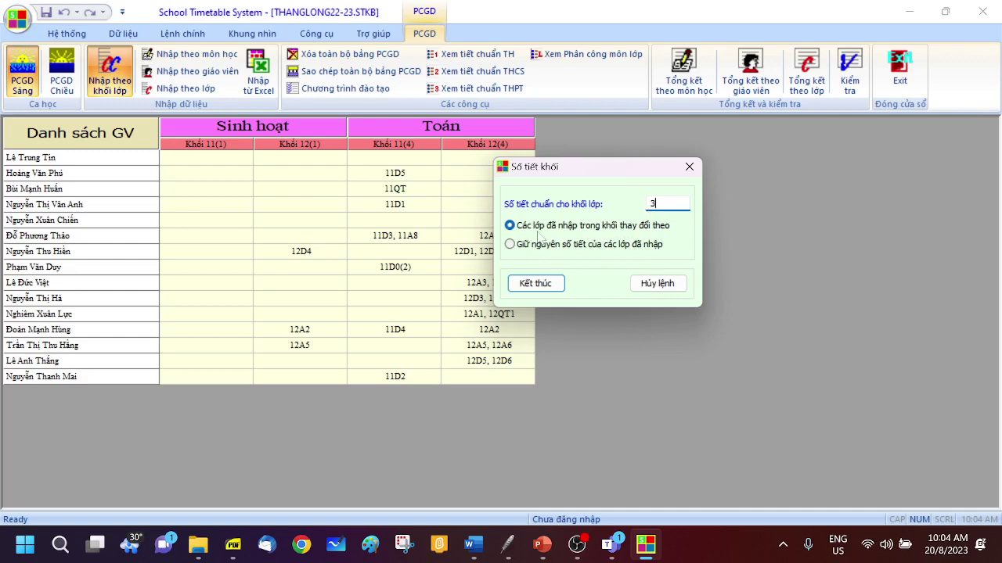
click(510, 245)
click(536, 283)
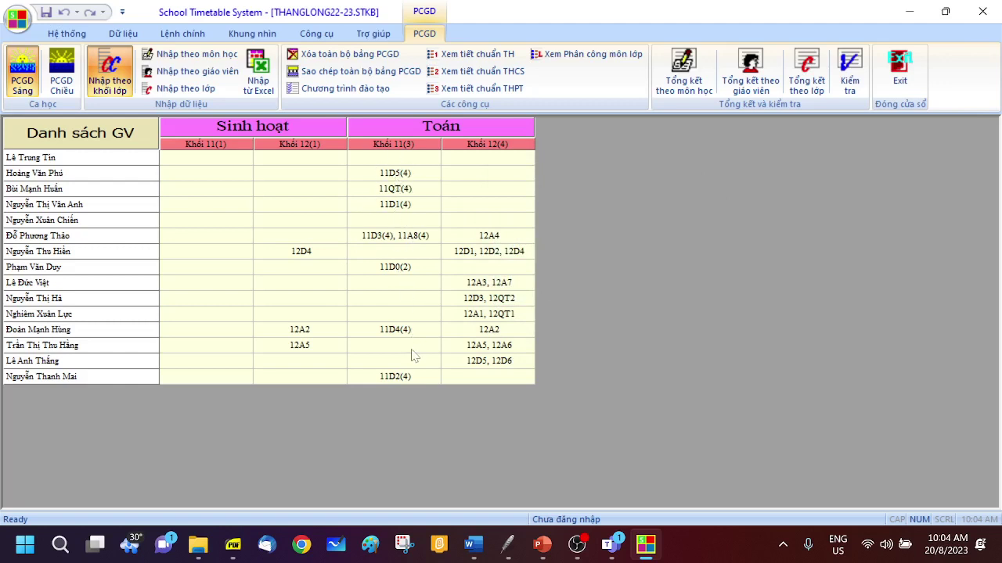
Set Toán's default periods for Khối 11 to 4, with the already entered classes changing accordingly.
right_click(400, 151)
click(465, 200)
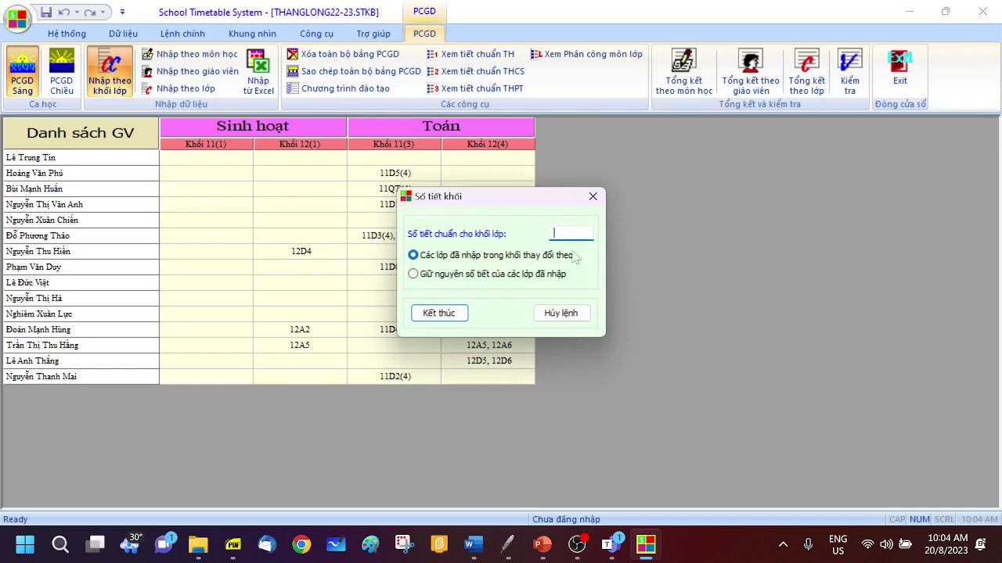
text(4)
click(419, 313)
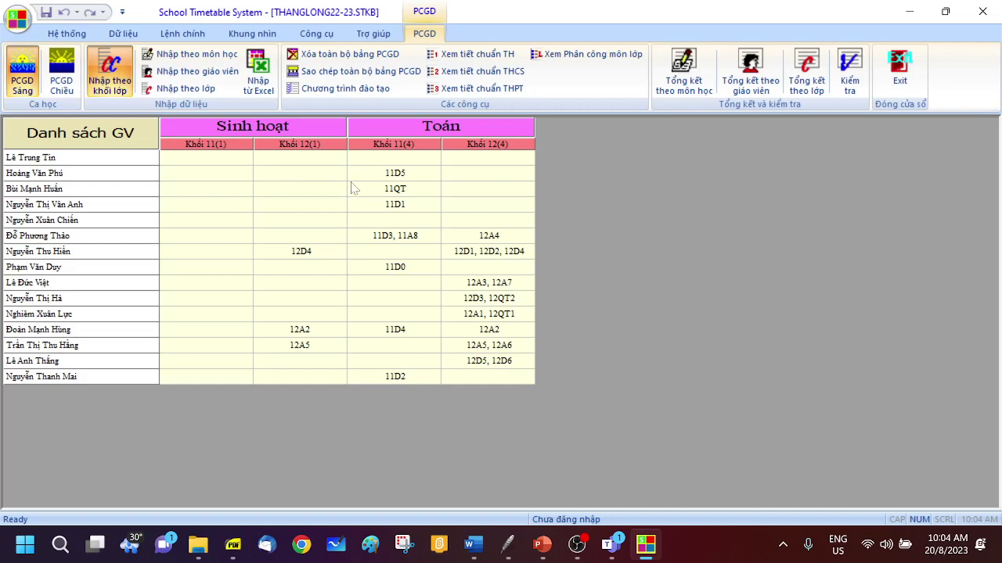
Show all teachers in the assignment table, then view the afternoon assignments and return to the morning ones.
right_click(67, 138)
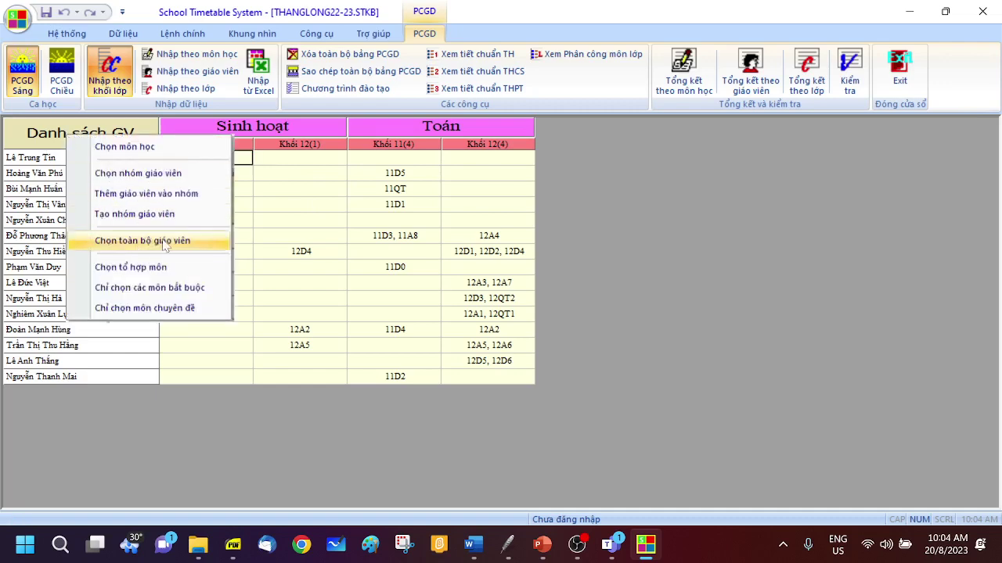
click(166, 246)
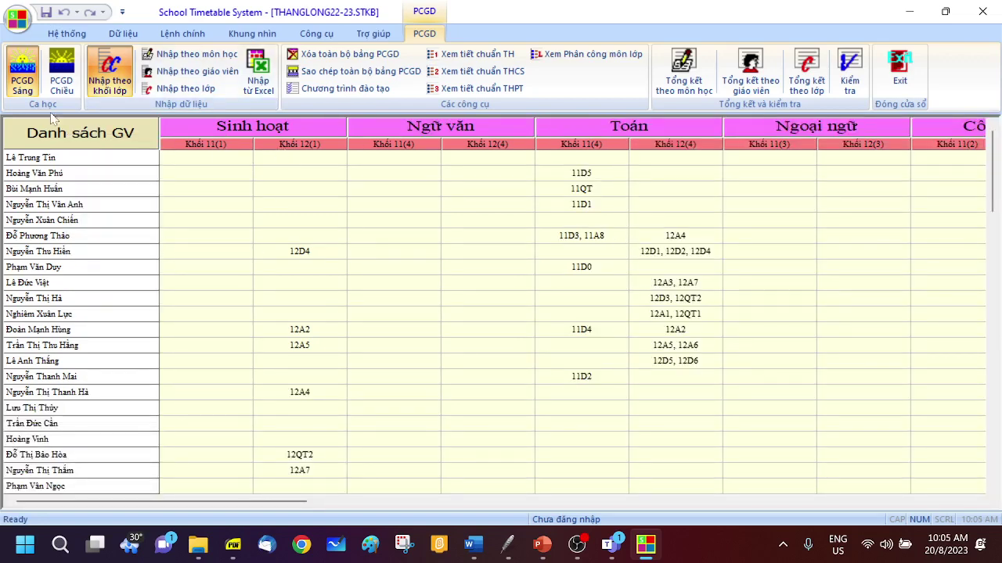
click(67, 89)
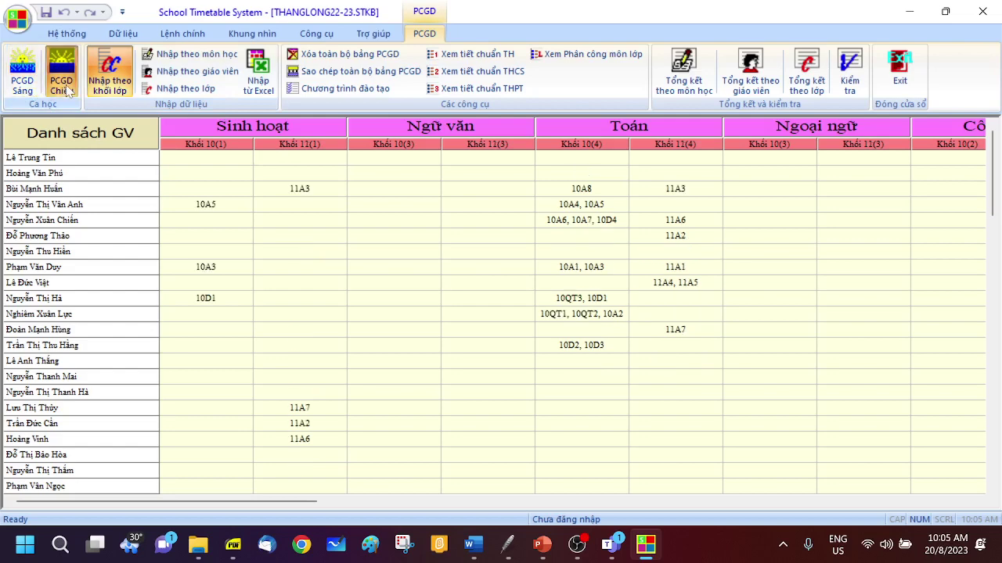
click(68, 91)
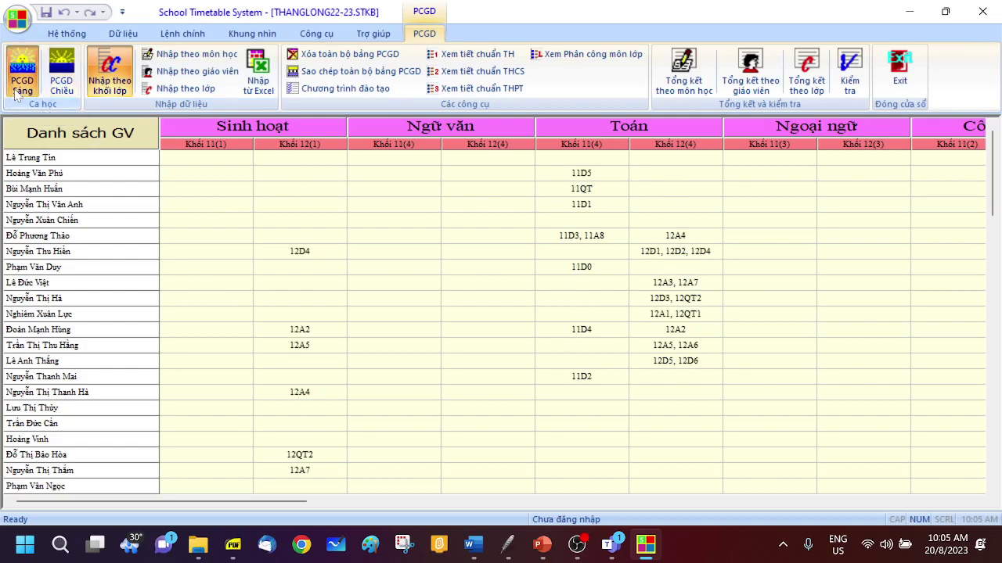
Display the afternoon teaching assignments by class and examine the subjects of 10QT1 and 10QT2.
click(69, 91)
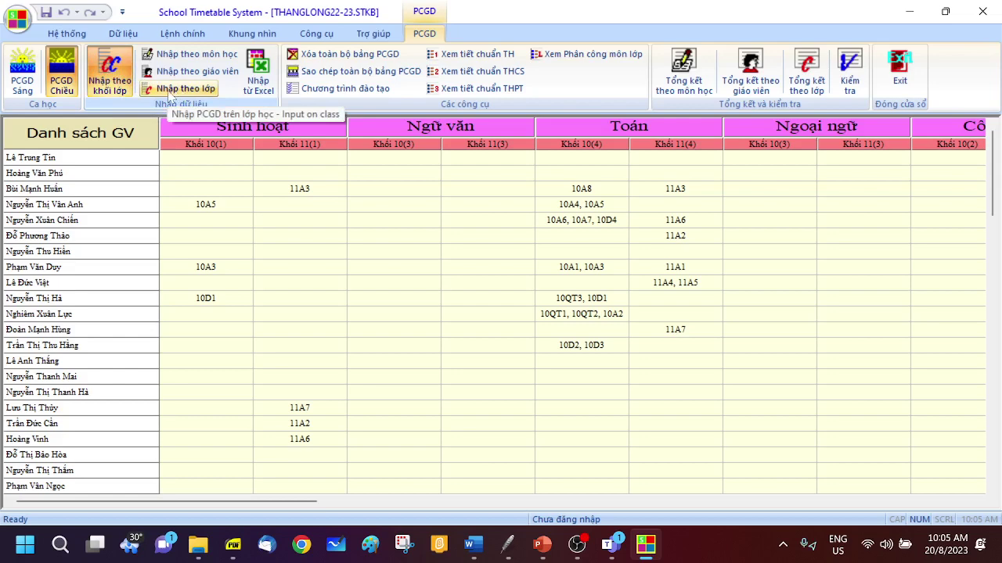
click(168, 91)
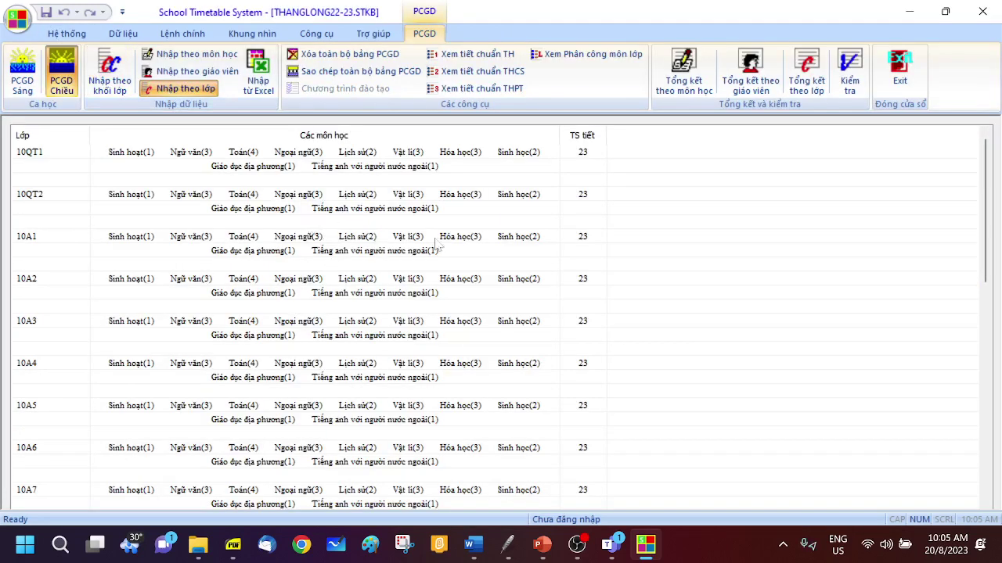
click(35, 159)
click(36, 193)
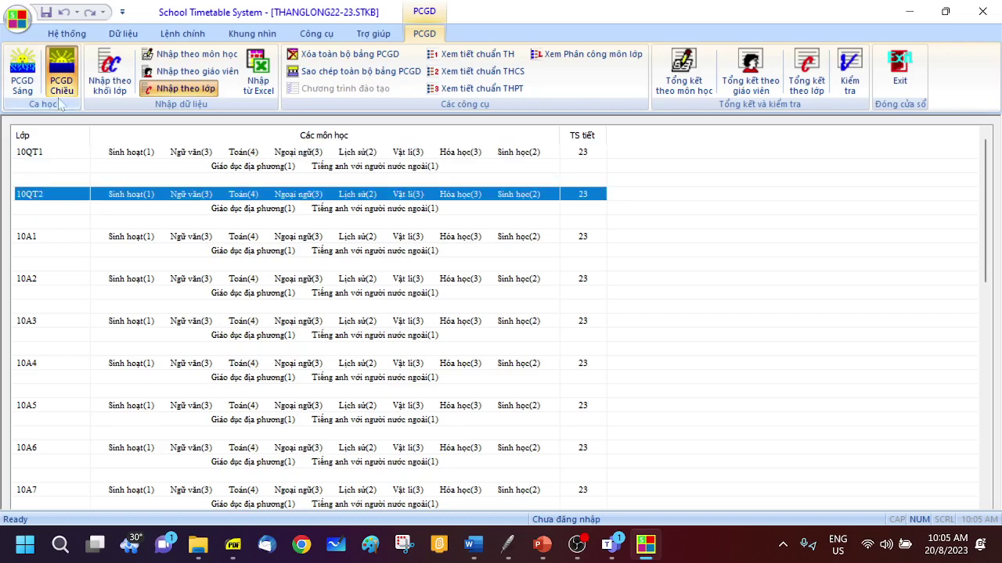
Switch the by-class list to the morning assignments and review each class's subjects and total periods from 12A1 to 11QT.
click(33, 91)
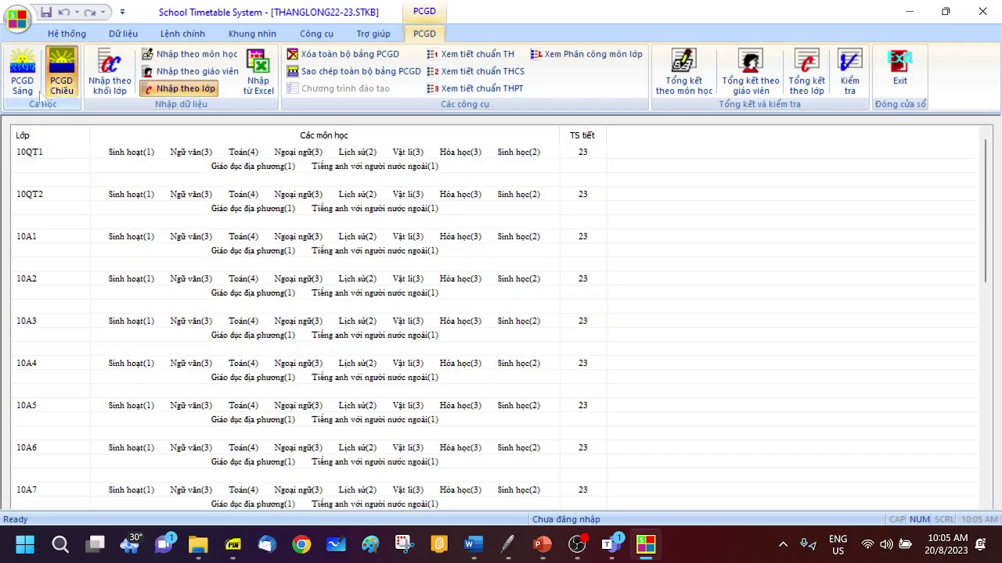
click(27, 93)
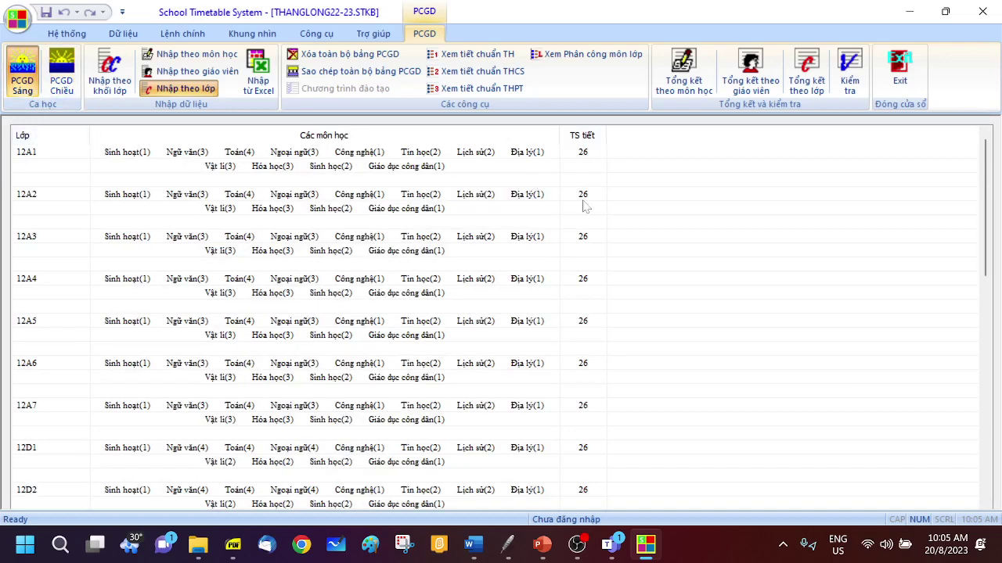
scroll(594, 324, down, 3)
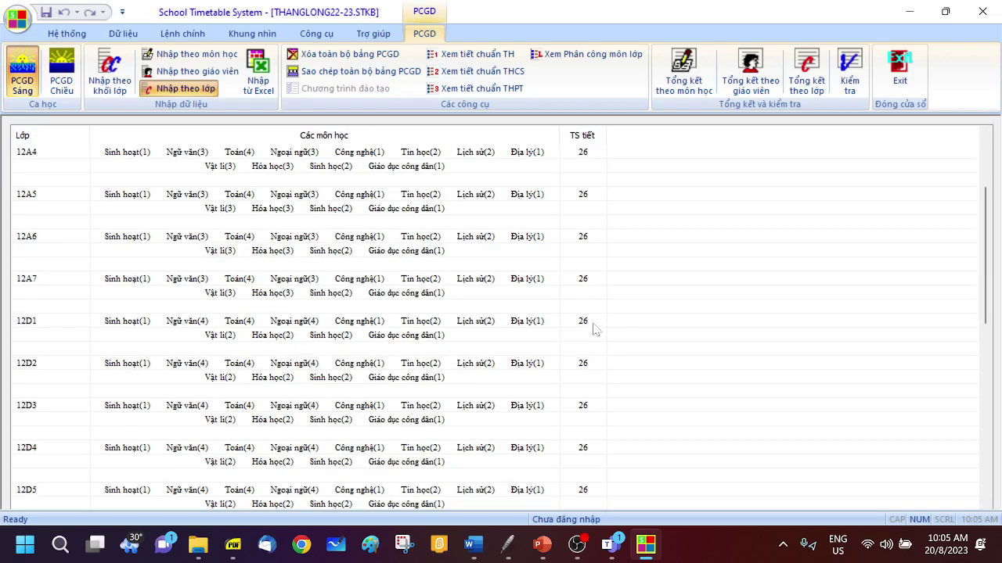
scroll(595, 350, down, 4)
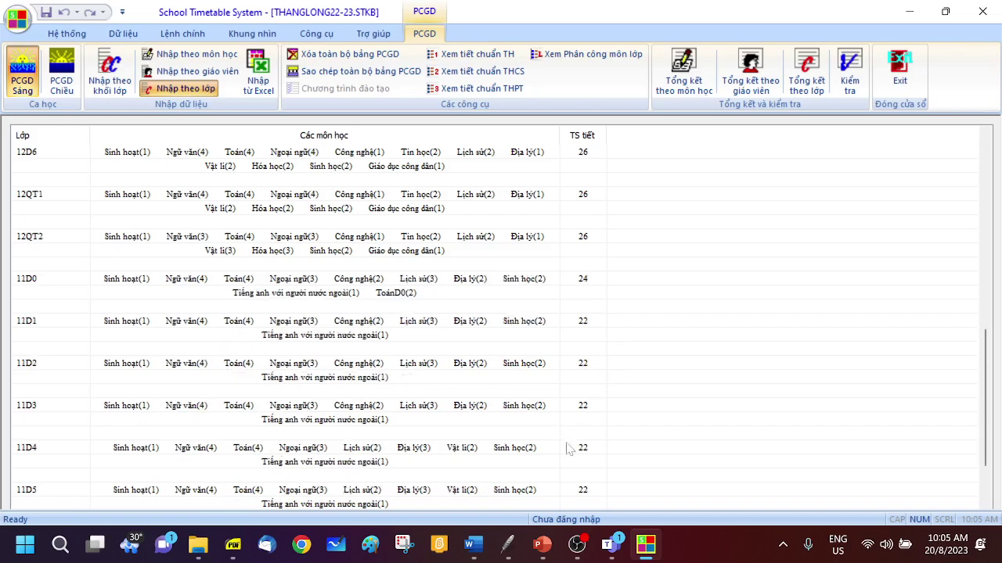
scroll(129, 236, up, 3)
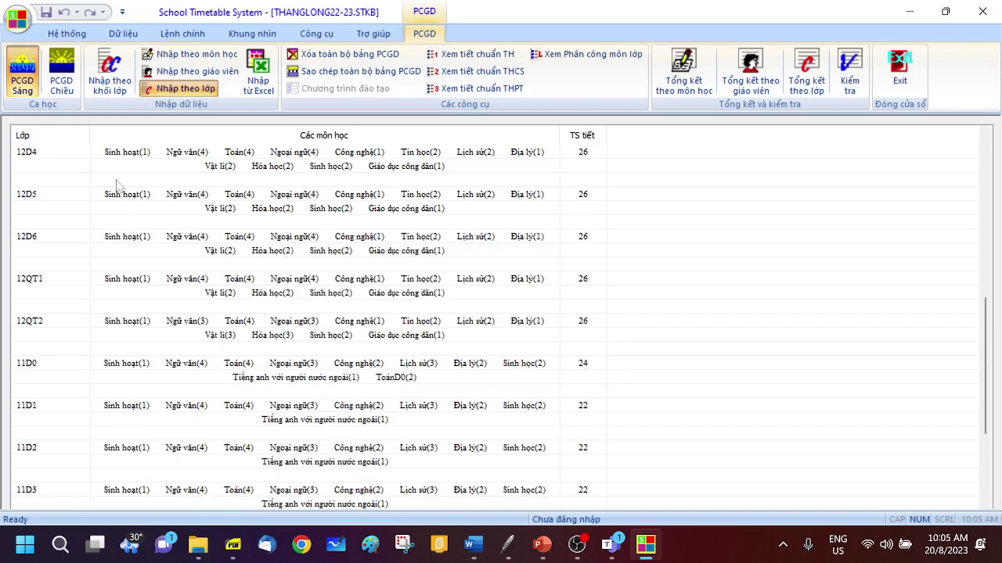
scroll(59, 160, up, 4)
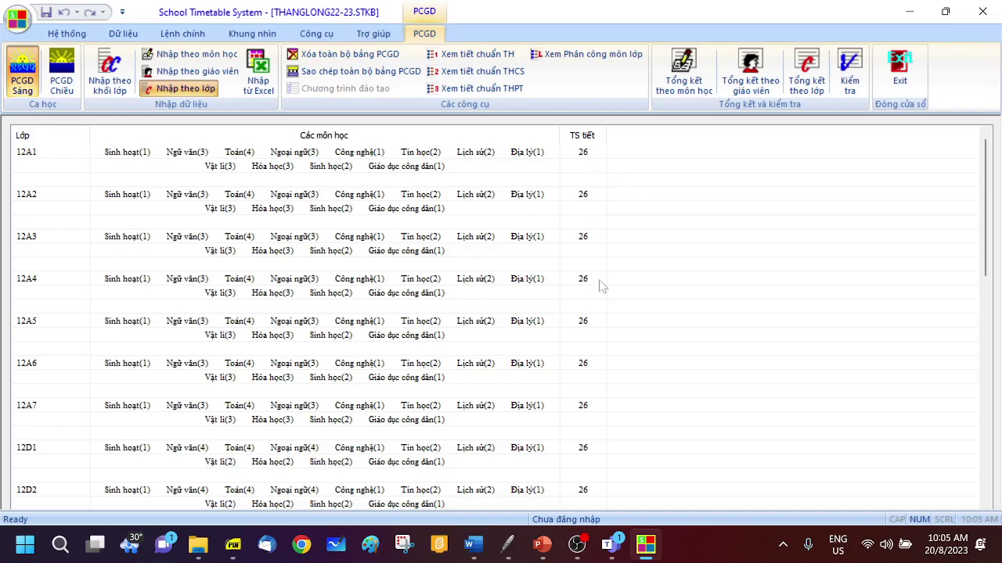
scroll(164, 385, down, 1)
scroll(166, 381, down, 7)
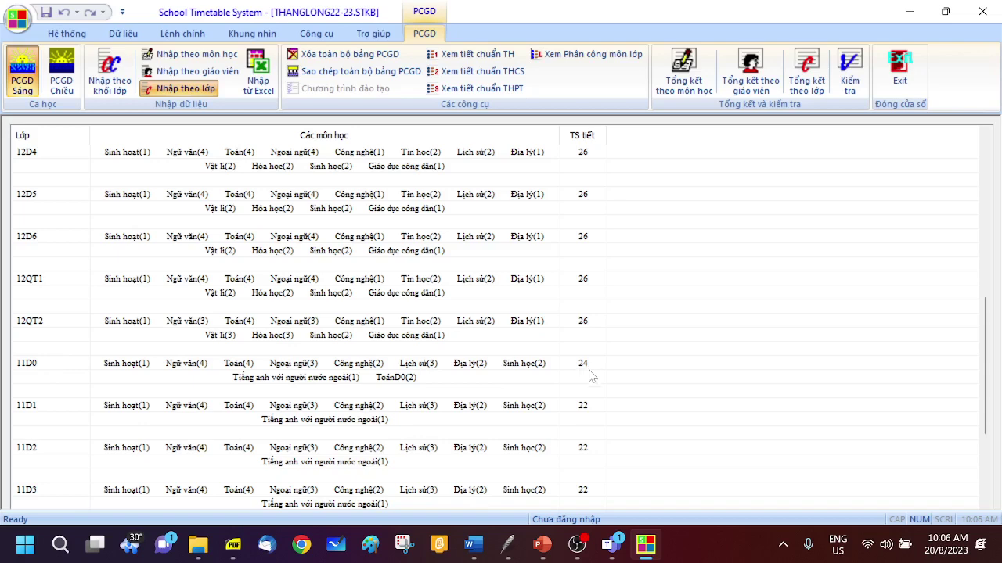
scroll(381, 419, down, 2)
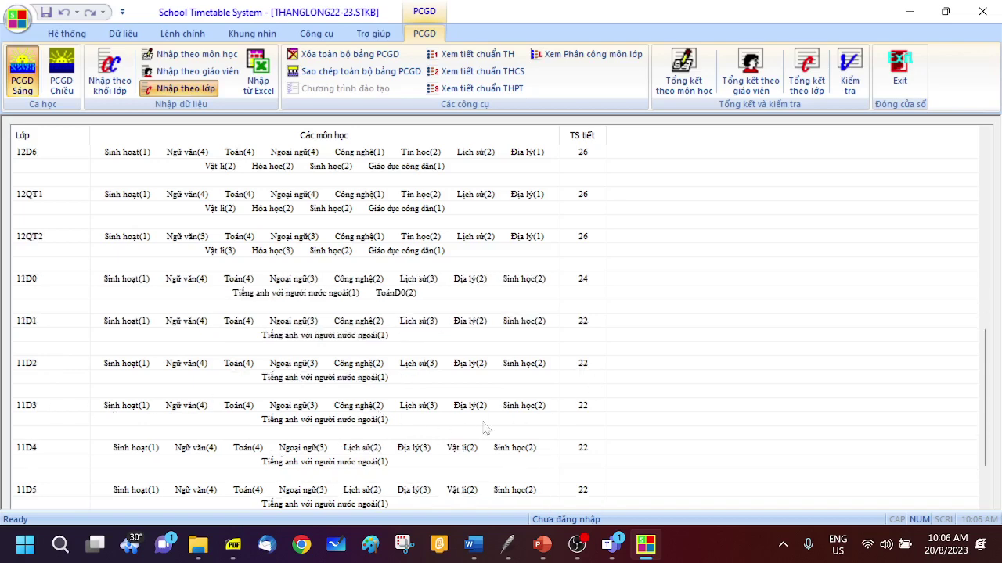
scroll(579, 438, down, 2)
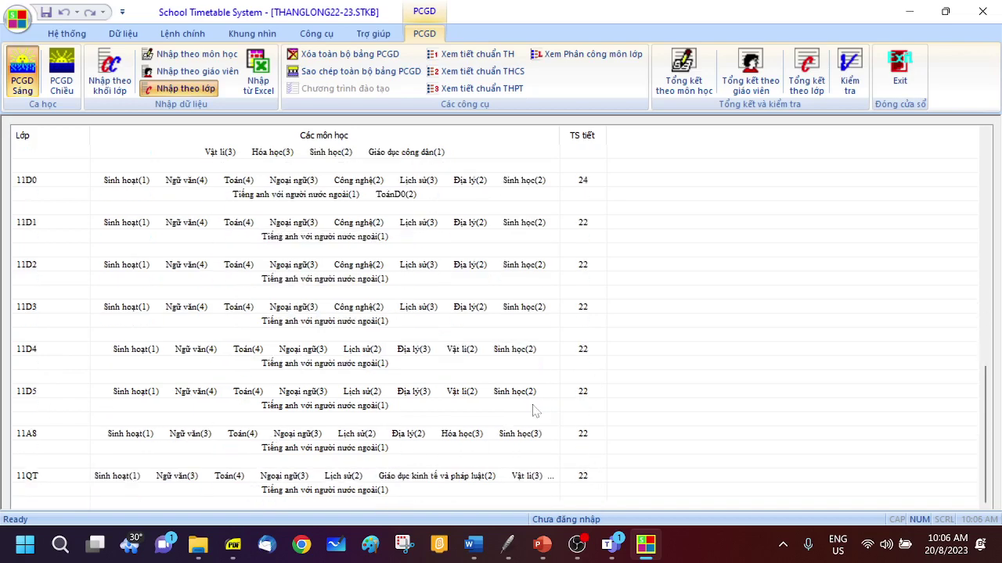
scroll(535, 391, up, 3)
scroll(537, 406, up, 5)
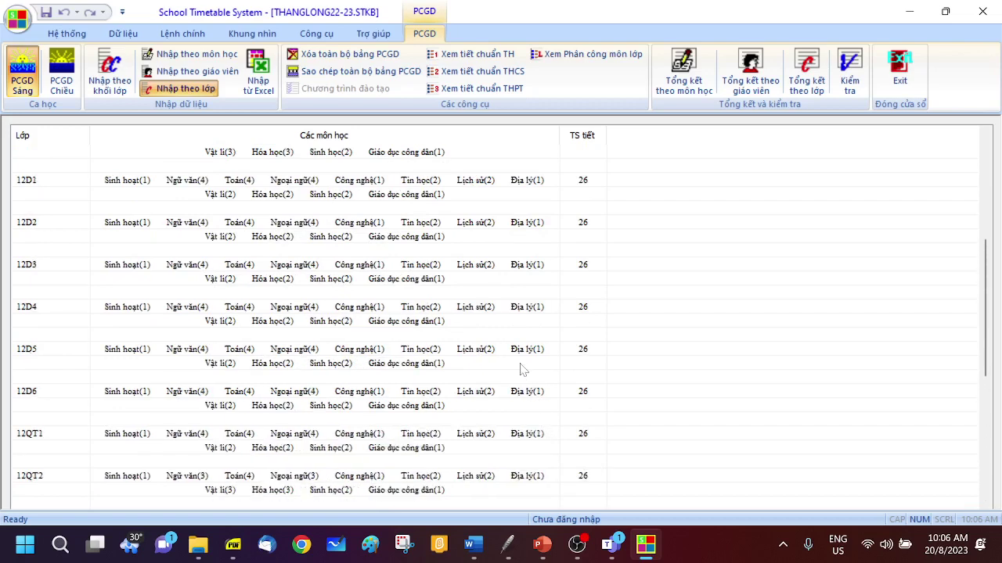
scroll(477, 305, up, 1)
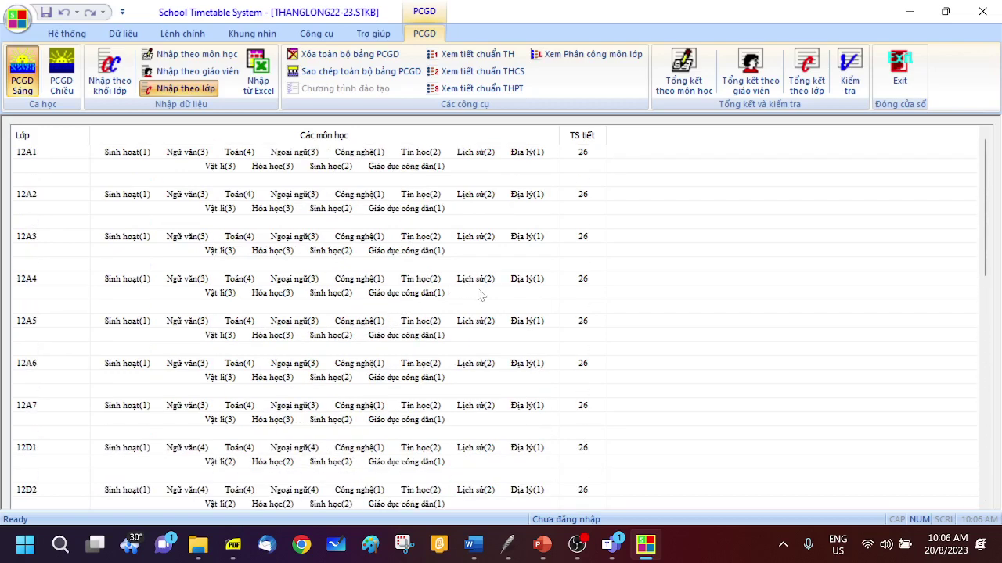
Return the by-class list to the afternoon assignments and check the total periods of every class through 11A7.
click(63, 72)
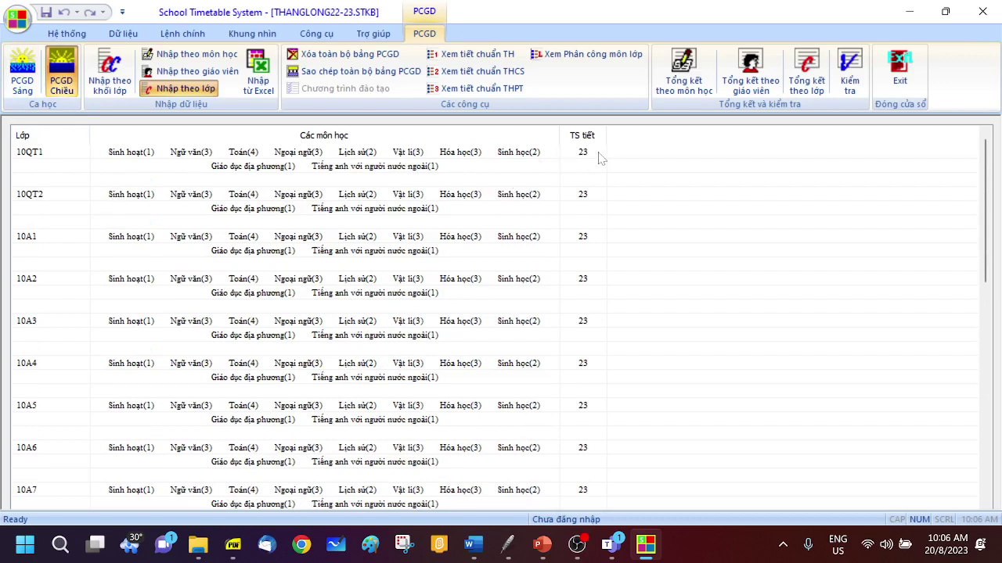
scroll(594, 368, down, 5)
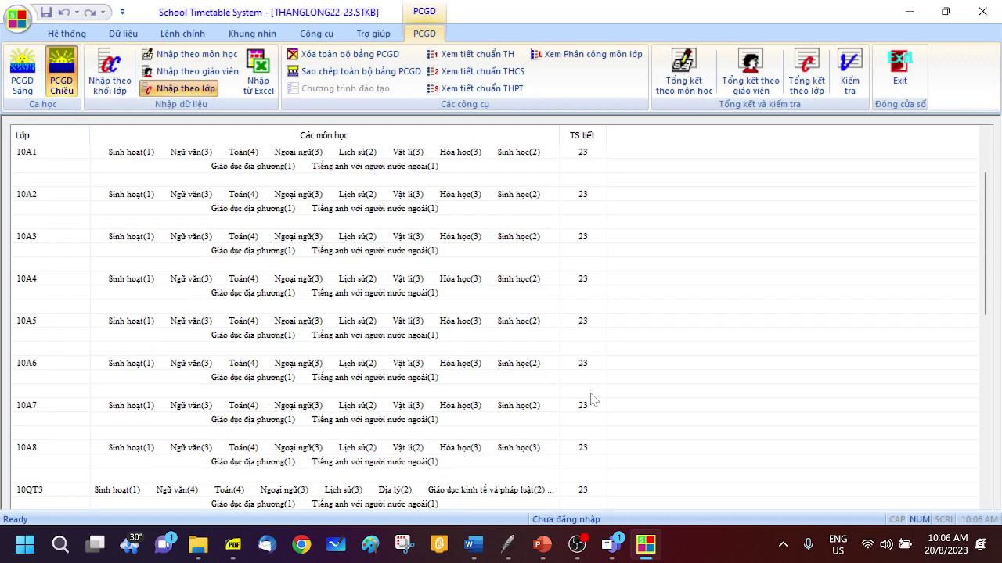
scroll(548, 427, down, 8)
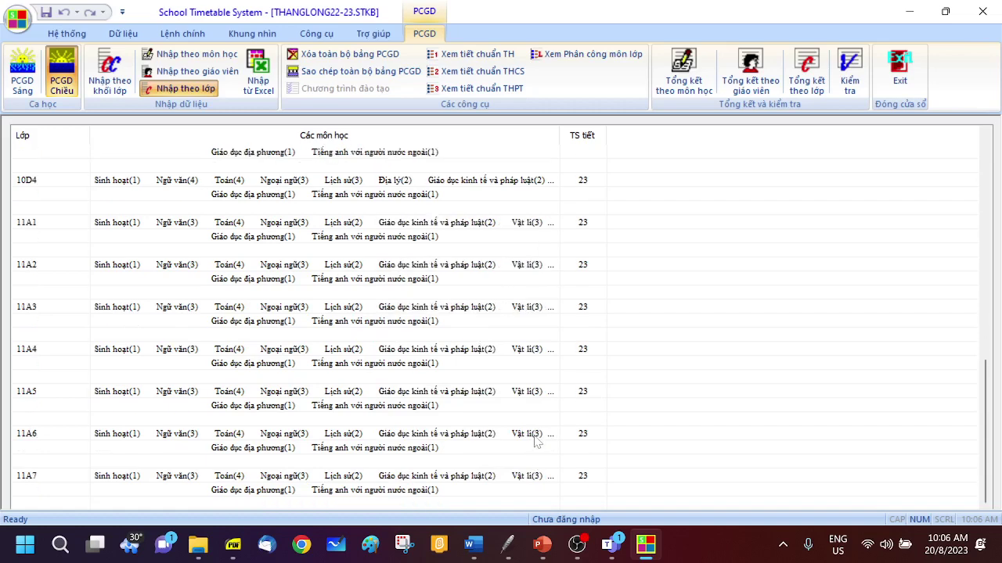
scroll(538, 442, up, 10)
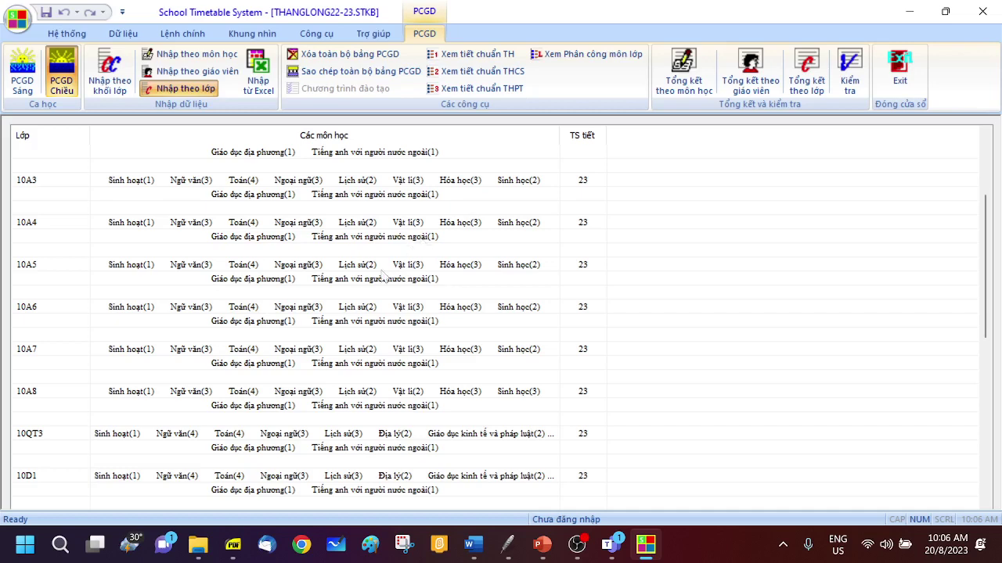
List the afternoon assignments by teacher and review the subjects, classes and total periods per teacher.
click(188, 72)
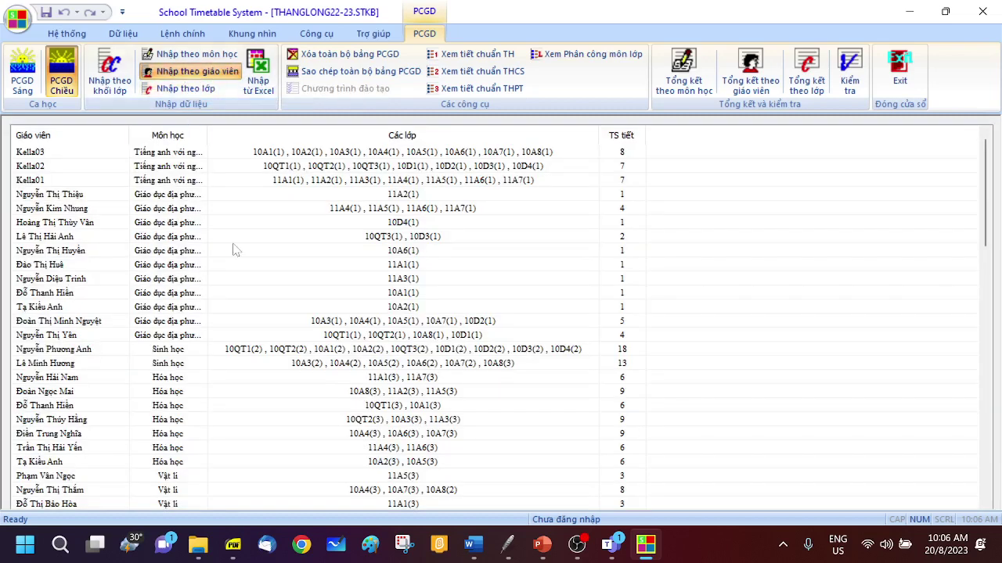
click(27, 156)
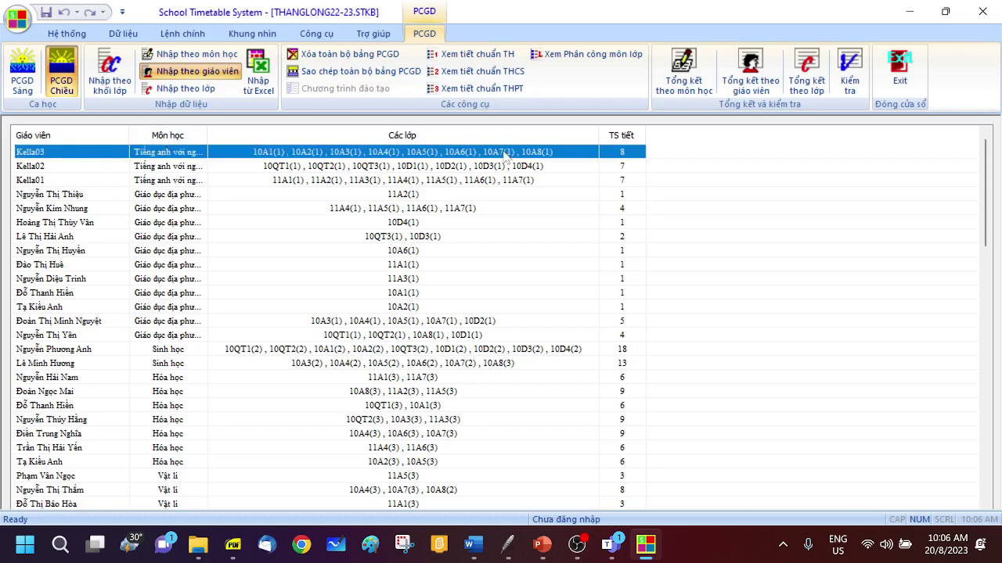
click(40, 181)
click(173, 196)
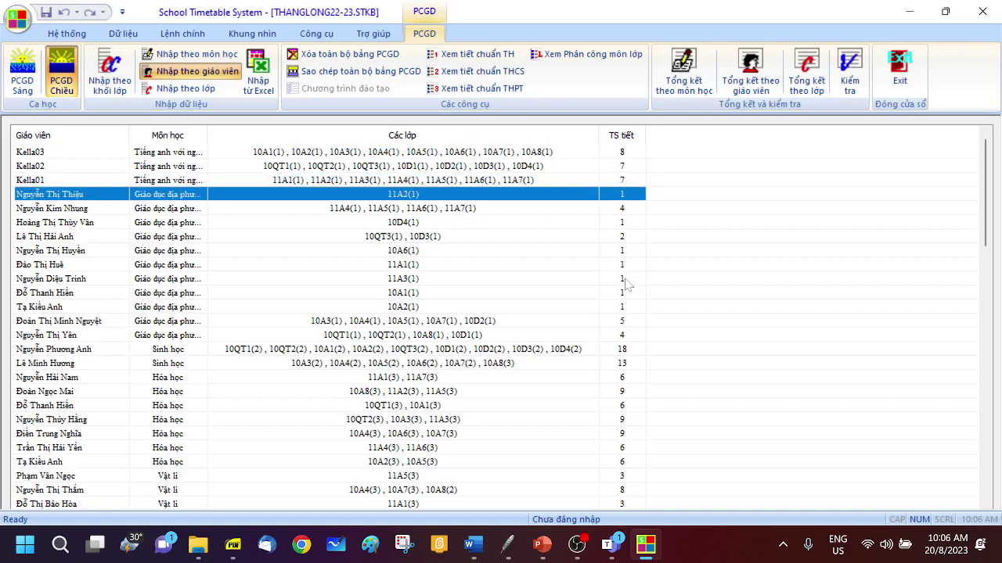
scroll(366, 318, down, 3)
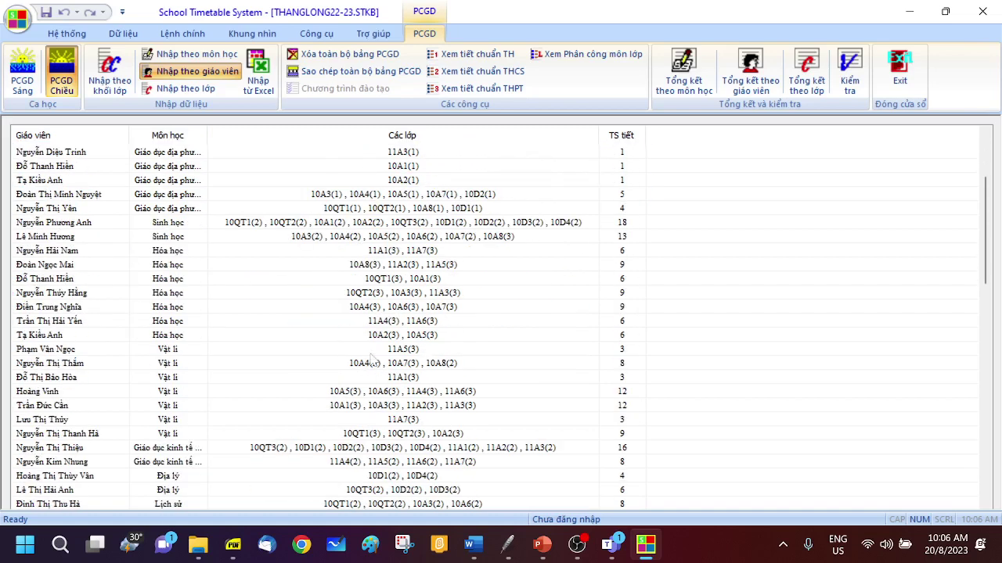
scroll(373, 377, down, 9)
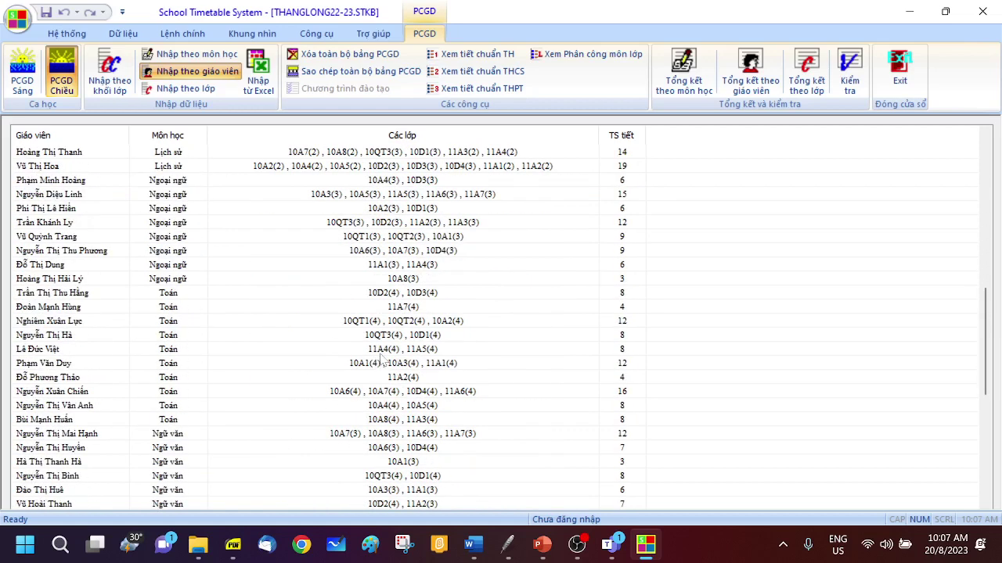
scroll(382, 358, down, 3)
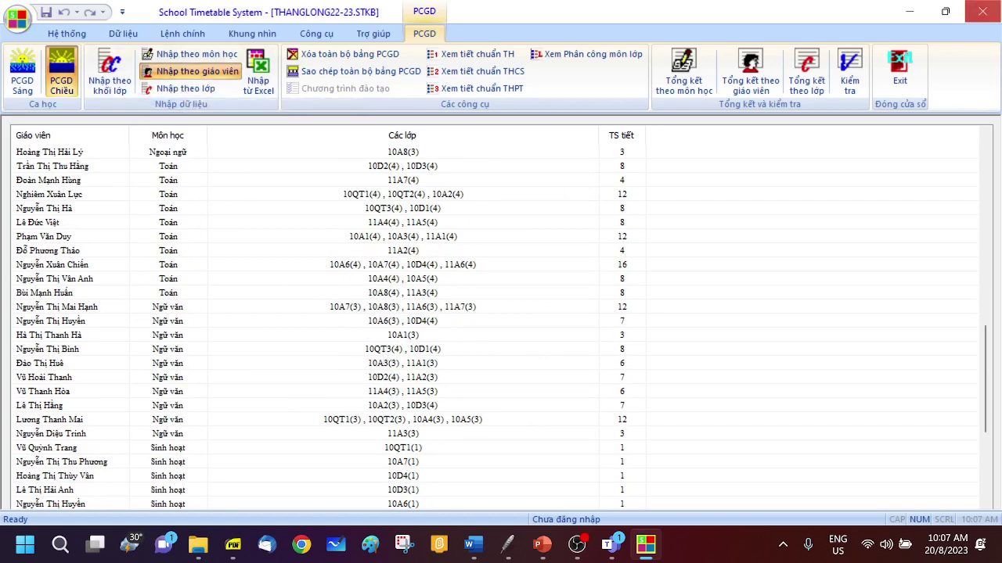
click(611, 545)
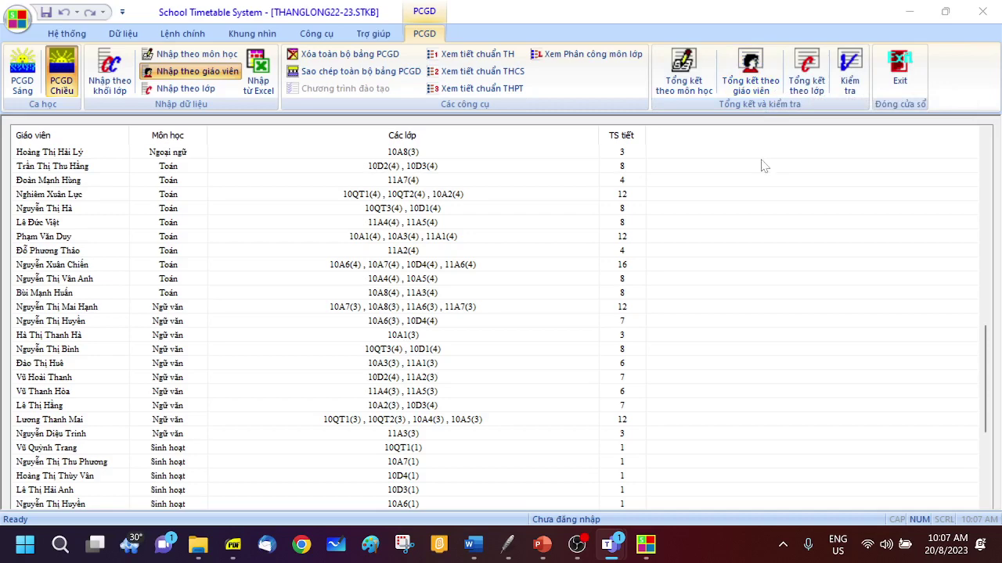
Open the teaching assignment summary by teacher for the afternoon and examine the first teacher's two subject entries.
click(753, 86)
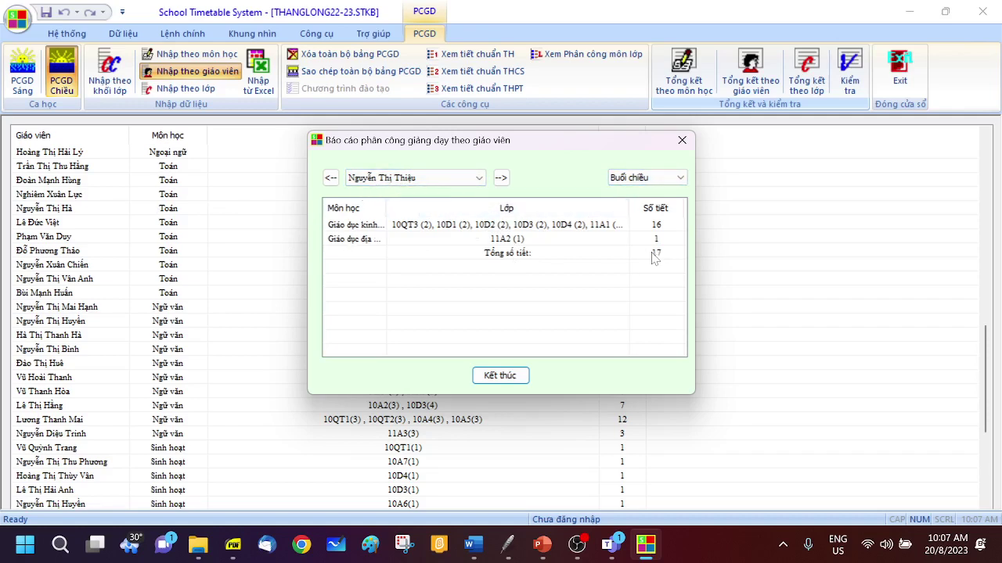
click(427, 227)
click(459, 241)
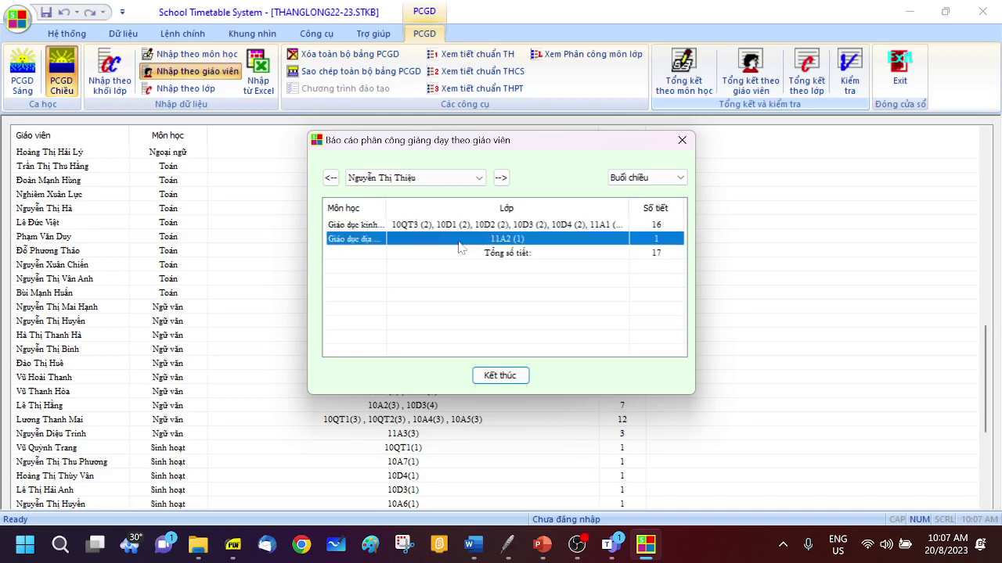
Browse forward through the other teachers' afternoon summaries, then close the by-teacher report.
click(501, 179)
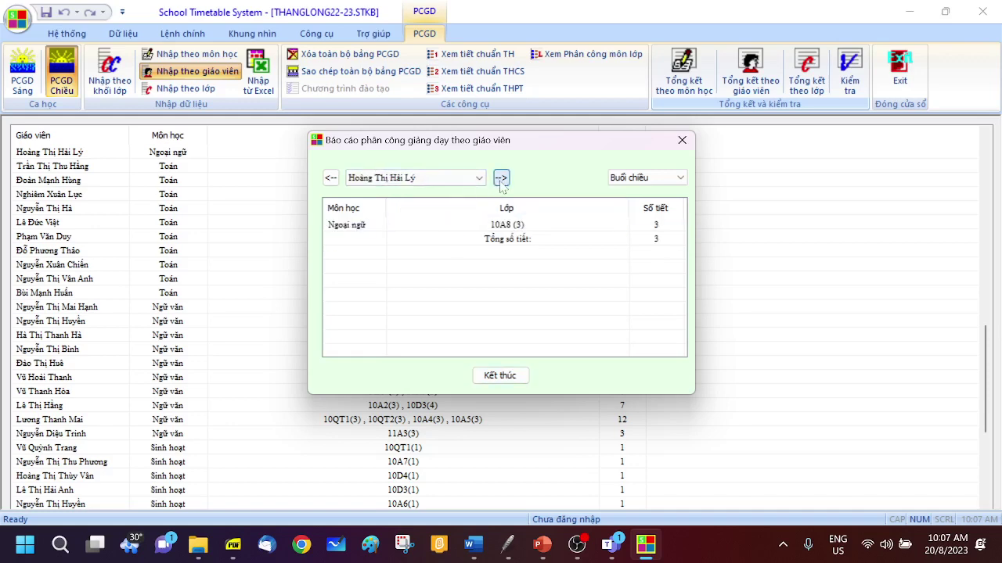
click(501, 178)
click(500, 178)
click(501, 178)
click(501, 178)
click(501, 179)
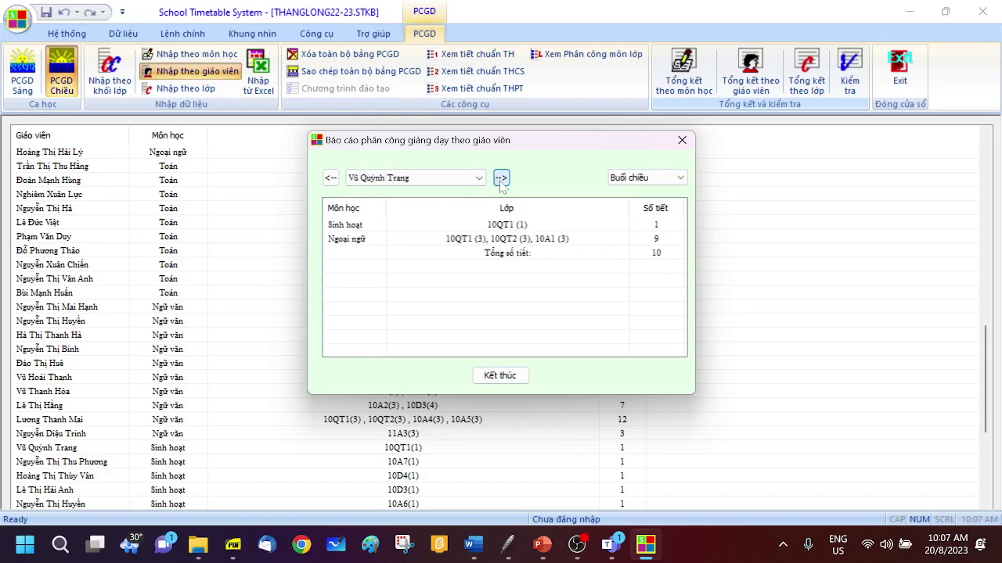
click(501, 178)
click(501, 178)
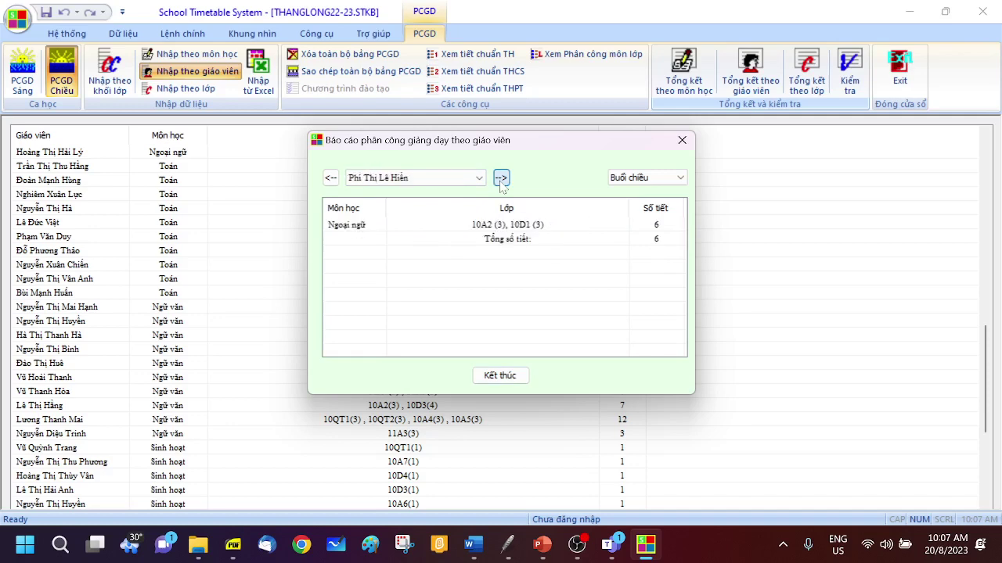
click(501, 178)
click(501, 178)
click(501, 178)
click(501, 179)
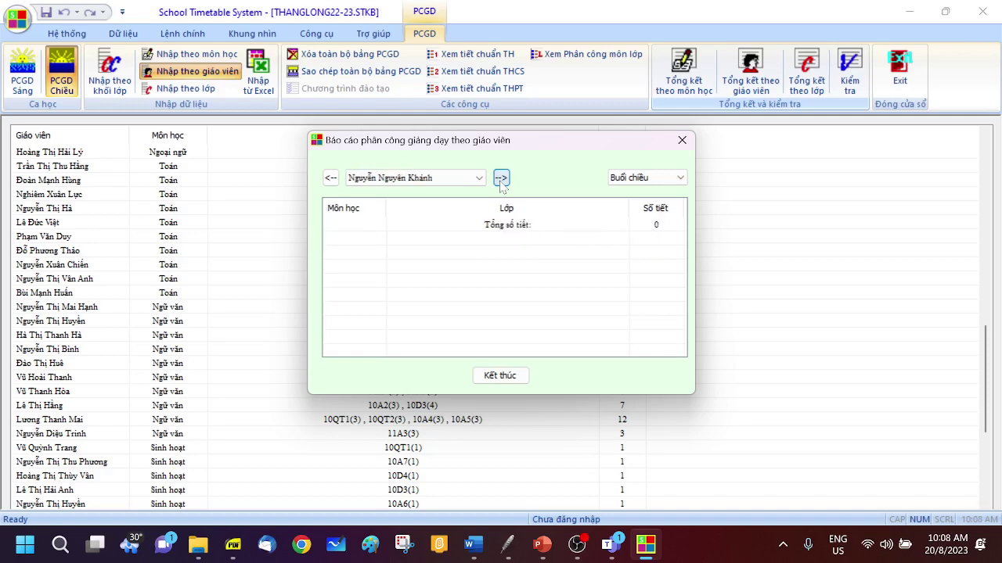
click(501, 179)
click(501, 179)
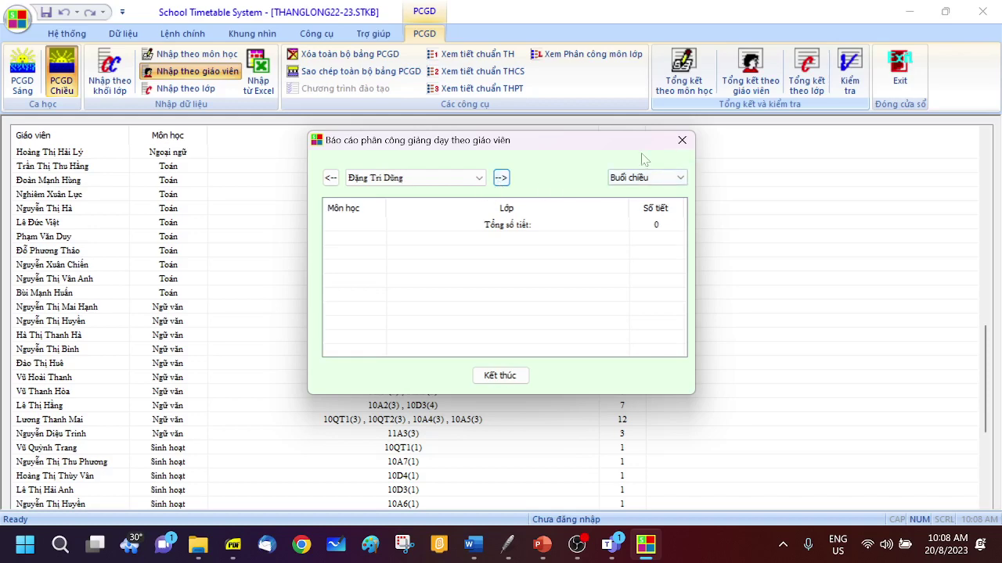
click(681, 142)
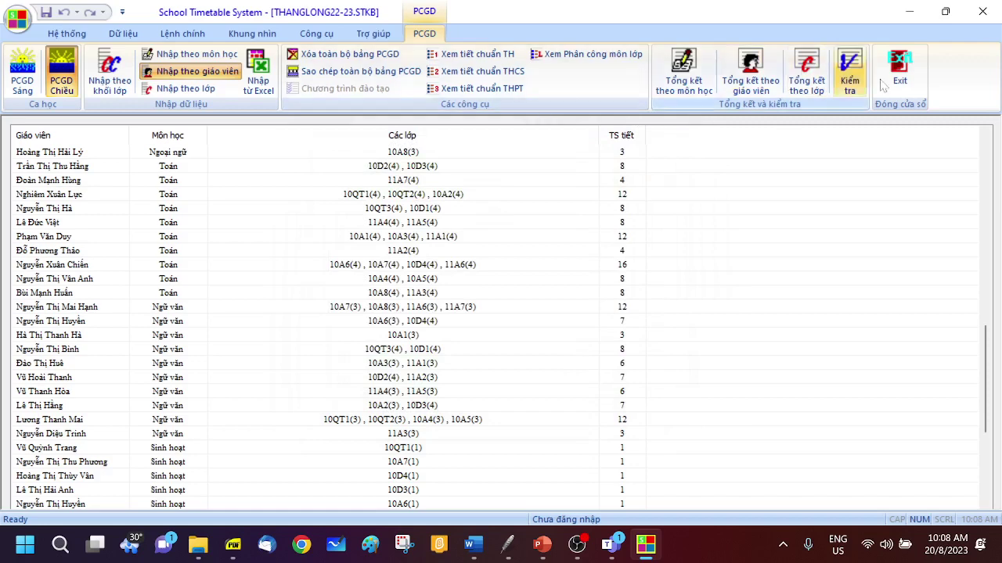
Open the afternoon assignment summary by class and advance through the classes from 10QT1 to 10A5.
click(806, 83)
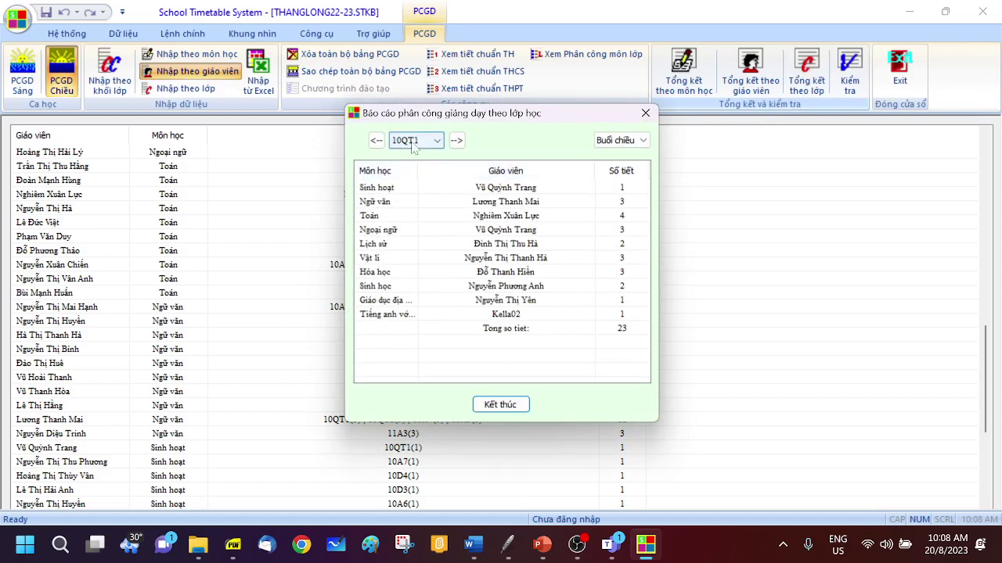
click(457, 141)
click(457, 141)
click(457, 142)
click(457, 141)
click(457, 142)
click(457, 142)
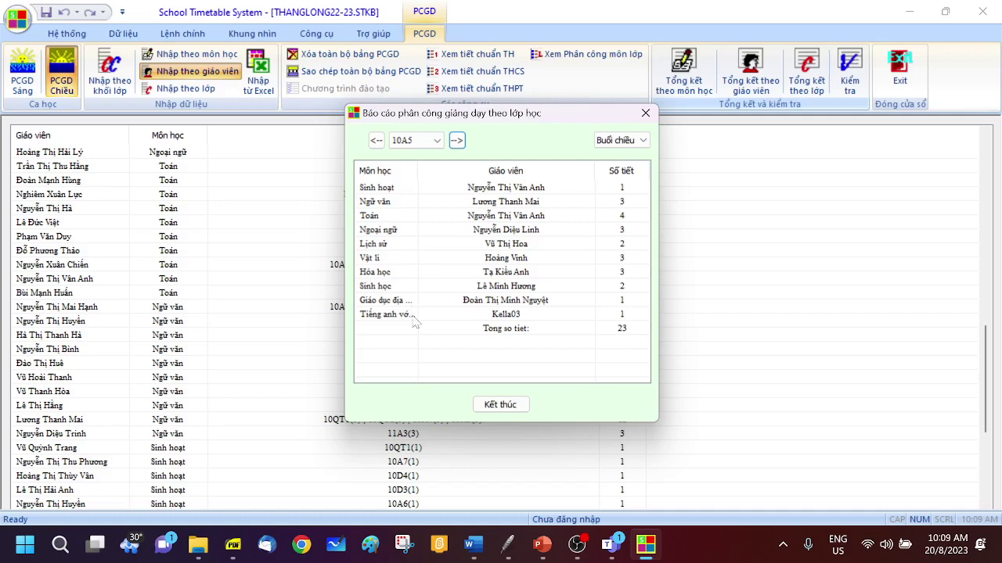
Close the by-class assignment report and exit the teaching assignment window.
click(500, 405)
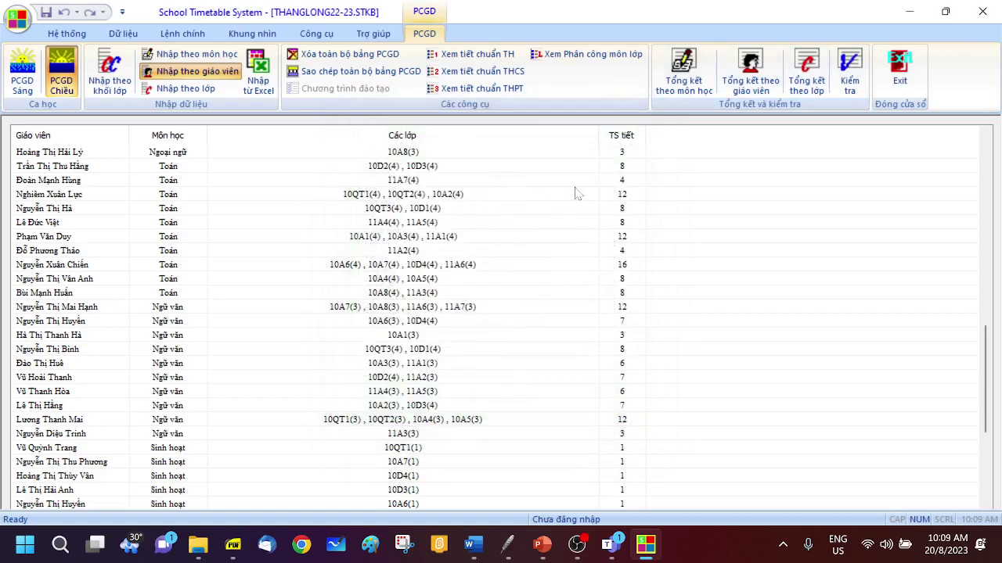
click(901, 76)
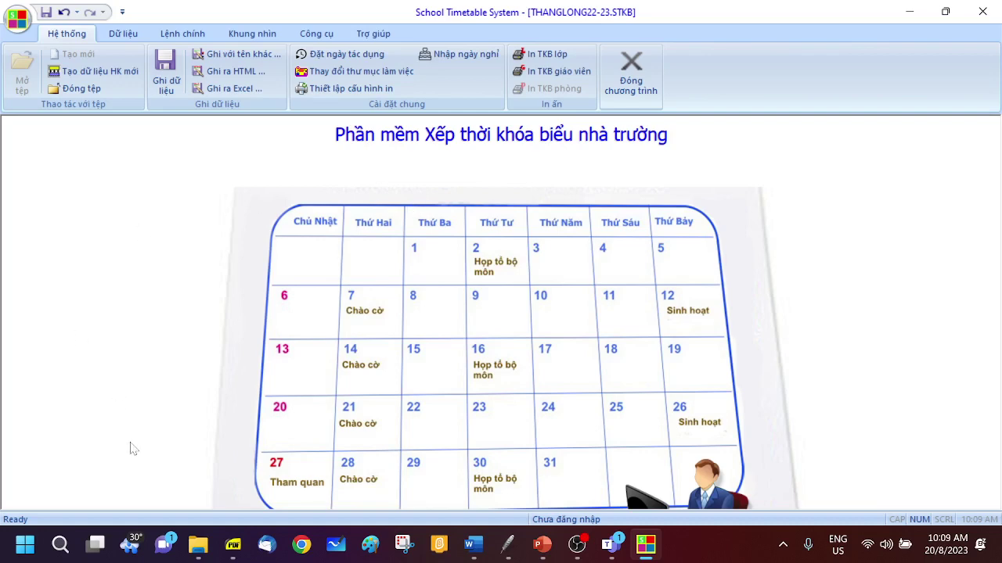
Switch to the STKB4.0_TH_Gioi_thieu.pptx presentation in PowerPoint and display it in Slide Sorter view.
click(541, 546)
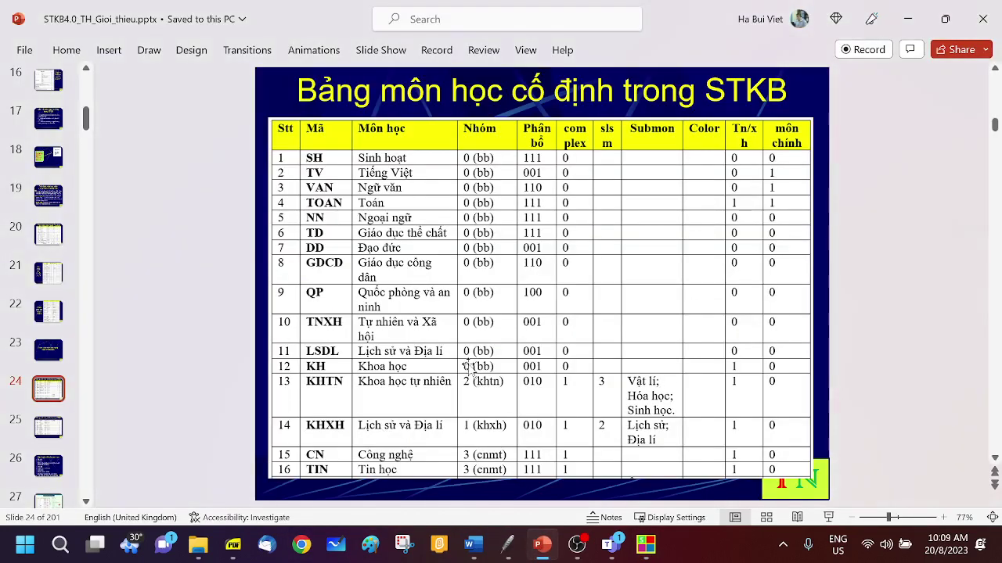
click(526, 51)
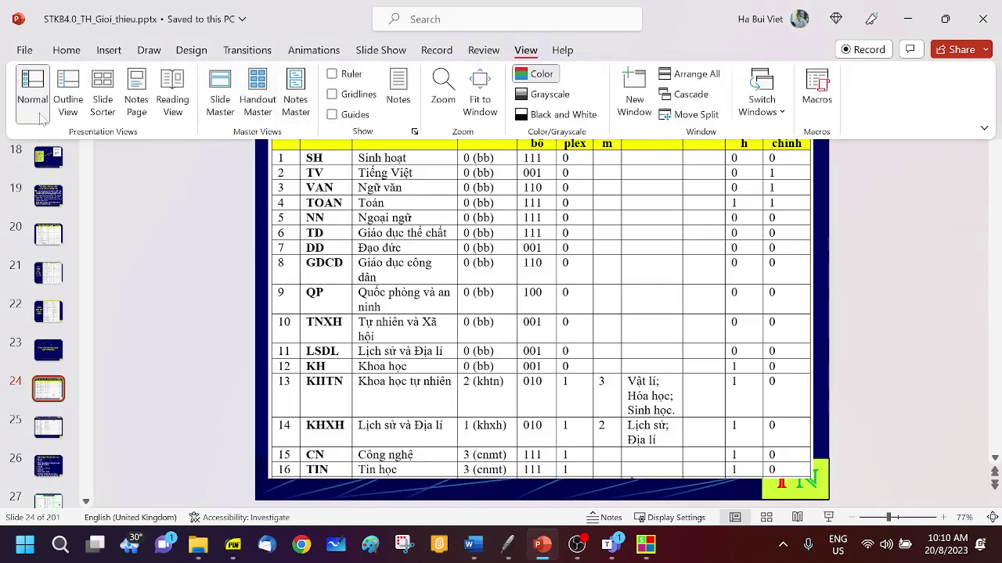
click(102, 98)
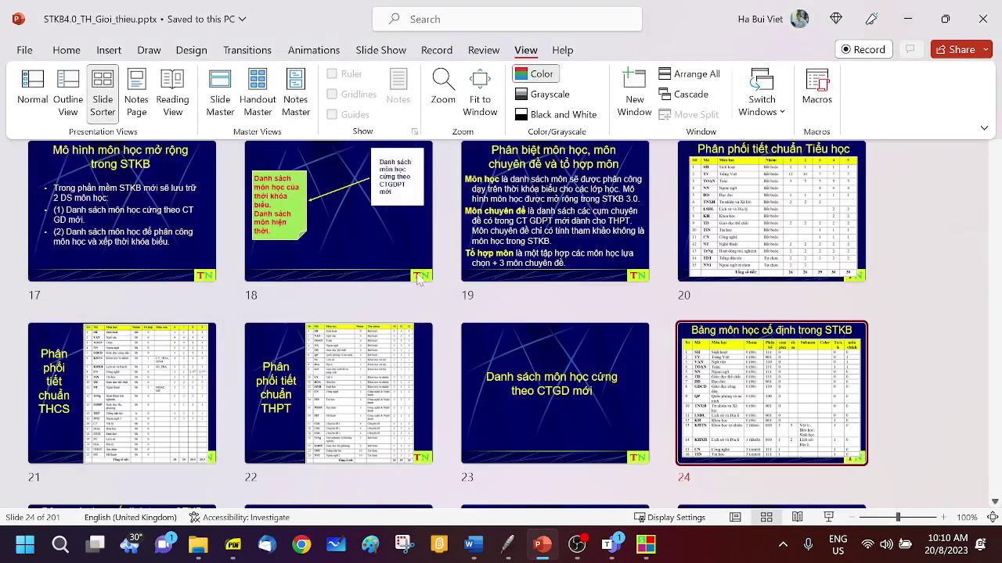
Find section slide 62, "4. Các bước chuẩn bị xếp thời khóa biểu", and open it at full size.
scroll(533, 330, down, 5)
scroll(543, 353, down, 3)
scroll(543, 353, down, 3)
scroll(542, 353, down, 3)
scroll(542, 353, down, 3)
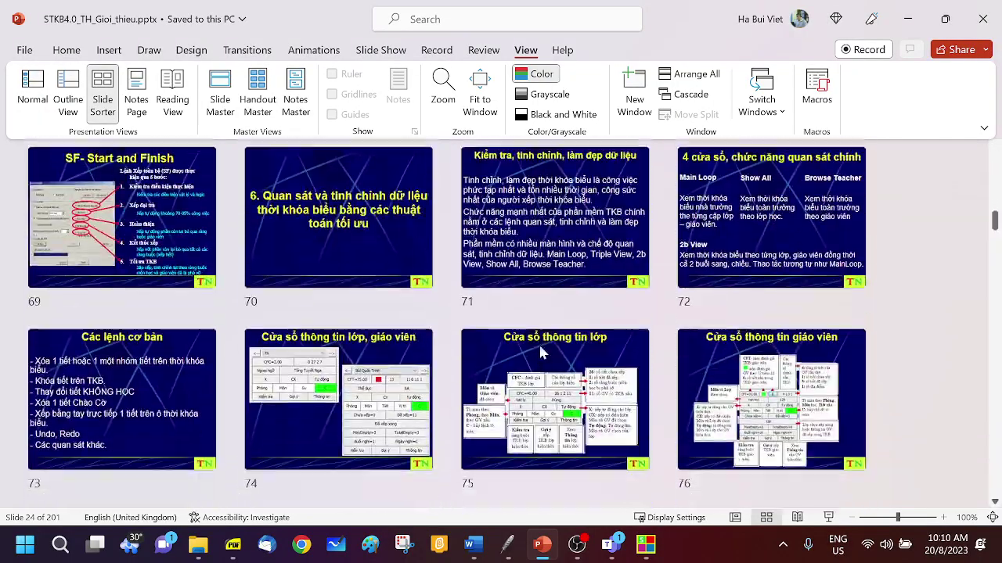
scroll(542, 353, up, 2)
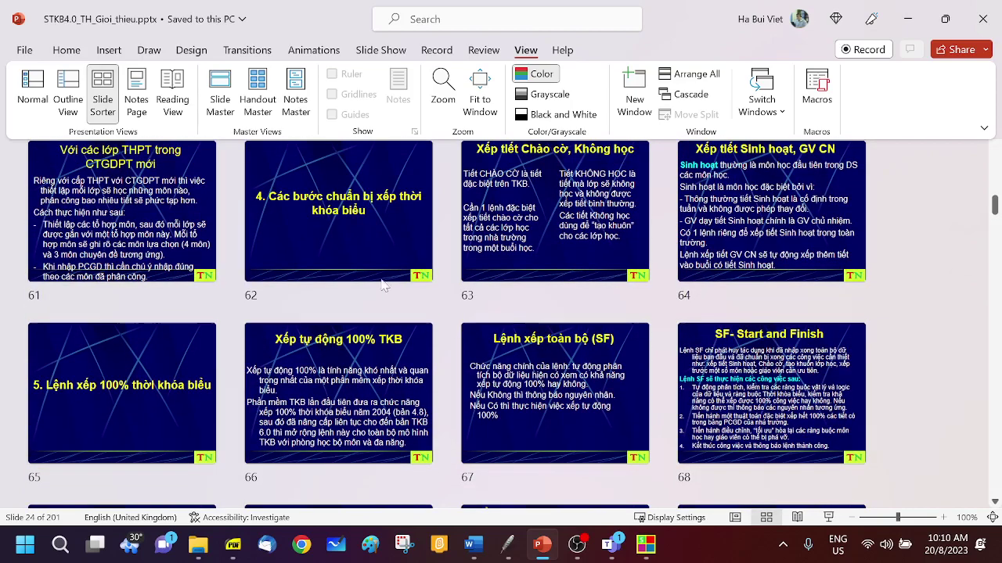
click(370, 255)
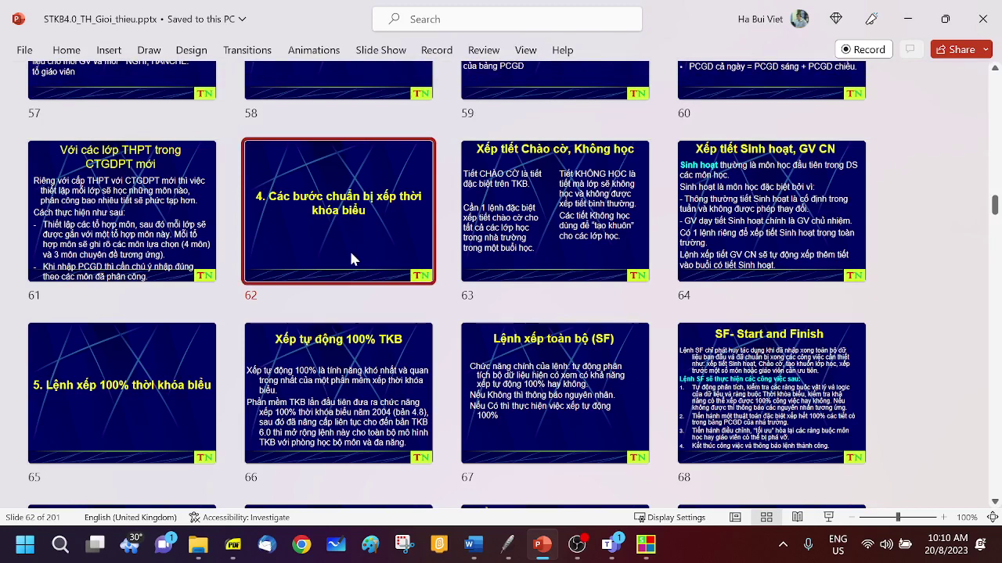
double_click(350, 251)
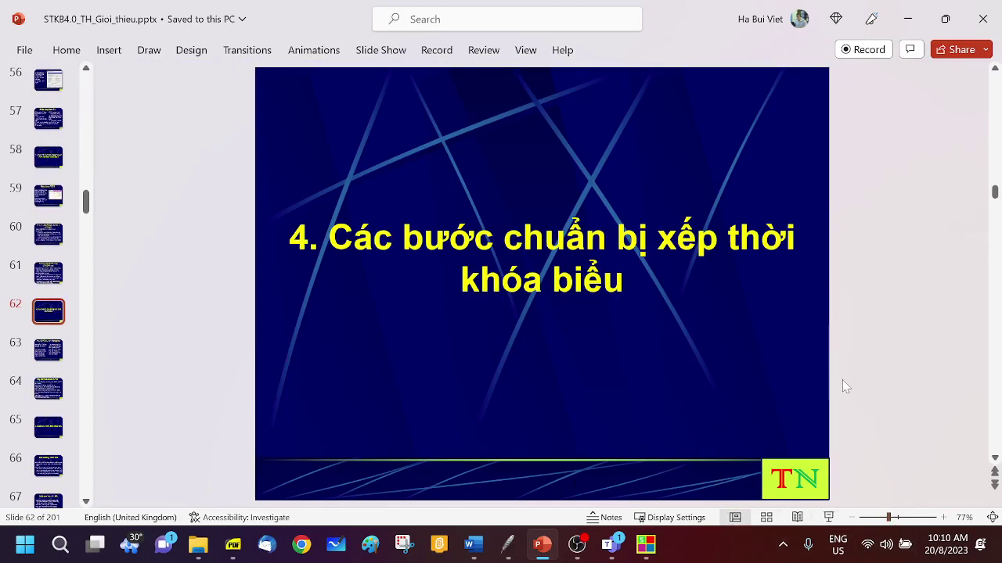
Read slides 63 and 64 on arranging the Chào cờ, Không học, Sinh hoạt and homeroom teacher periods.
scroll(864, 386, down, 1)
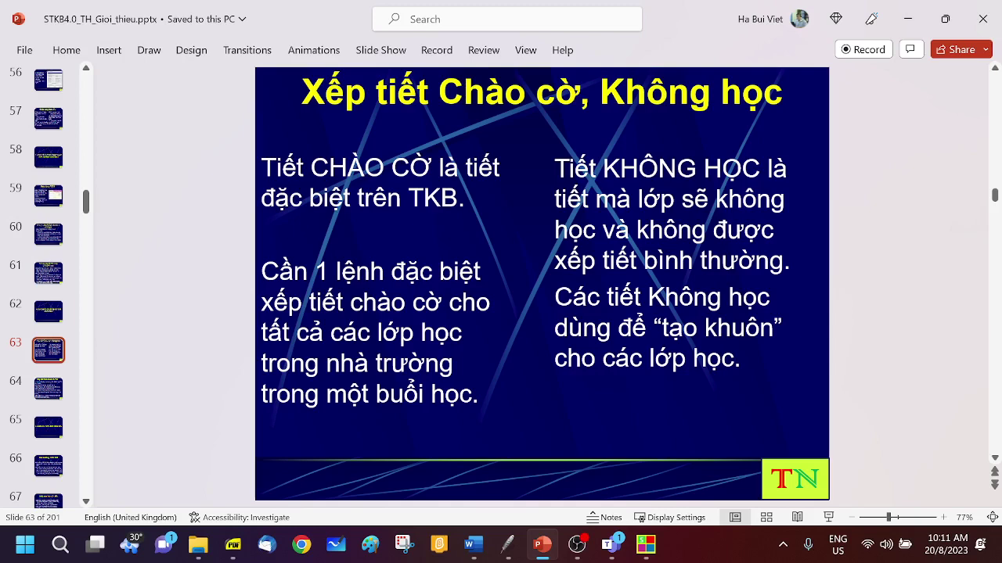
click(48, 388)
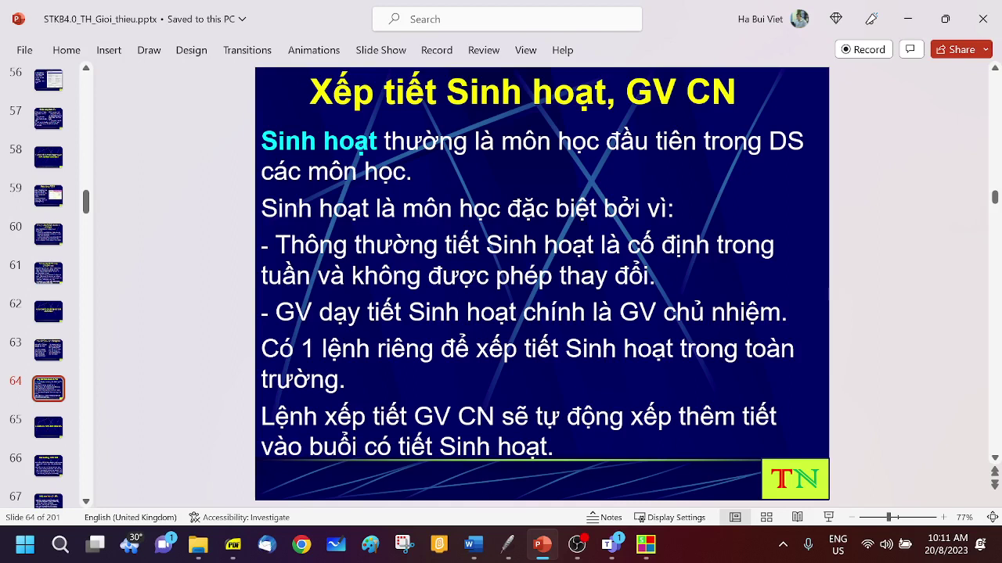
click(47, 350)
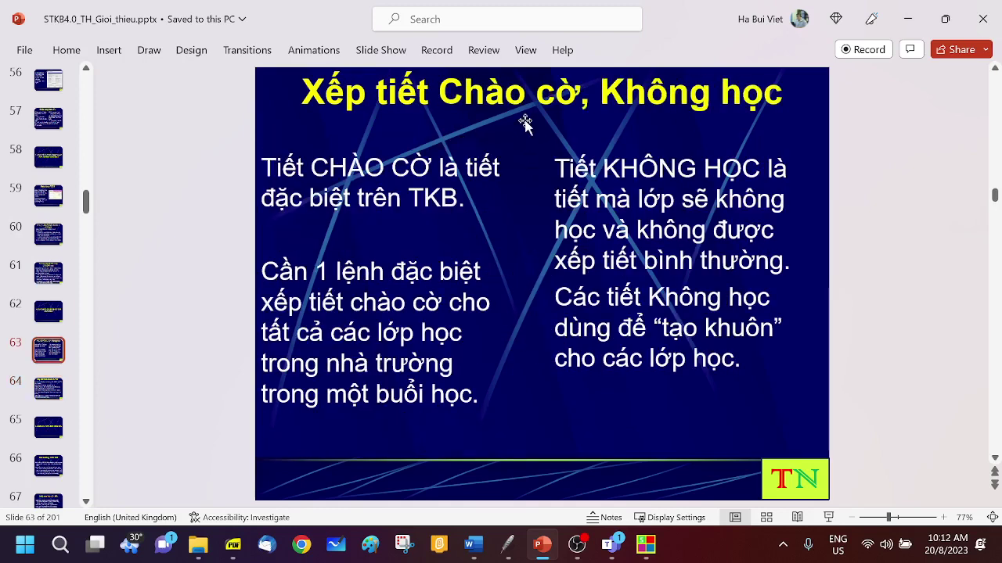
scroll(524, 124, down, 1)
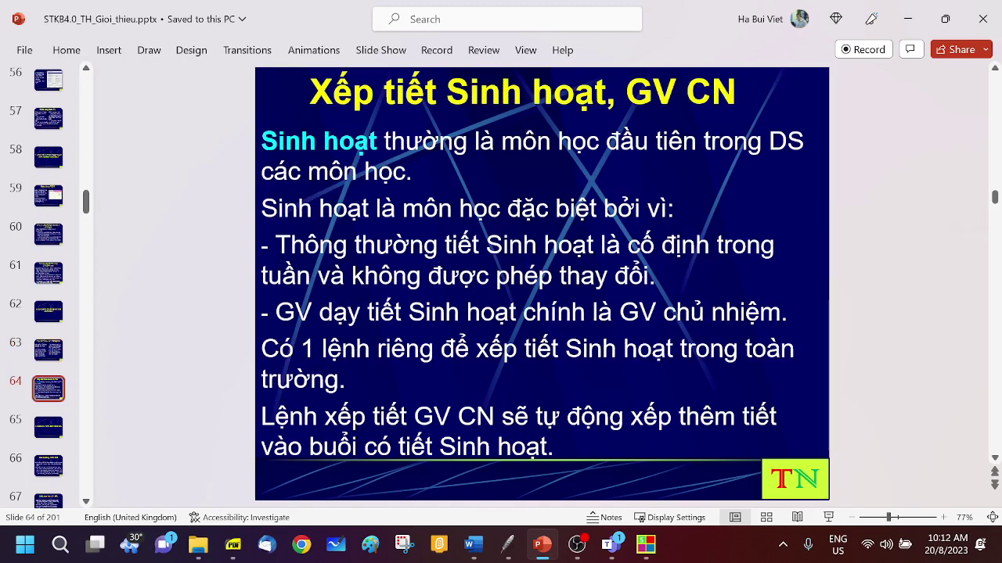
Switch back to School Timetable System and review the morning teaching assignments listed by class, with subjects and total periods.
click(645, 544)
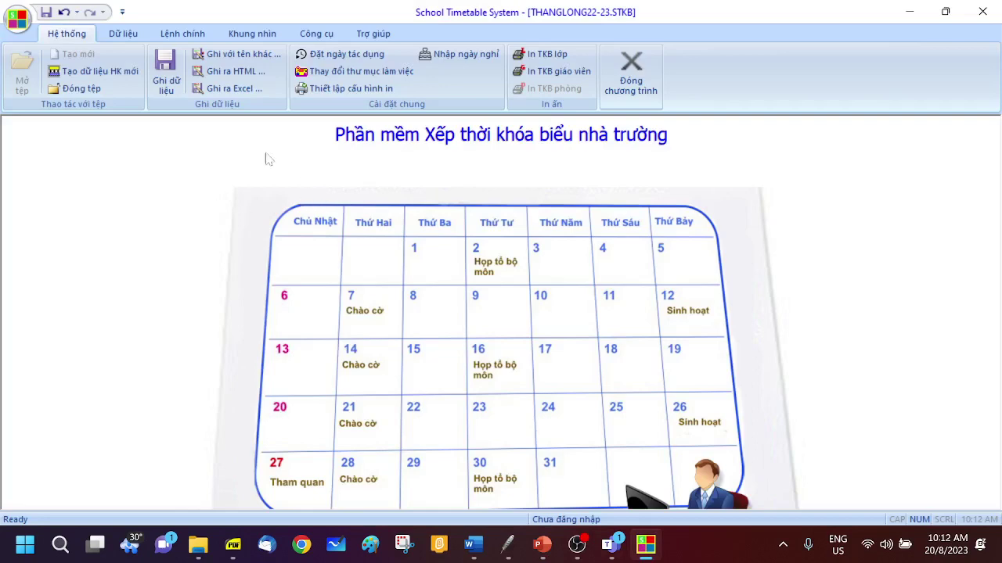
click(123, 34)
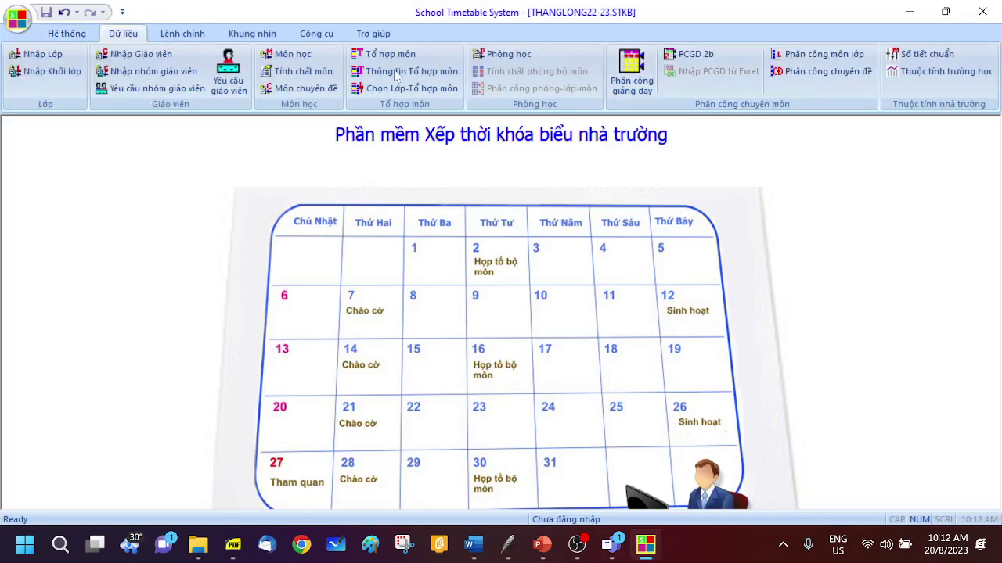
click(628, 84)
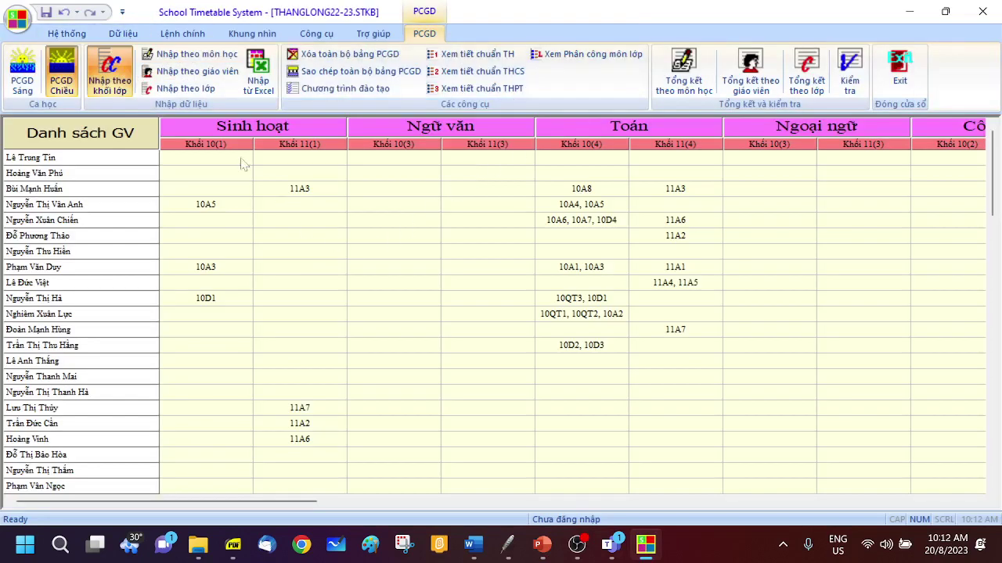
click(22, 70)
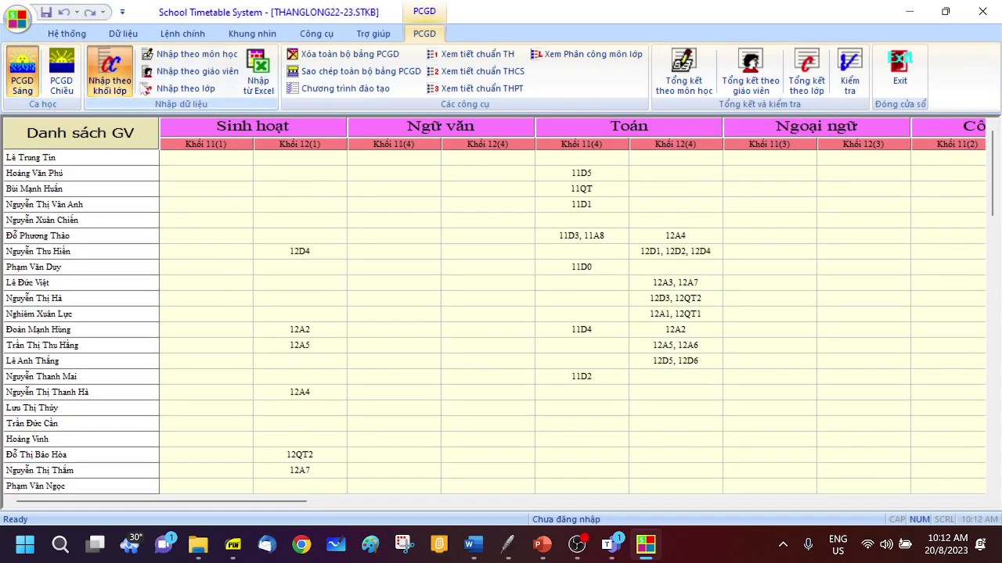
click(181, 88)
scroll(461, 406, down, 5)
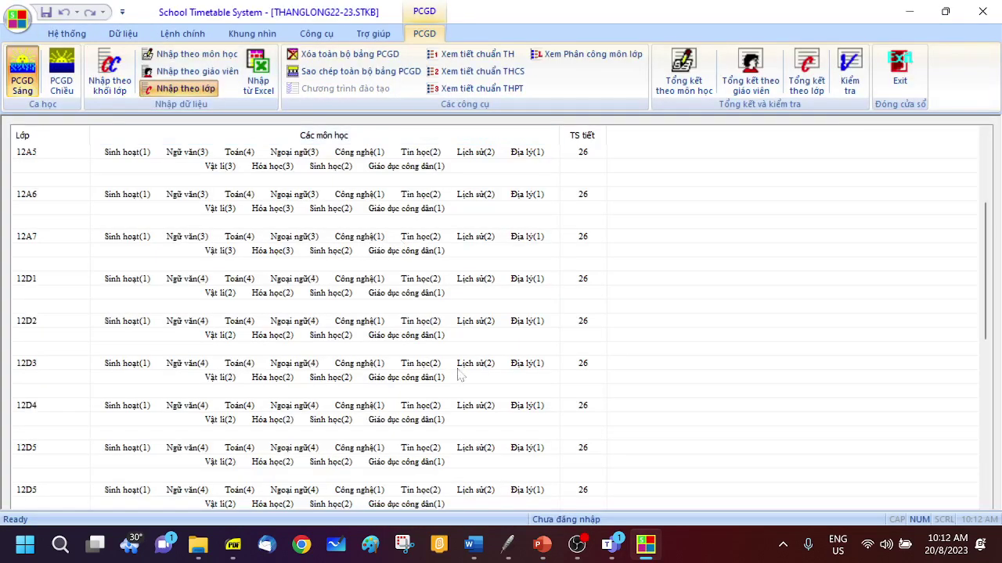
scroll(462, 353, up, 5)
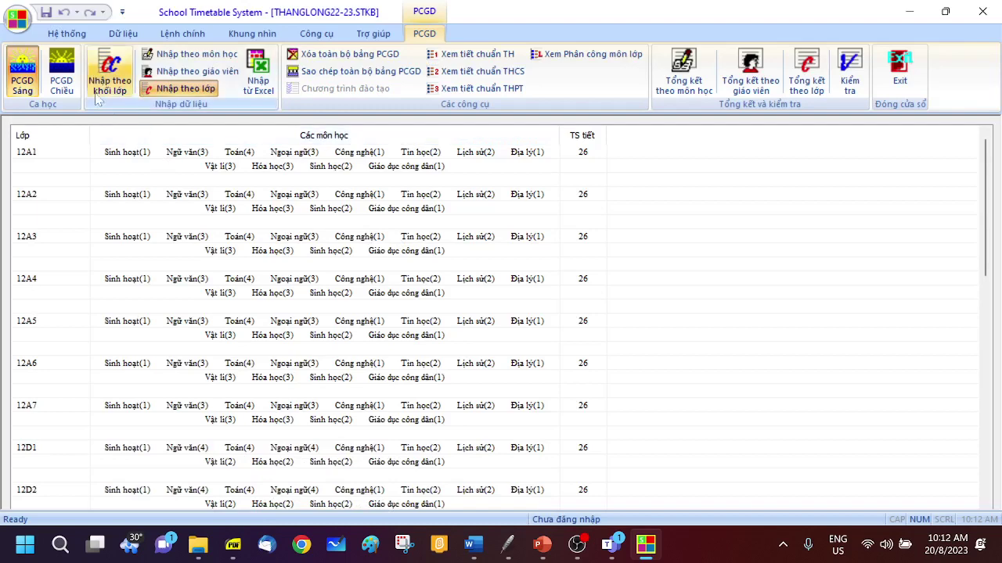
Review the afternoon teaching assignments listed by class, then exit the teaching assignment window.
click(69, 87)
scroll(421, 348, down, 10)
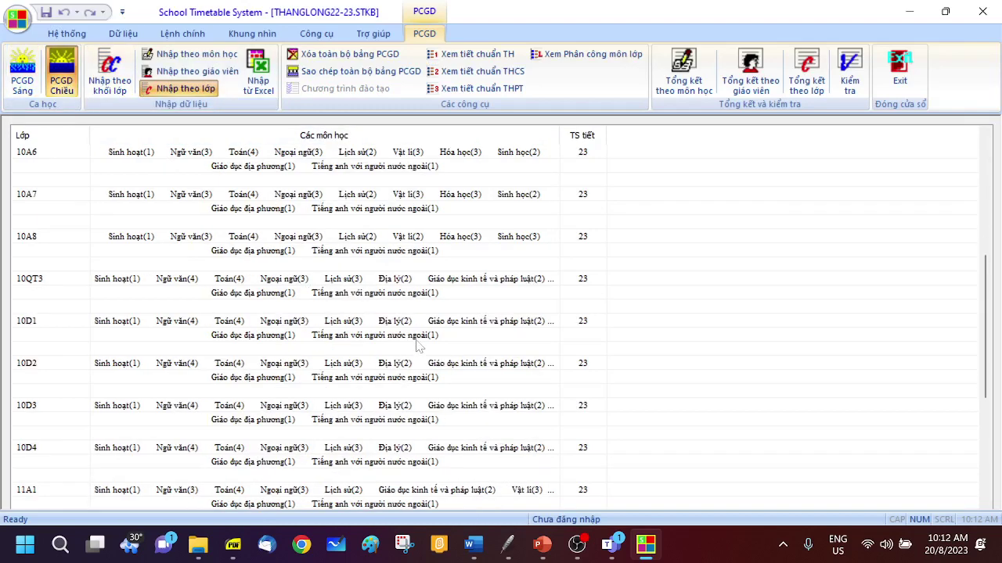
scroll(420, 349, up, 2)
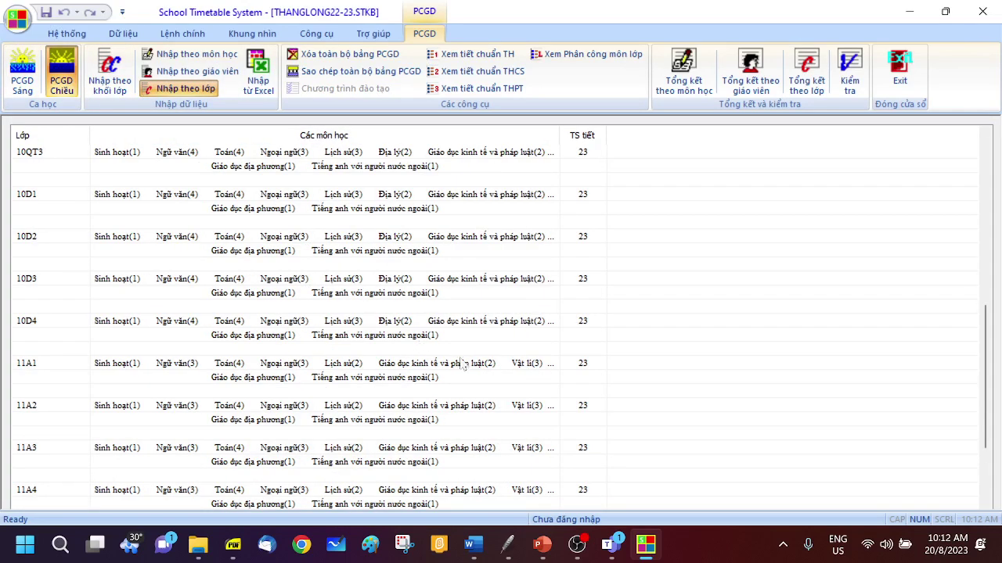
scroll(491, 364, up, 3)
scroll(491, 364, up, 2)
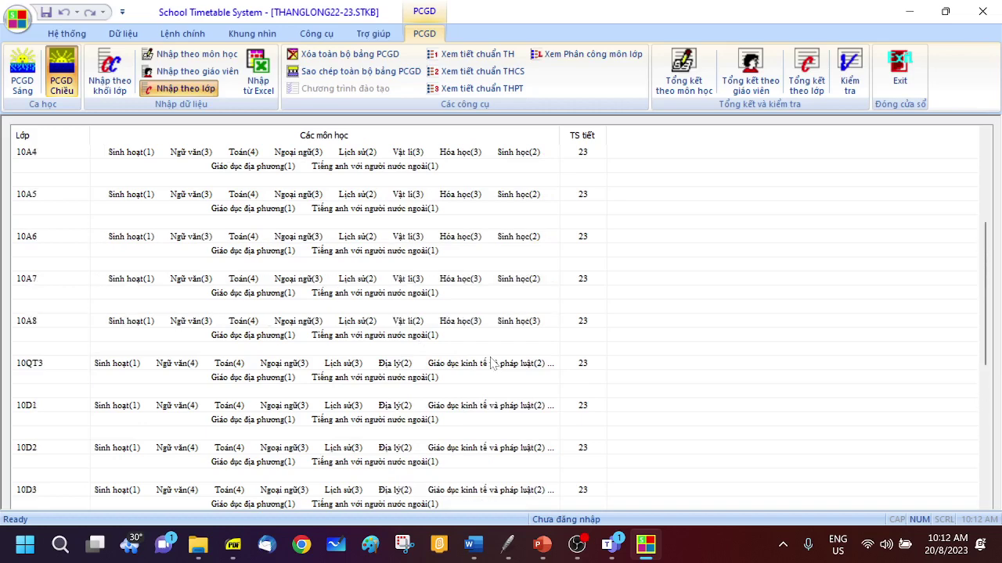
scroll(508, 345, up, 1)
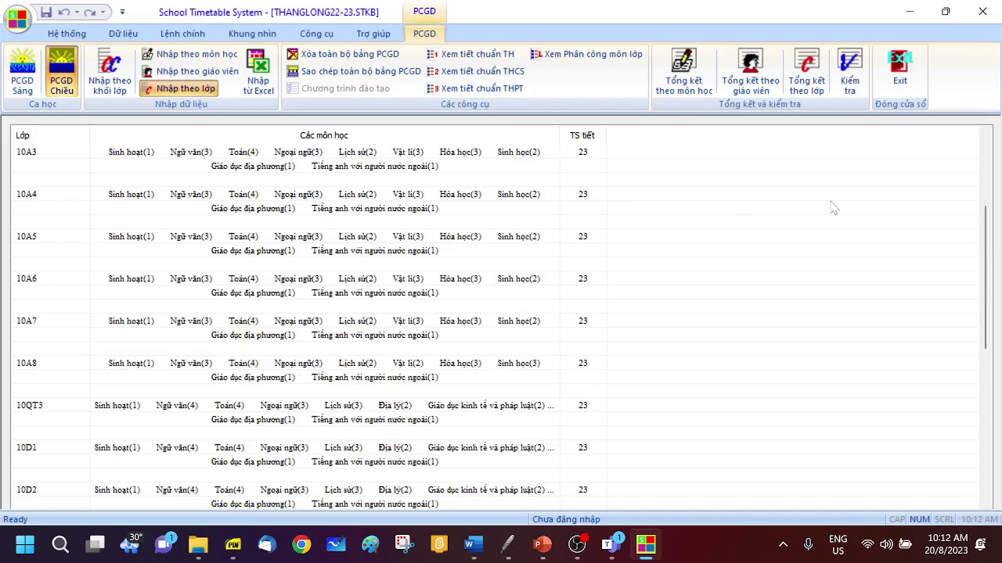
click(900, 75)
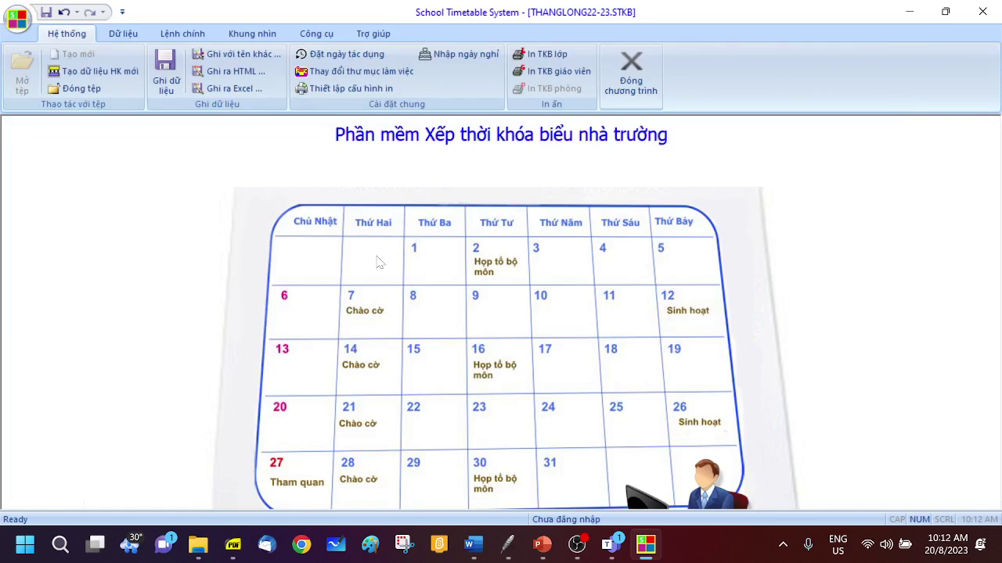
Open the ShowAll timetable view, close the class information box and look over the morning timetable grid.
click(267, 35)
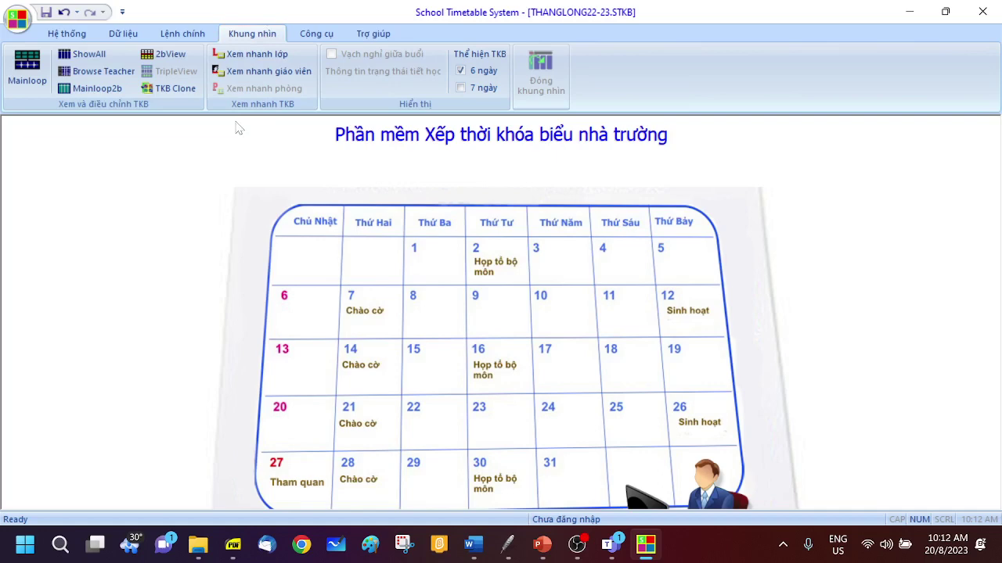
click(82, 54)
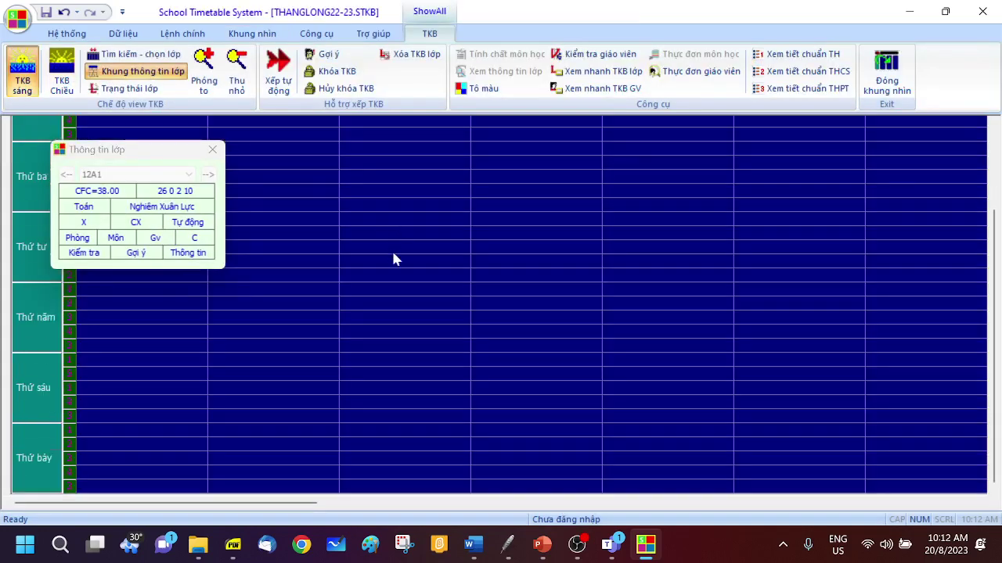
click(213, 150)
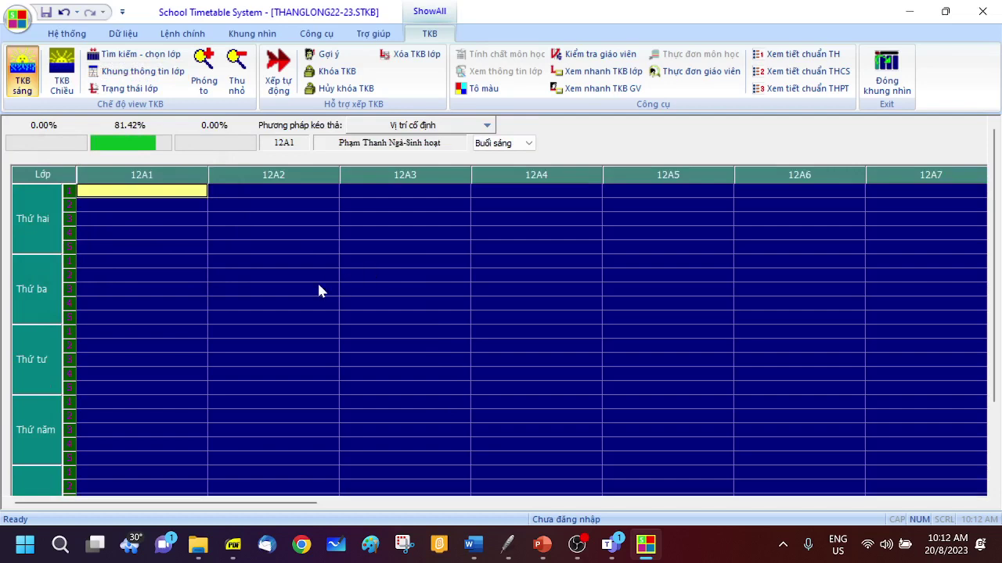
scroll(320, 283, down, 3)
scroll(330, 282, up, 3)
Look over the afternoon timetable grid for all classes, then close the ShowAll view.
click(64, 81)
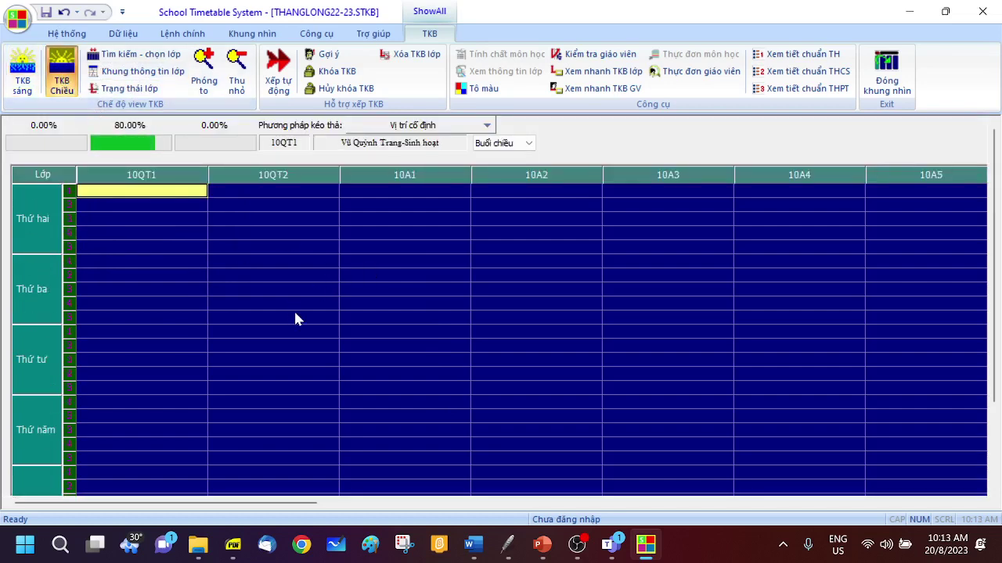
scroll(302, 312, down, 3)
scroll(303, 314, up, 3)
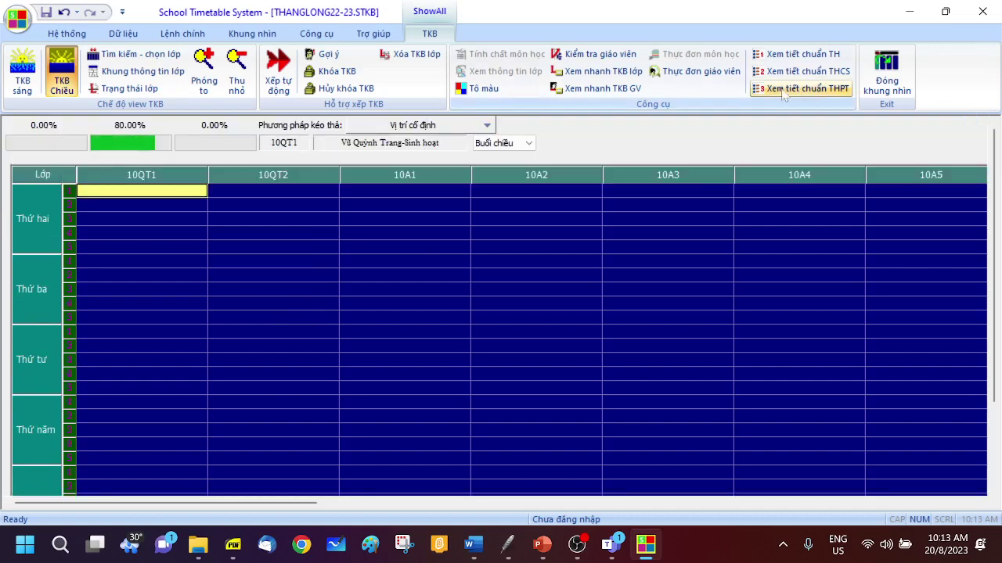
click(887, 84)
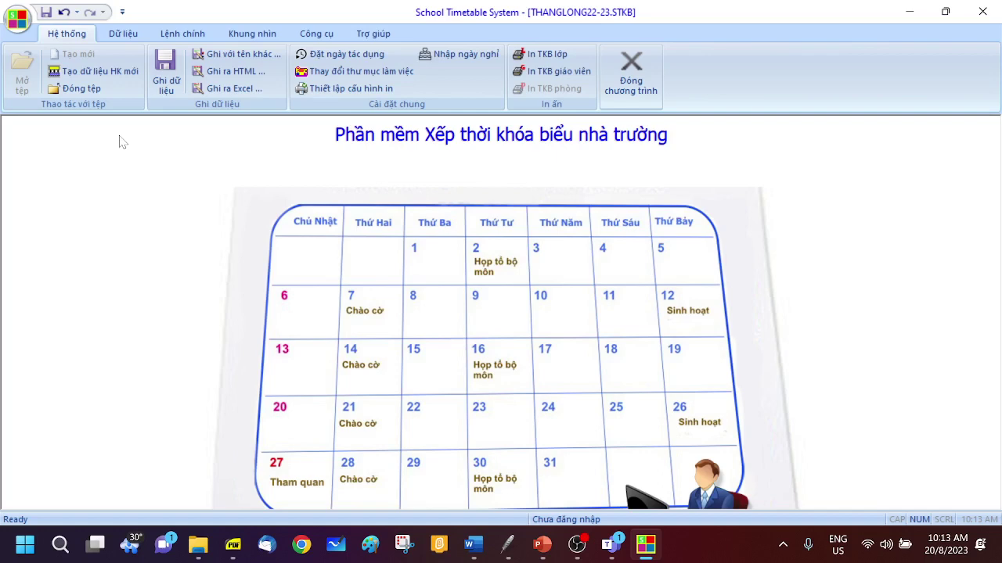
Pre-arrange the Chào cờ period for the school's classes in morning period 1 on day 2 (Monday), then close the arrangement dialog.
click(181, 33)
click(118, 55)
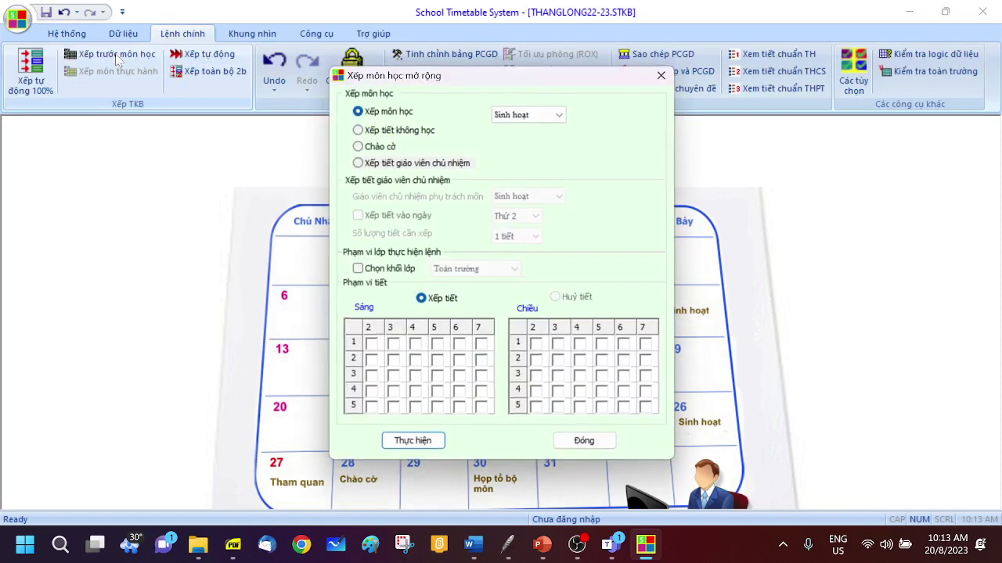
click(358, 148)
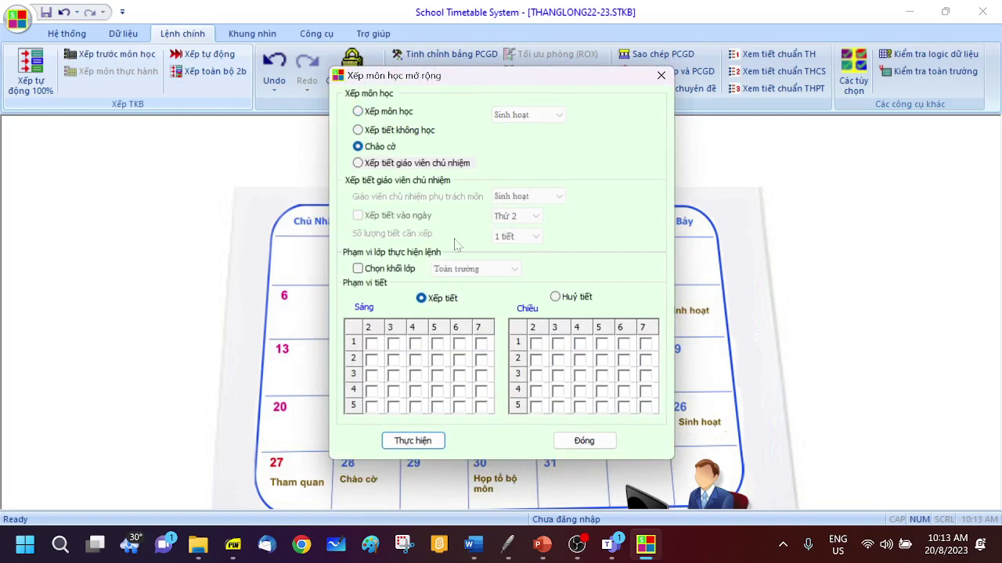
click(373, 344)
click(421, 444)
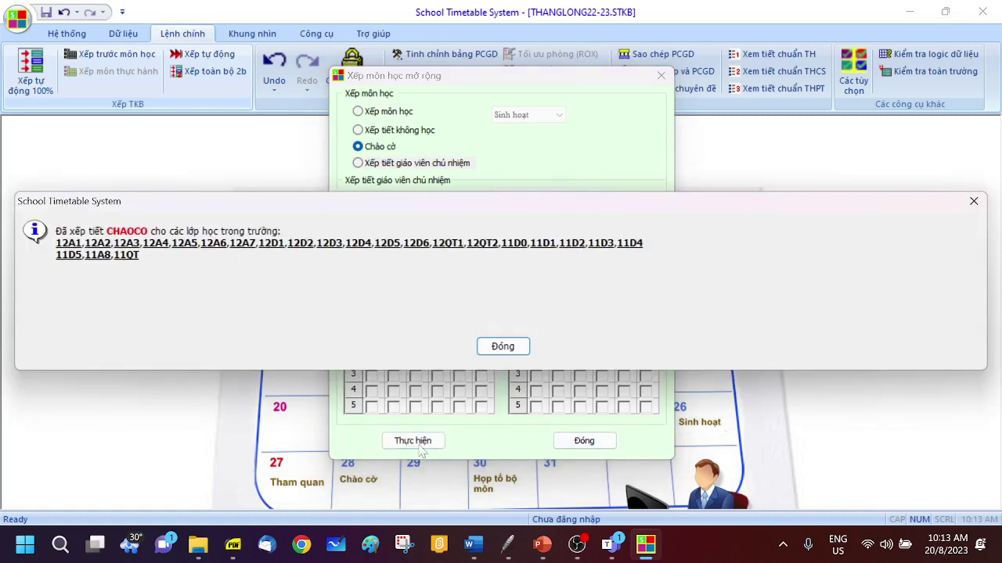
click(504, 348)
click(583, 441)
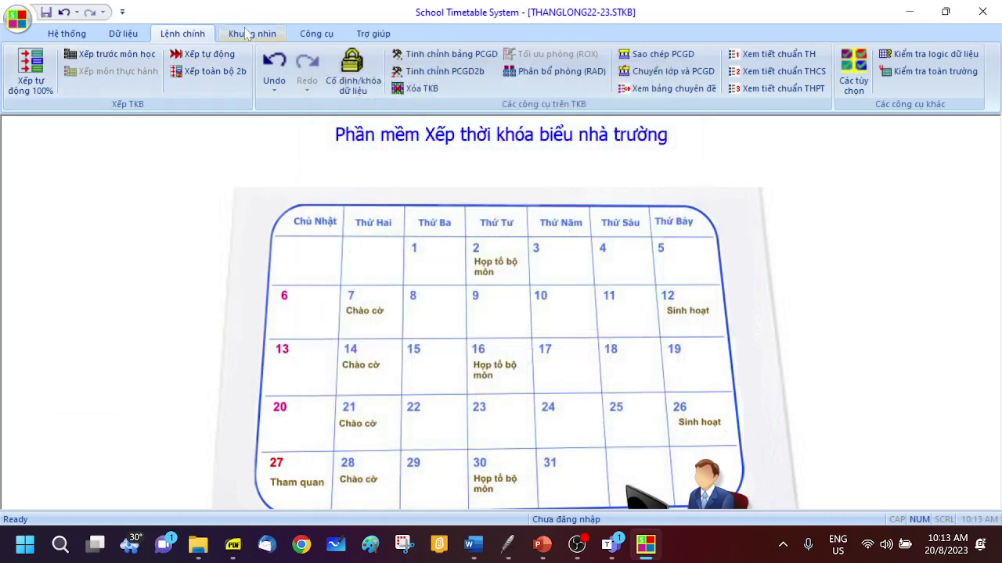
Open the ShowAll view and look over the morning timetable of all classes.
click(247, 33)
click(86, 56)
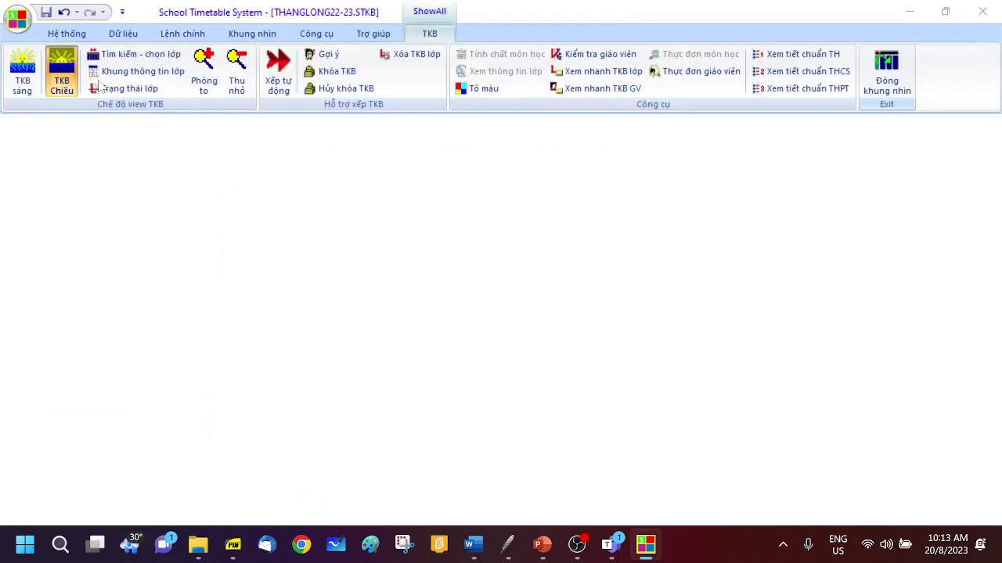
click(212, 155)
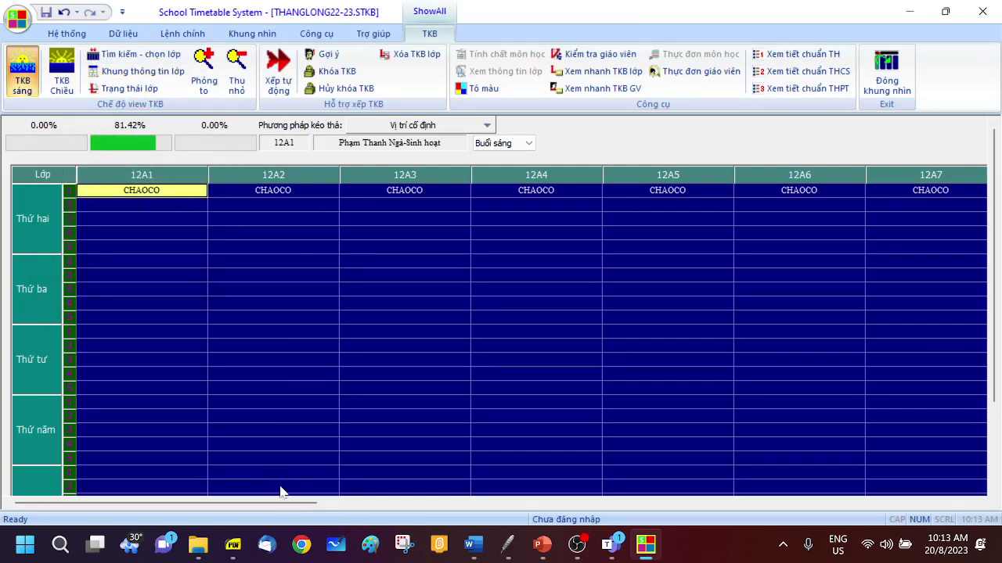
mouse_move(289, 505)
mouse_down()
mouse_move(691, 530)
mouse_move(786, 525)
mouse_move(901, 502)
mouse_move(497, 518)
mouse_move(277, 507)
mouse_up()
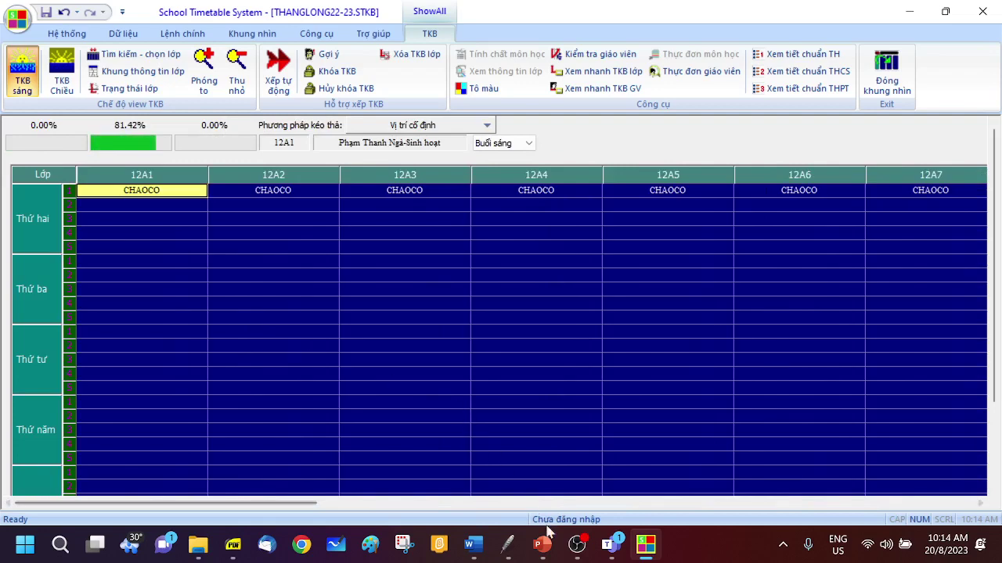
Switch to PowerPoint and review slide 63 about the Chào cờ and Không học periods.
click(547, 550)
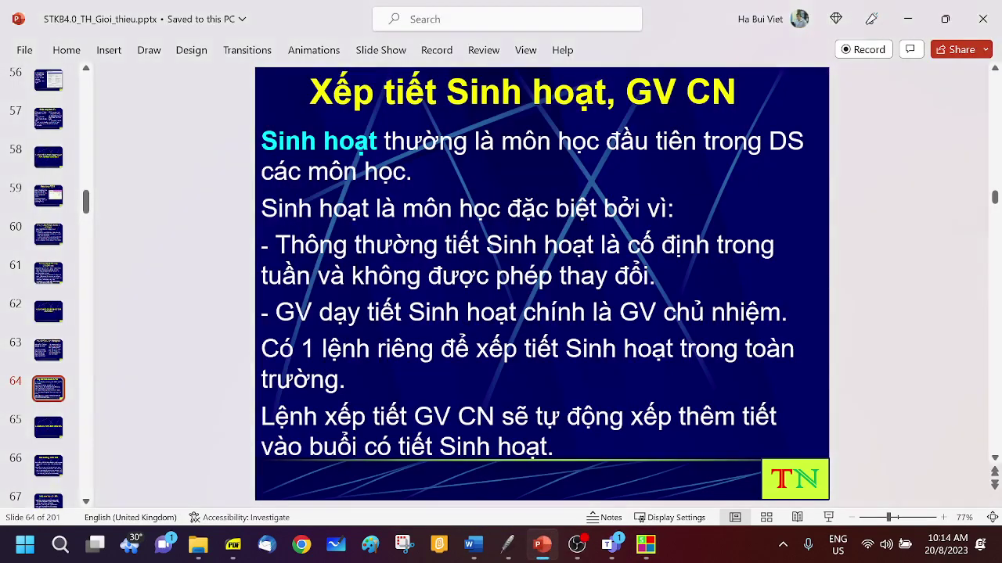
key(Page_Up)
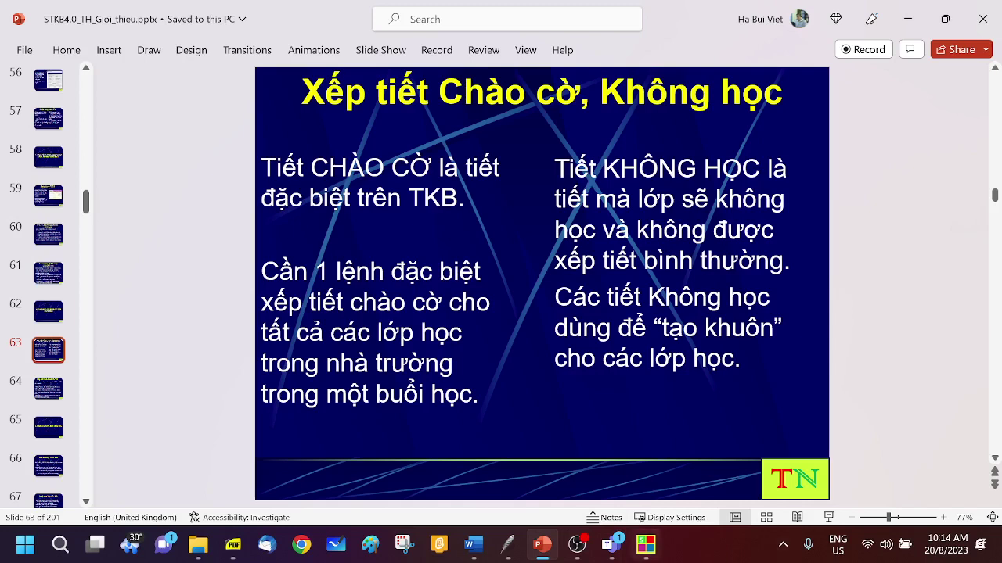
Switch back to School Timetable System, leave the ShowAll view and look over the options for placing subjects in advance (Xếp trước môn học).
click(645, 545)
click(886, 72)
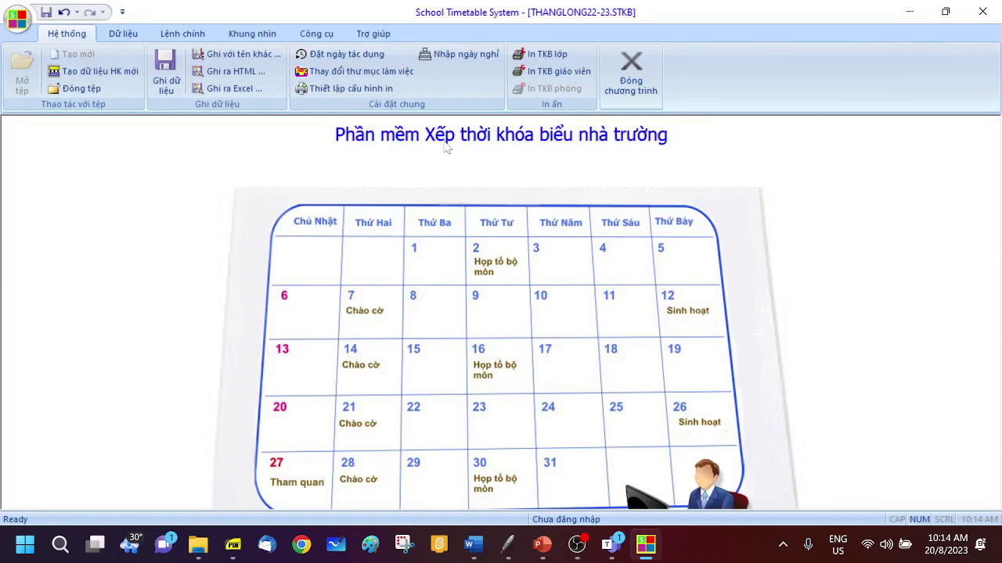
click(194, 36)
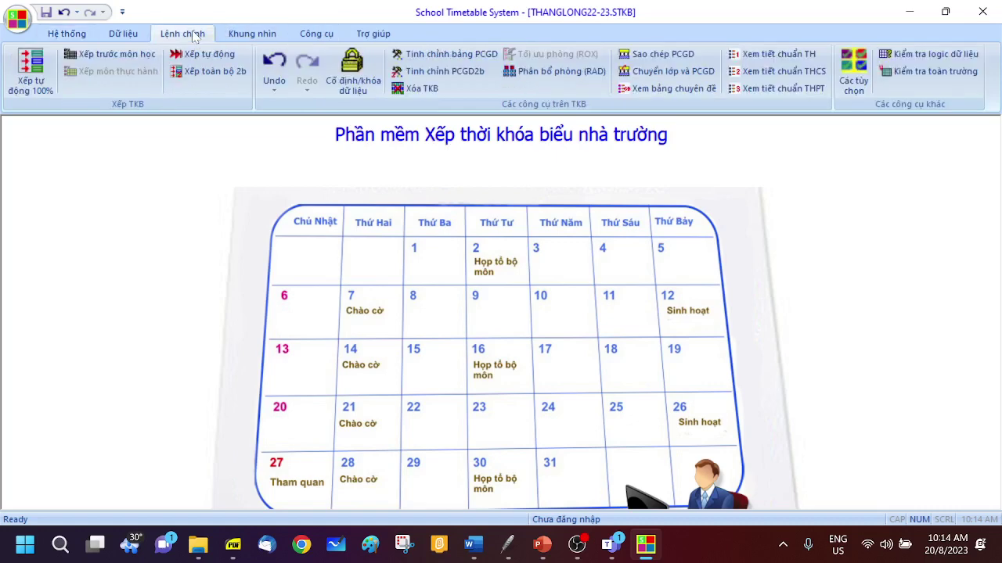
click(118, 55)
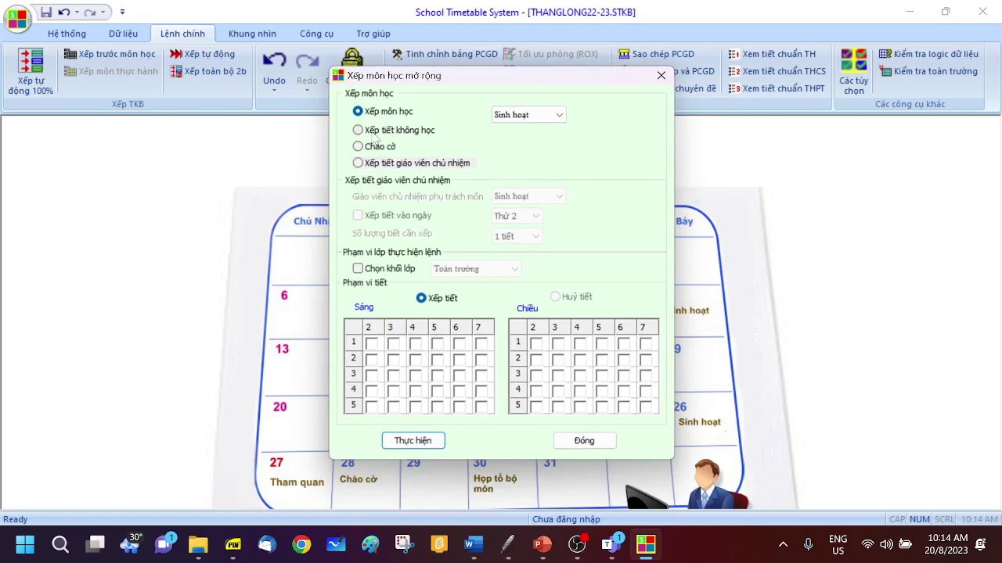
click(599, 446)
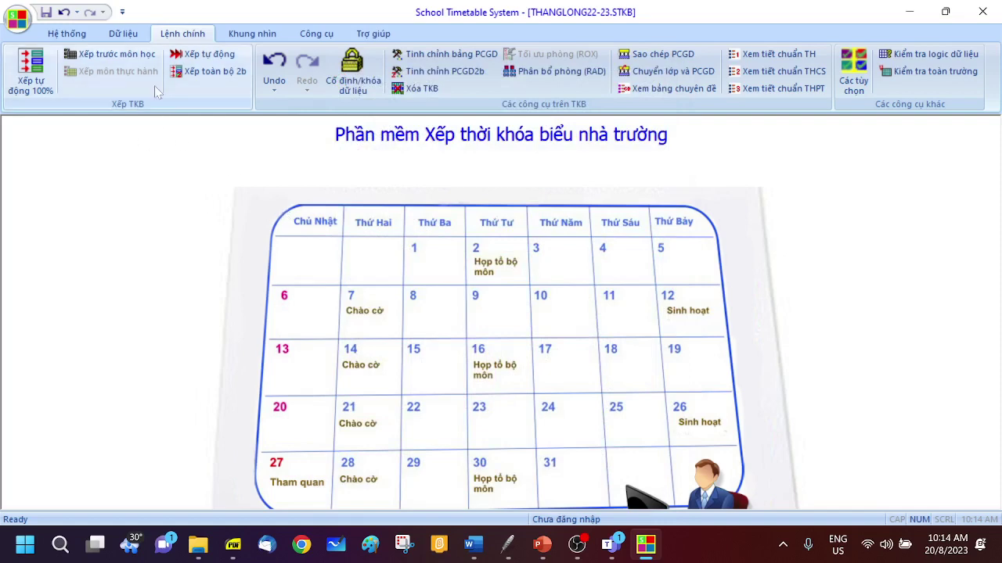
Examine the morning teaching assignments listed by class, comparing each class's total periods, and close the assignment table.
click(125, 35)
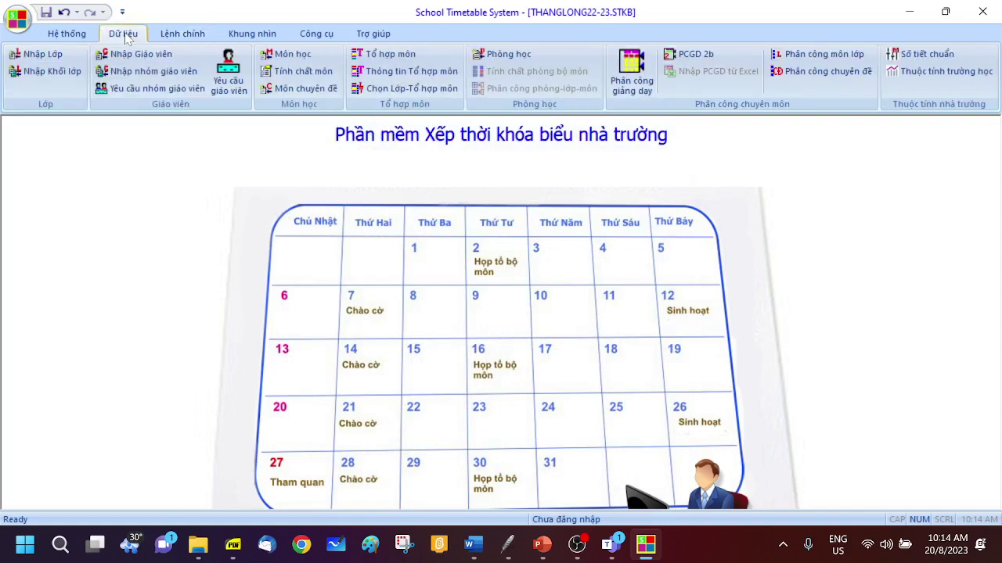
click(640, 89)
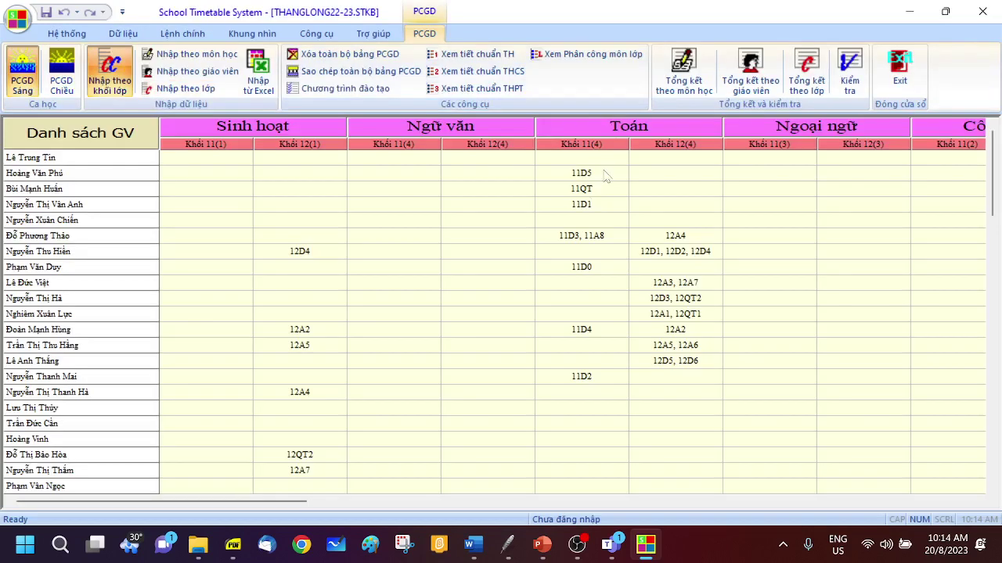
click(202, 90)
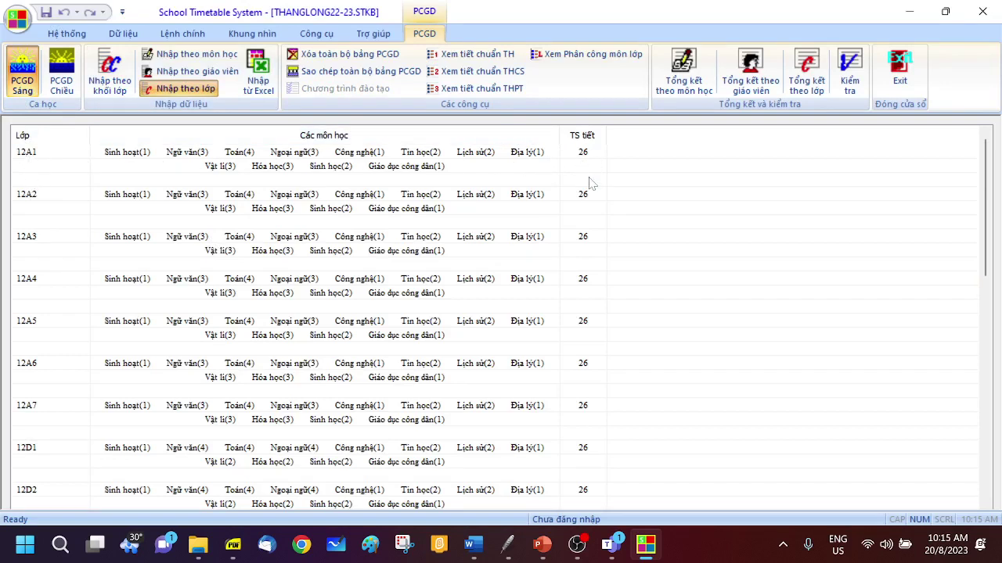
scroll(602, 357, down, 1)
scroll(600, 352, down, 5)
scroll(407, 329, down, 4)
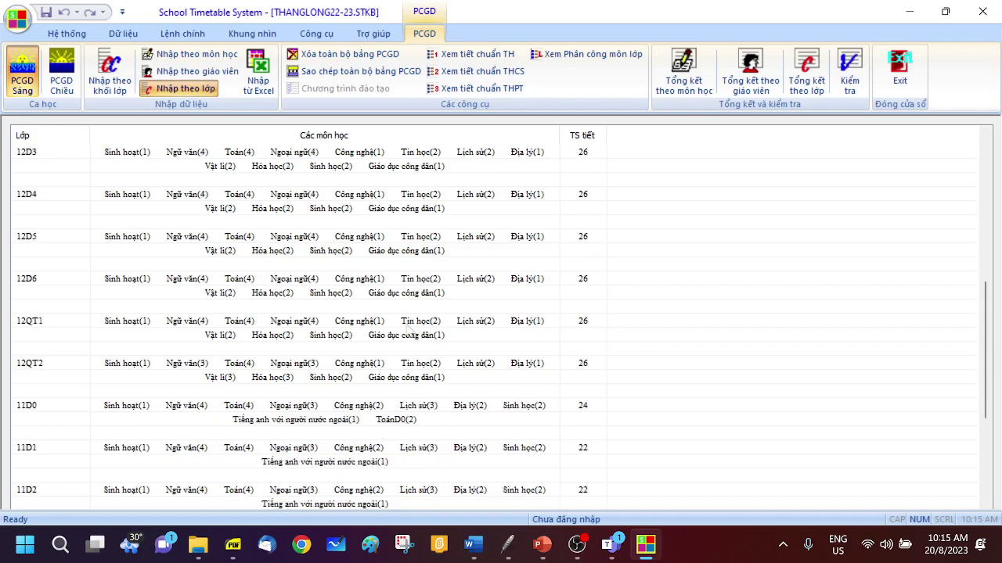
scroll(407, 333, down, 1)
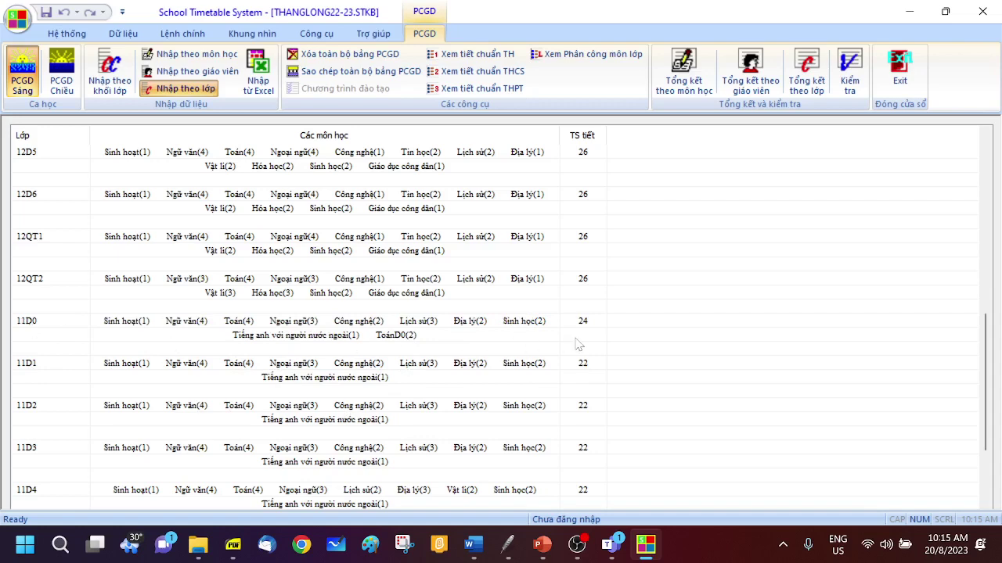
scroll(579, 348, down, 3)
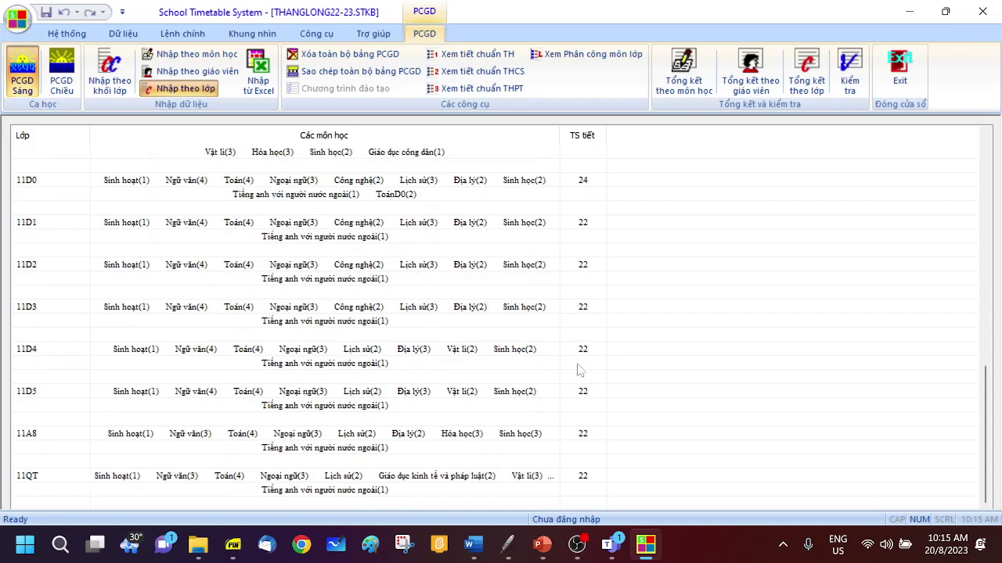
scroll(581, 368, up, 3)
scroll(580, 367, up, 6)
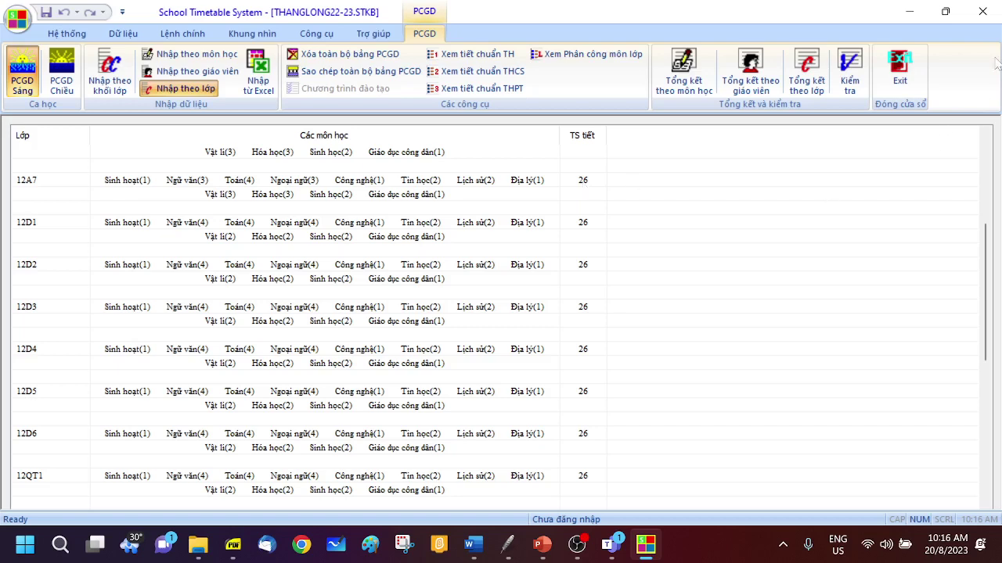
click(898, 74)
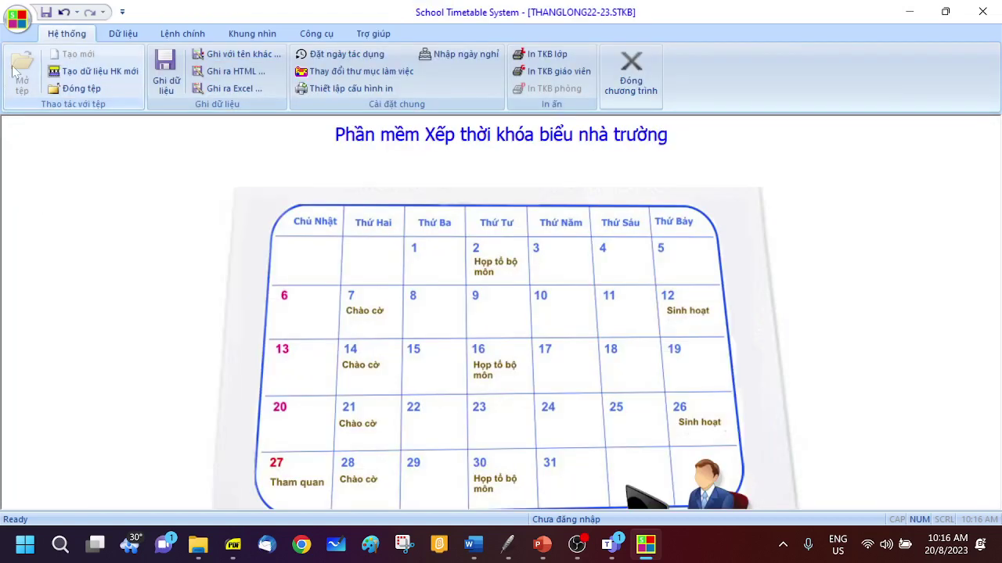
Open the Browse Teacher view without the teacher information window and examine the teachers' morning meeting and off periods across the week.
click(255, 35)
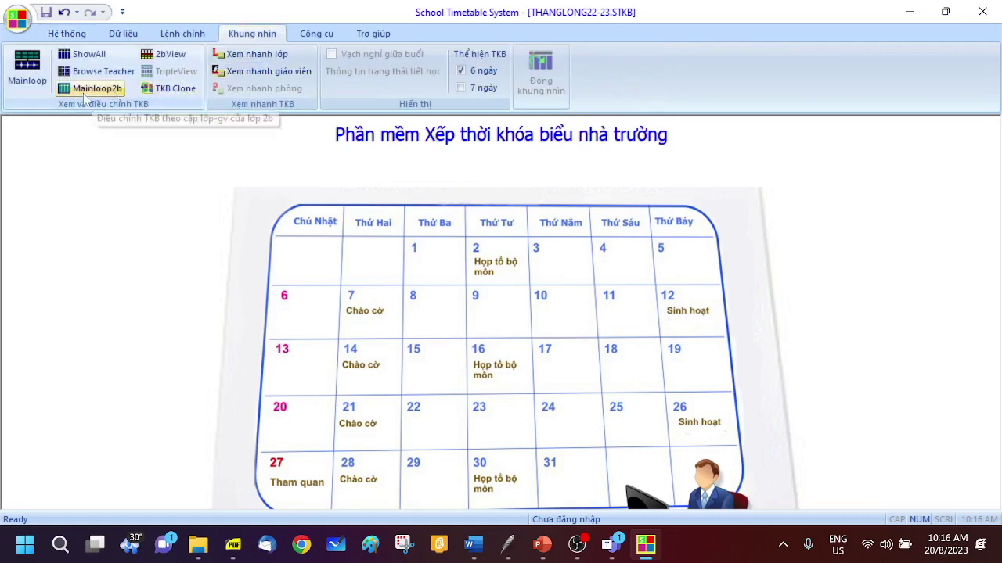
click(108, 71)
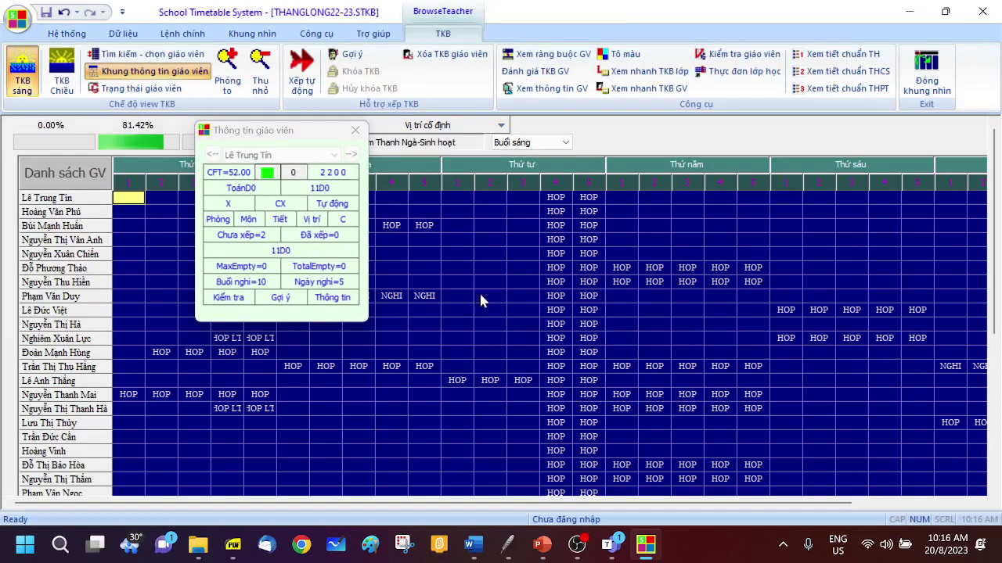
click(354, 132)
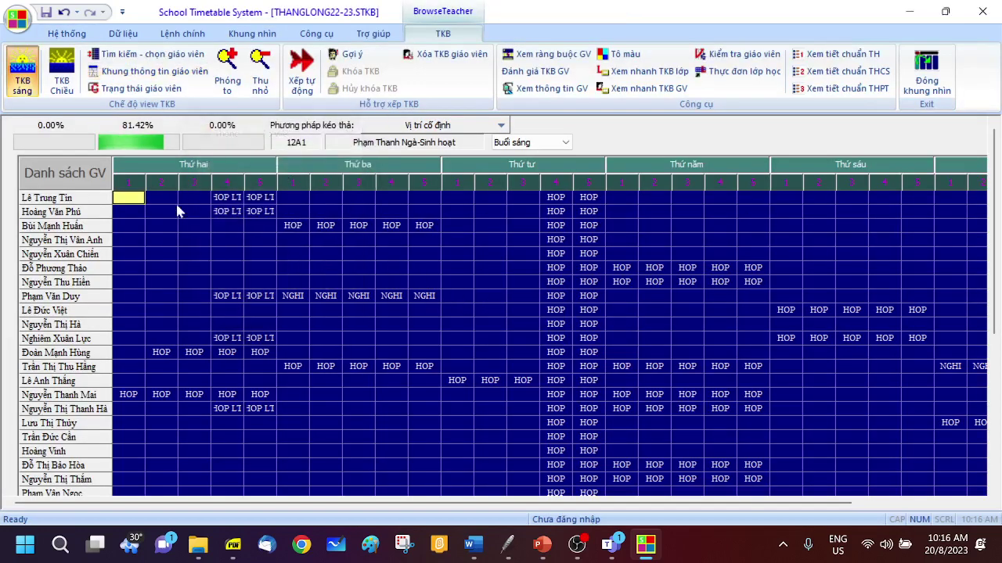
click(16, 92)
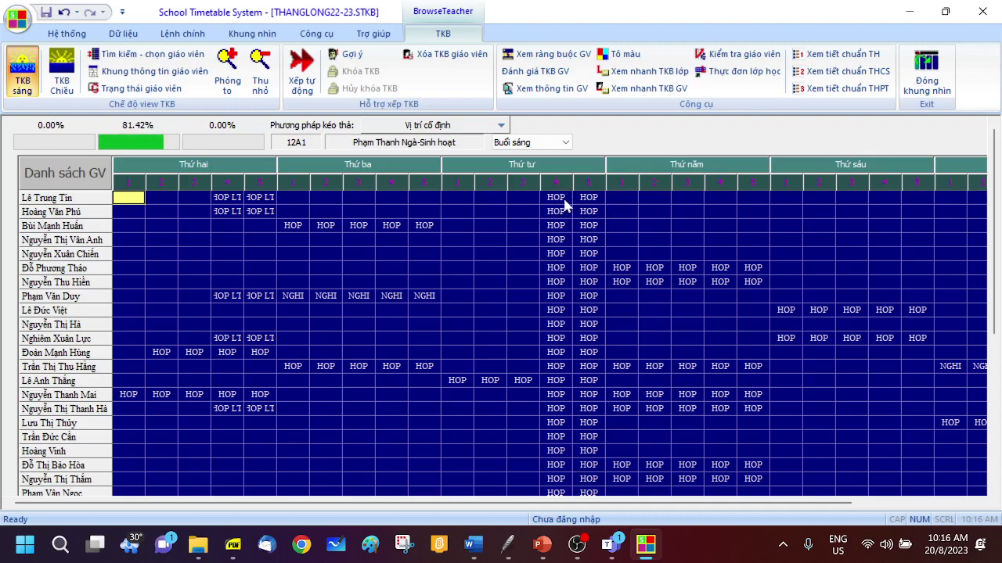
scroll(583, 286, down, 6)
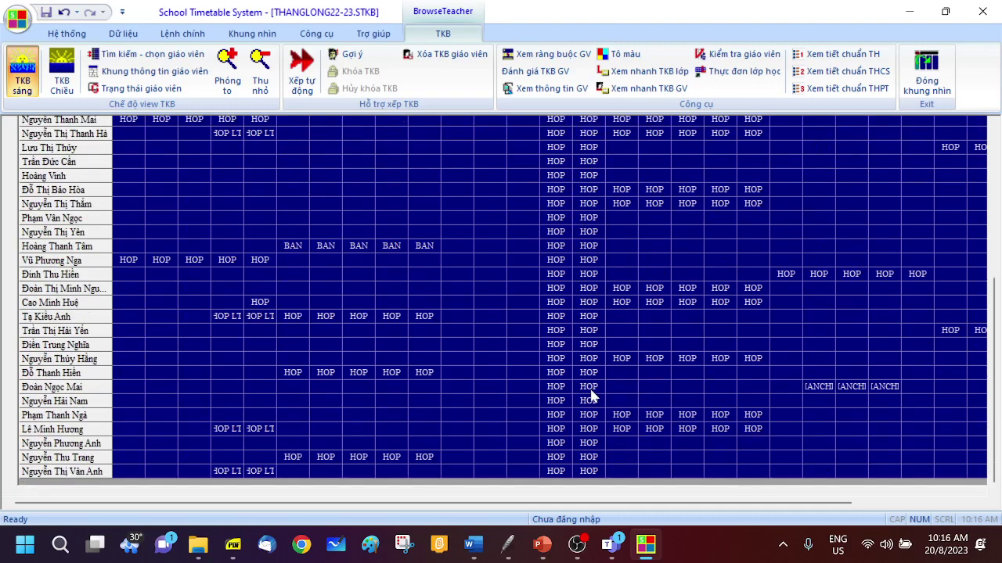
scroll(591, 395, up, 6)
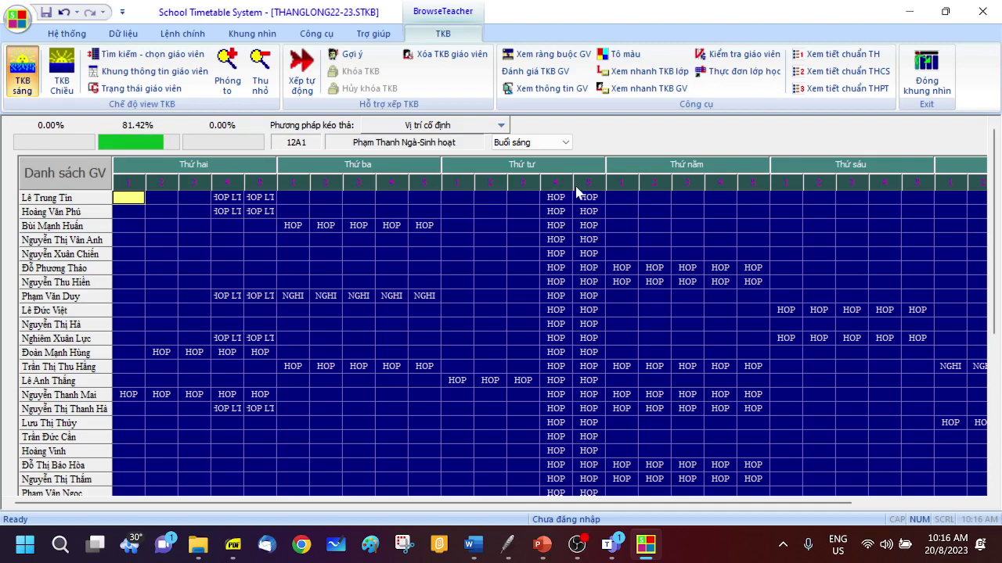
scroll(585, 426, down, 6)
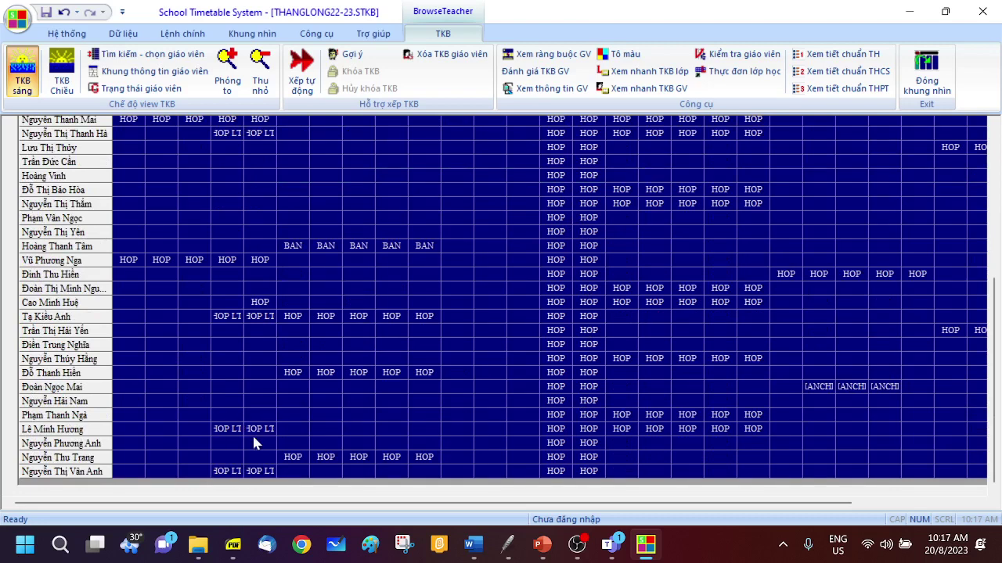
Inspect the other meeting types available under Pick for the last listed teacher's Monday period 4, and close the teacher view.
right_click(235, 475)
mouse_move(287, 464)
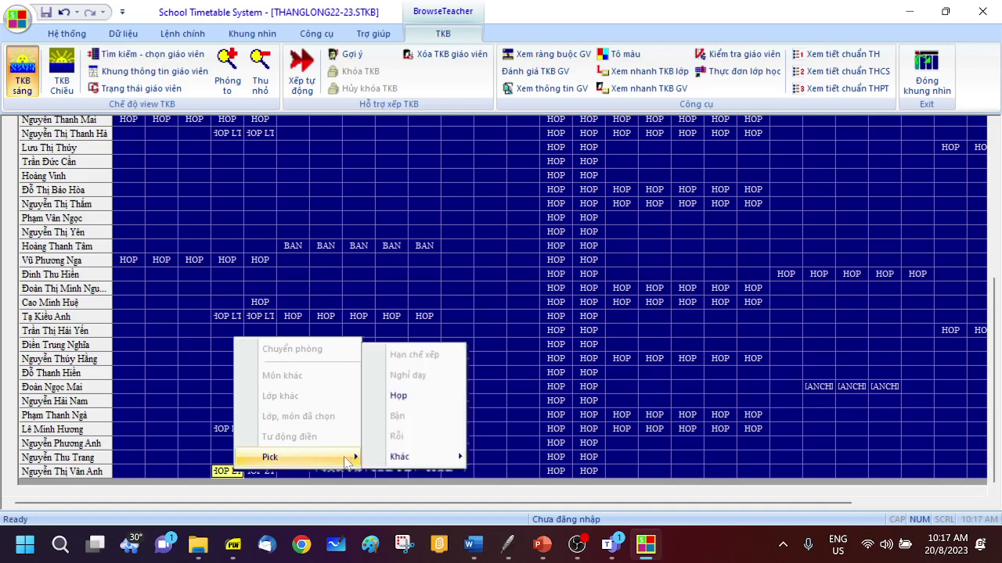
mouse_move(382, 463)
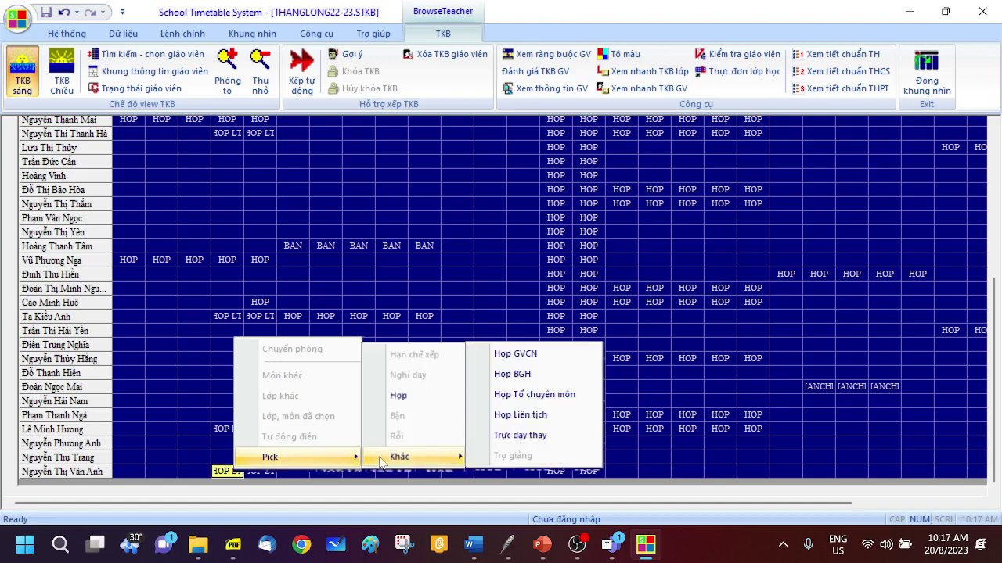
click(225, 479)
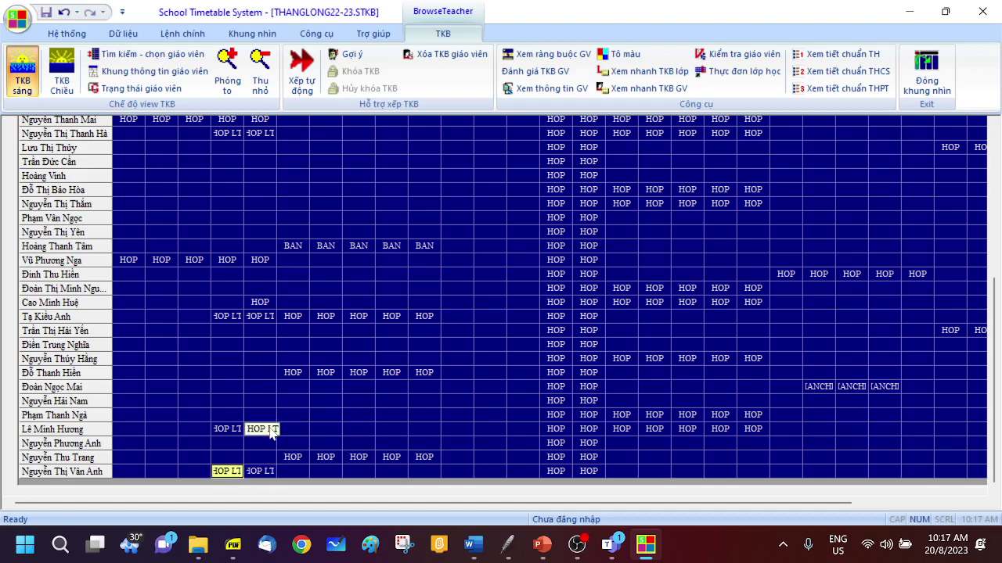
scroll(274, 460, up, 5)
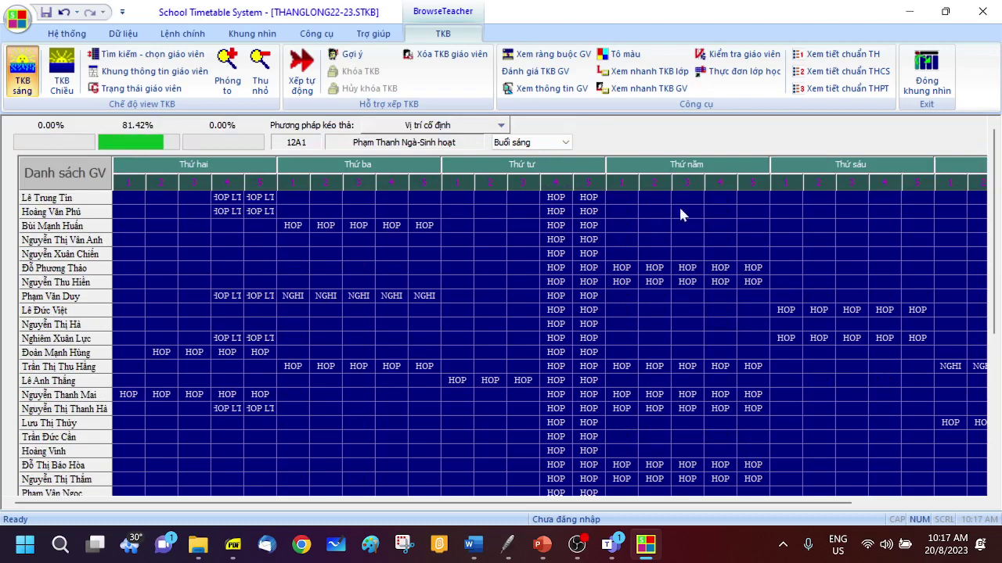
drag(470, 505, 522, 507)
click(924, 83)
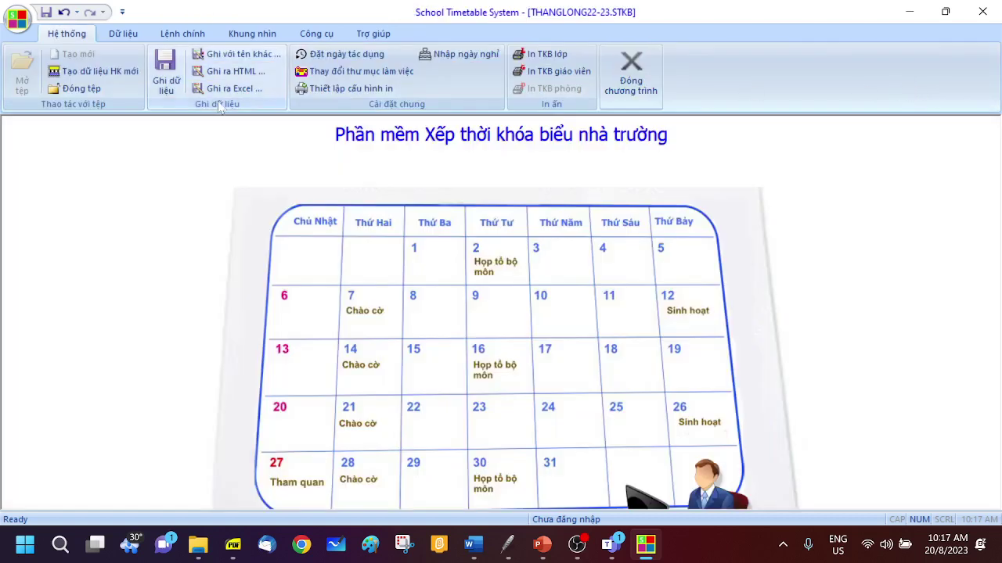
Recheck the total morning periods of the grade 12 and grade 11 classes in the by-class teaching assignments.
click(125, 36)
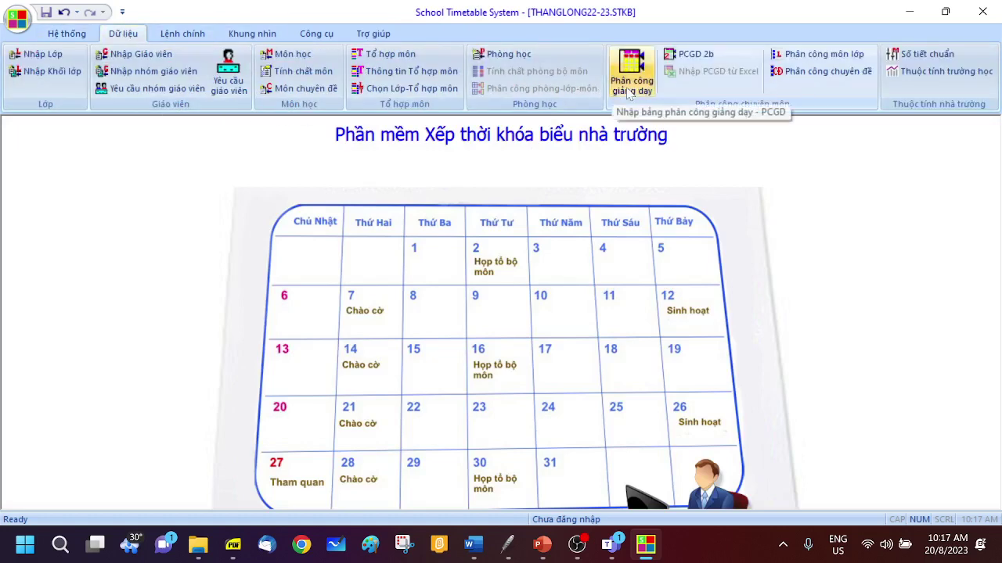
click(629, 92)
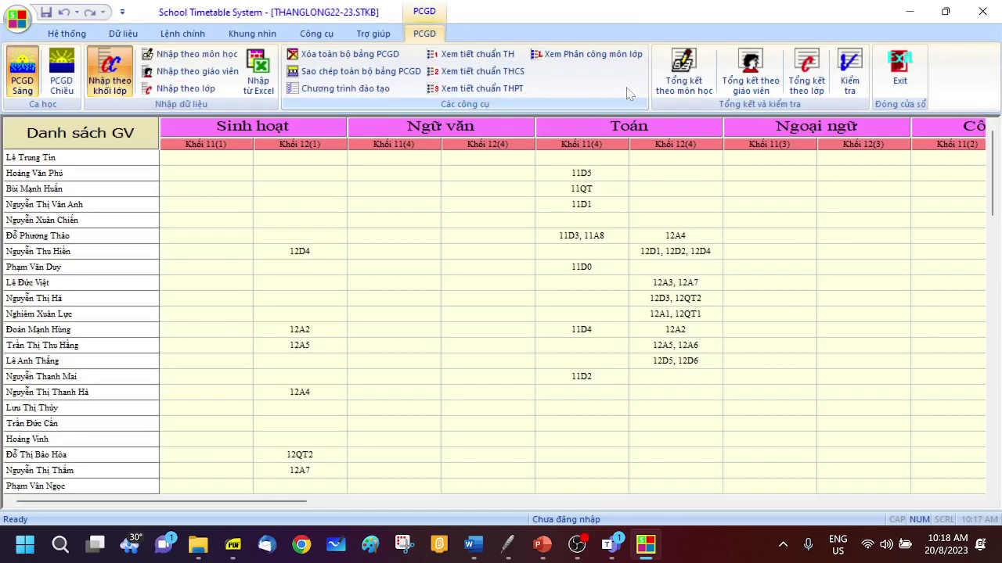
click(200, 91)
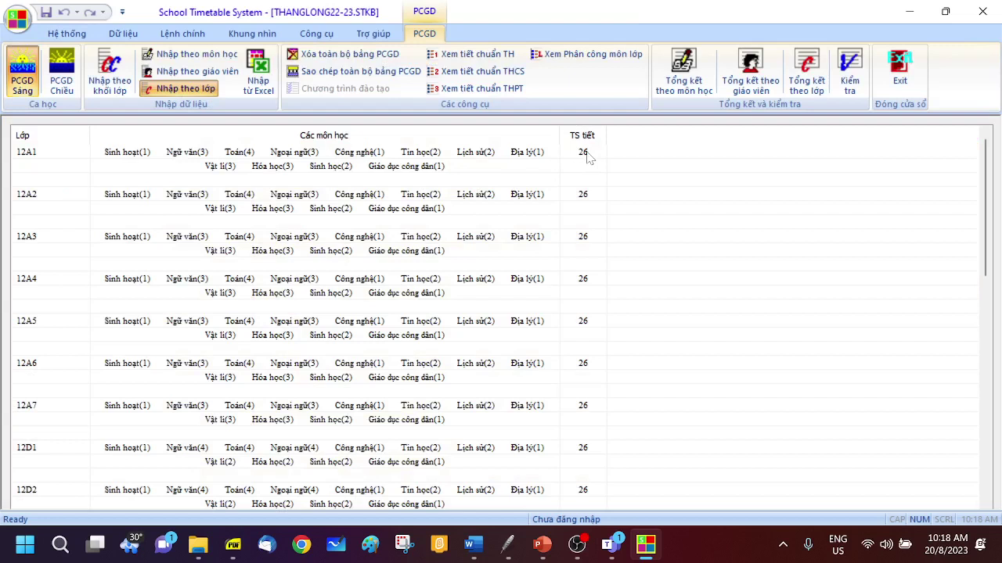
scroll(580, 313, down, 2)
scroll(583, 446, down, 2)
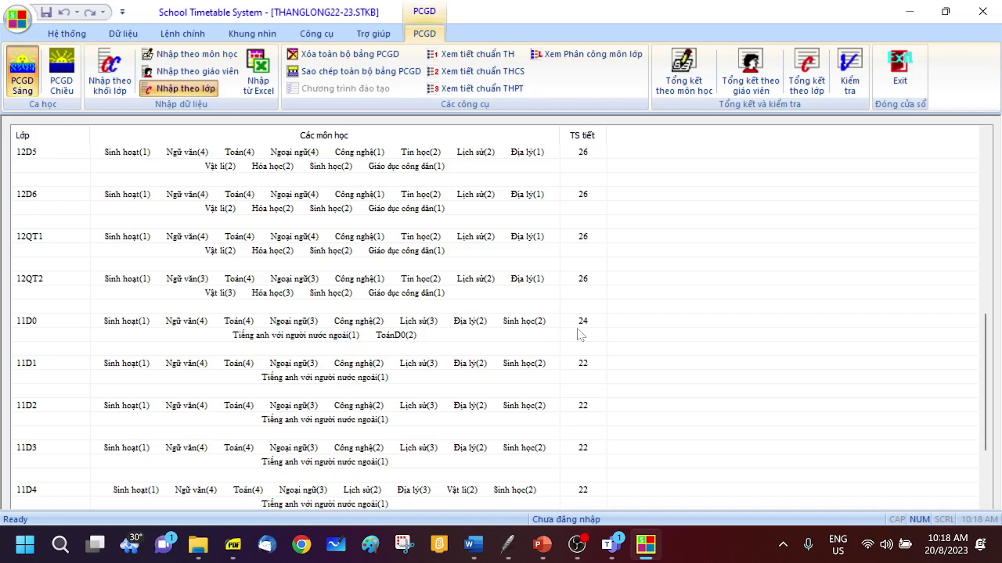
click(900, 68)
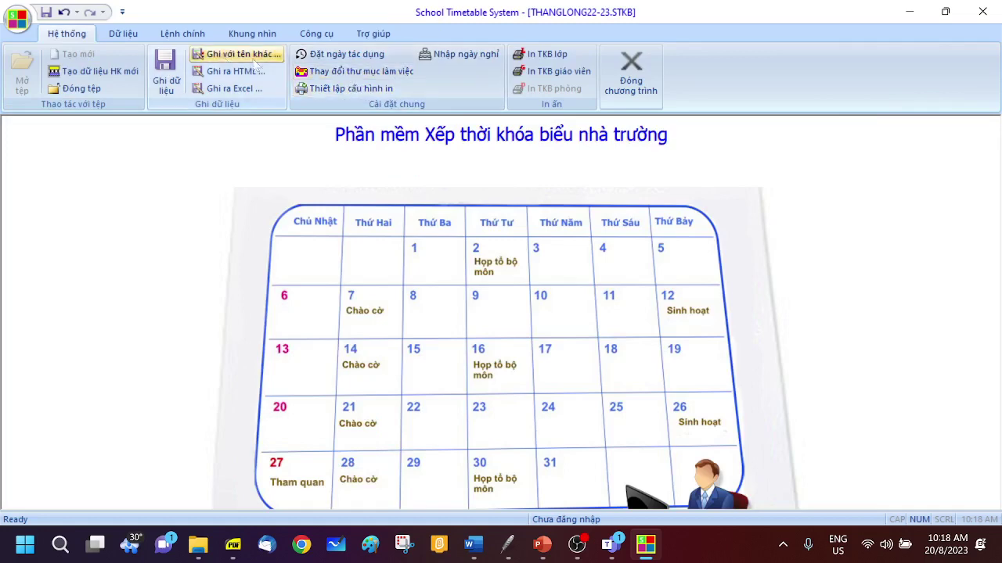
Place no-class periods (Xếp tiết không học) for the whole school in Wednesday morning periods 4 and 5.
click(181, 39)
click(109, 57)
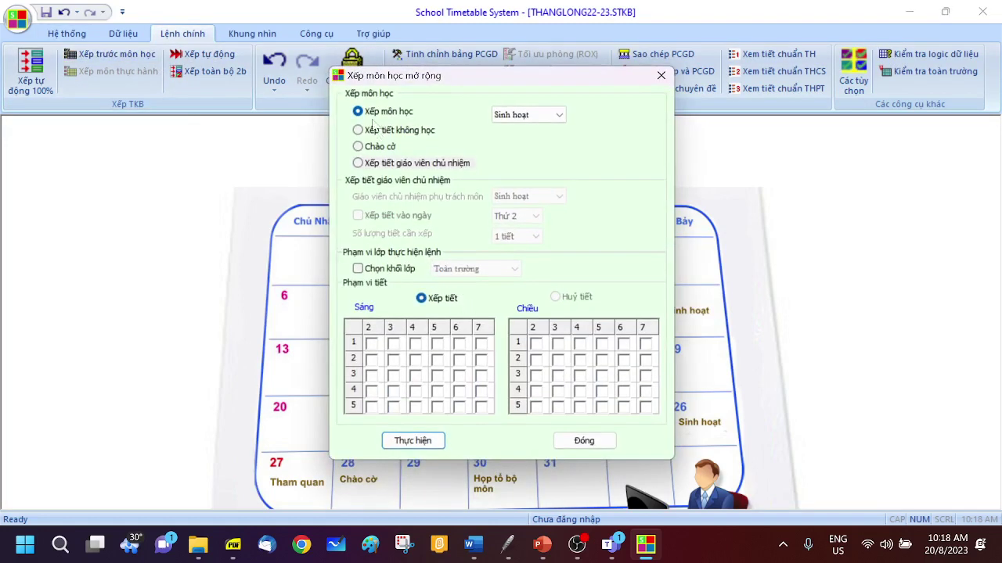
click(357, 131)
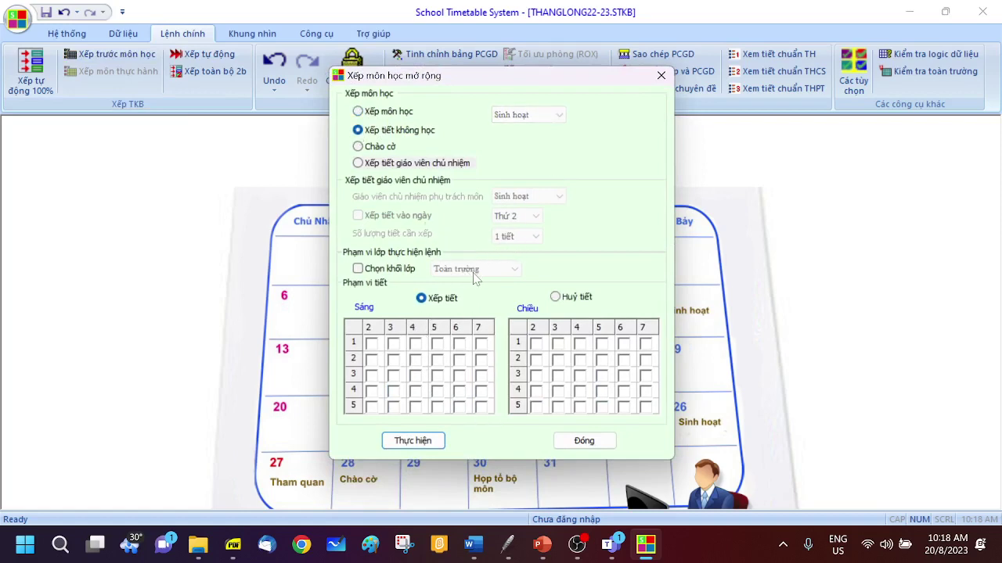
click(416, 391)
click(415, 406)
click(412, 441)
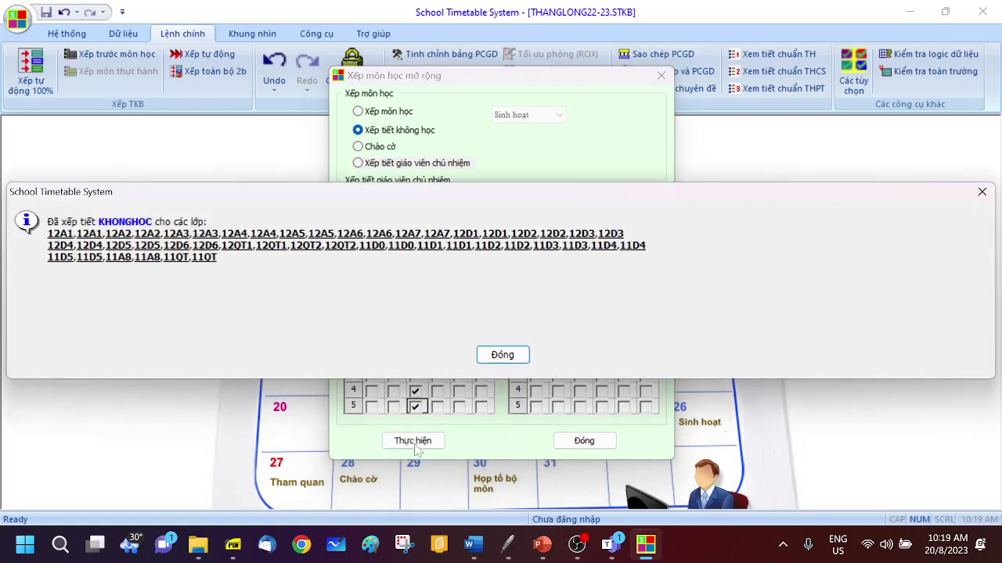
click(507, 360)
click(585, 441)
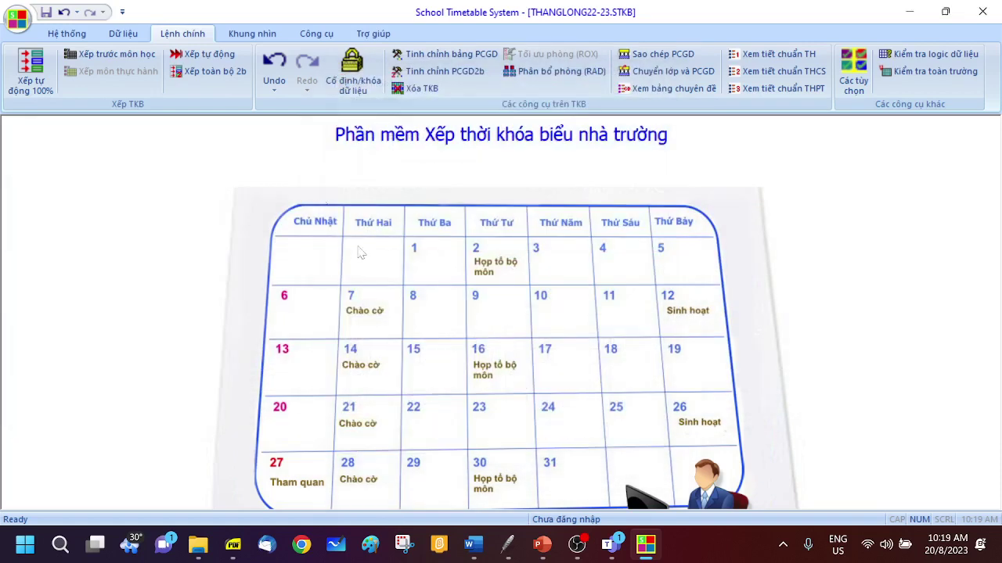
Check the Wednesday no-class periods of the grade 12 classes in the ShowAll timetable, and close the view.
click(250, 34)
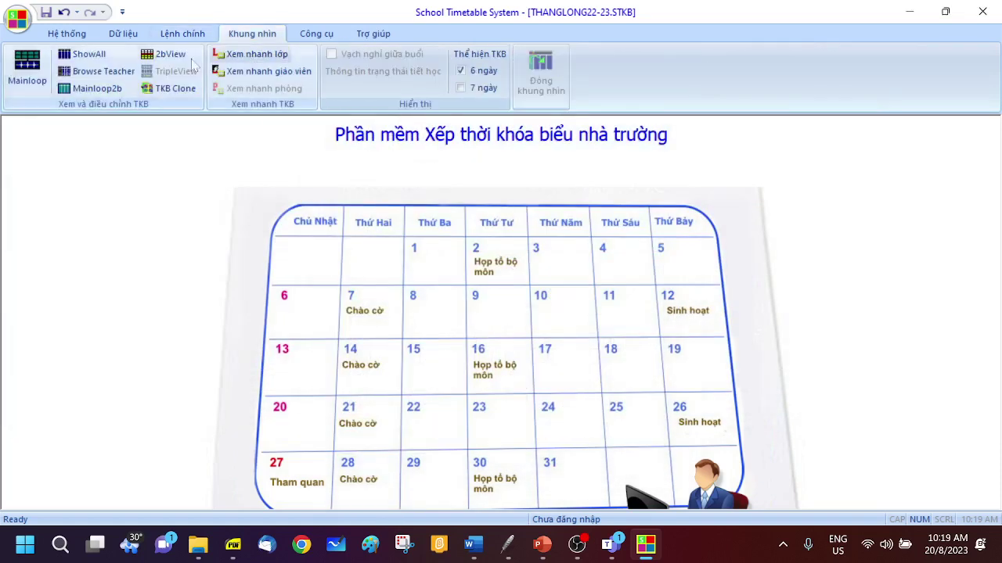
click(84, 54)
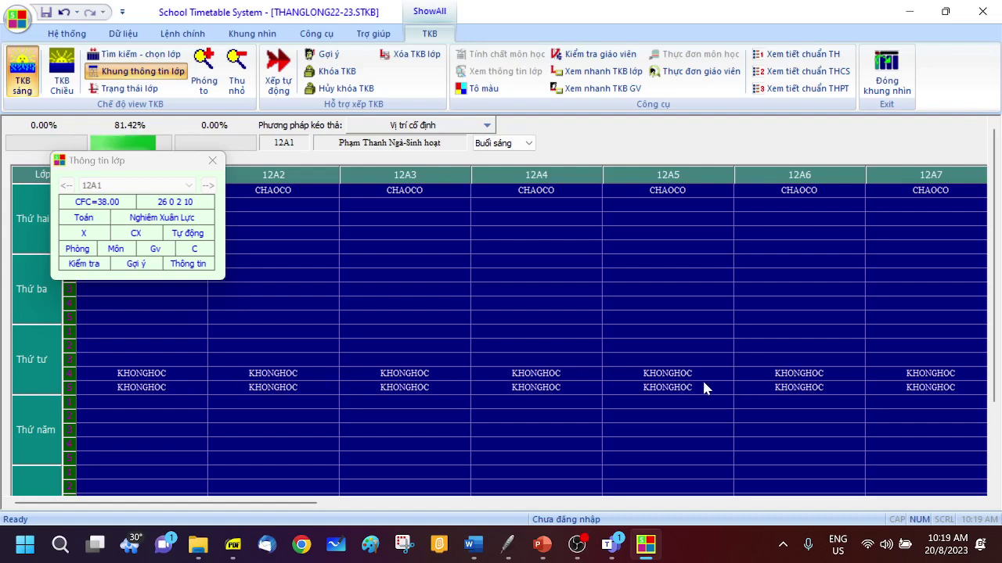
click(887, 93)
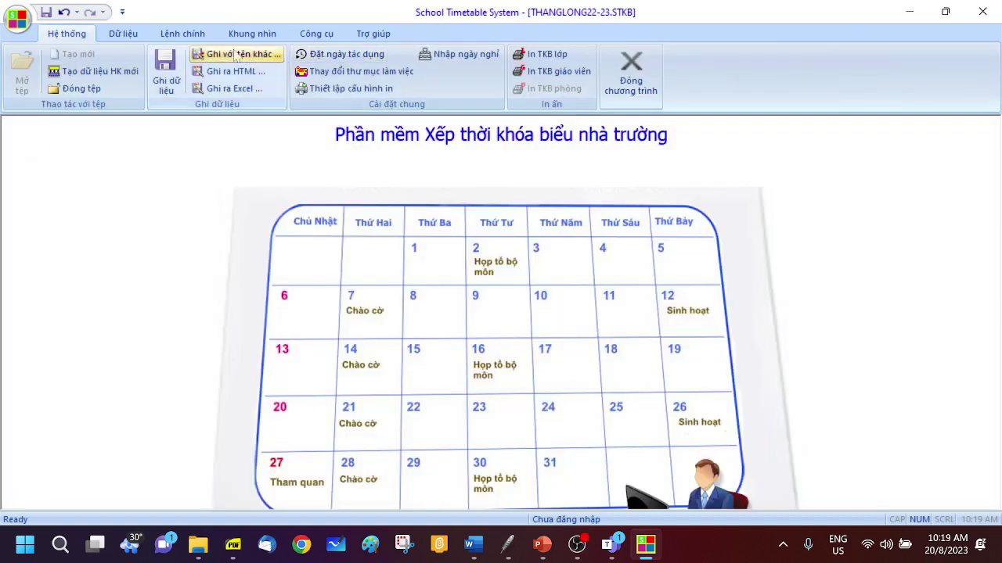
Place a no-class period (Xếp tiết không học) for Khối 12 in Friday morning period 5.
click(205, 36)
click(125, 54)
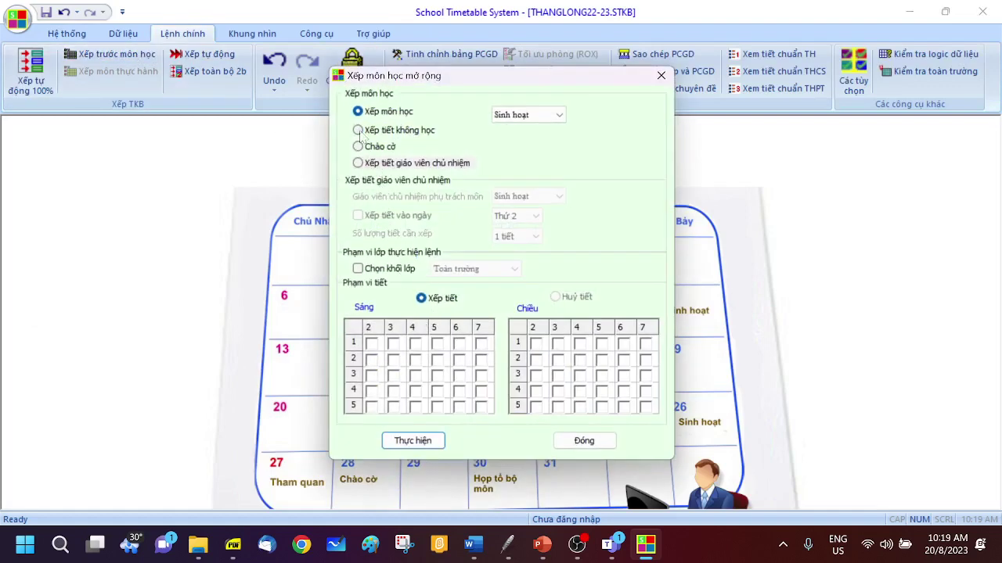
click(358, 130)
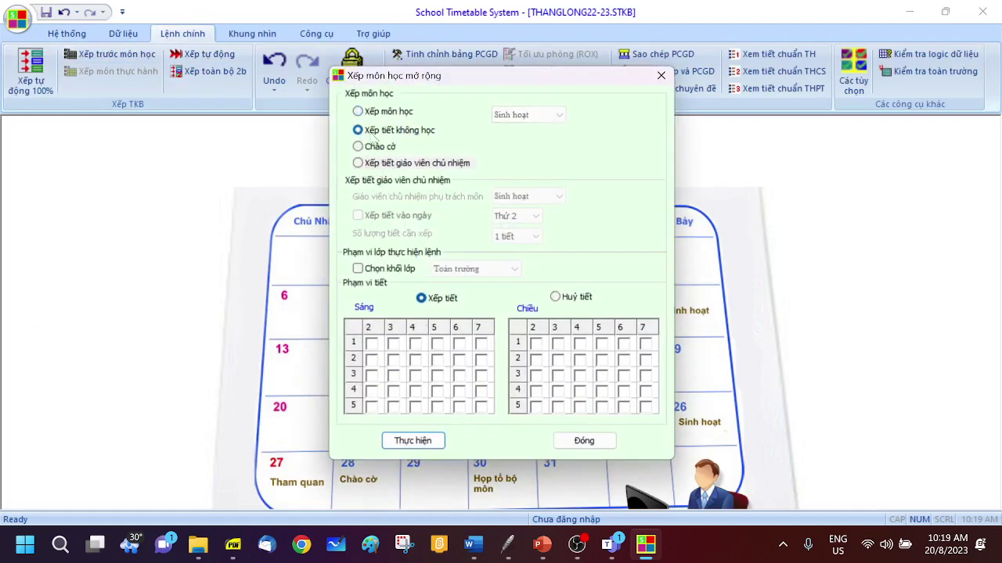
click(357, 270)
click(464, 268)
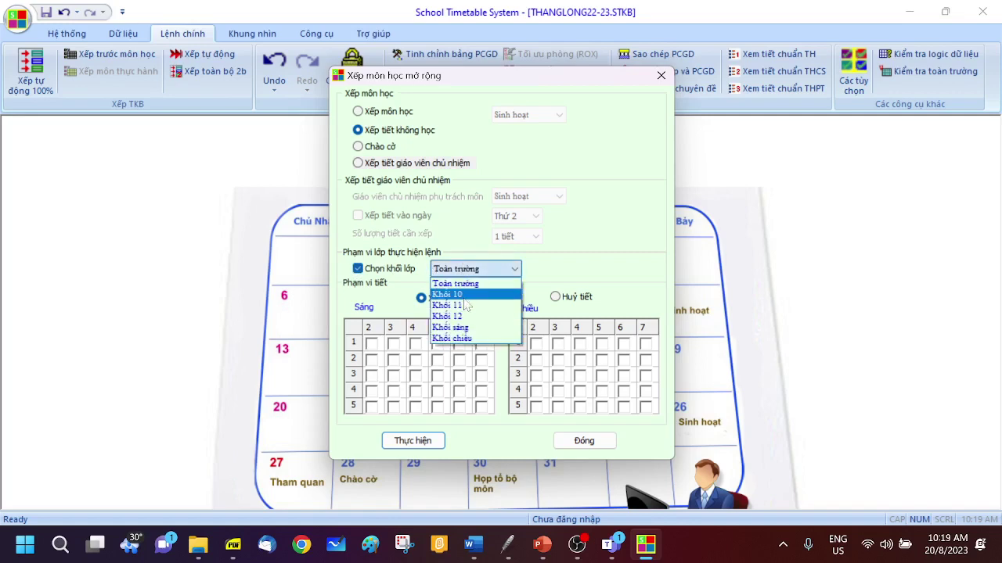
click(464, 317)
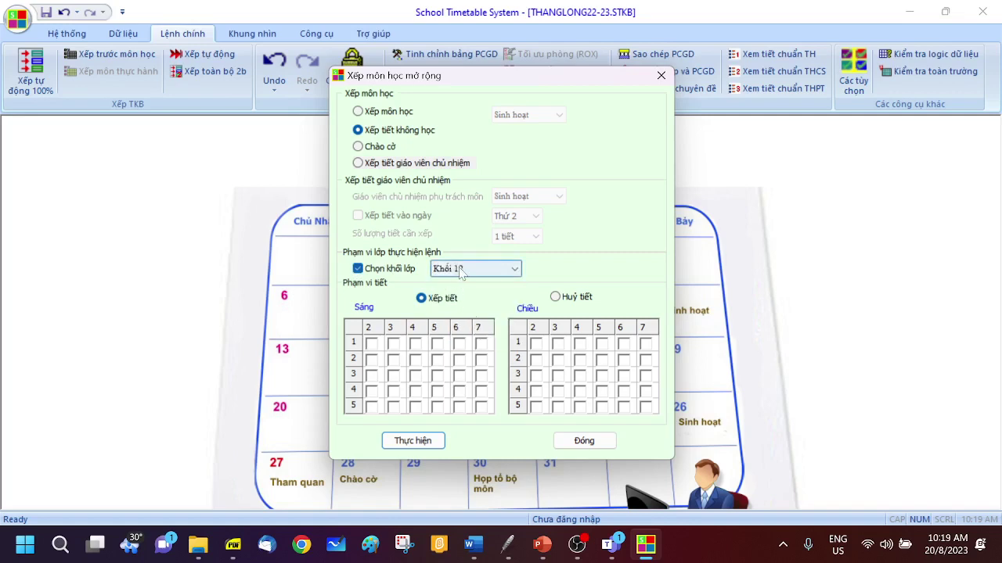
click(459, 406)
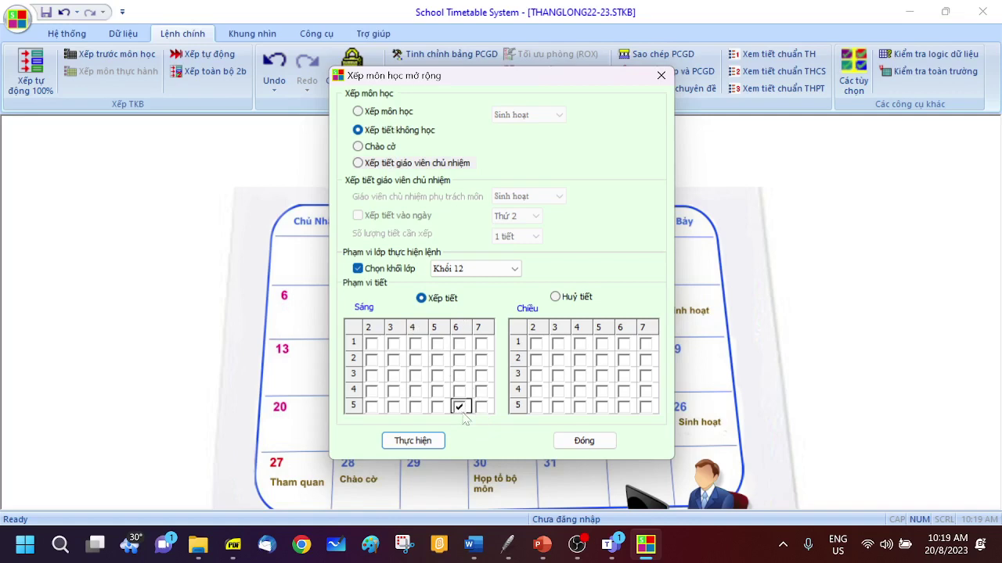
click(429, 441)
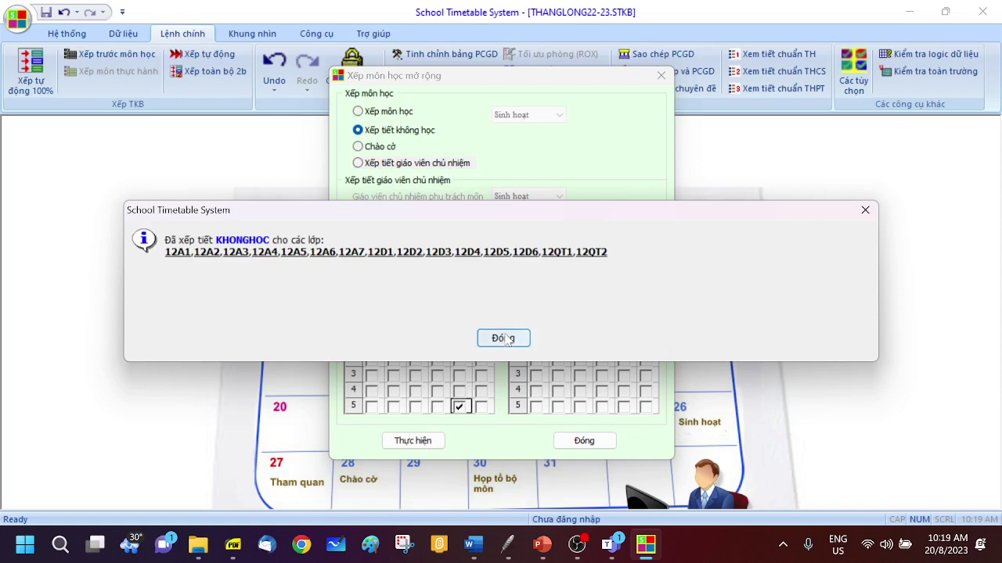
click(503, 338)
click(584, 441)
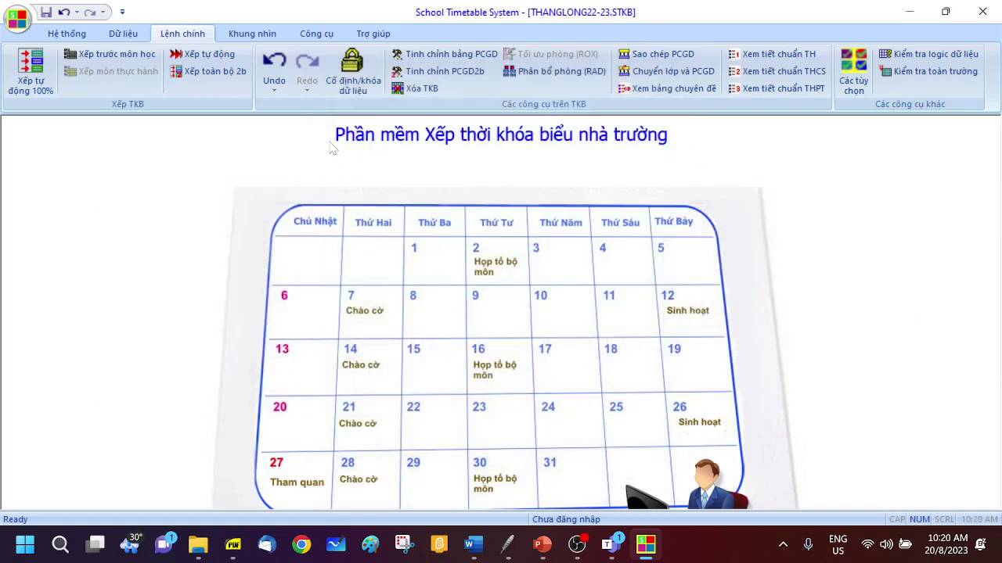
Review the no-class periods across the grade 12 and 11 classes in ShowAll without the class information window, and close the view.
click(243, 35)
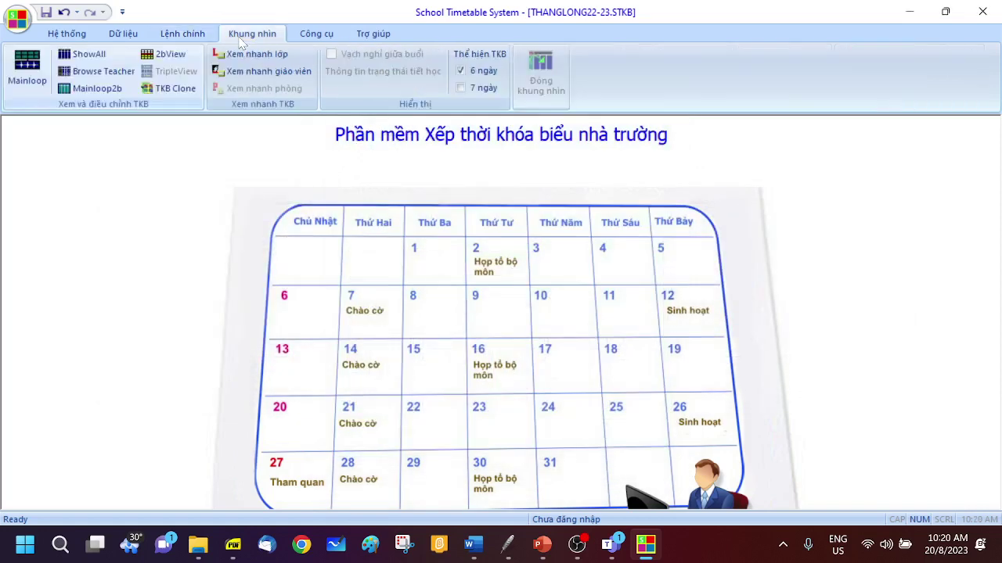
click(93, 54)
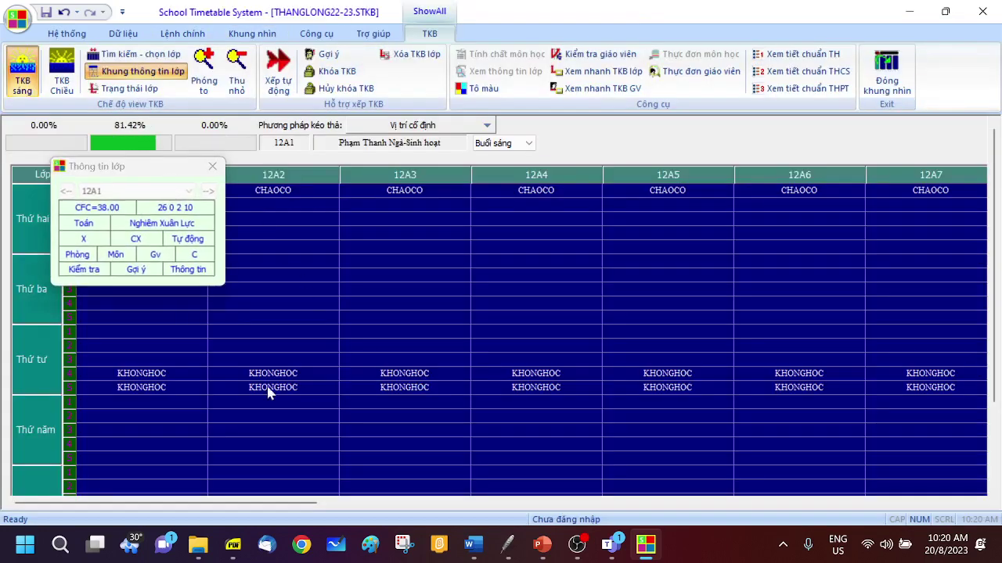
click(212, 166)
scroll(376, 348, down, 5)
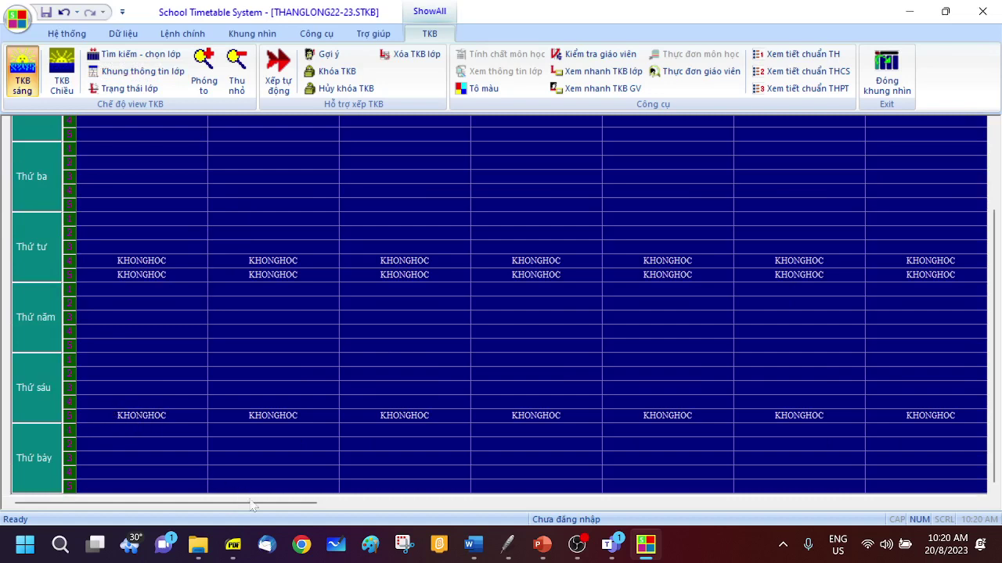
drag(260, 506, 845, 495)
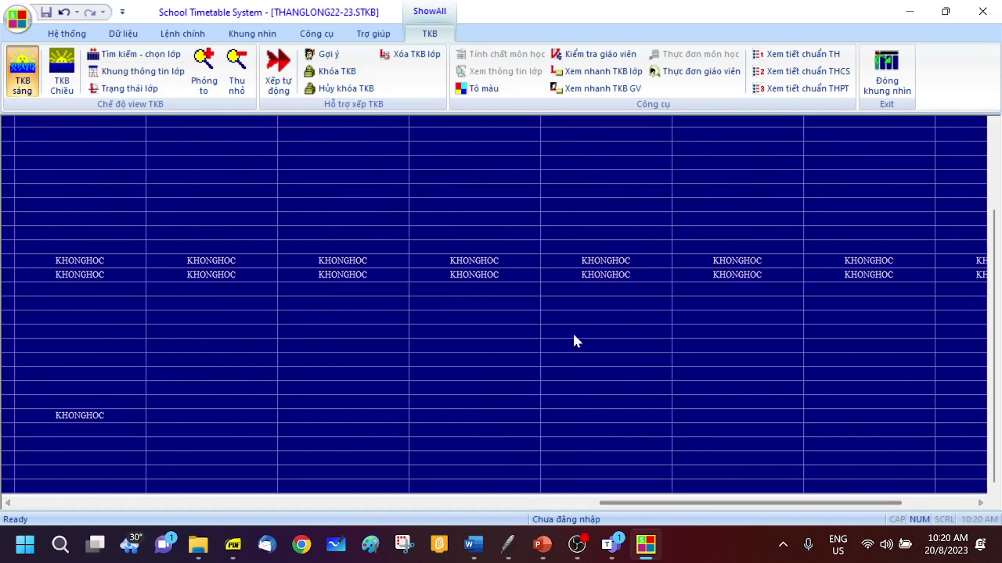
scroll(564, 313, up, 3)
scroll(562, 286, down, 3)
scroll(561, 286, up, 3)
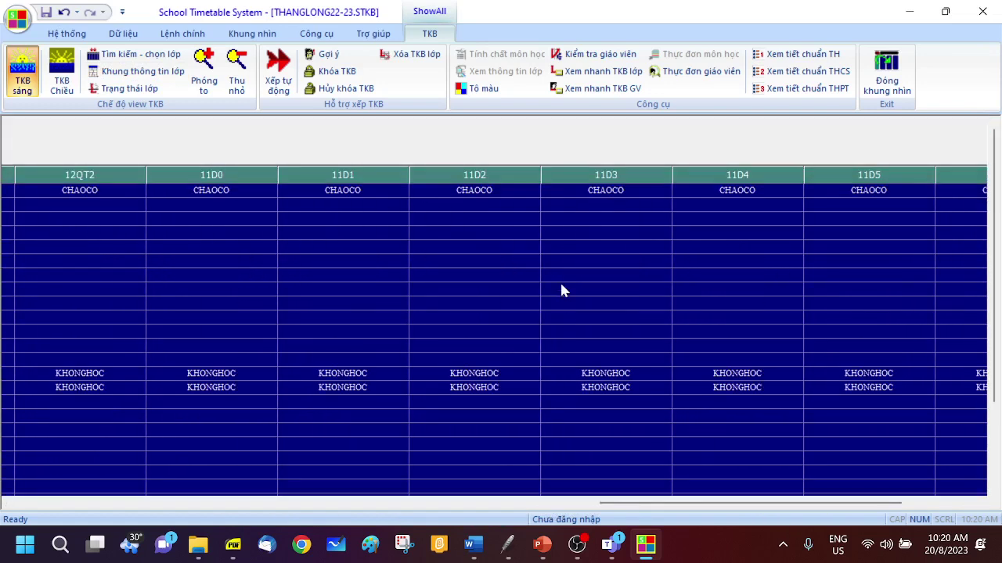
click(887, 72)
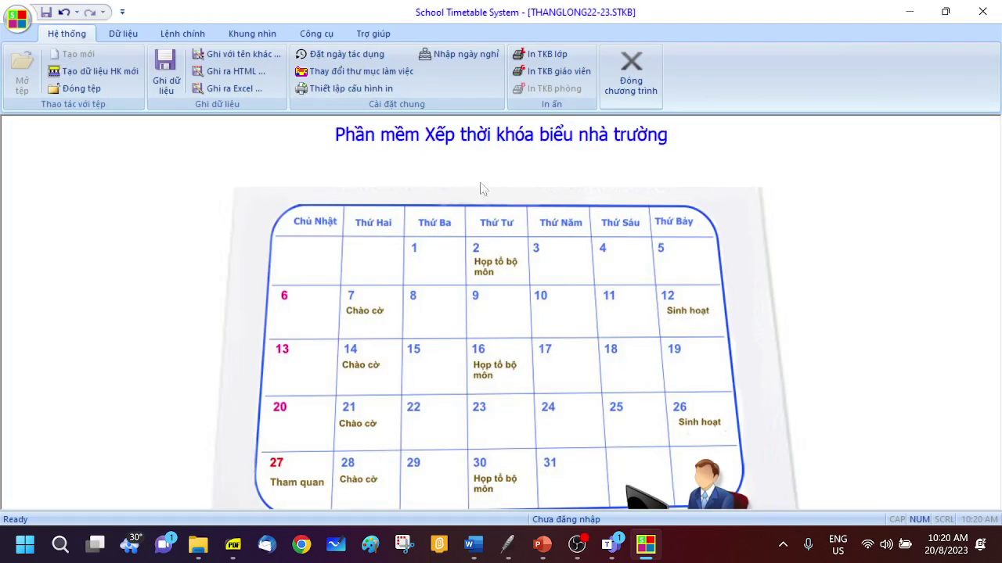
Compare the total morning periods of the grade 11 classes in the by-class teaching assignments, and close the assignment table.
click(125, 34)
click(634, 86)
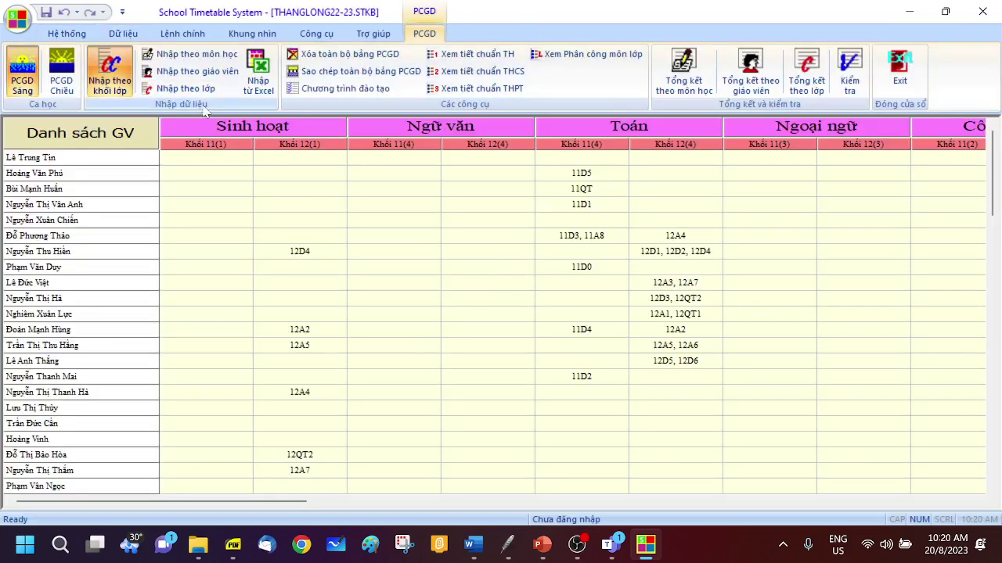
click(186, 88)
scroll(442, 348, down, 4)
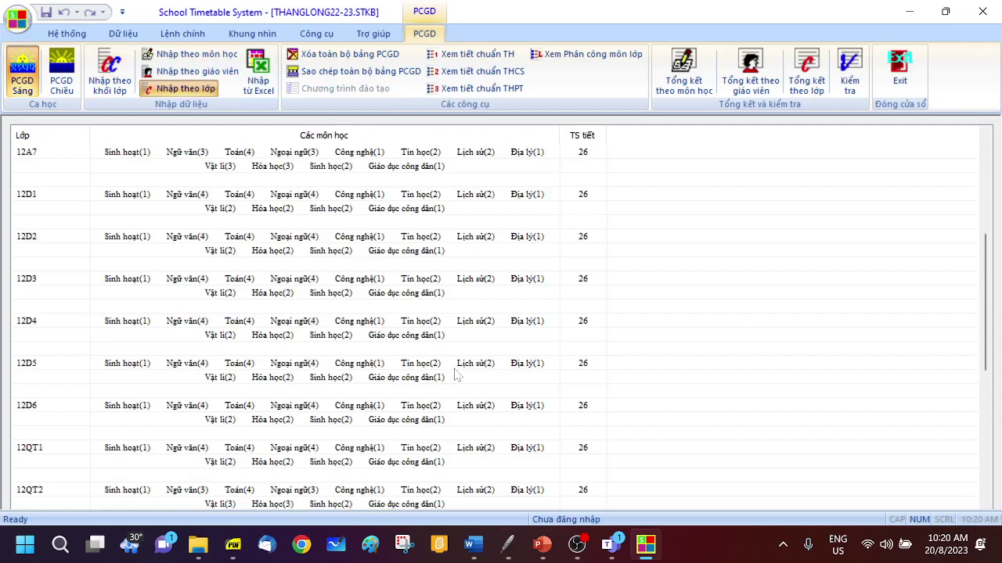
scroll(458, 375, down, 1)
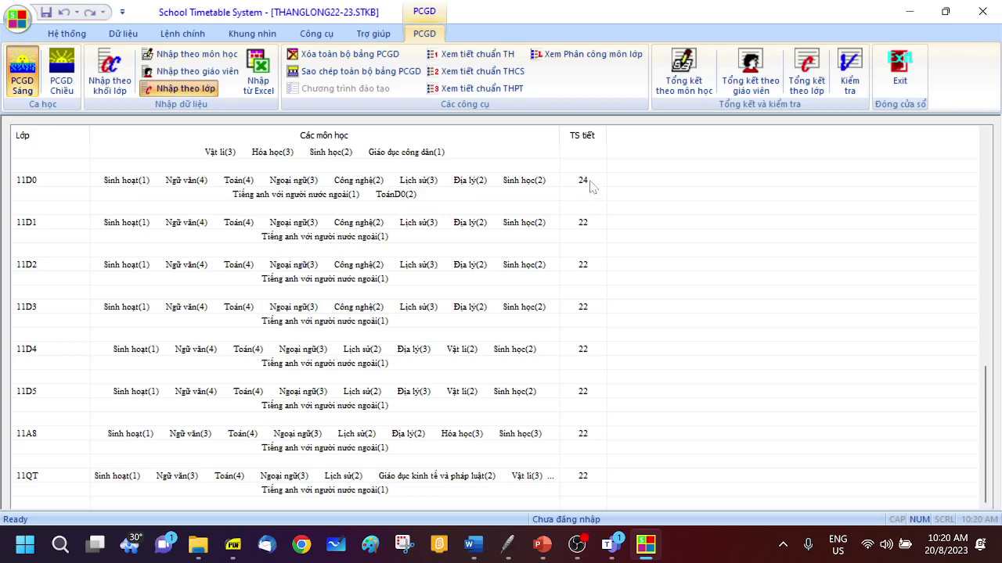
click(902, 81)
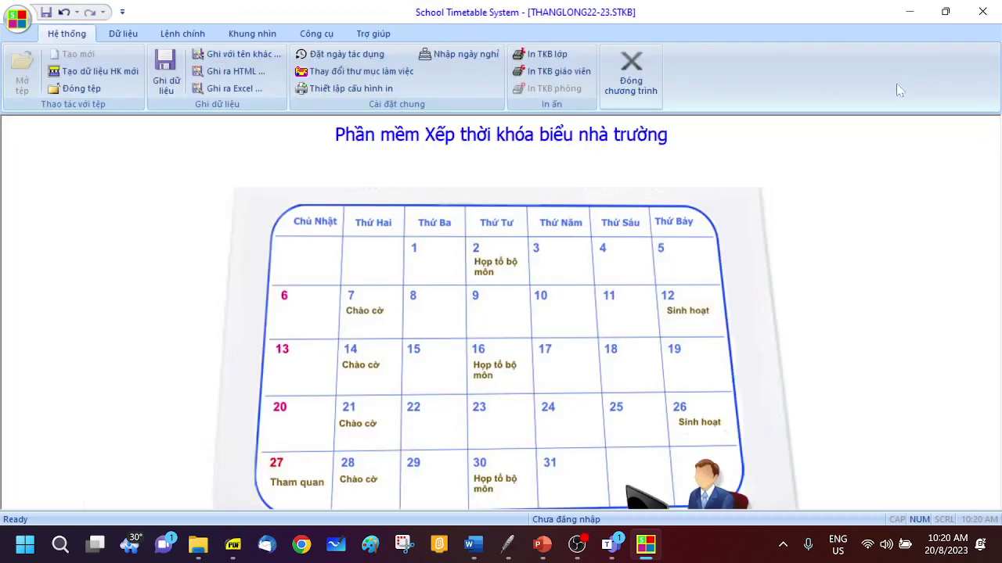
Place no-class periods (Xếp tiết không học) for Khối 11 in morning period 5 on Monday, Tuesday, Thursday, Friday and Saturday.
click(188, 34)
click(116, 54)
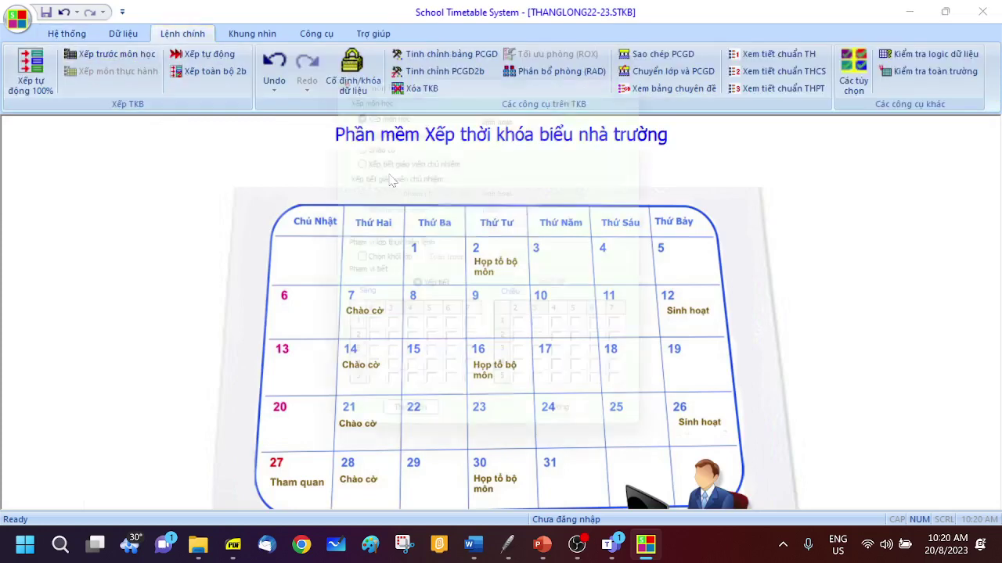
click(358, 130)
click(358, 268)
click(458, 270)
click(455, 306)
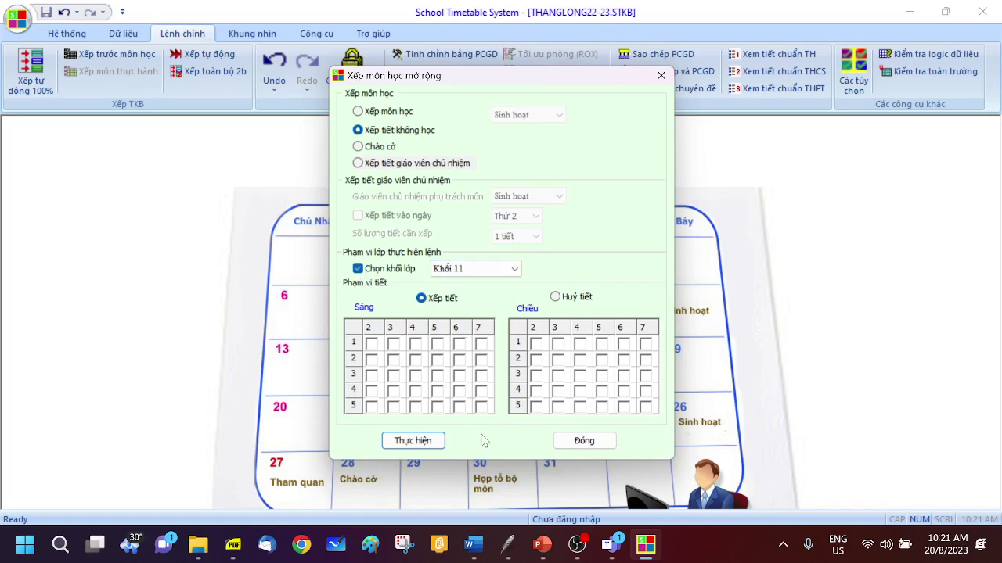
click(371, 407)
click(393, 407)
click(438, 407)
click(460, 407)
click(481, 407)
click(437, 443)
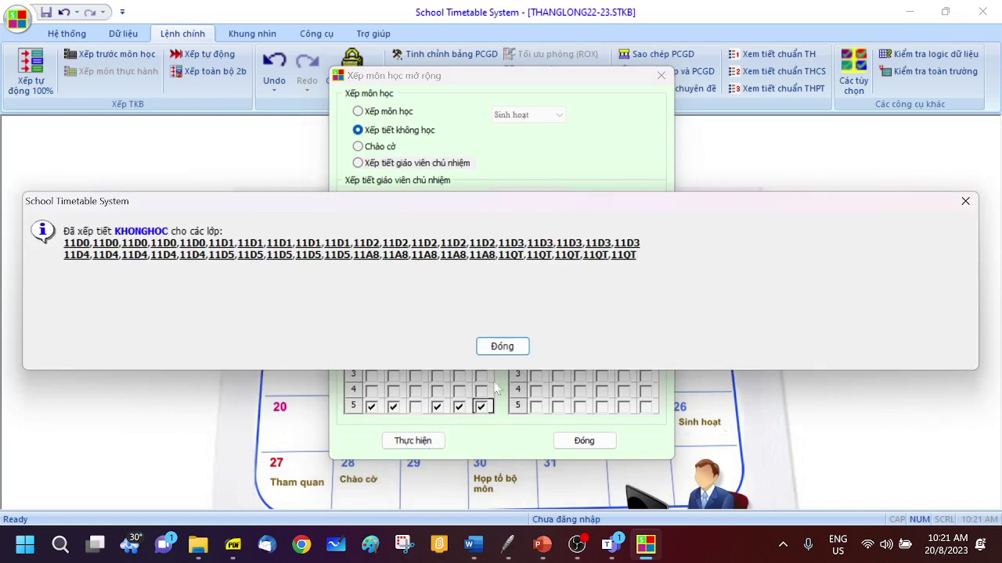
click(510, 350)
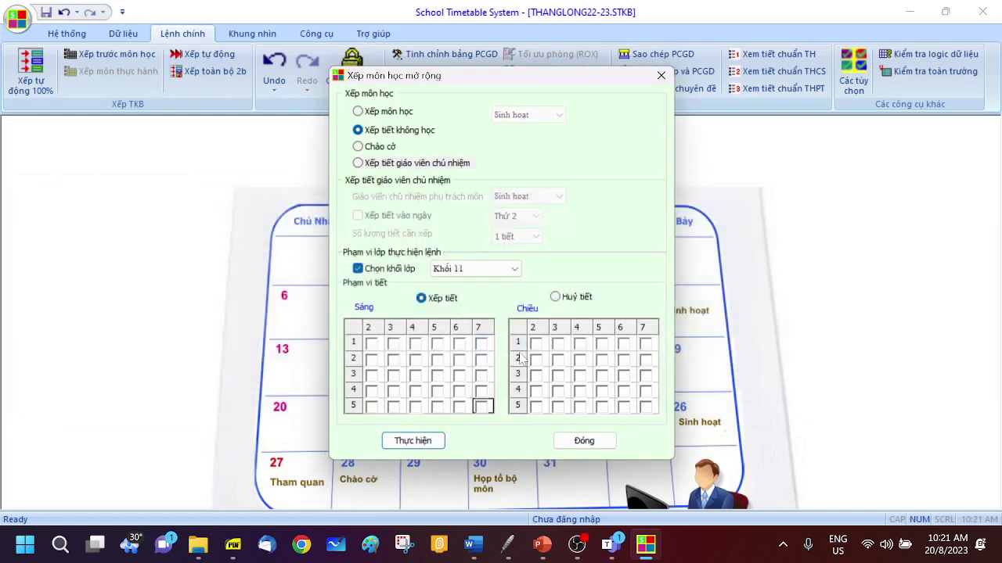
click(661, 76)
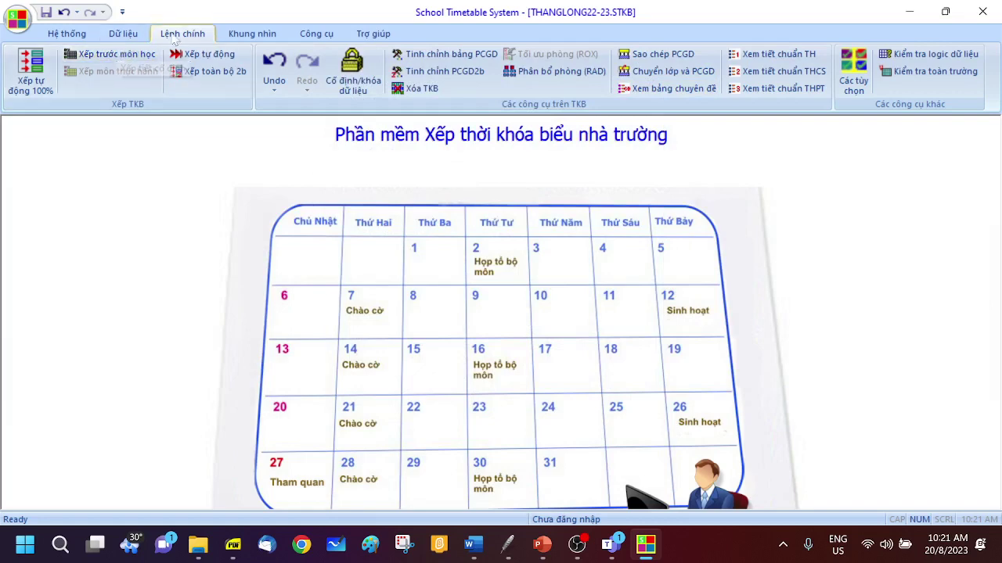
Examine the no-class periods of the grade 12 and grade 11 classes across the week in the ShowAll morning timetable.
click(244, 36)
click(89, 55)
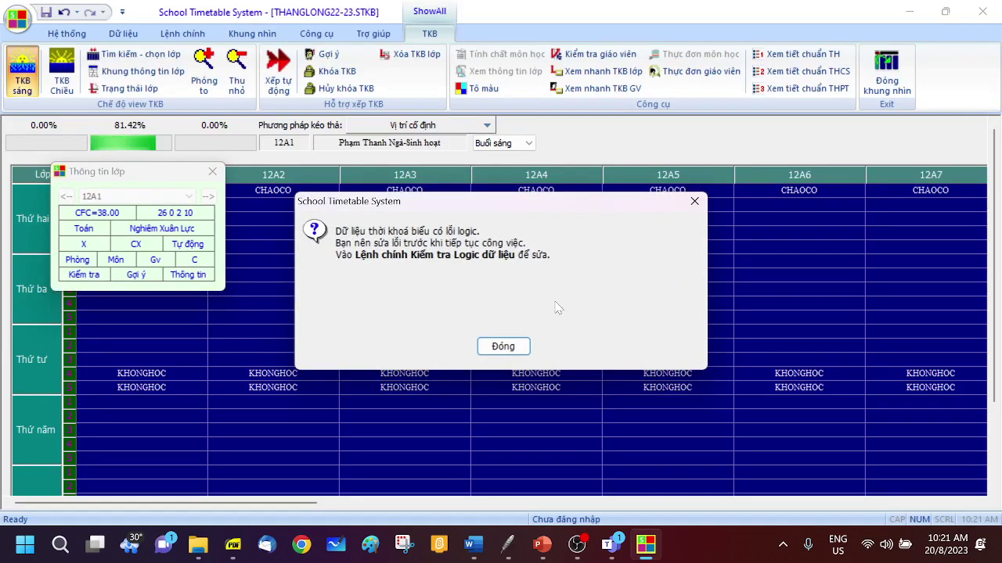
click(508, 347)
scroll(509, 351, down, 3)
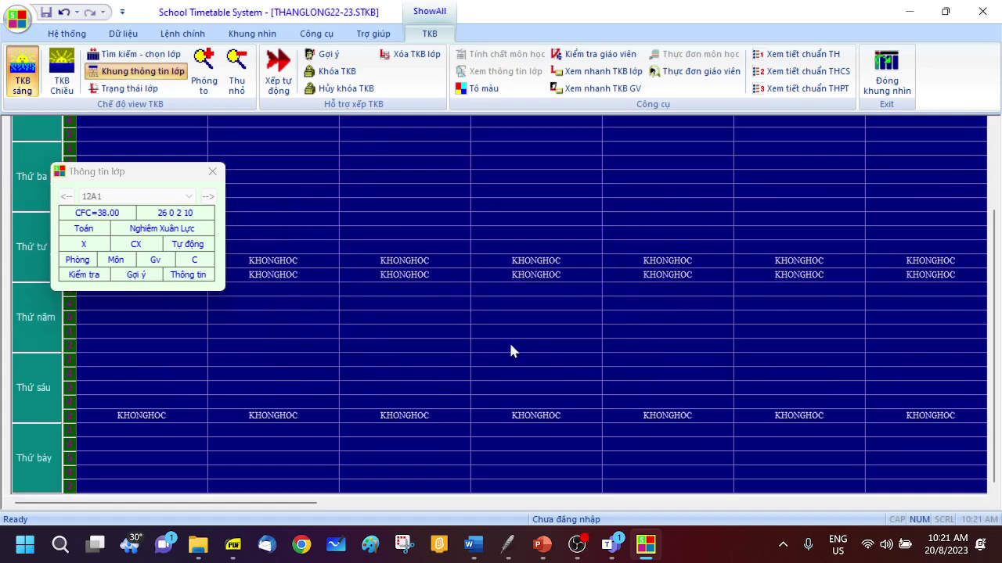
scroll(129, 438, up, 3)
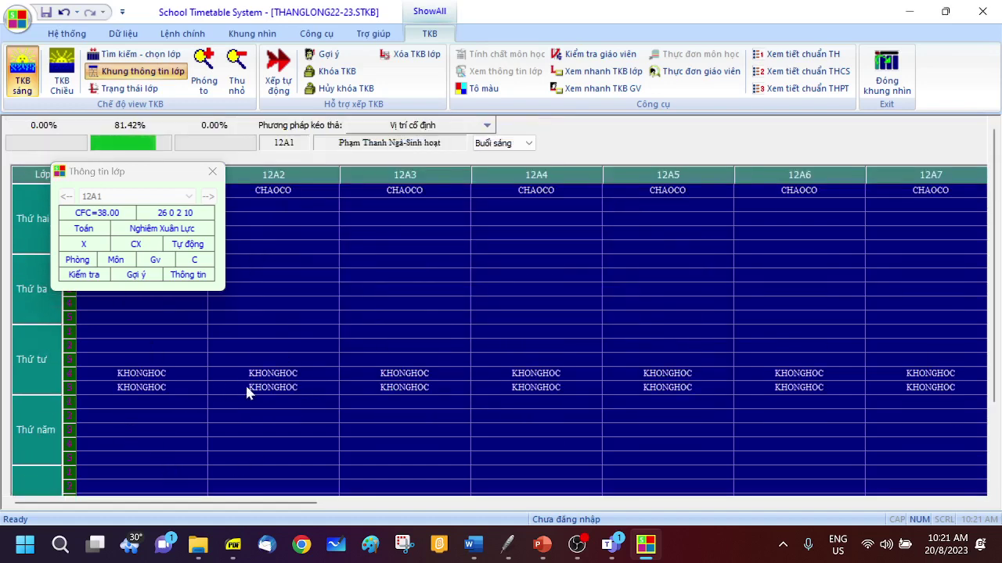
drag(266, 505, 831, 489)
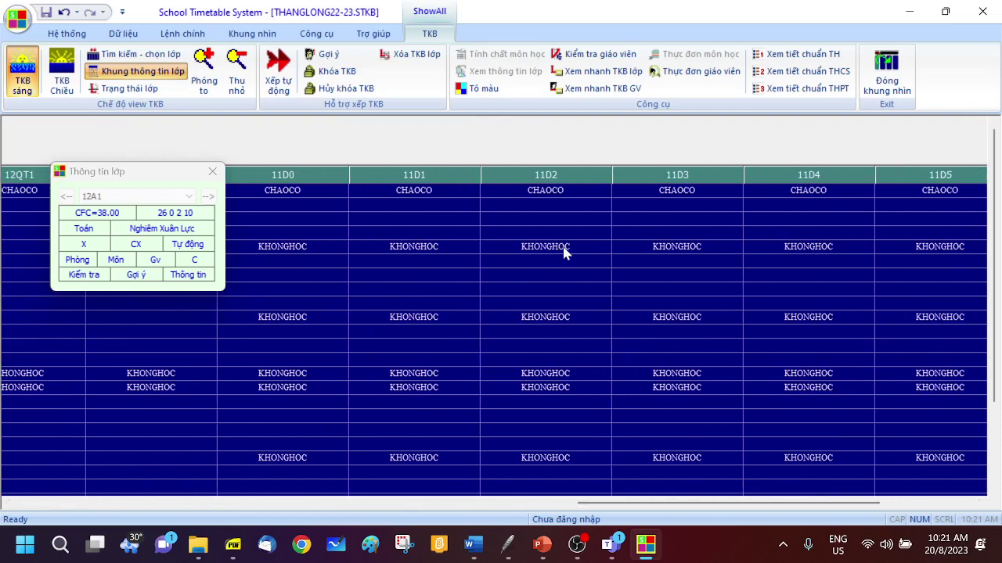
scroll(572, 289, down, 2)
scroll(572, 291, up, 2)
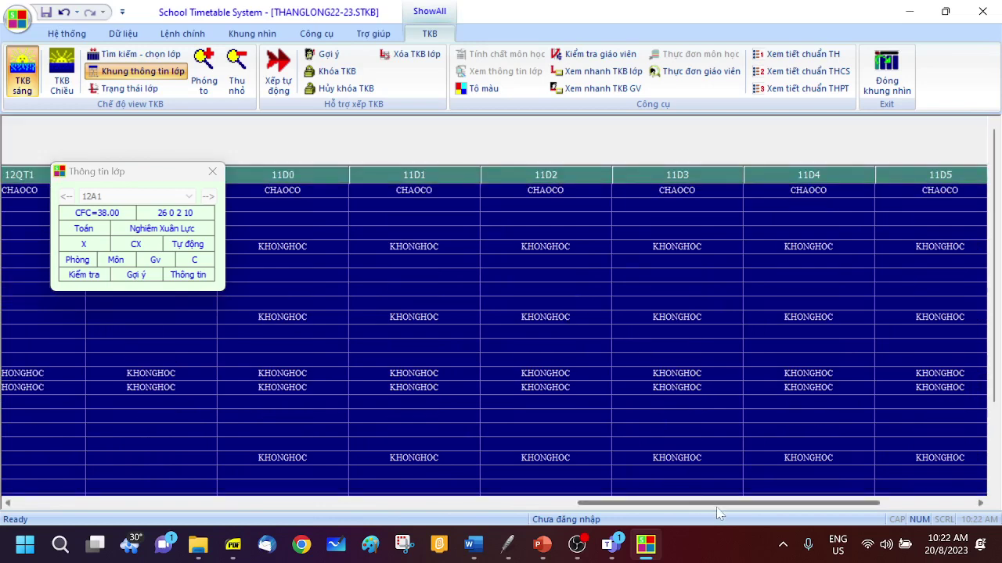
scroll(718, 507, left, 4)
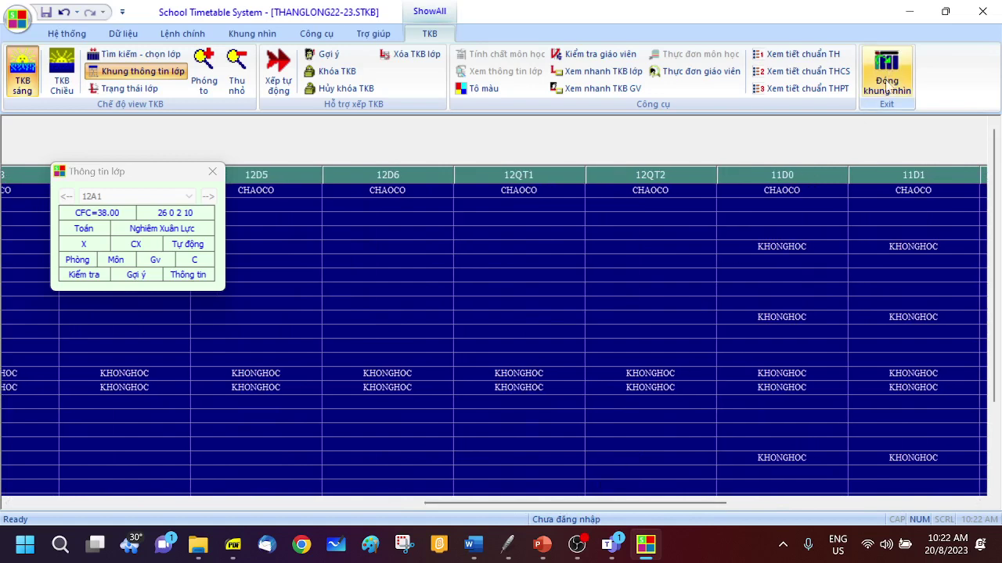
Close the ShowAll view, check the total morning periods of class 11D0 in the by-class teaching assignments, and close the table.
click(885, 76)
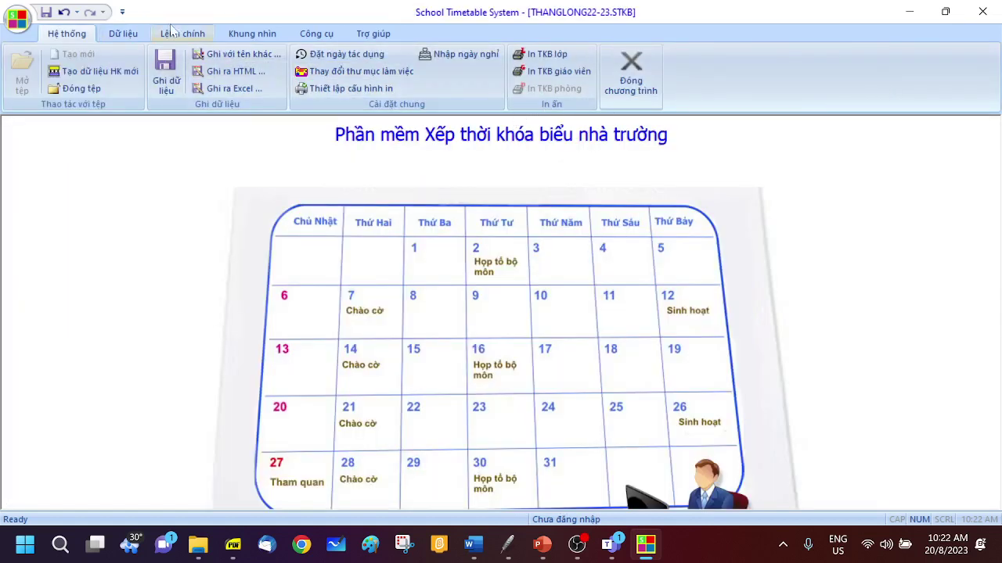
click(244, 35)
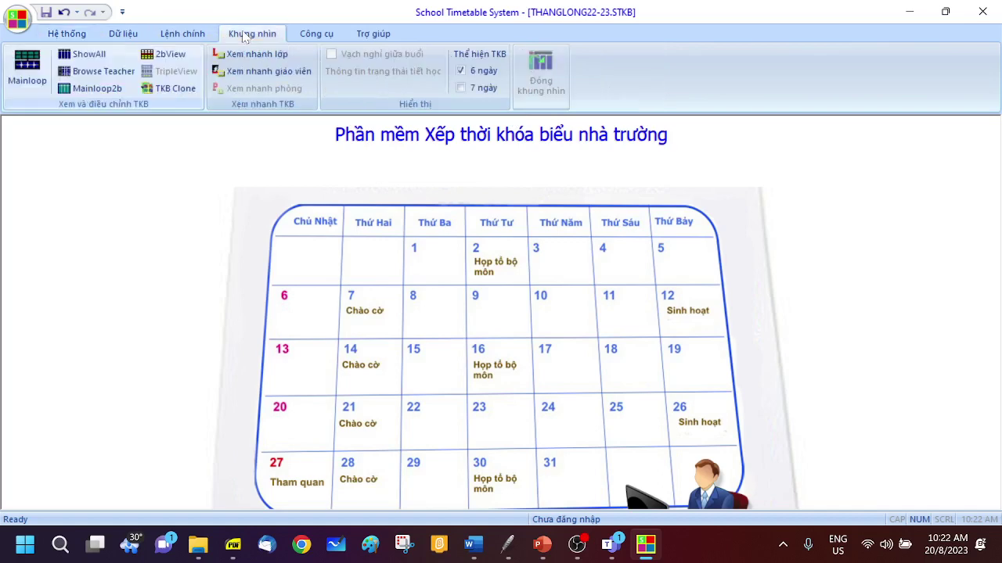
click(127, 35)
click(631, 74)
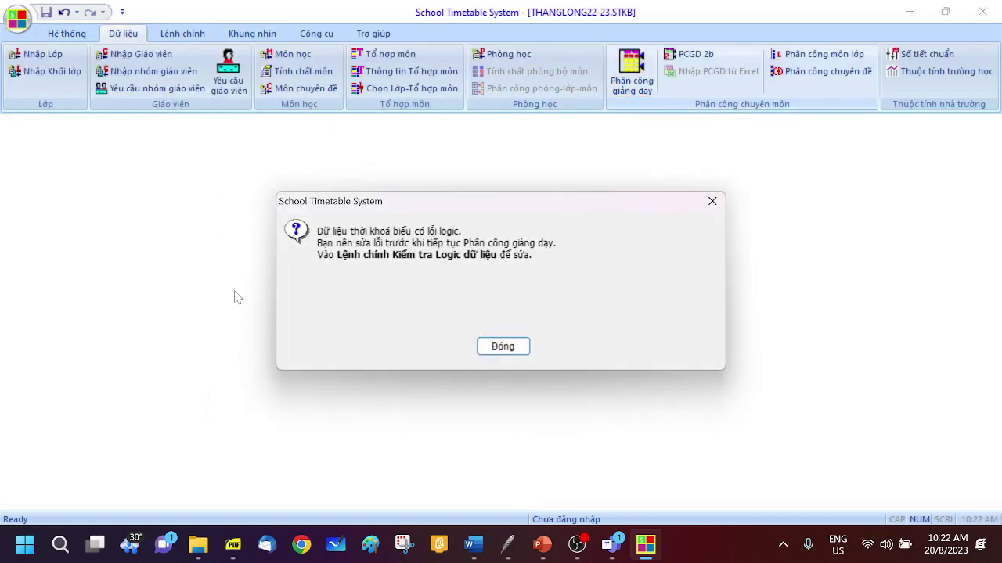
click(502, 346)
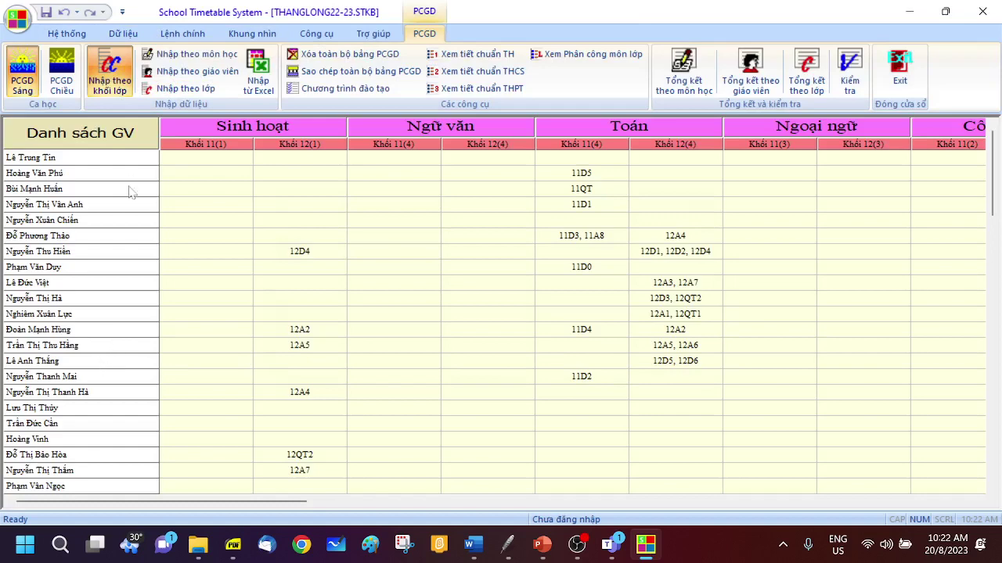
click(208, 91)
scroll(79, 407, down, 5)
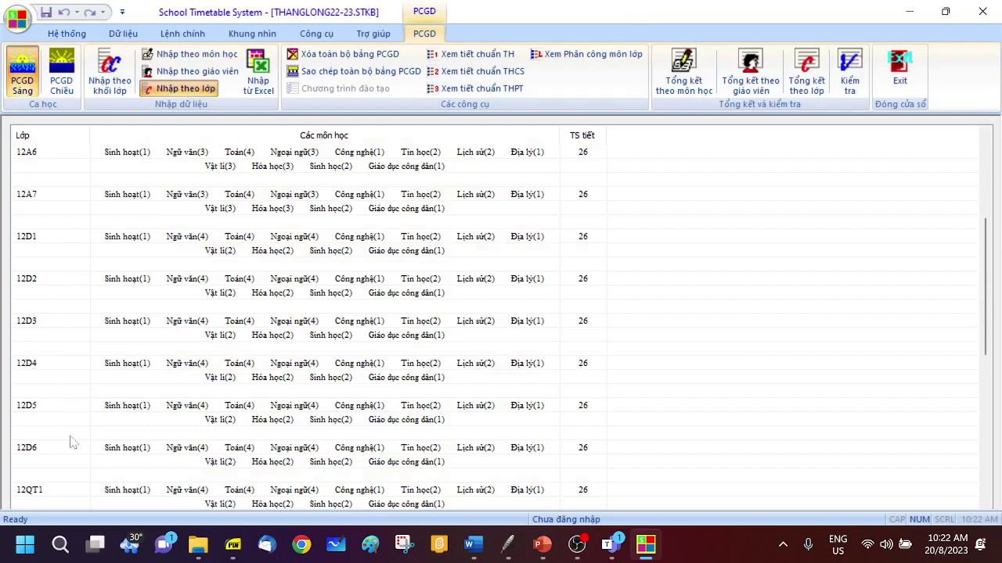
scroll(78, 456, down, 2)
click(42, 493)
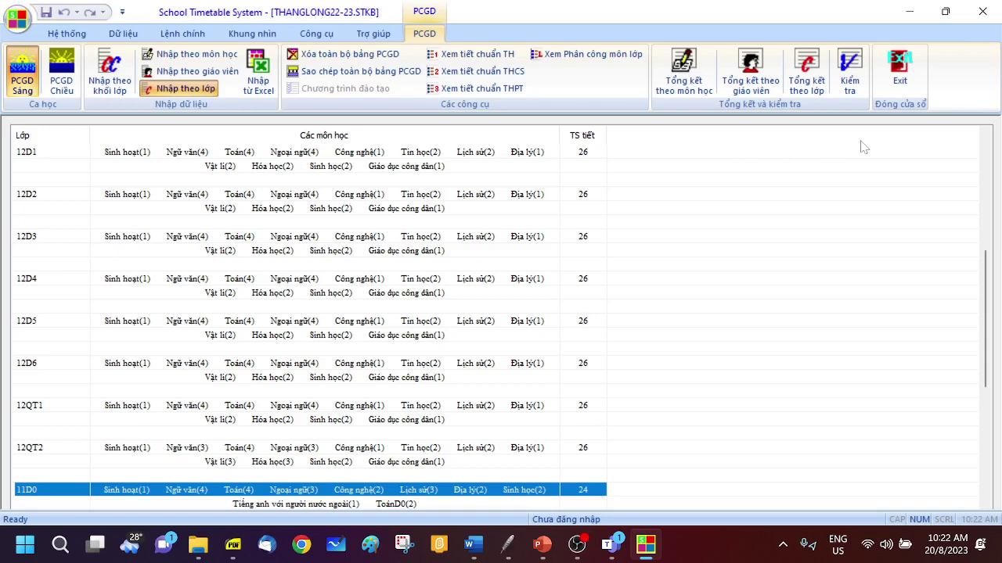
click(900, 78)
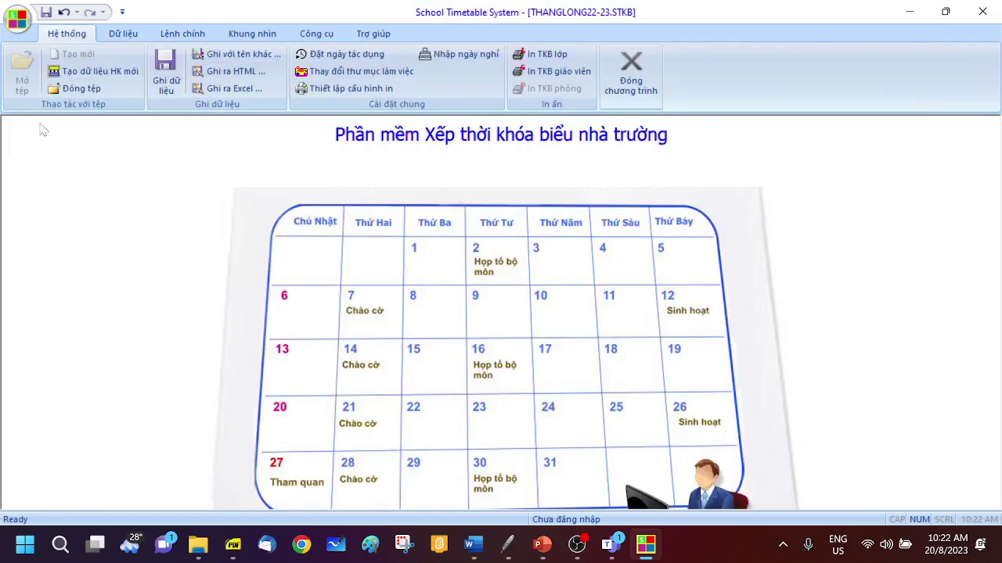
Remove the no-class marks from class 11D0's morning period 5 on Monday and Tuesday in Mainloop, and close the view.
click(252, 34)
click(26, 78)
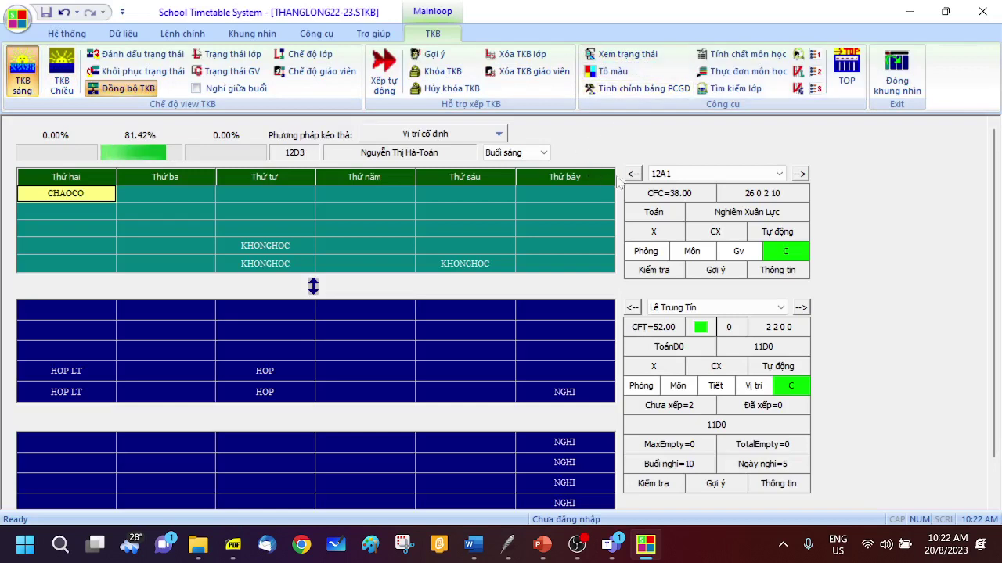
click(716, 174)
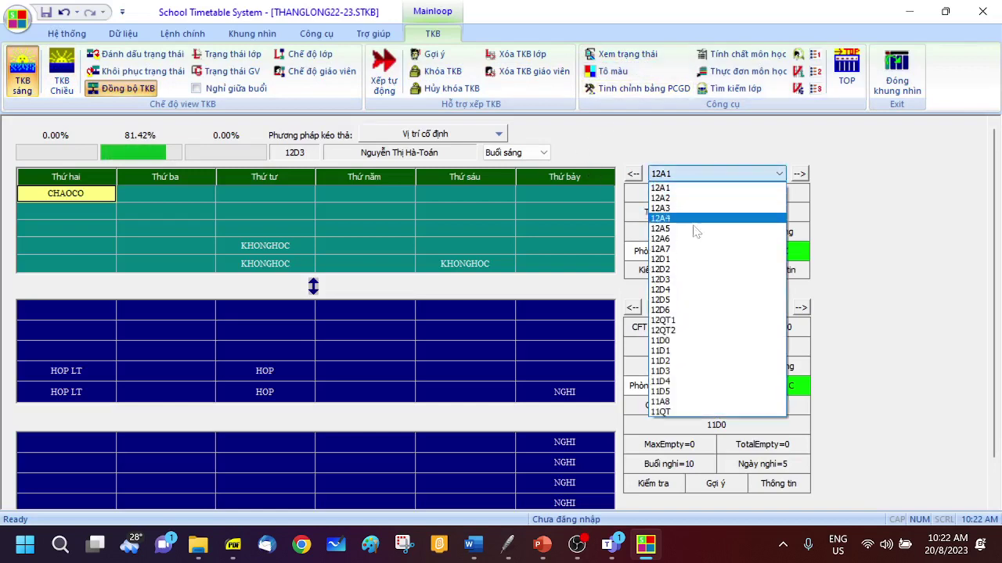
click(692, 341)
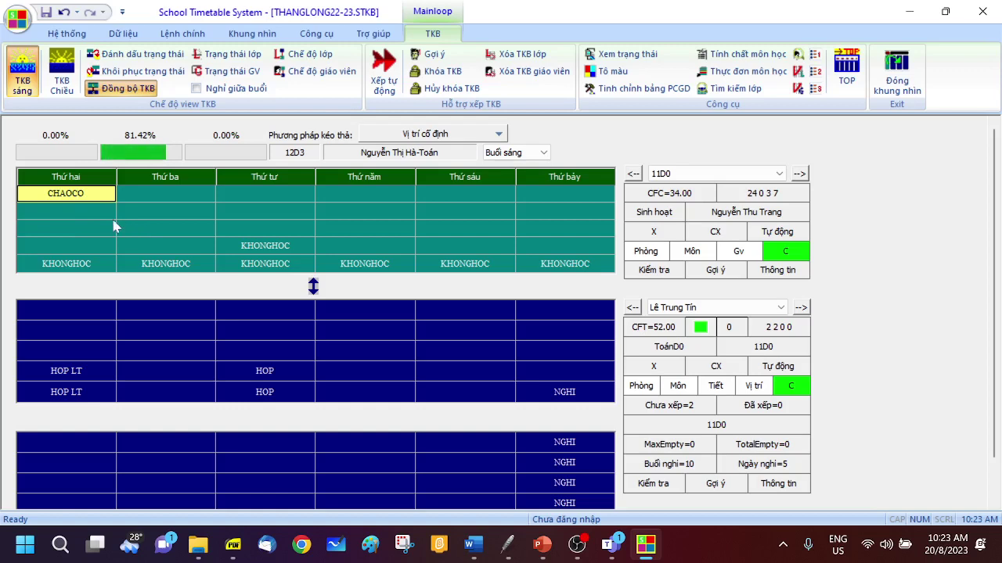
right_click(74, 270)
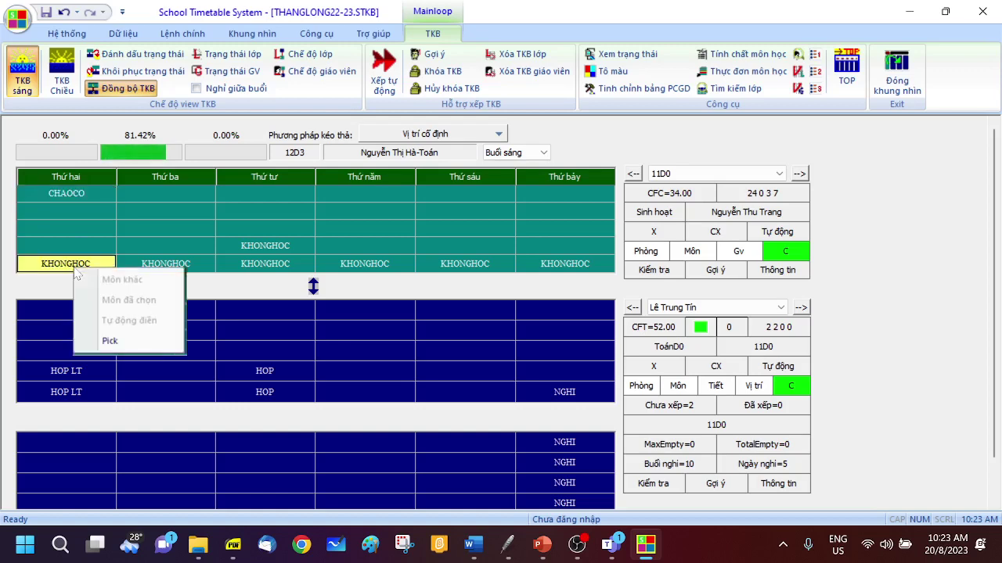
click(110, 342)
right_click(160, 270)
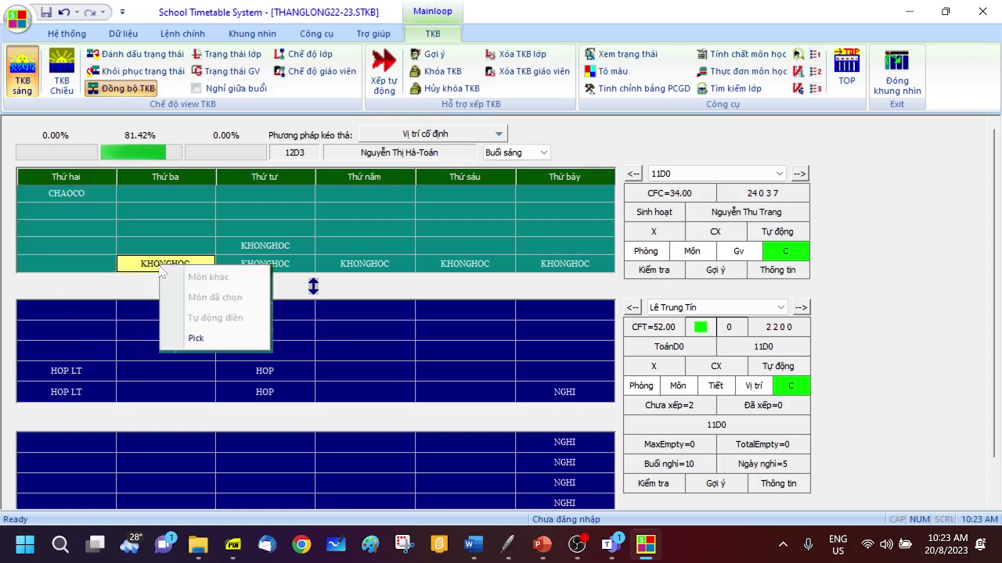
click(196, 341)
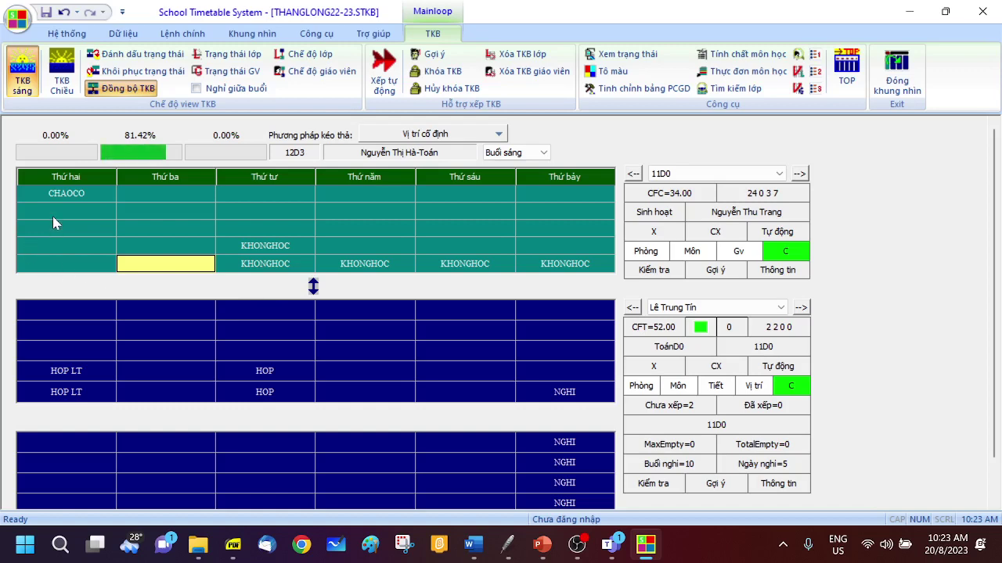
click(897, 74)
Place the Sinh hoạt subject for the whole school in Monday morning period 2 through advance subject placement (Xếp trước môn học).
click(186, 34)
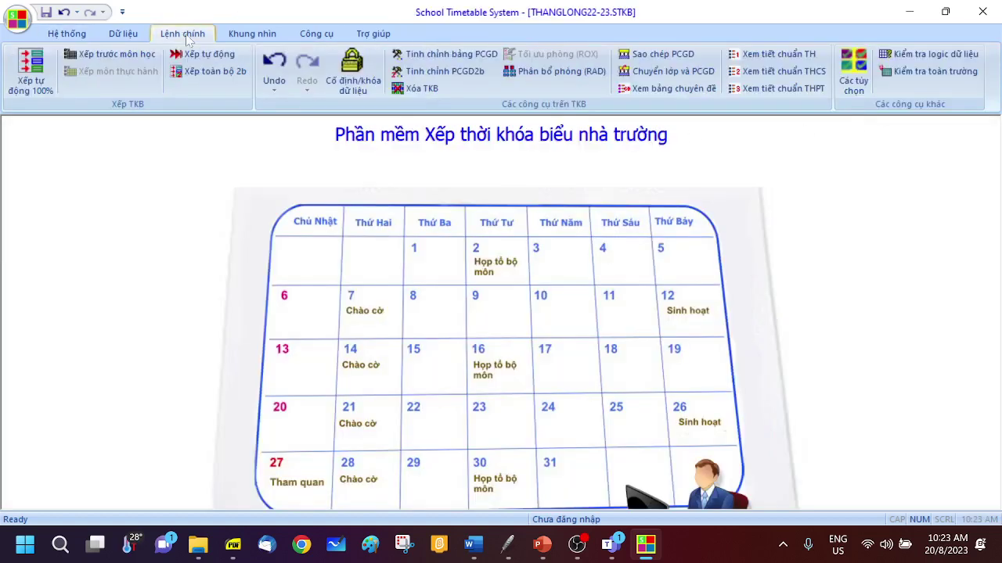
click(132, 61)
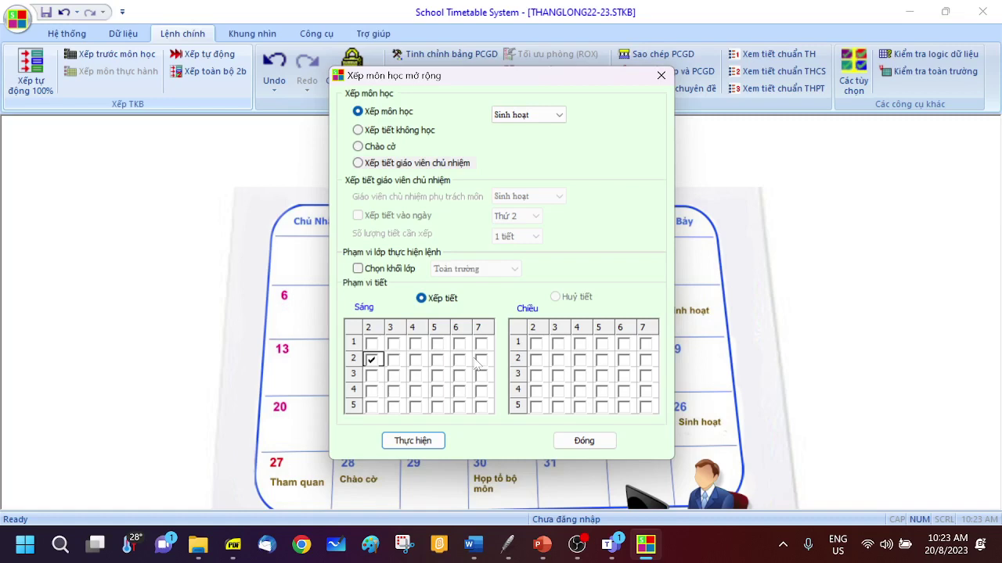
click(409, 441)
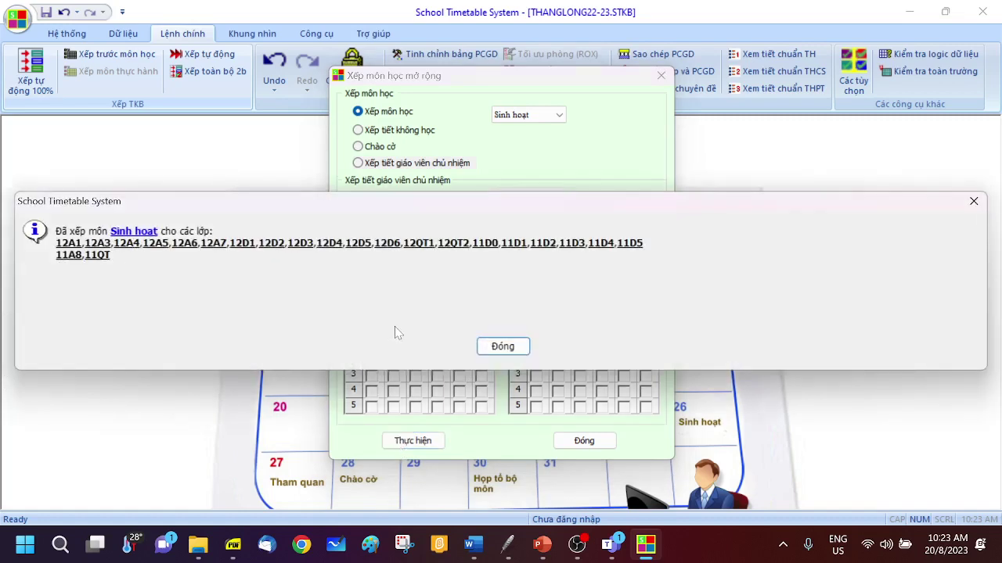
click(502, 347)
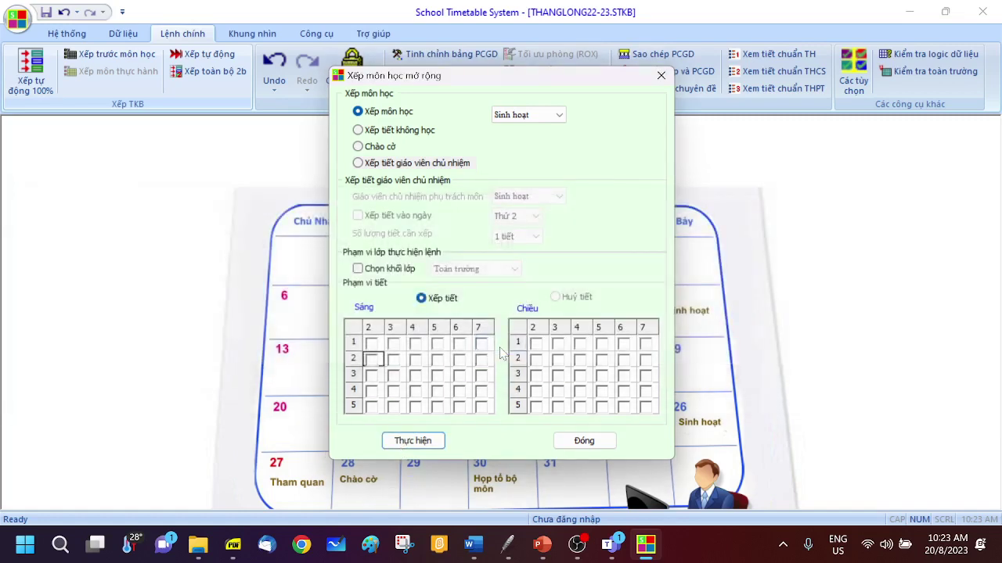
click(584, 441)
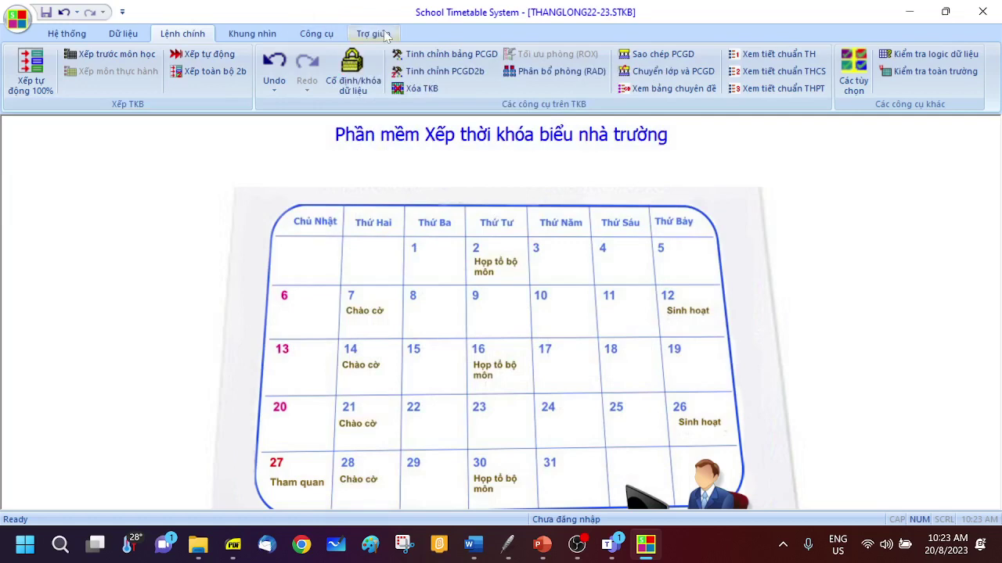
Review the placed Sinh hoạt periods in the ShowAll morning timetable without the class information window, and close the view.
click(266, 35)
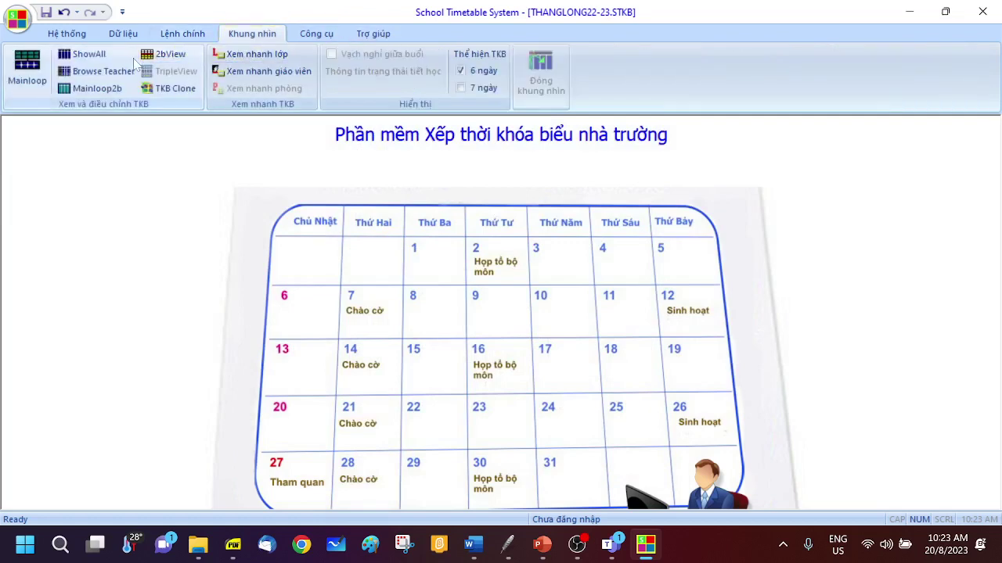
click(90, 55)
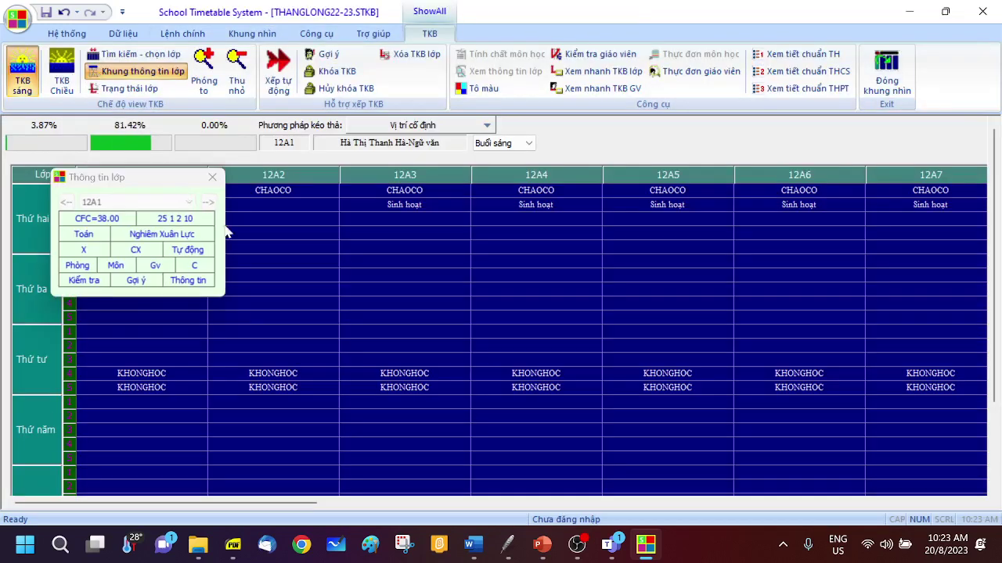
click(212, 177)
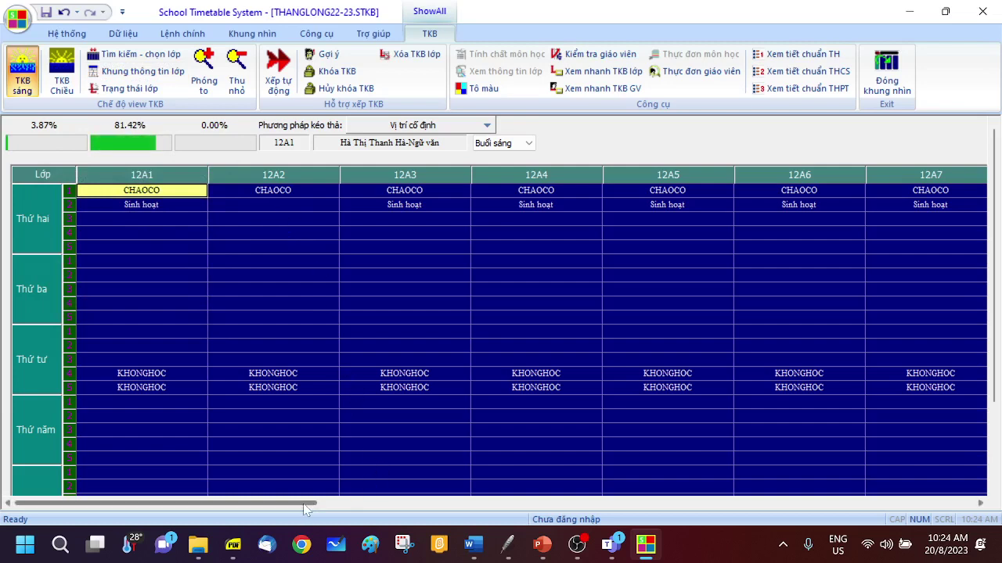
drag(306, 507, 215, 525)
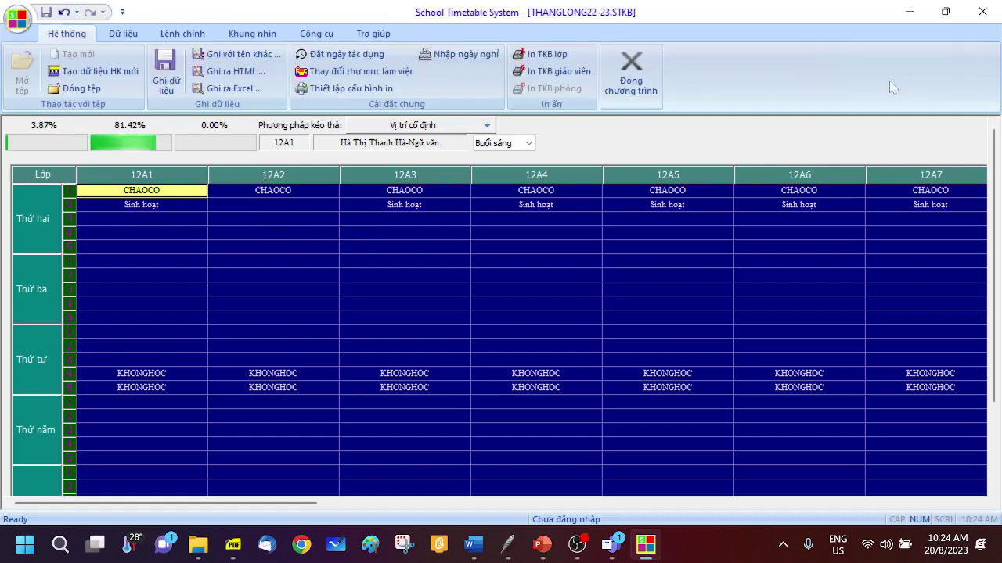
click(886, 71)
Open class 12A2's timetable in Mainloop and select Sinh hoạt as its subject from the subject menu.
click(252, 34)
click(27, 71)
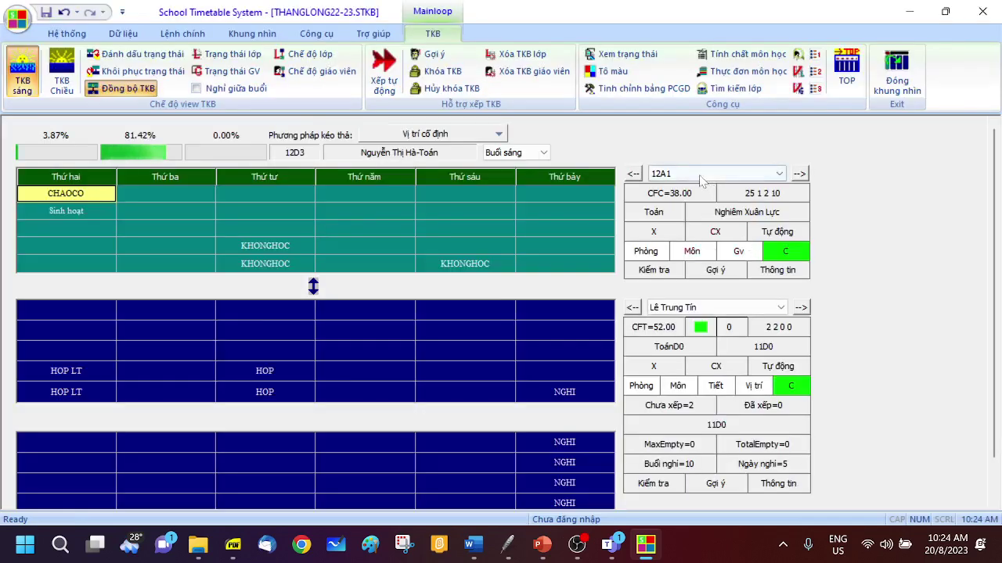
click(661, 173)
click(663, 198)
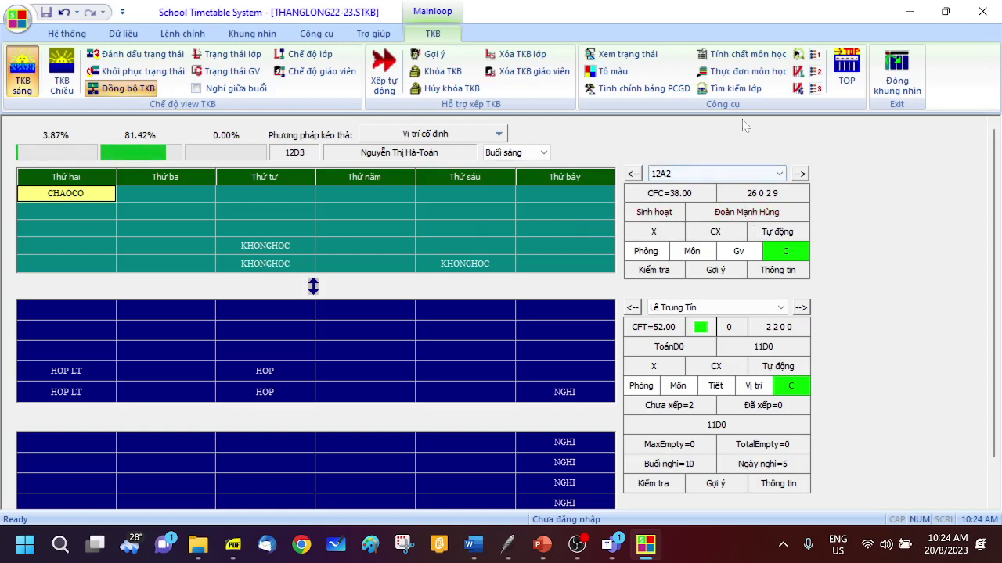
click(743, 72)
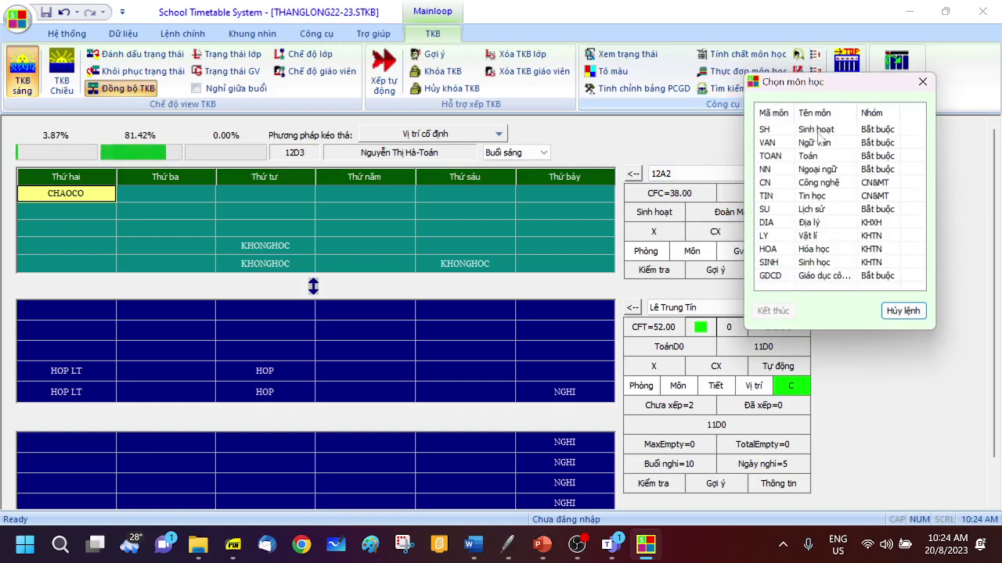
click(817, 135)
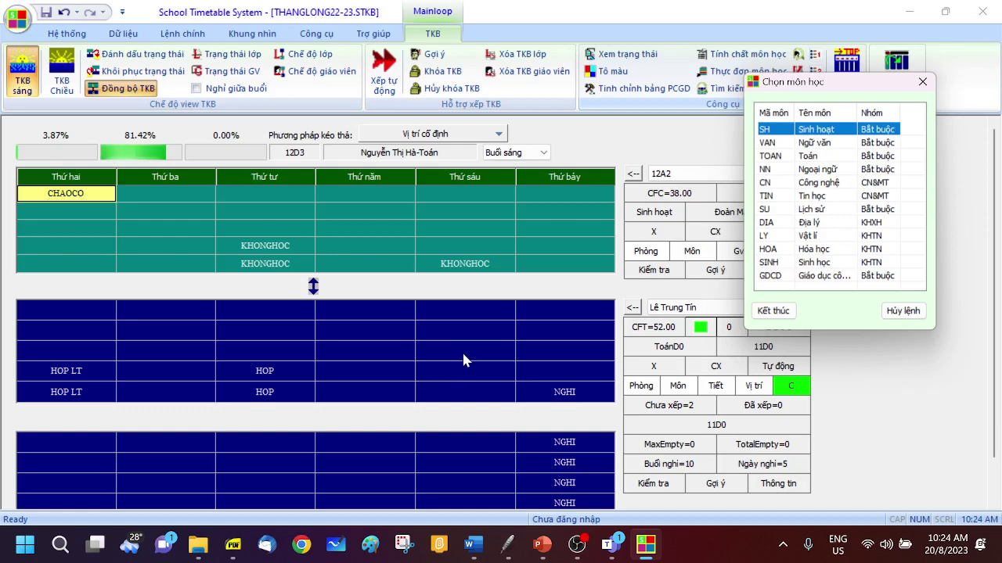
click(773, 310)
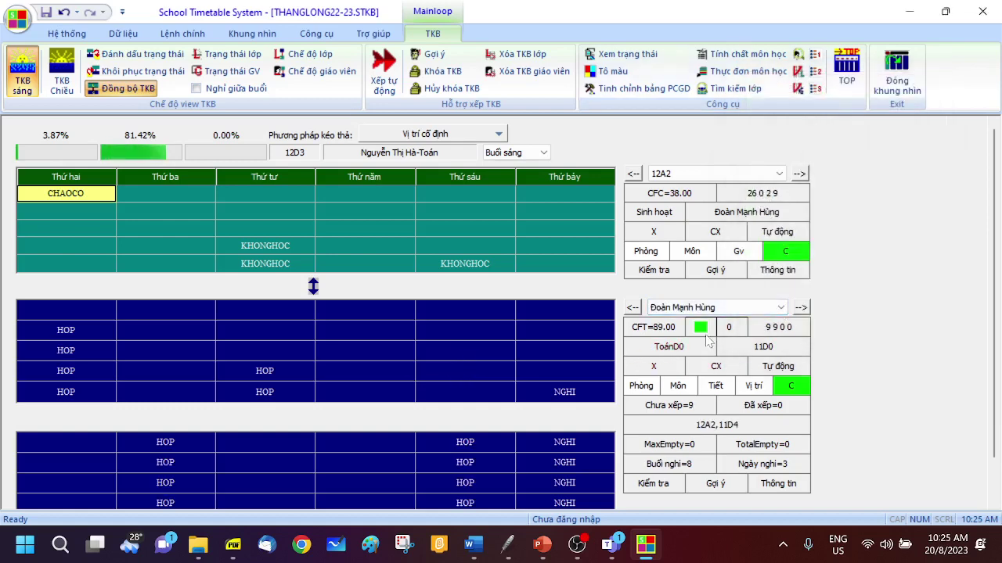
Change the homeroom teacher's Monday morning period 2 from a meeting to free (Rỗi).
click(71, 338)
right_click(71, 336)
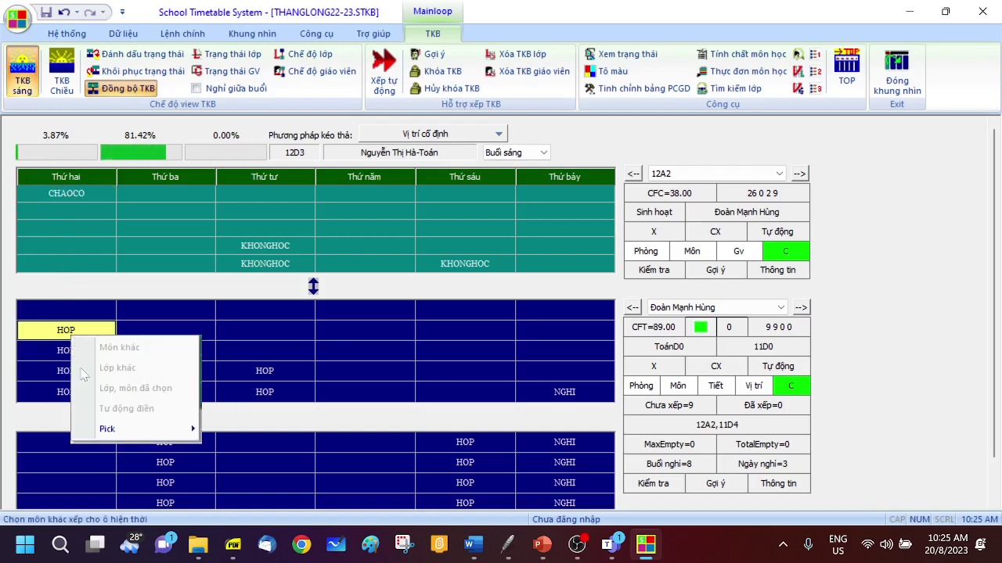
mouse_move(115, 436)
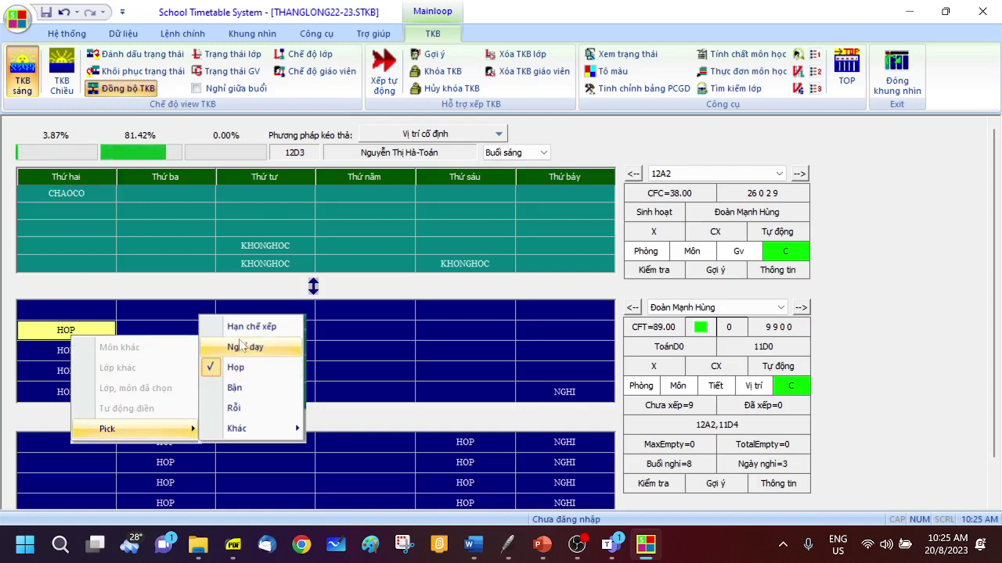
click(234, 409)
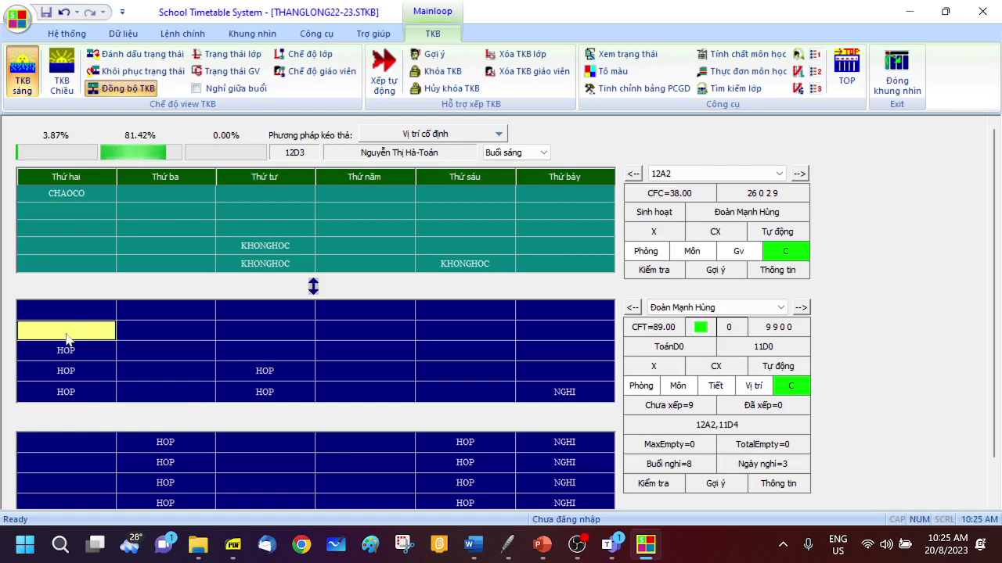
For Monday morning period 2 of class 12A2, try Địa lý and Toán as the class's selected subject.
click(49, 219)
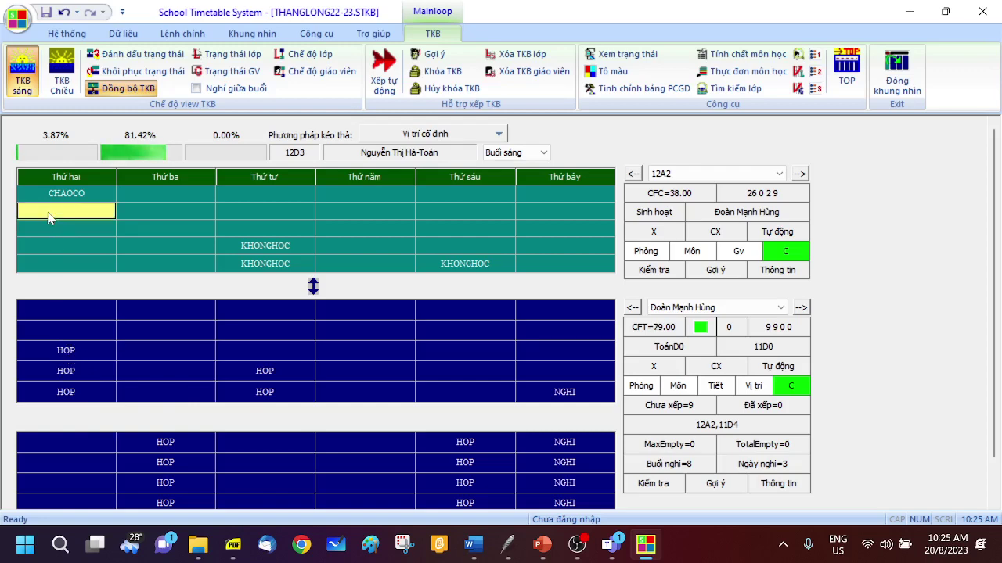
click(666, 219)
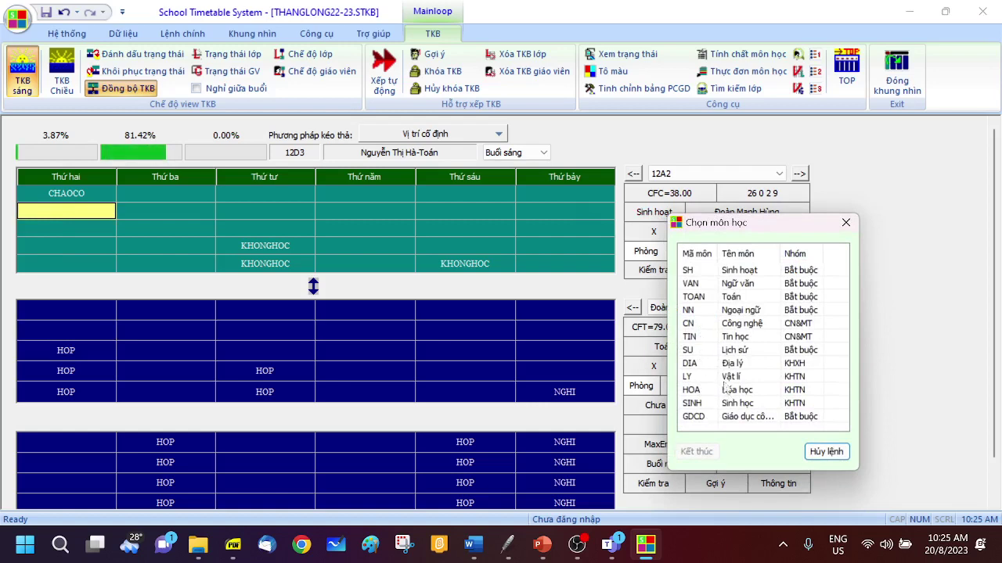
click(728, 364)
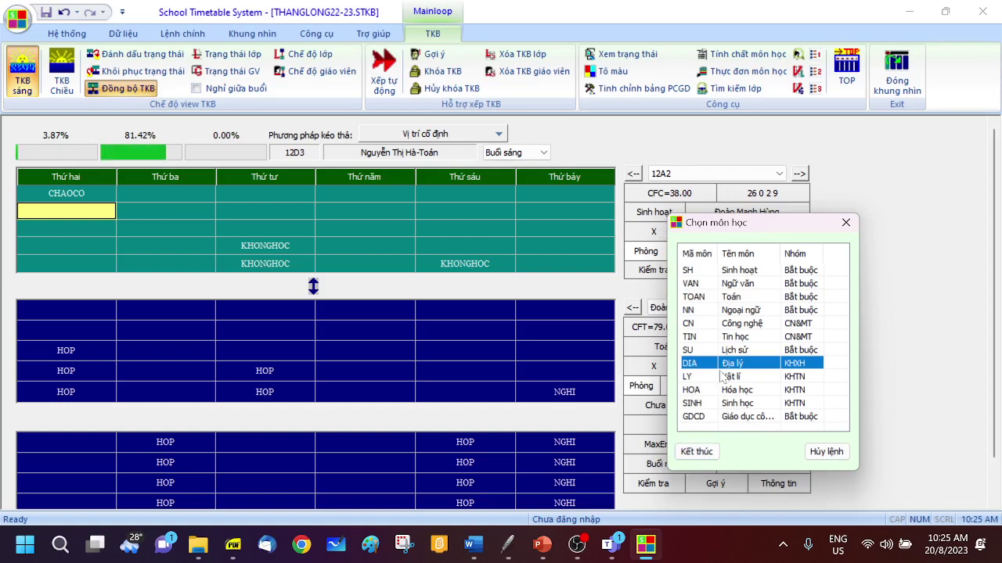
click(696, 452)
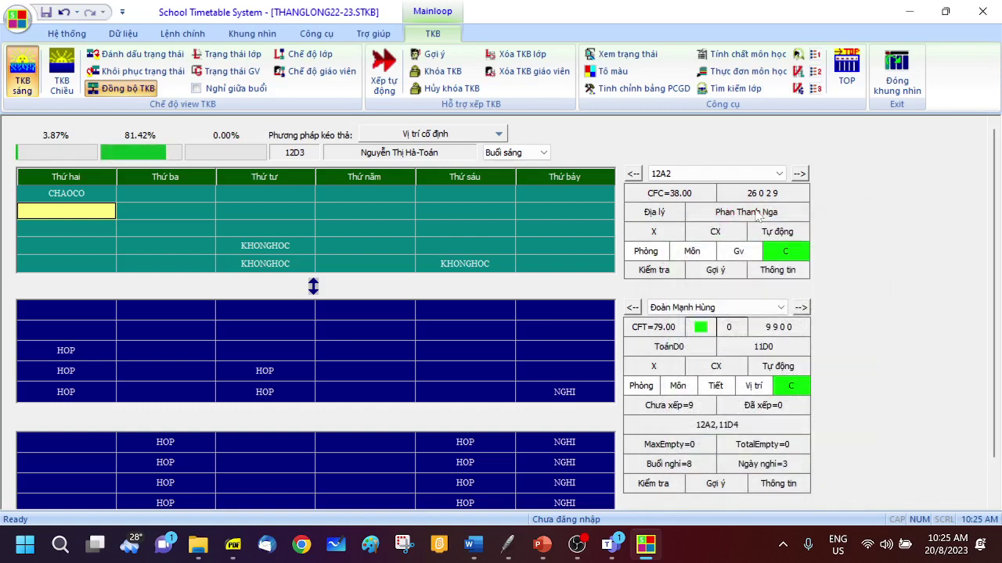
click(664, 217)
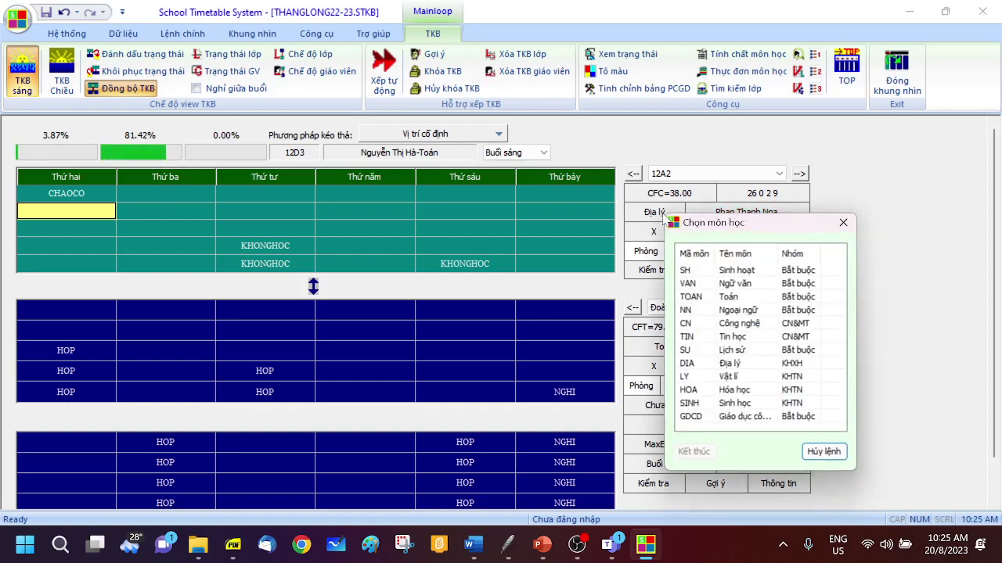
click(700, 298)
click(696, 453)
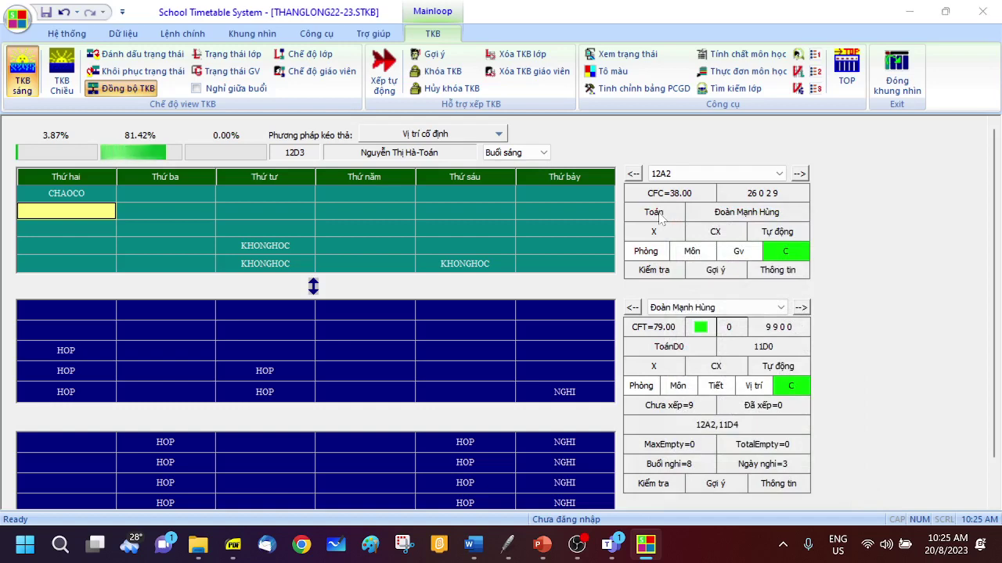
Select Sinh hoạt as class 12A2's subject, place it in Monday morning period 2, and close Mainloop.
click(661, 219)
click(692, 270)
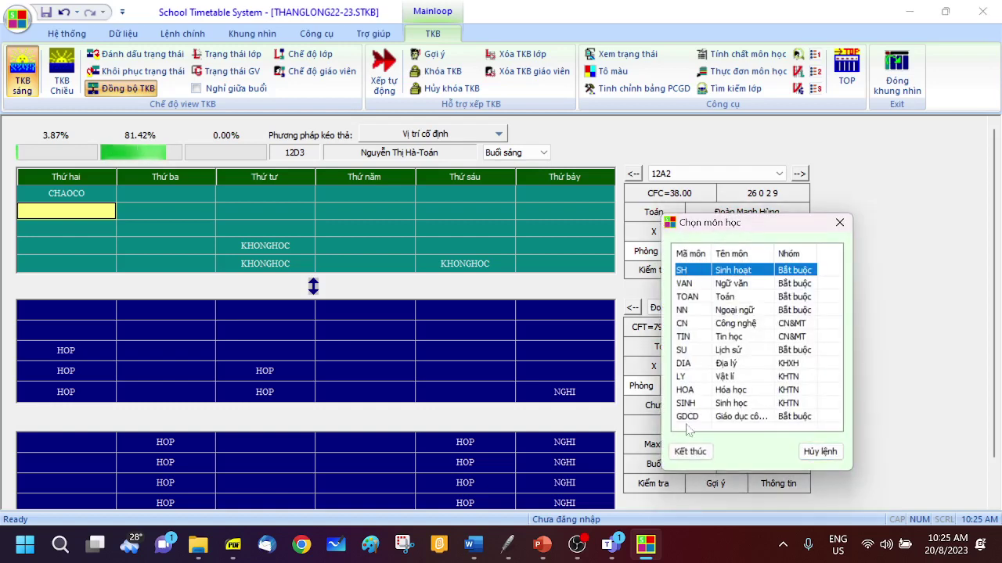
click(690, 451)
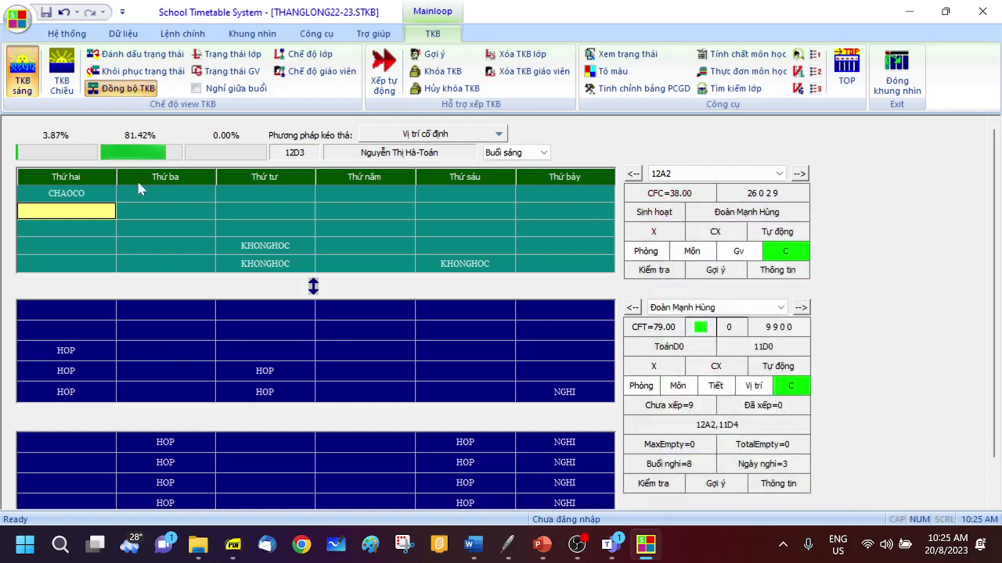
right_click(47, 213)
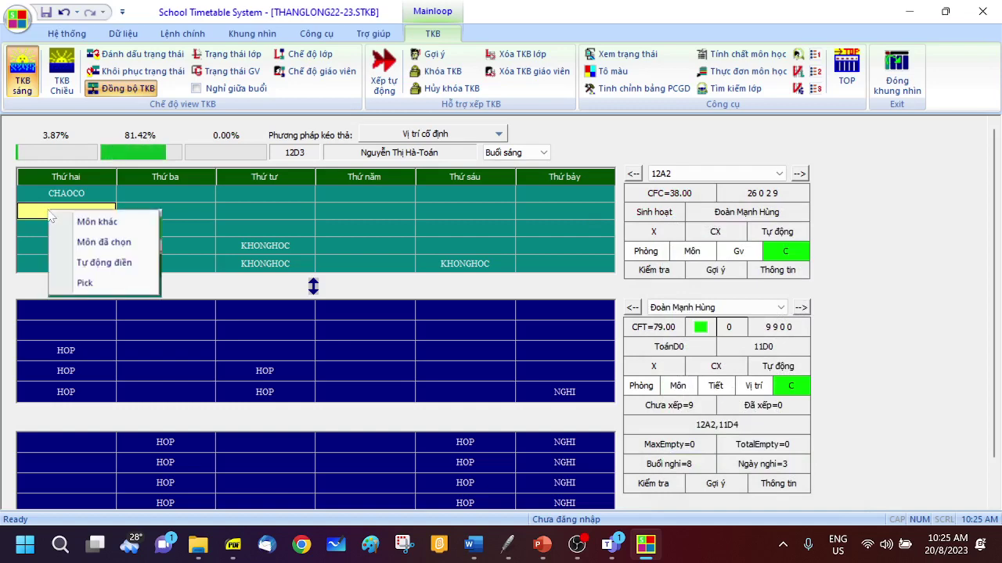
click(98, 244)
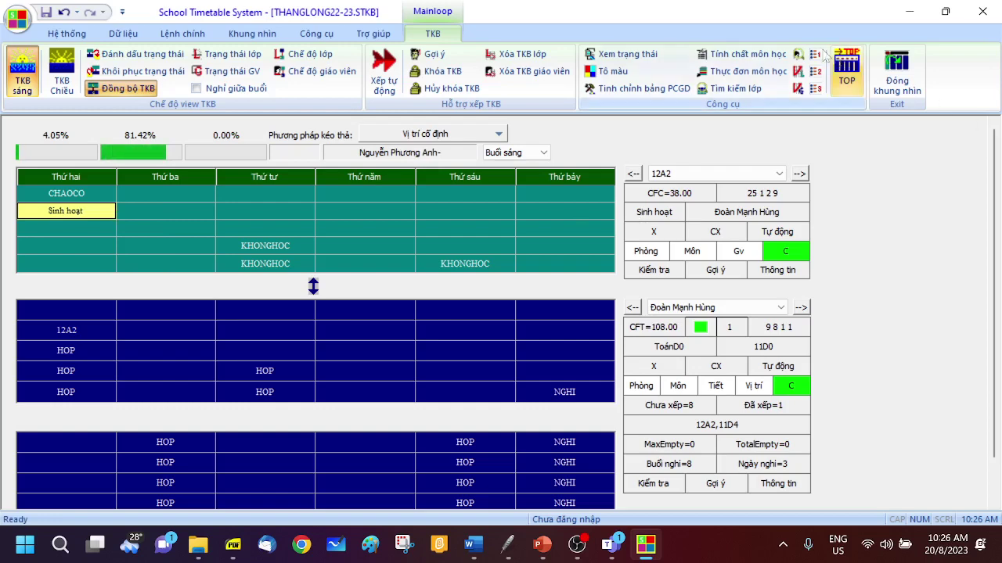
click(896, 76)
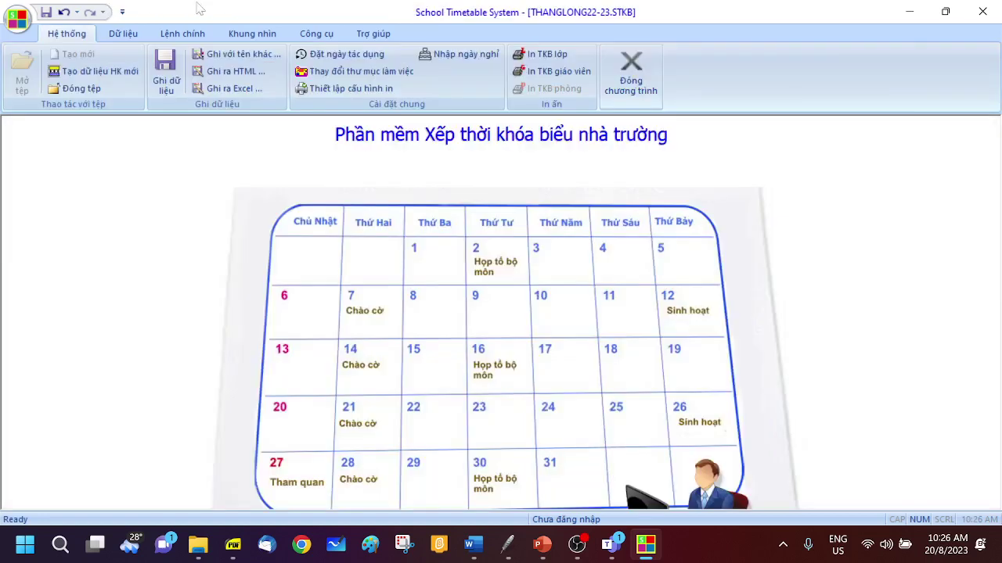
Check Monday's Sinh hoạt periods from 12A1 through 11QT in the ShowAll morning timetable, and close the view.
click(252, 33)
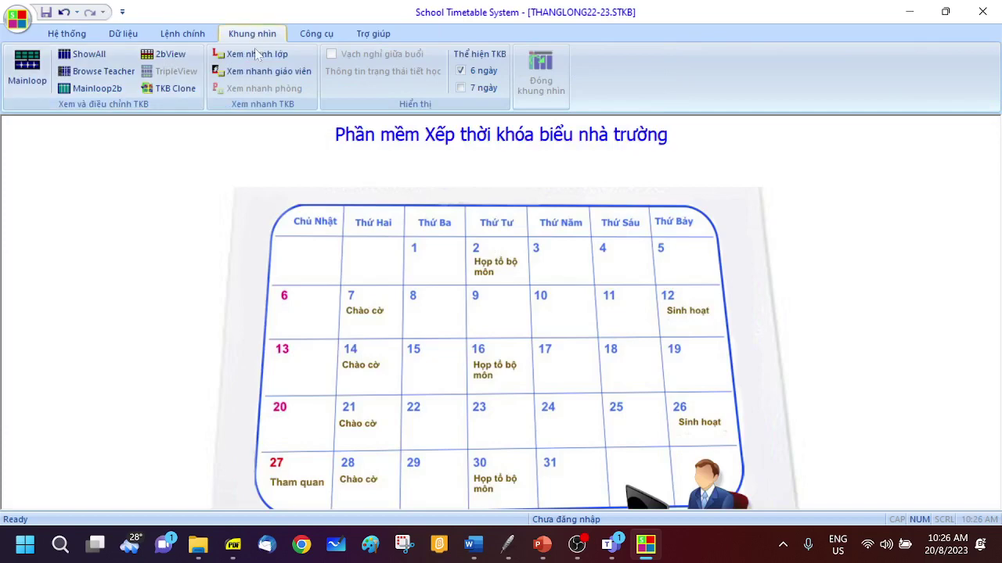
click(89, 54)
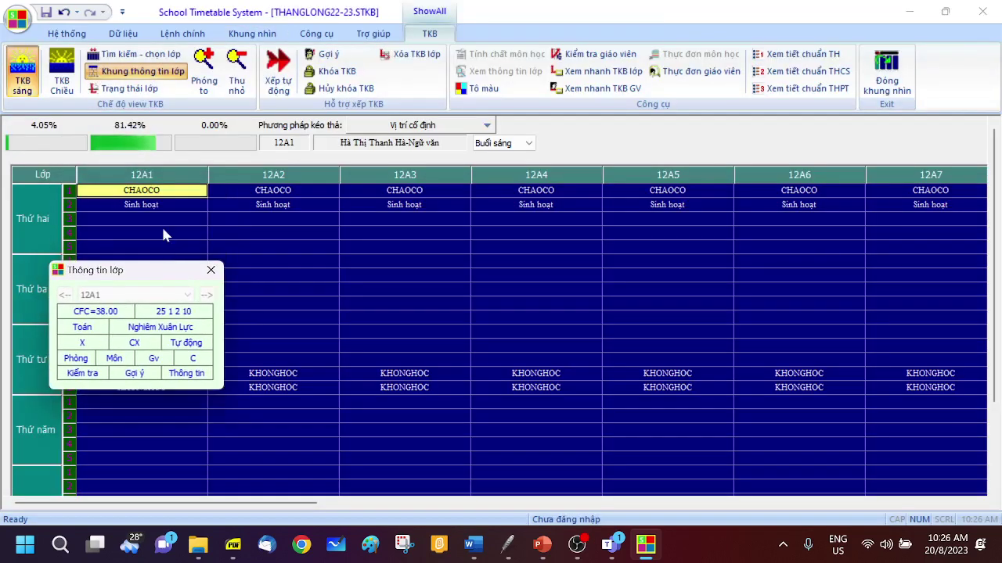
drag(262, 509, 999, 526)
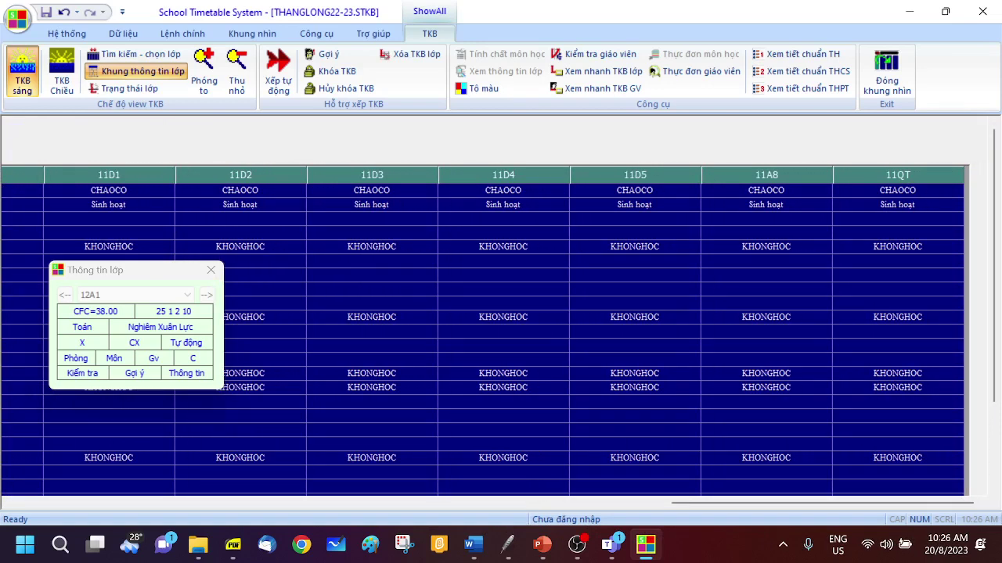
click(899, 95)
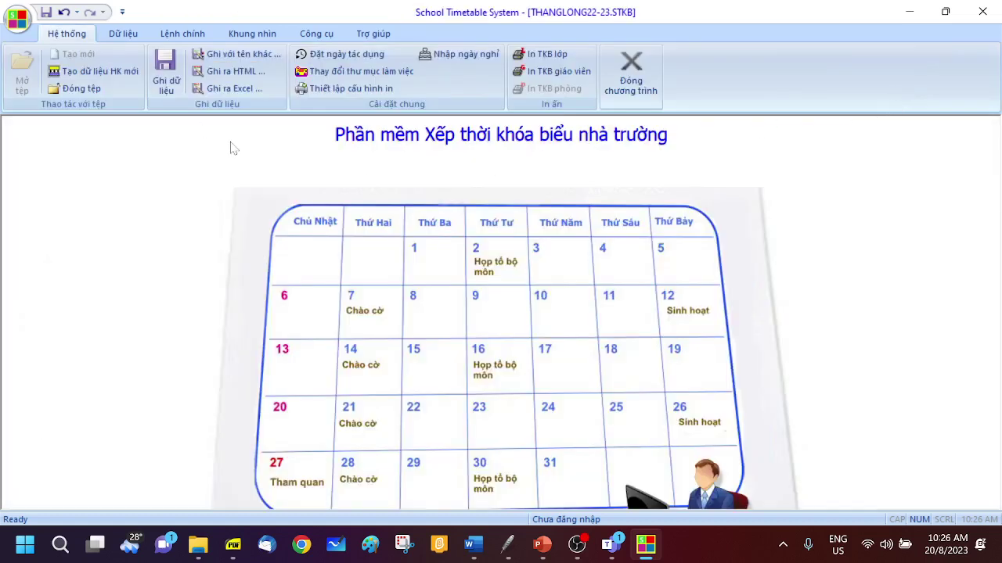
Place 1 homeroom teacher period (Xếp tiết giáo viên chủ nhiệm) based on Sinh hoạt through advance subject placement, and close the dialog.
click(183, 34)
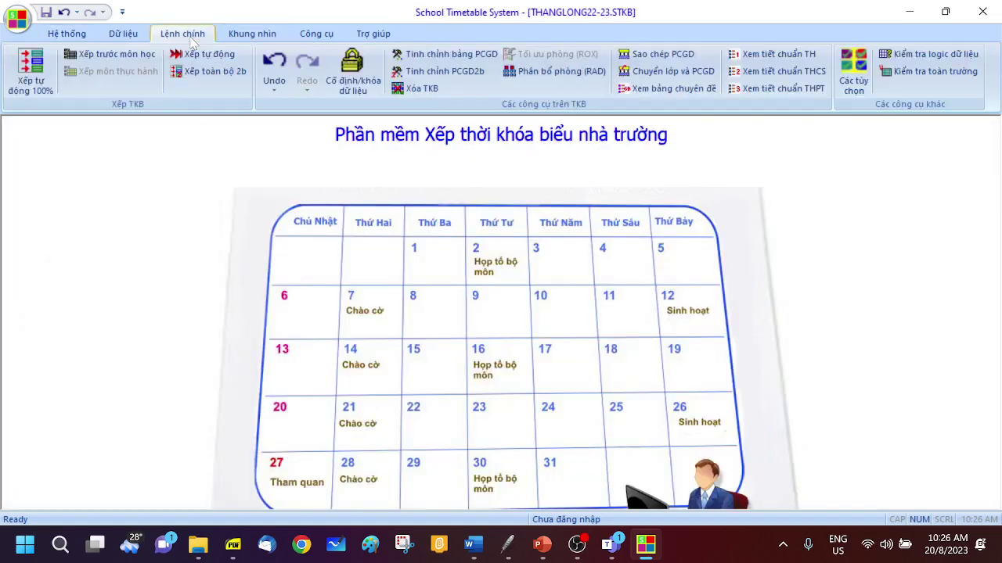
click(118, 61)
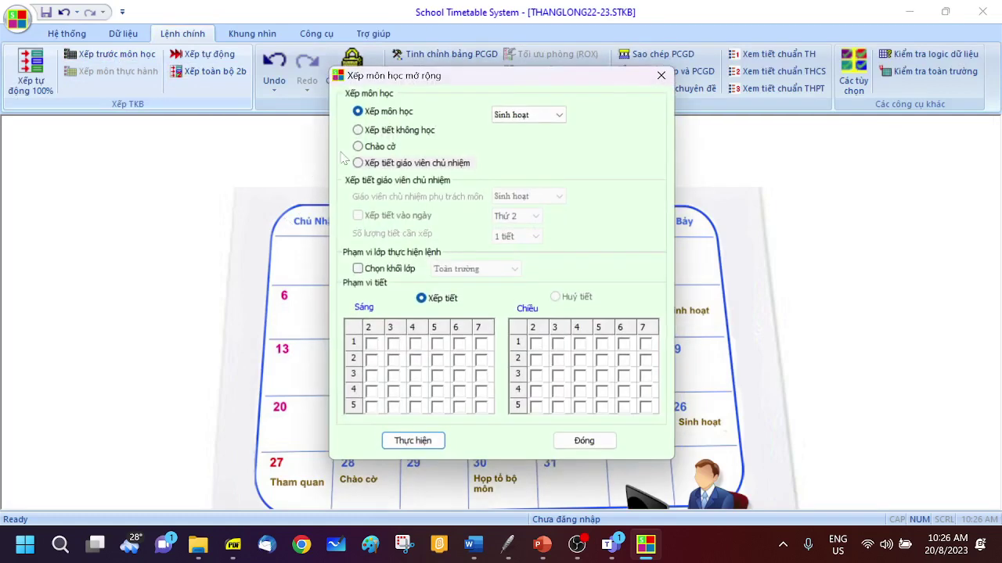
click(358, 163)
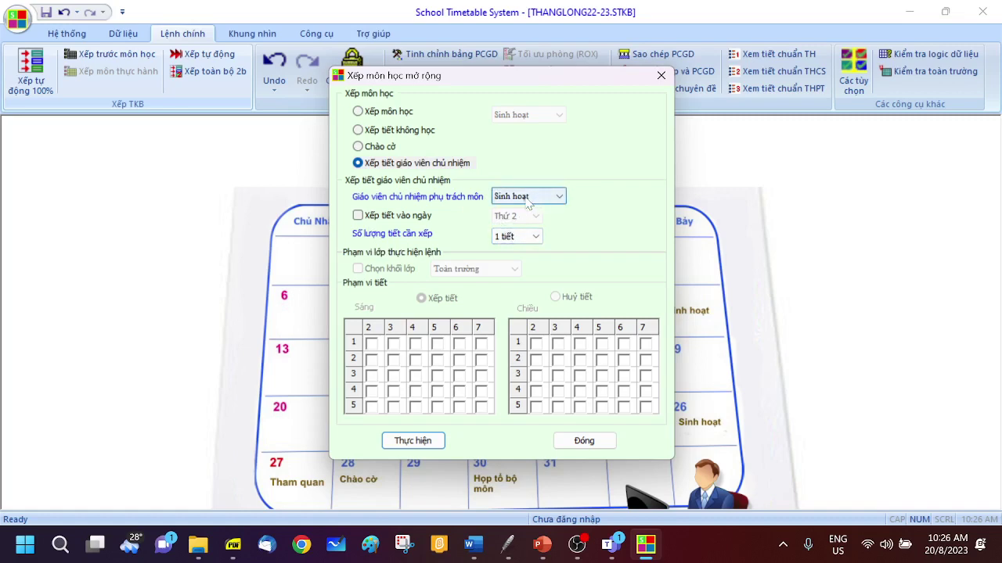
click(412, 441)
click(503, 346)
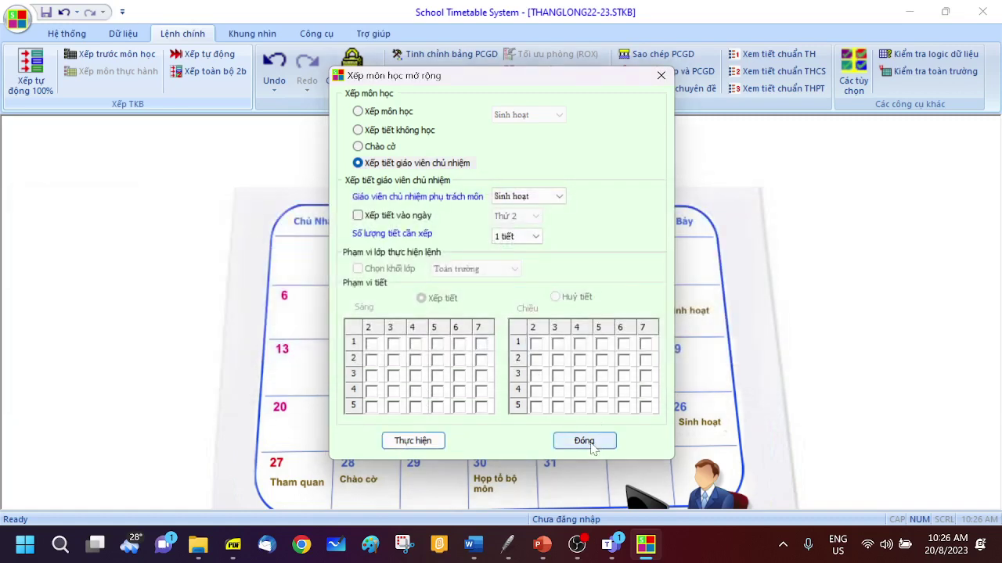
click(584, 442)
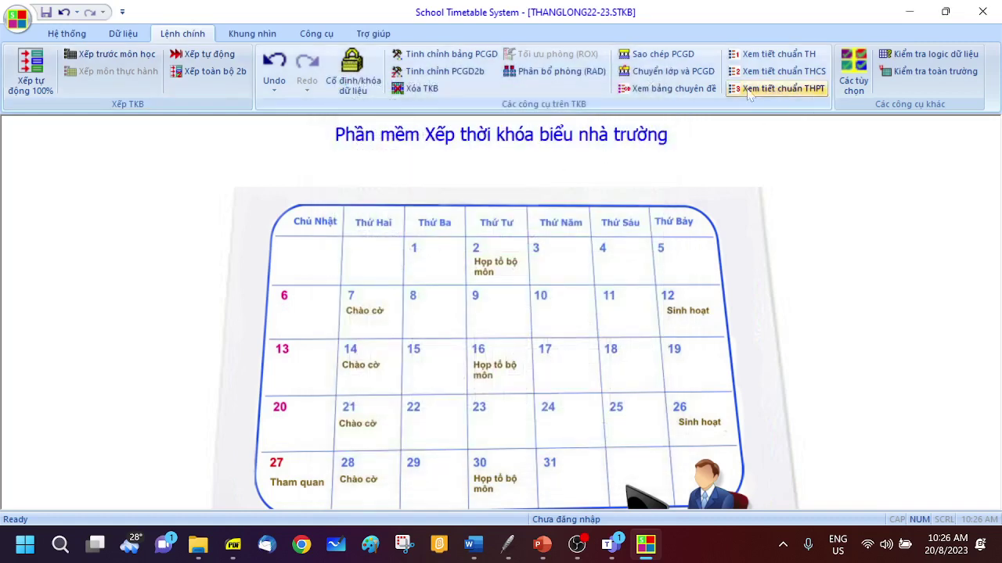
Review the added homeroom teacher periods on Monday morning in the ShowAll timetable, and close the view.
click(261, 38)
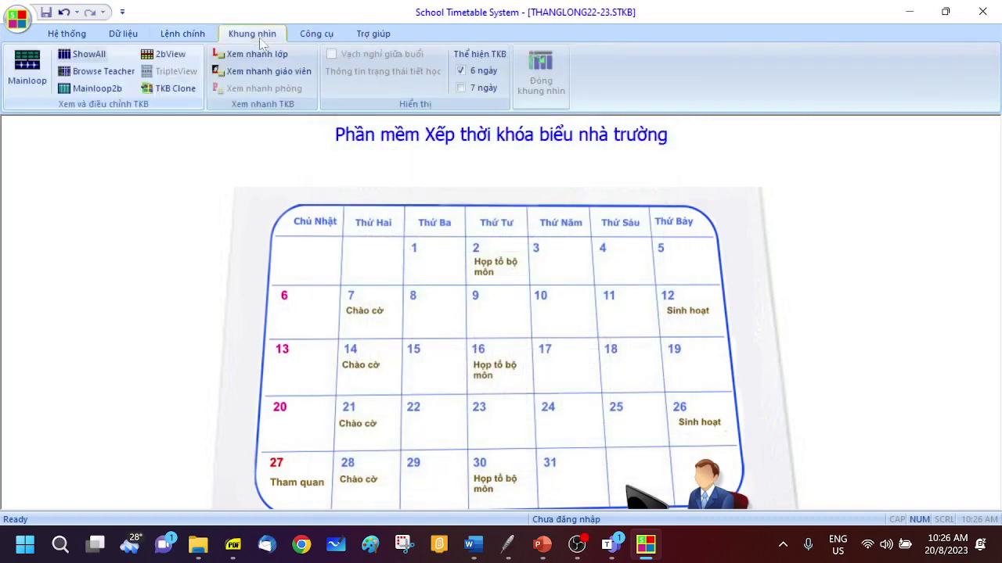
click(89, 53)
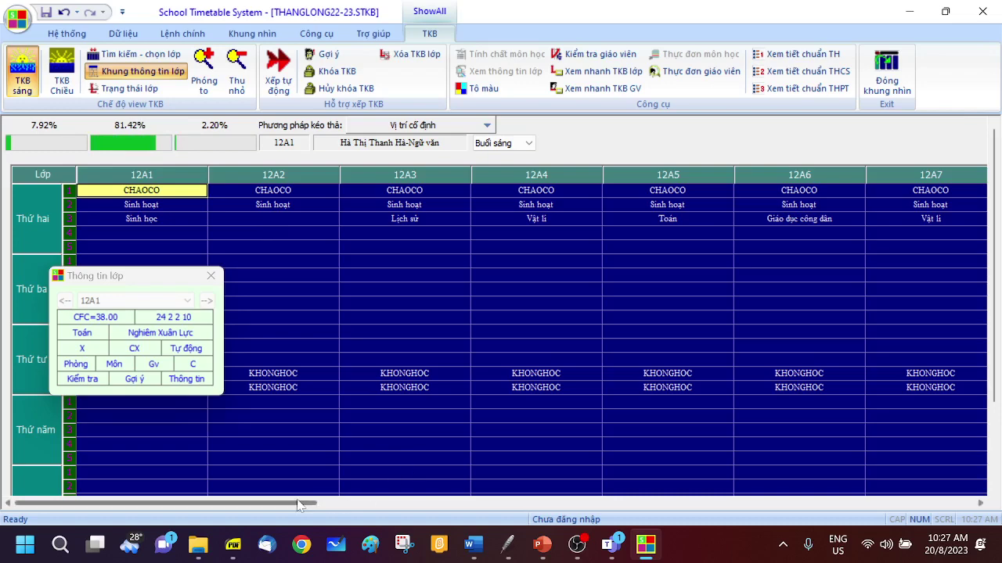
drag(291, 508, 255, 234)
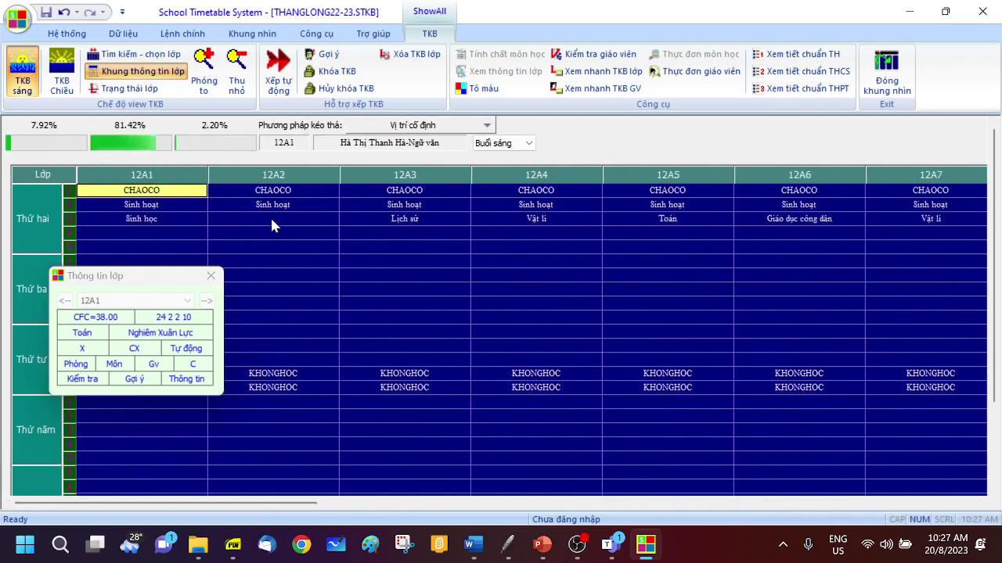
click(893, 84)
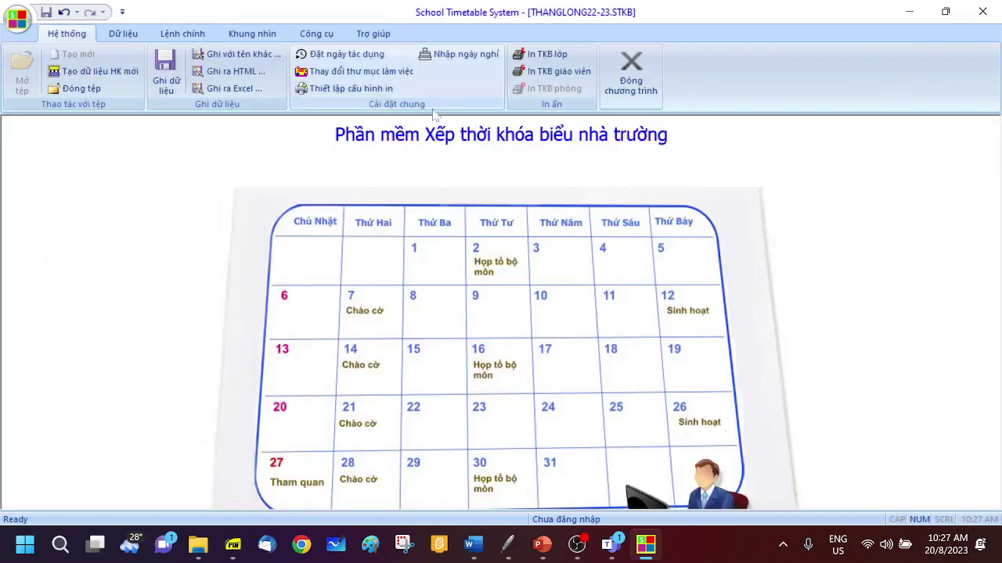
Inspect the advance subject placement options without running them, and open the 100% automatic scheduling dialog (Xếp tự động 100%).
click(188, 33)
click(171, 72)
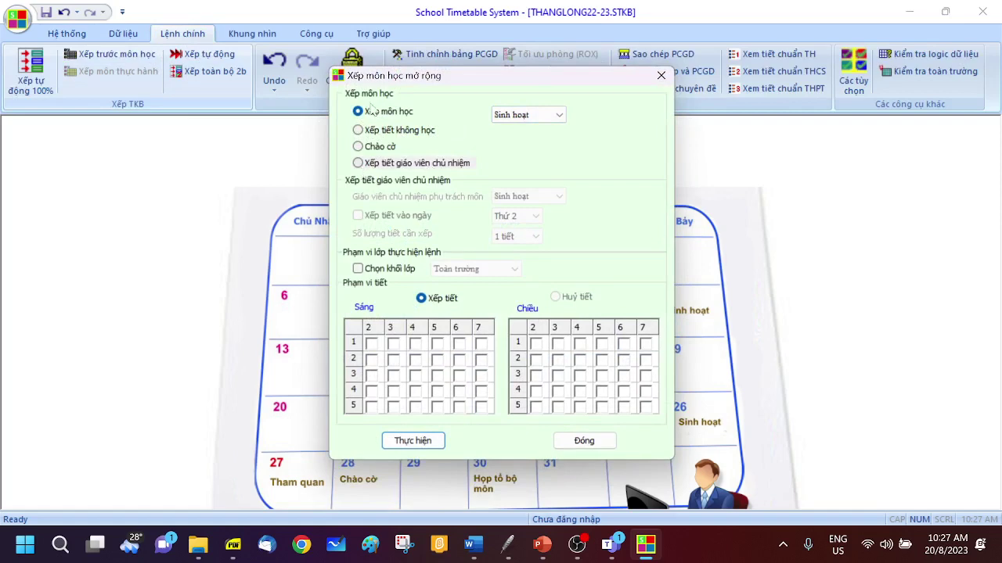
click(587, 443)
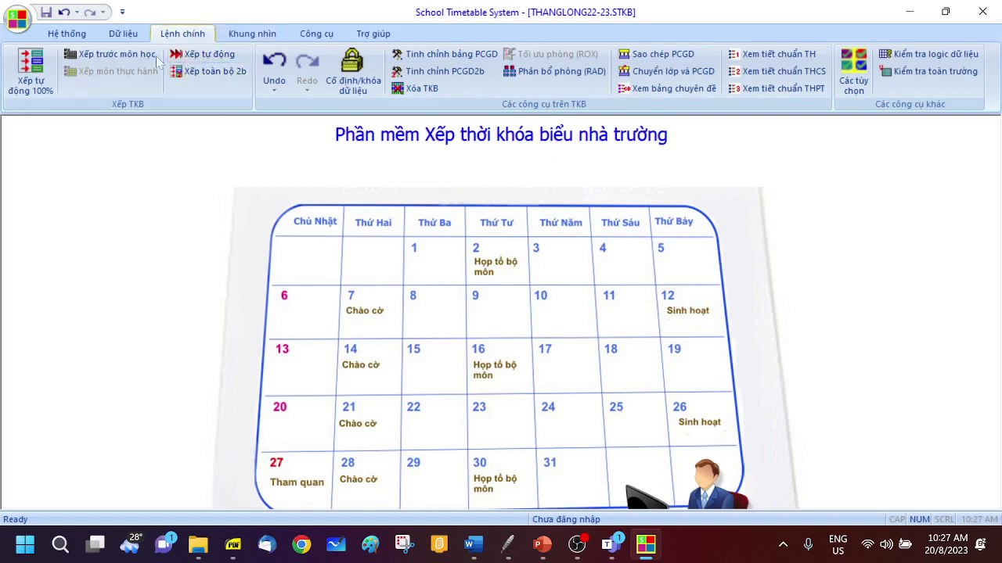
click(33, 77)
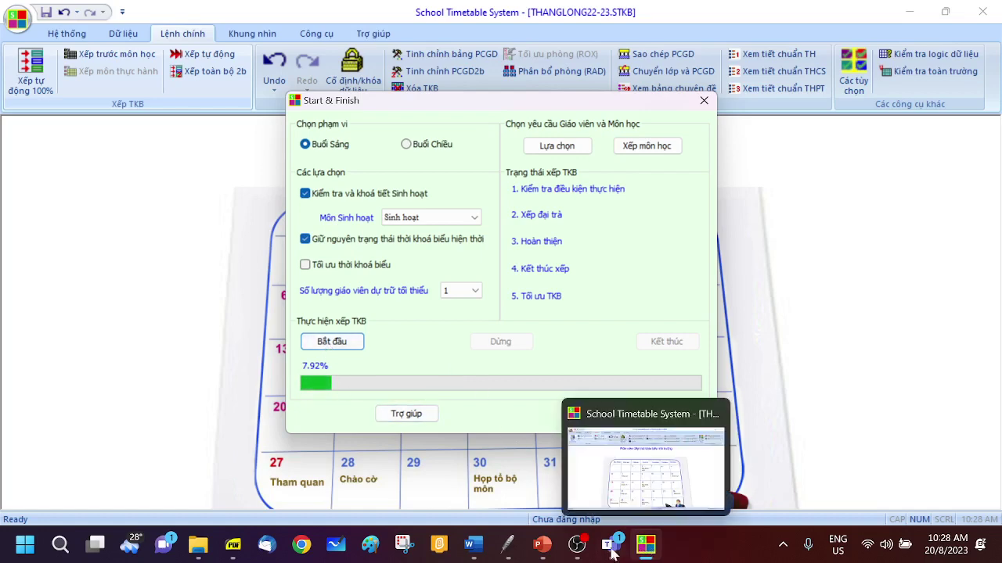
Switch to PowerPoint and read the slides from Sinh hoạt placement up to the five steps of the Start and Finish command.
click(540, 554)
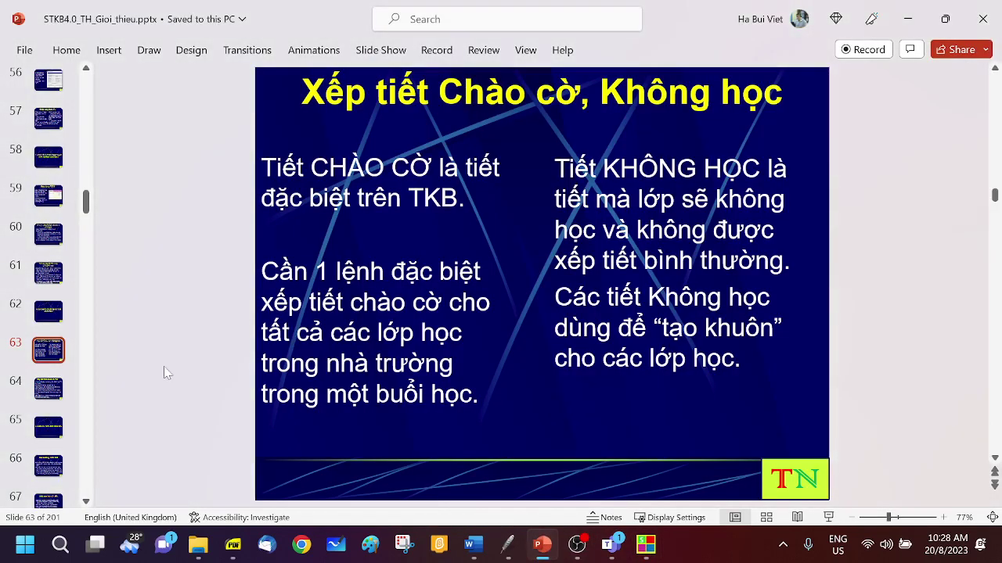
scroll(164, 374, down, 1)
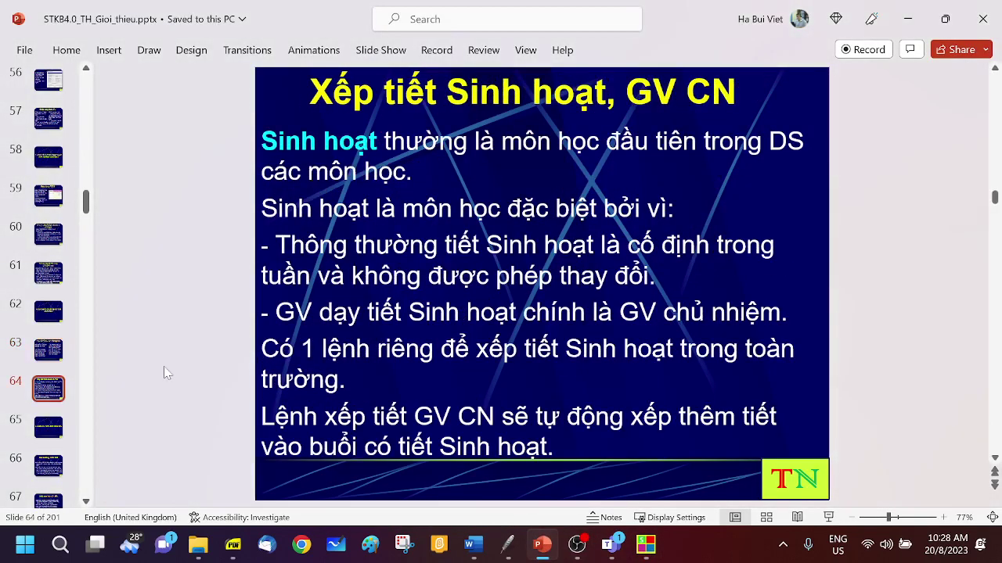
scroll(163, 374, down, 1)
scroll(163, 373, down, 1)
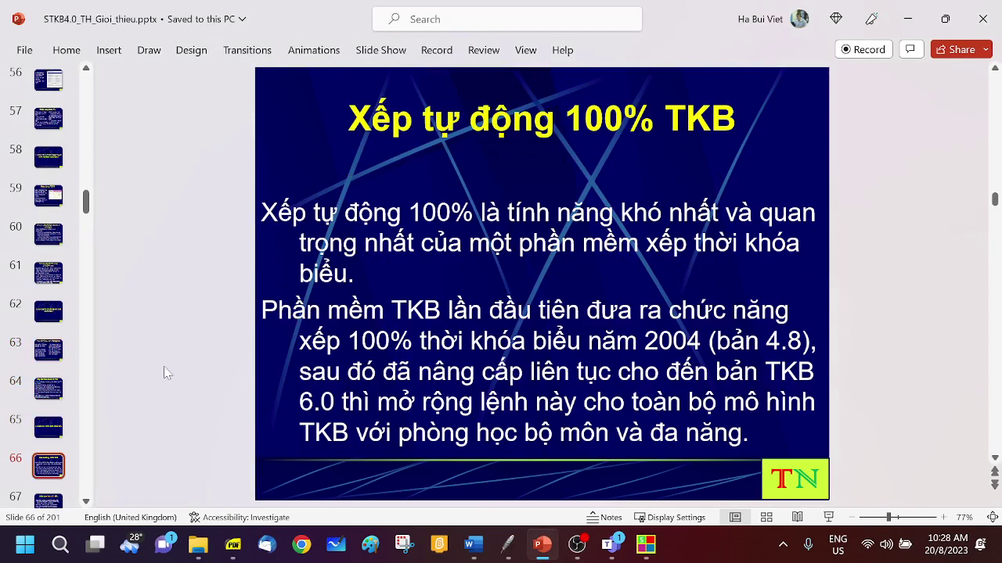
scroll(164, 368, down, 1)
scroll(163, 374, down, 1)
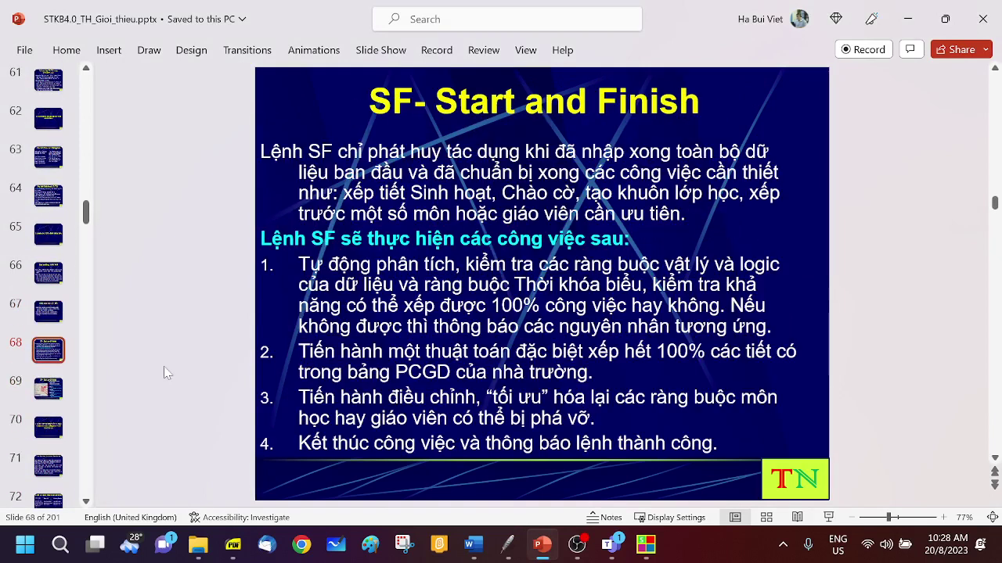
scroll(163, 374, down, 1)
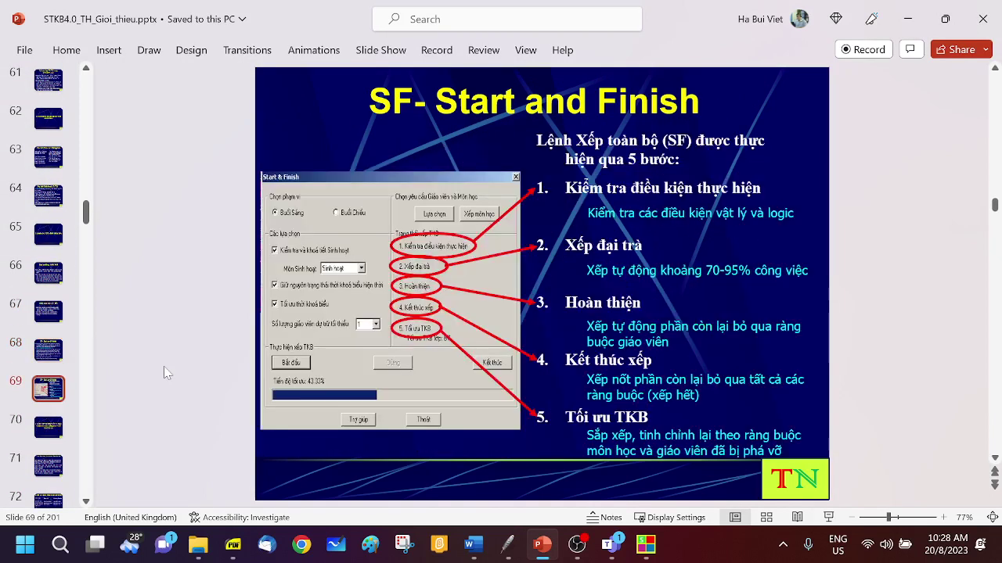
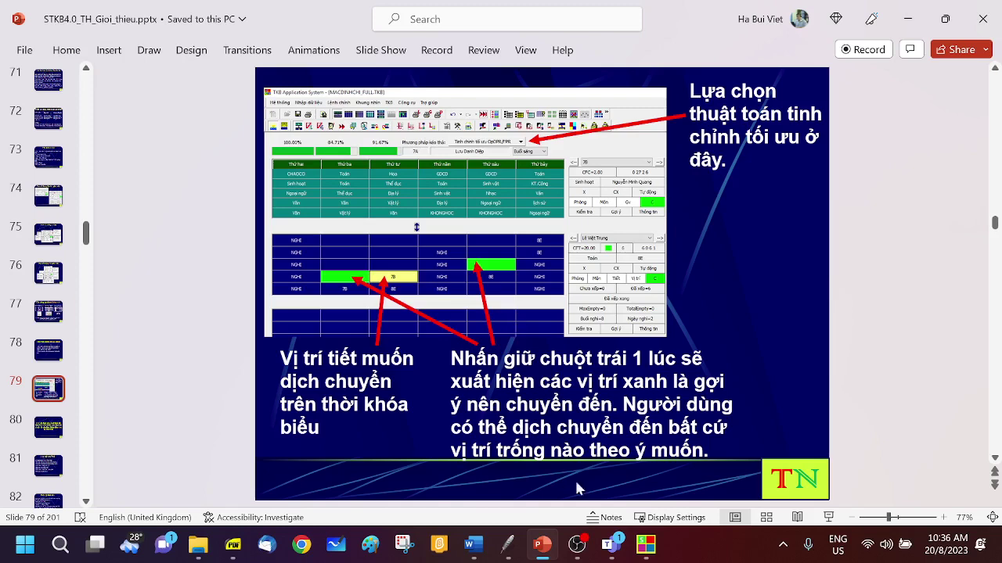
Switch to School Timetable System and examine the available period-moving methods (Phương pháp kéo thả) without changing the selected one.
click(646, 544)
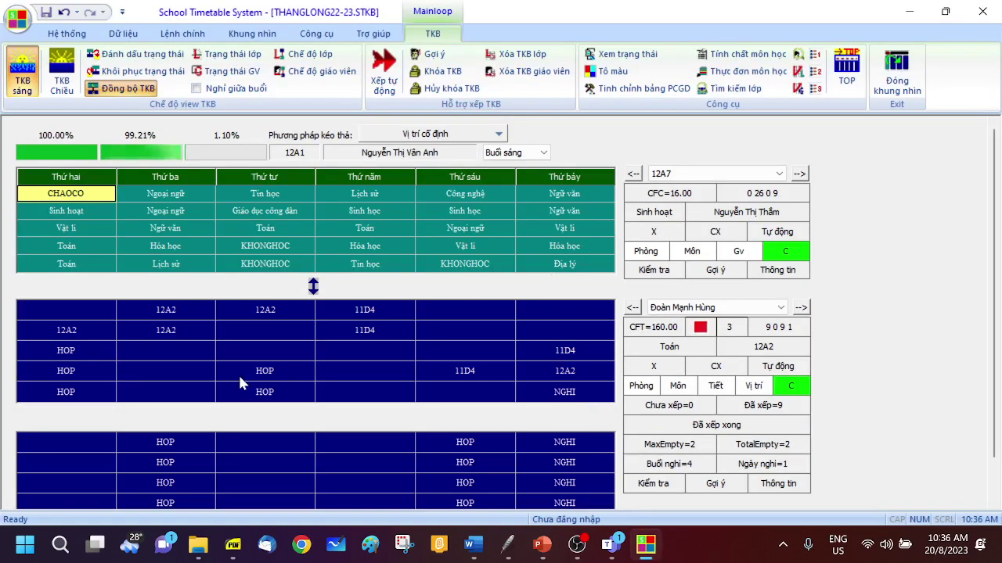
click(406, 138)
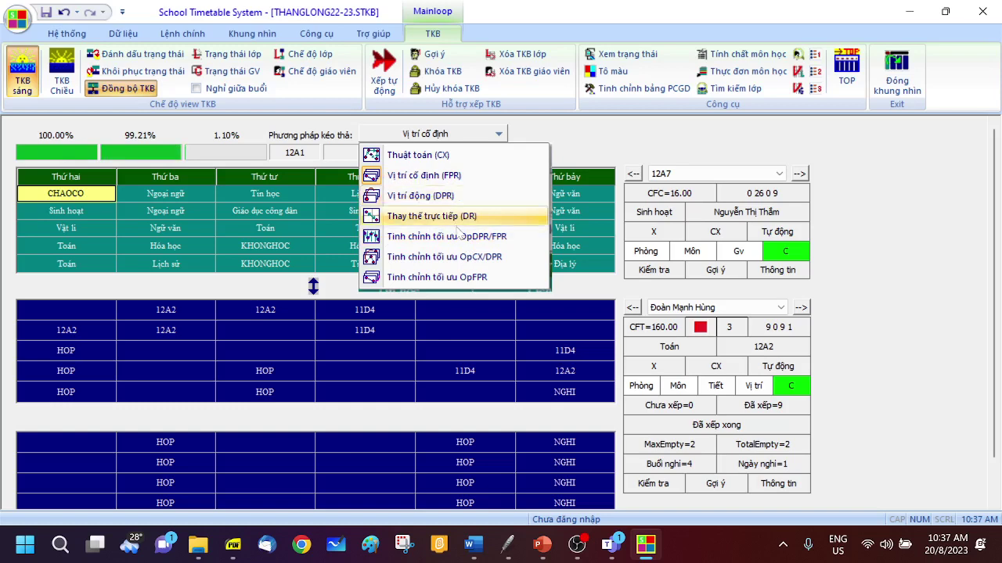
click(619, 156)
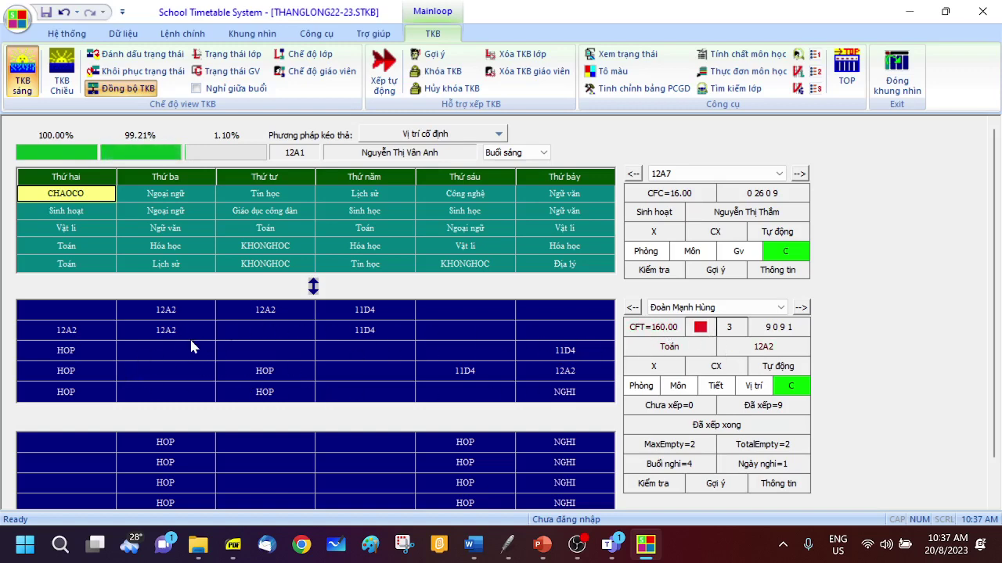
Examine the morning timetables of class 12D6 and of the teachers for its Thursday Toán and Friday Ngữ văn periods.
click(802, 309)
click(802, 309)
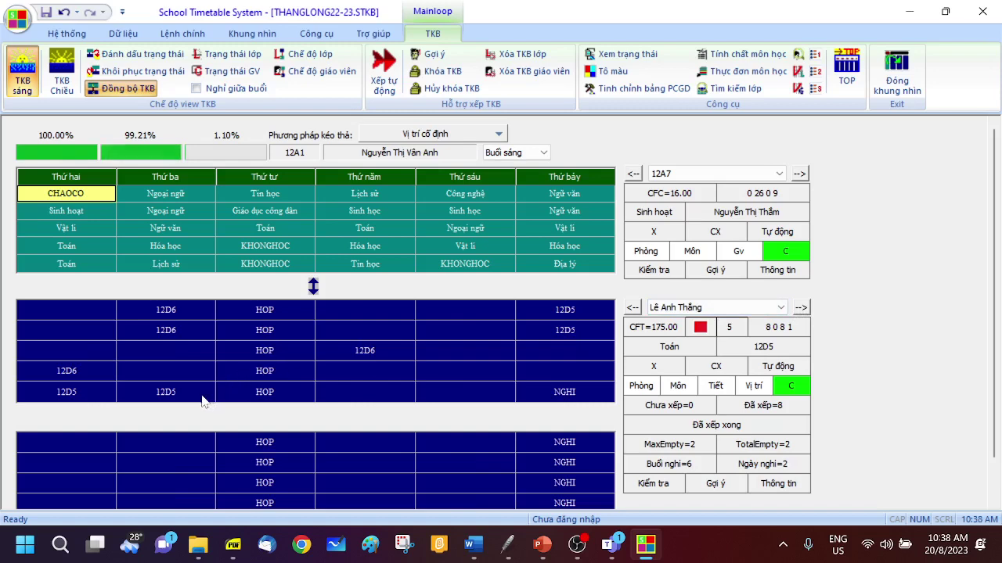
click(364, 357)
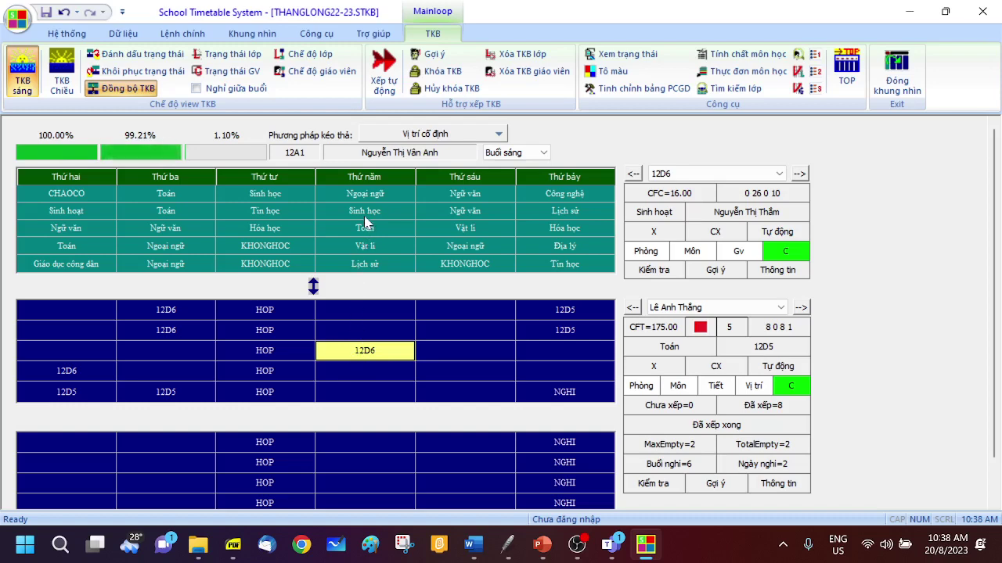
click(461, 218)
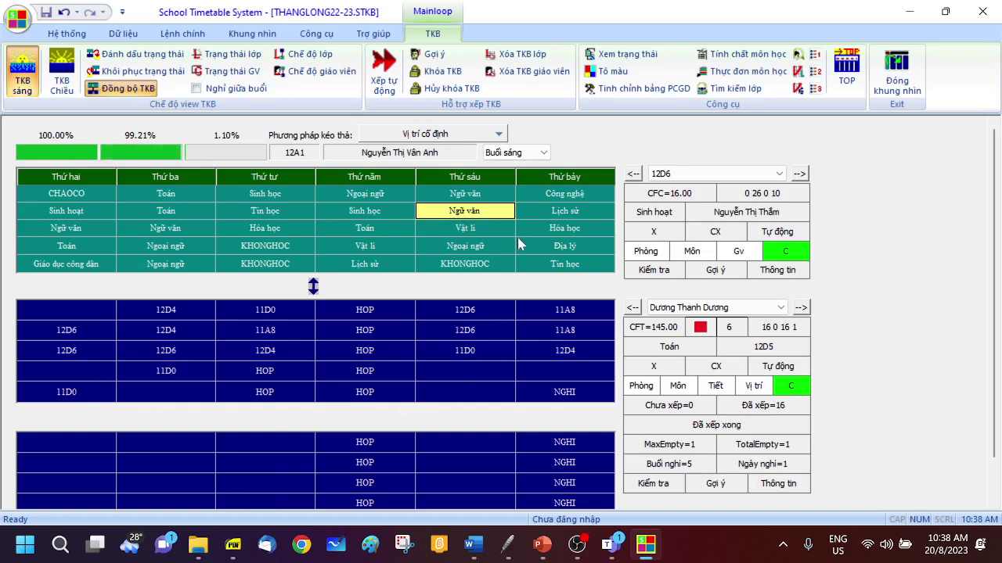
click(396, 229)
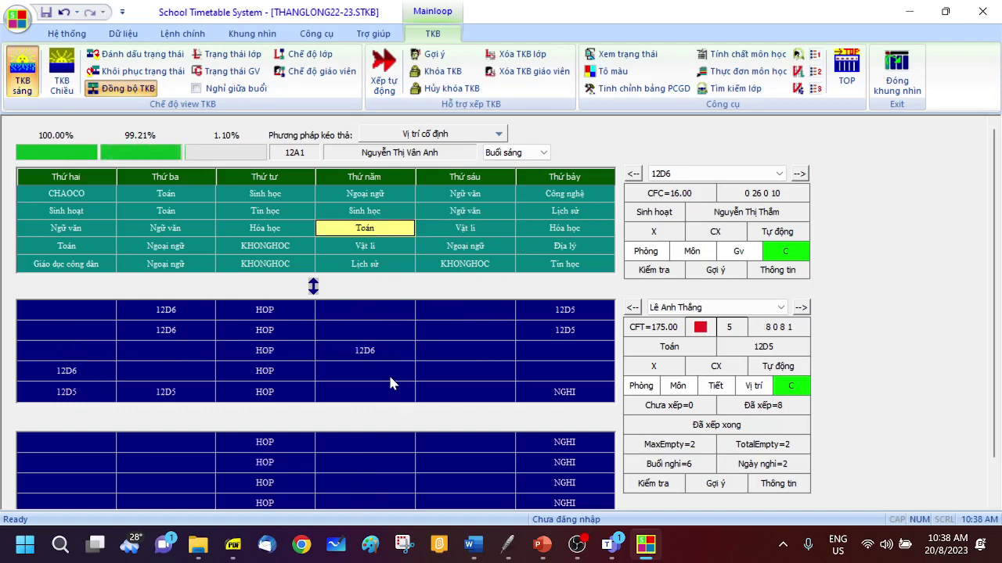
Move class 12D6's Toán period from Thursday period 3 to Saturday period 3 with FPR, reviewing both affected teachers before accepting the swap.
click(365, 350)
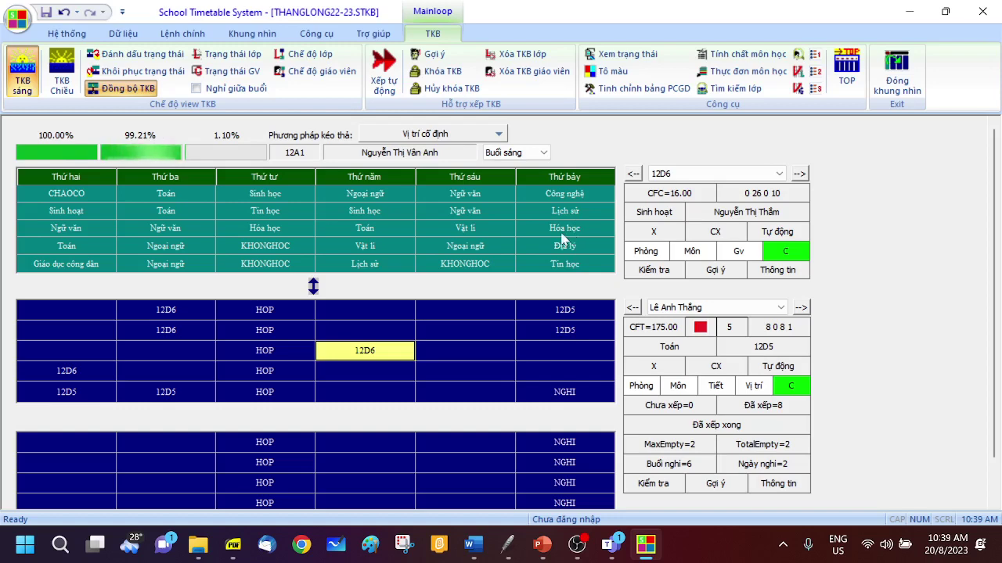
click(367, 355)
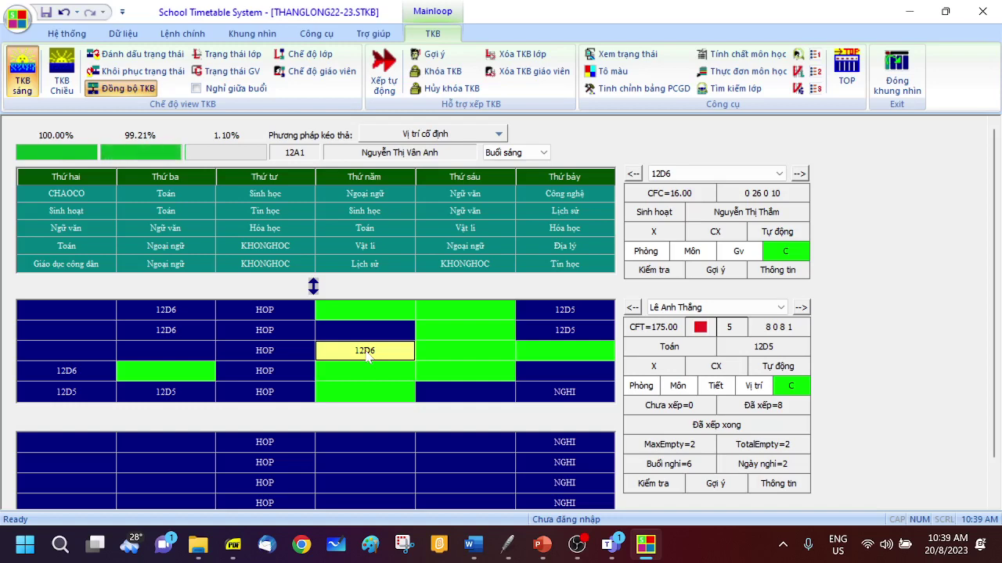
click(366, 356)
click(358, 359)
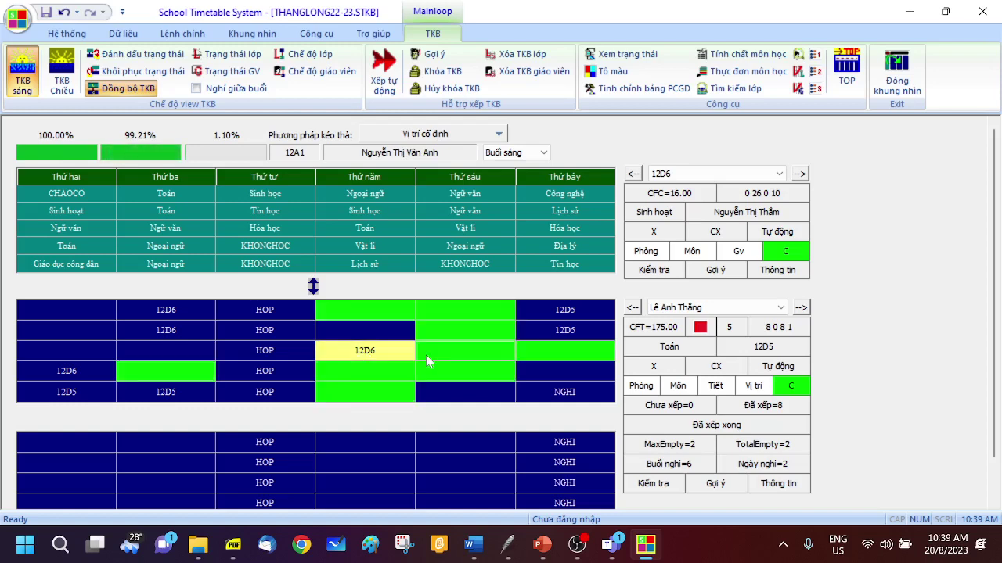
click(562, 355)
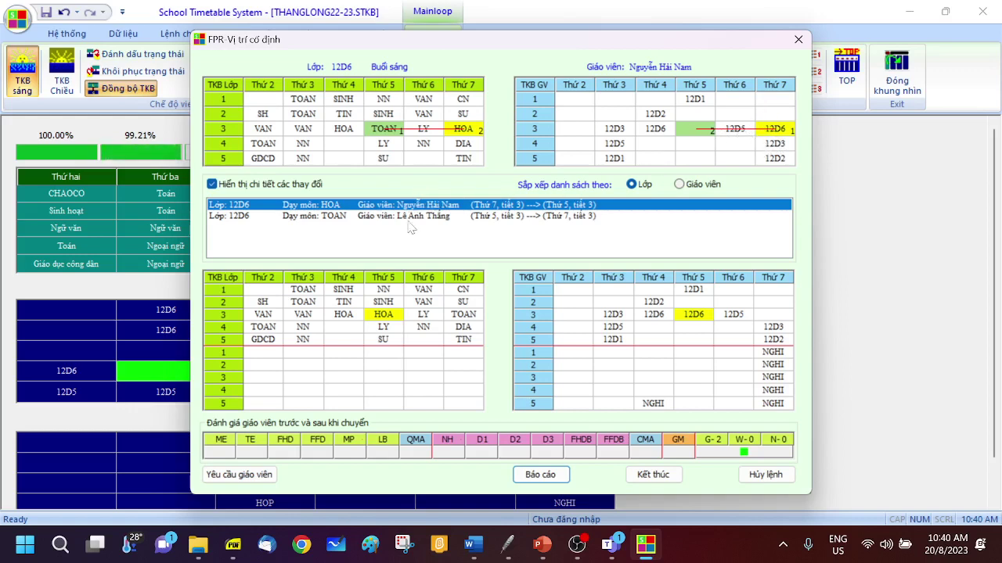
click(406, 216)
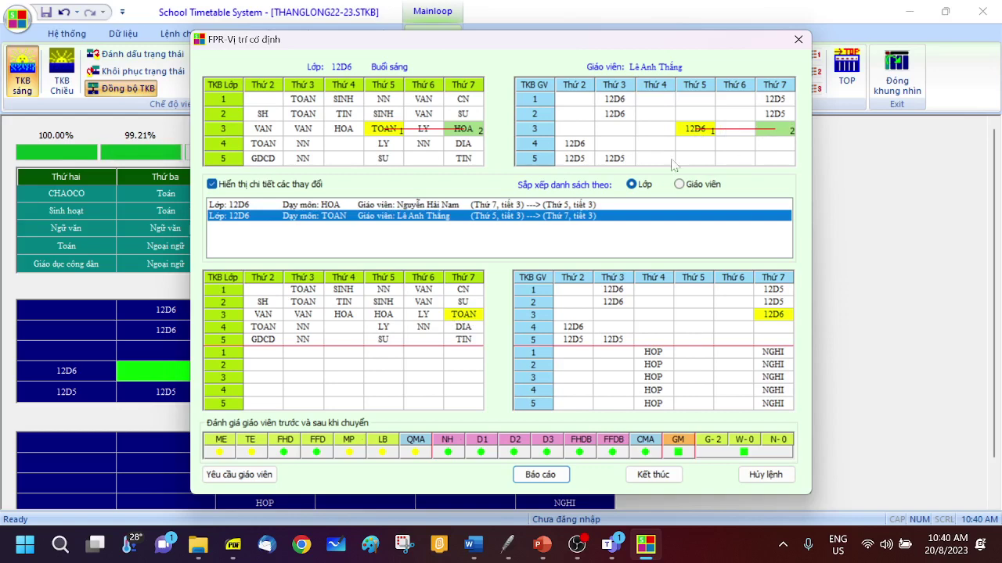
click(435, 205)
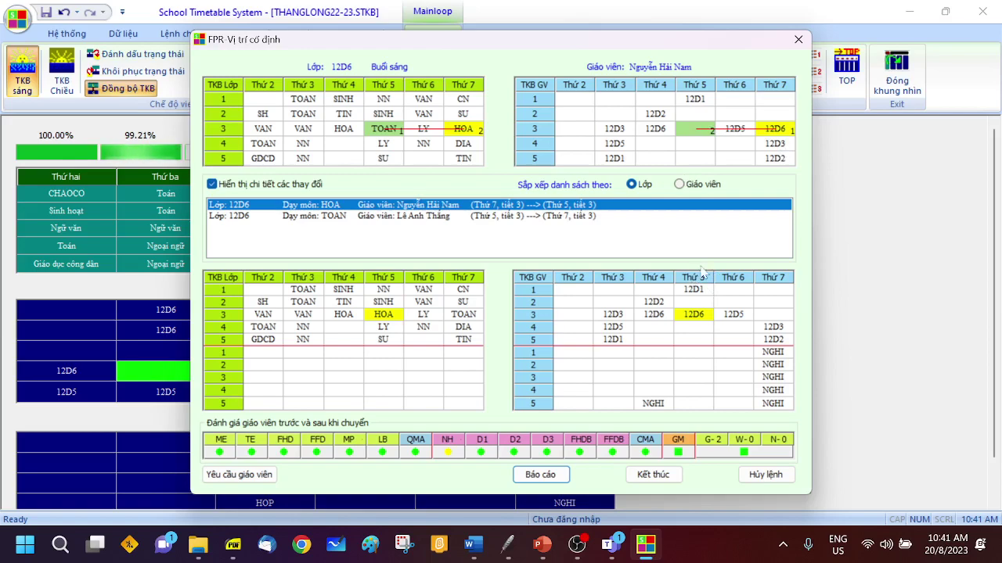
click(652, 474)
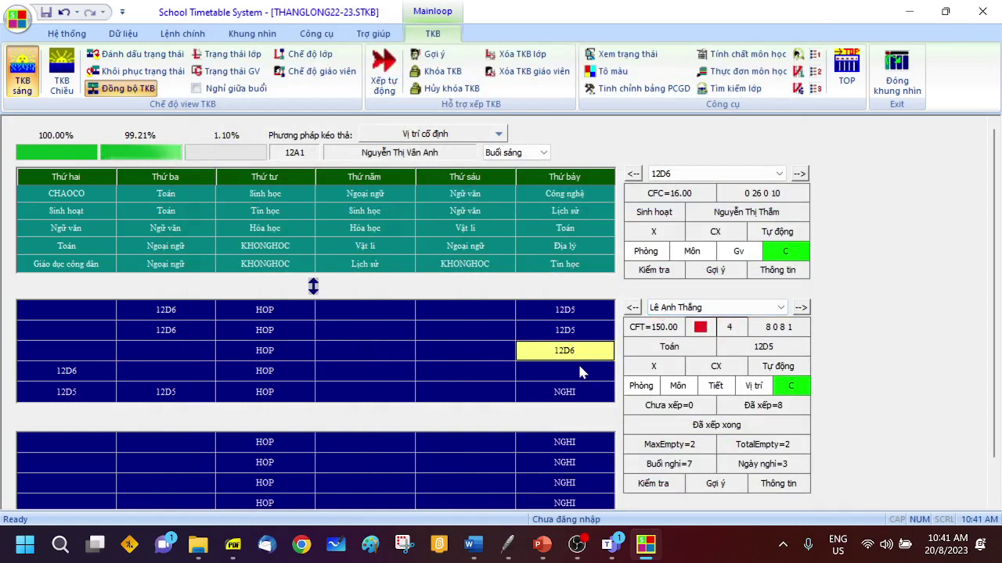
Examine further teachers' morning timetables one after another, including that of class 12D6's Wednesday Hóa học teacher.
click(796, 308)
click(797, 309)
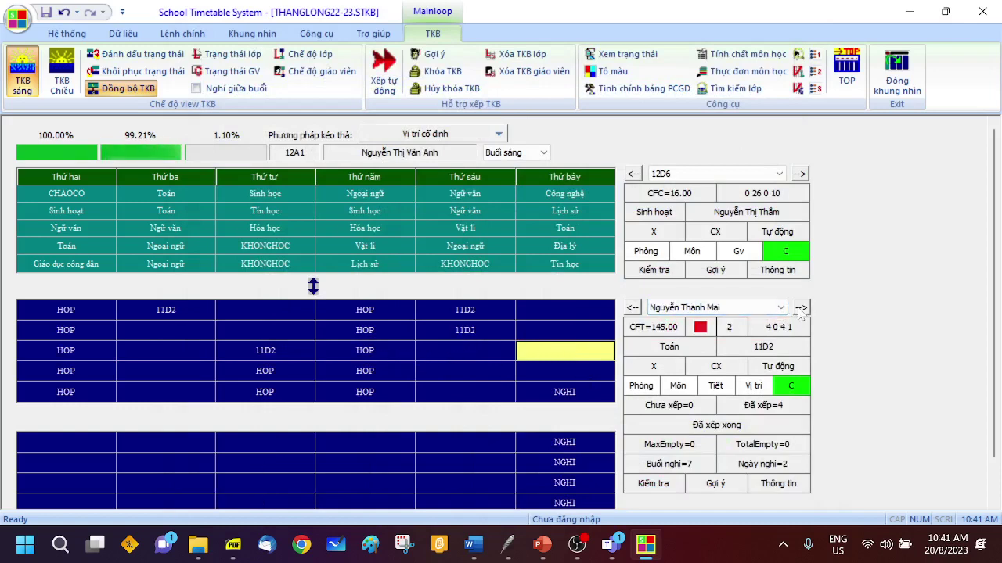
click(799, 310)
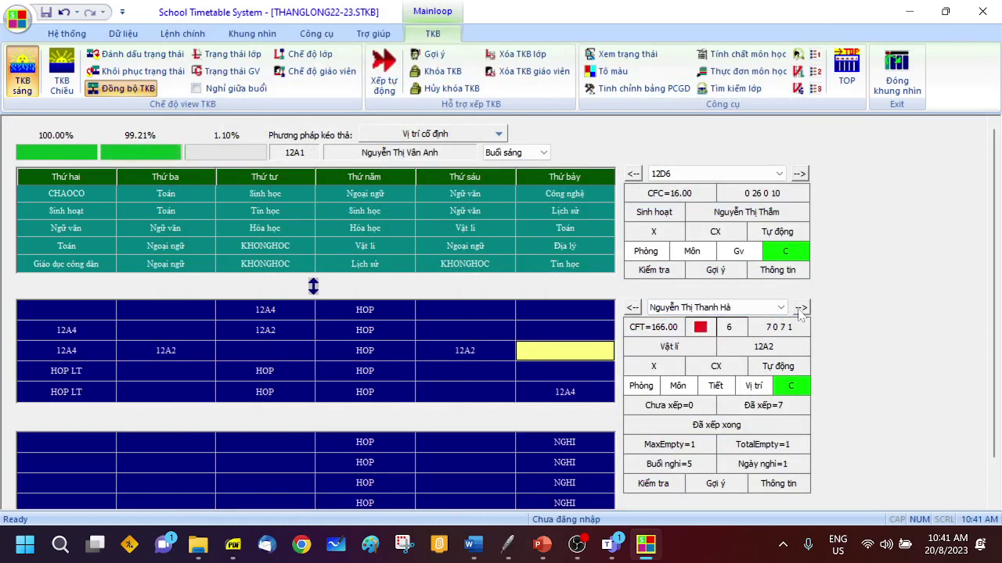
click(800, 312)
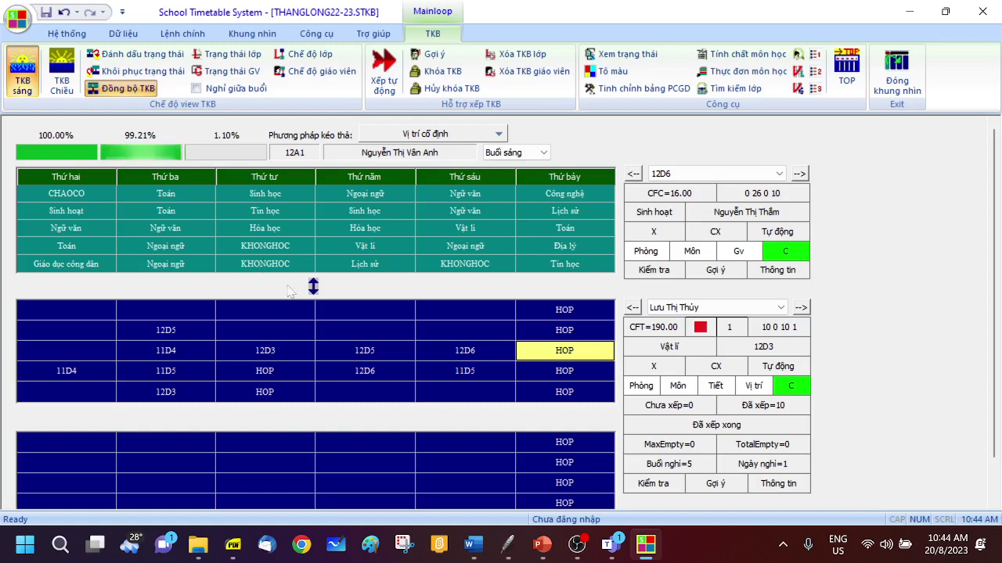
click(278, 232)
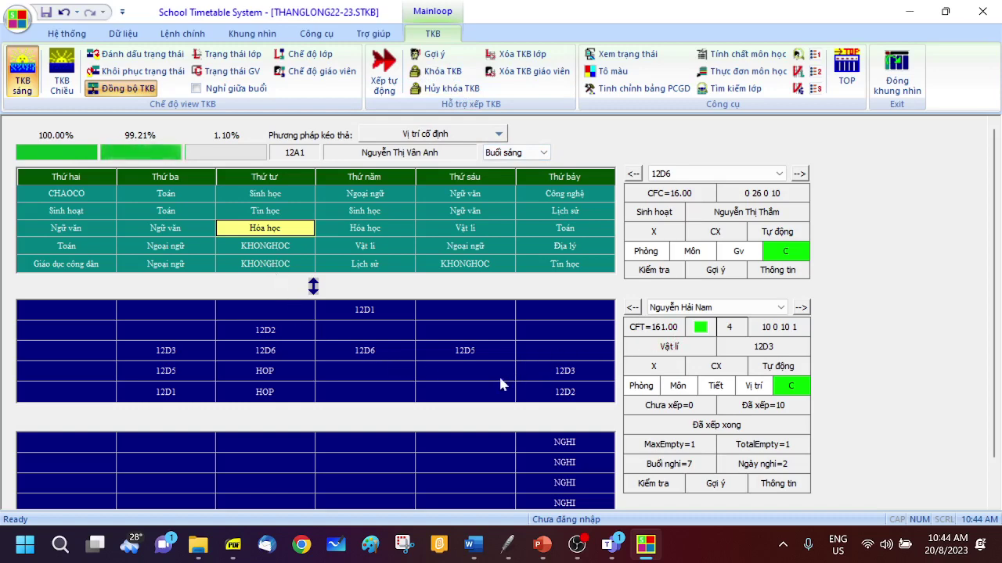
click(800, 308)
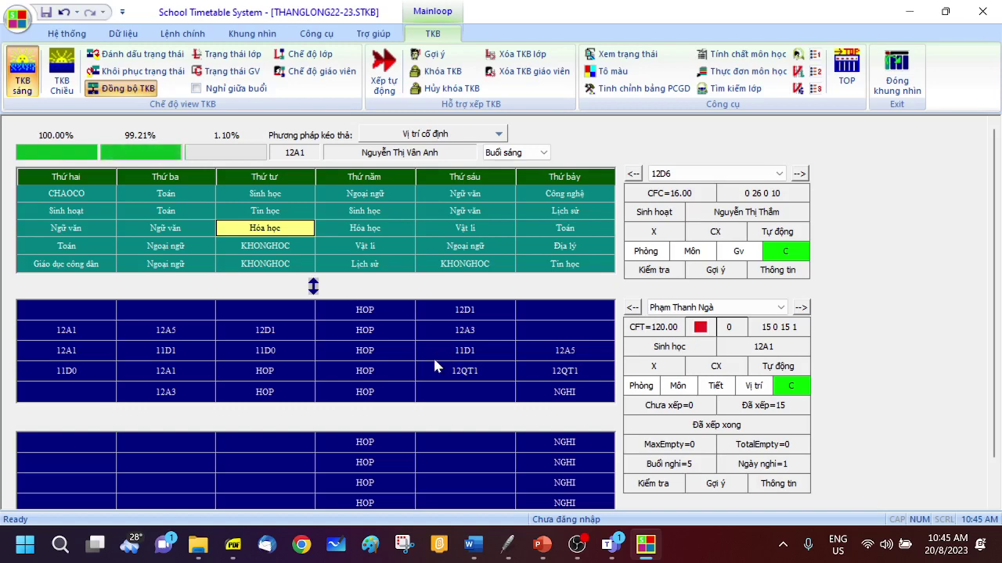
click(395, 349)
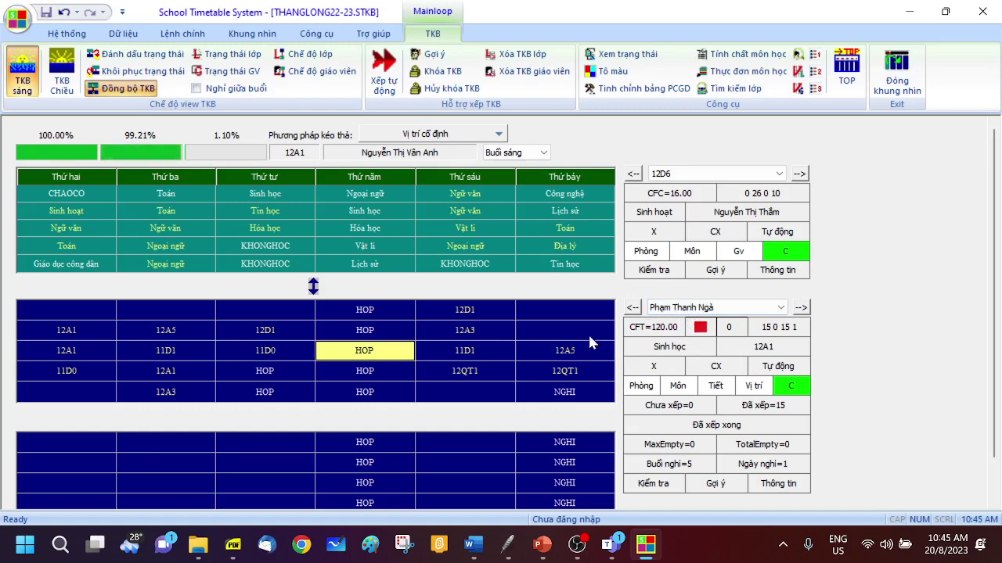
click(801, 308)
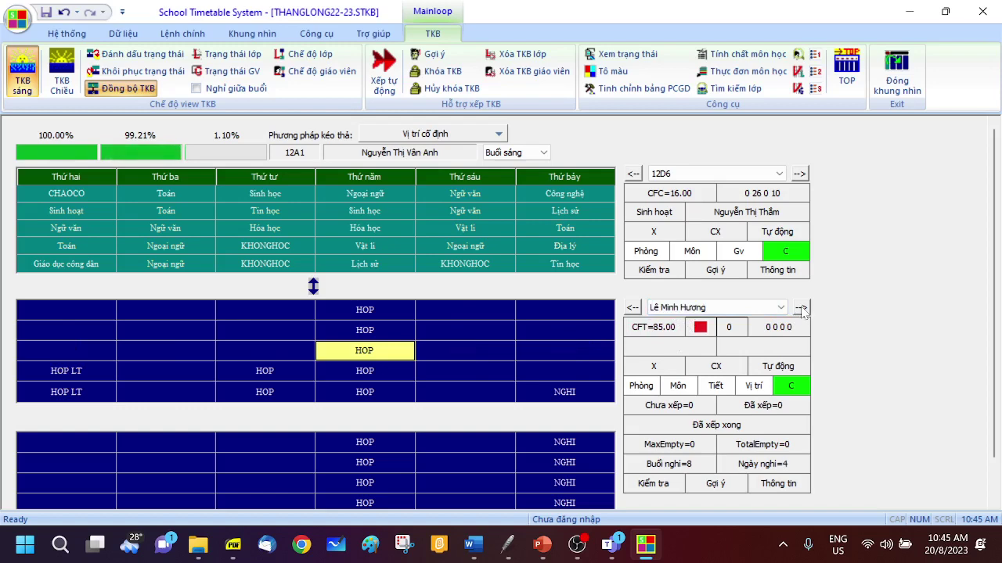
click(801, 309)
click(801, 308)
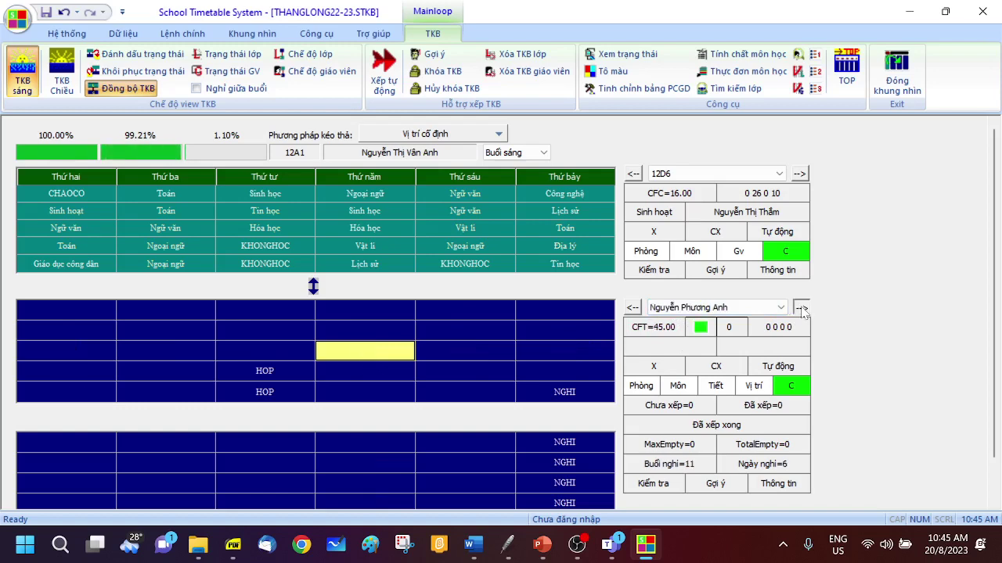
click(472, 399)
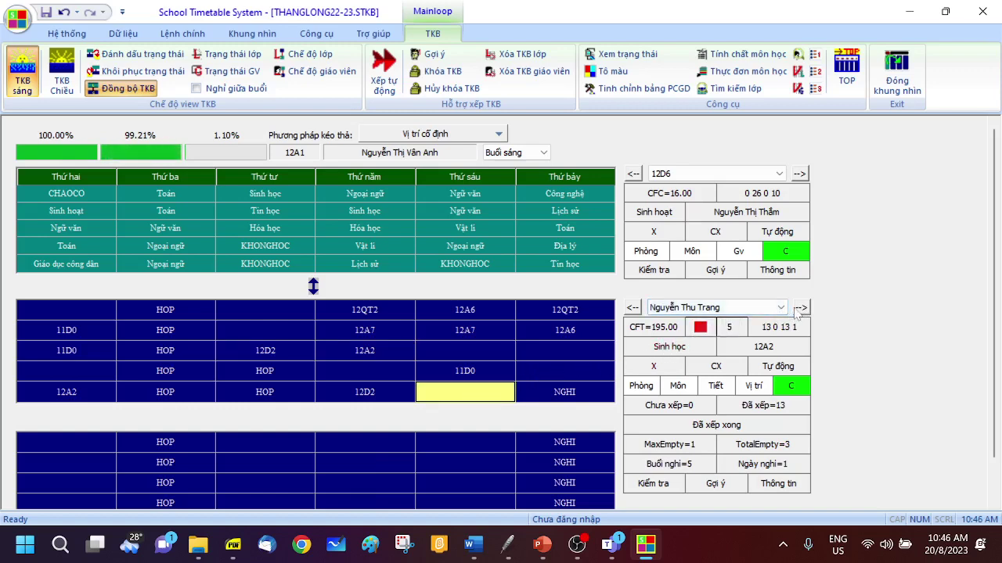
Lock class 12D2's Sinh học period on Wednesday period 3, and check the commands offered for its Thursday Địa lý period.
click(280, 373)
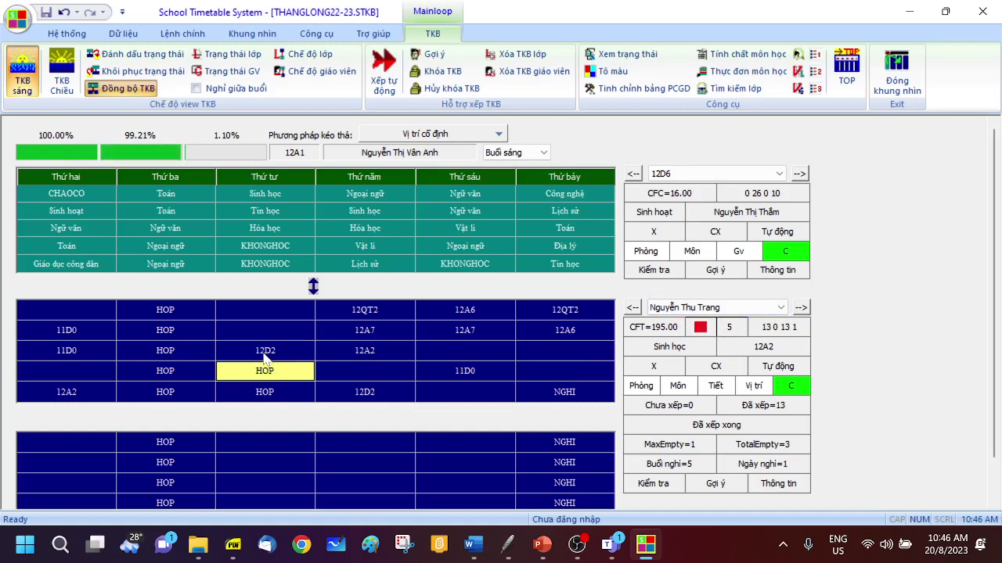
click(264, 354)
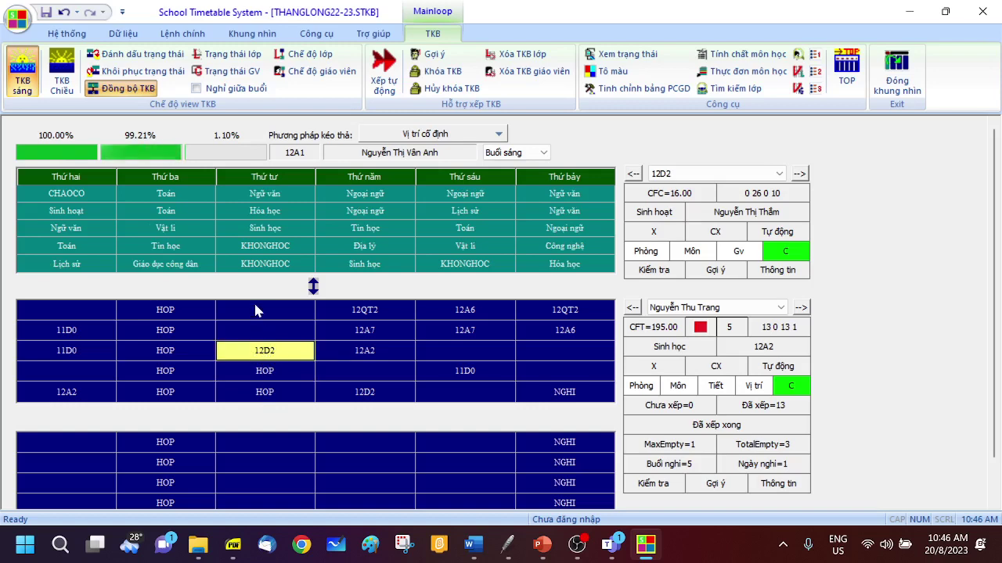
right_click(270, 356)
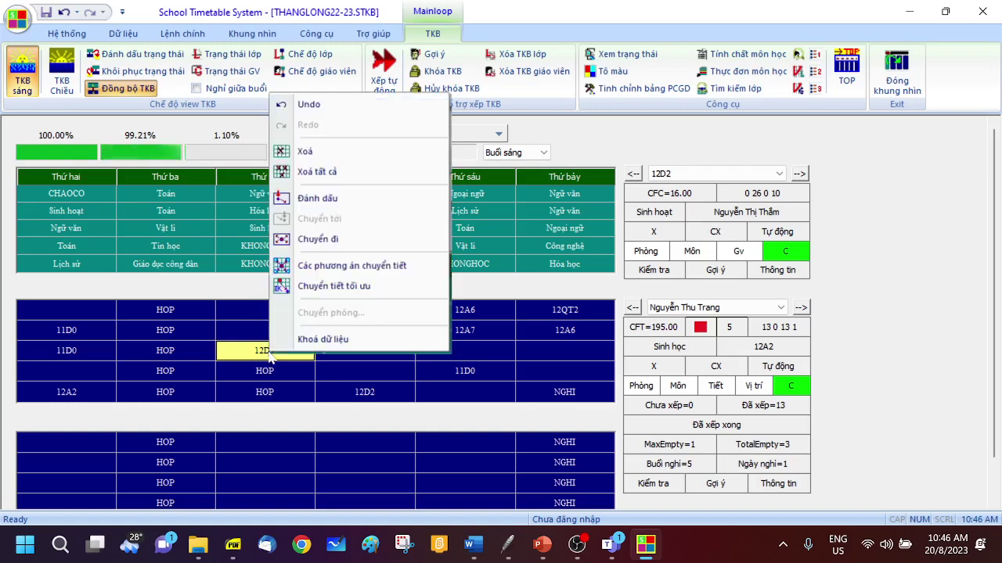
click(311, 340)
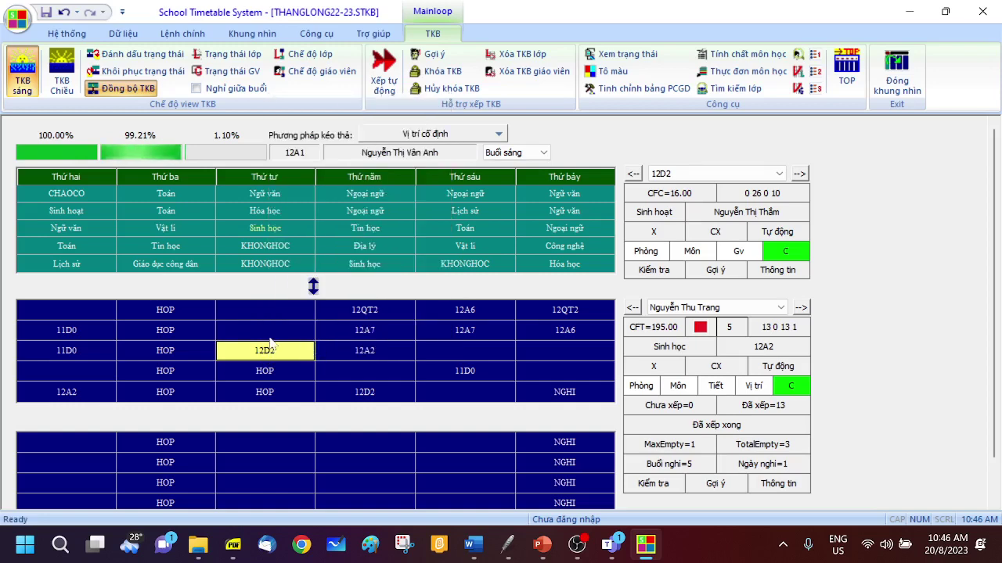
click(266, 331)
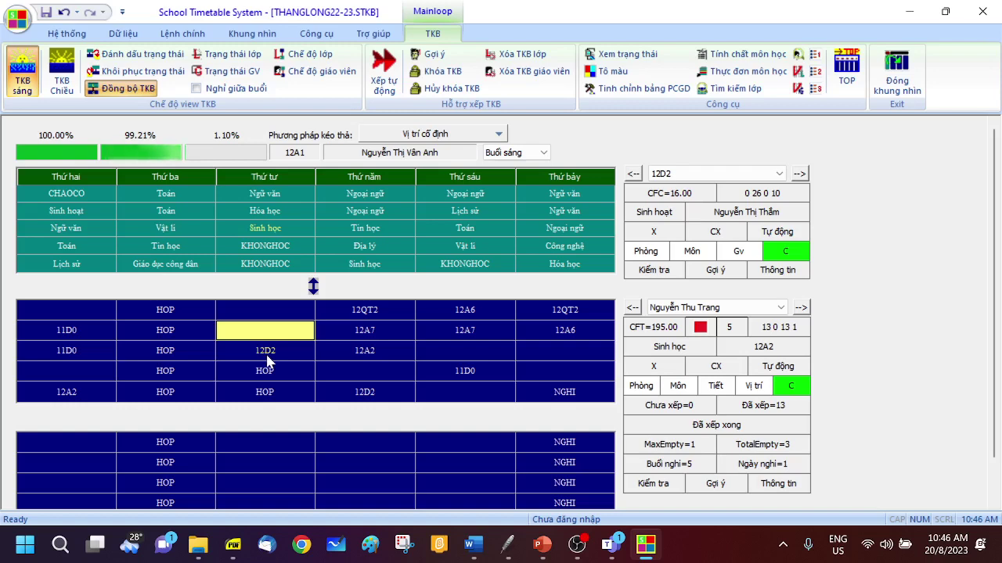
right_click(366, 249)
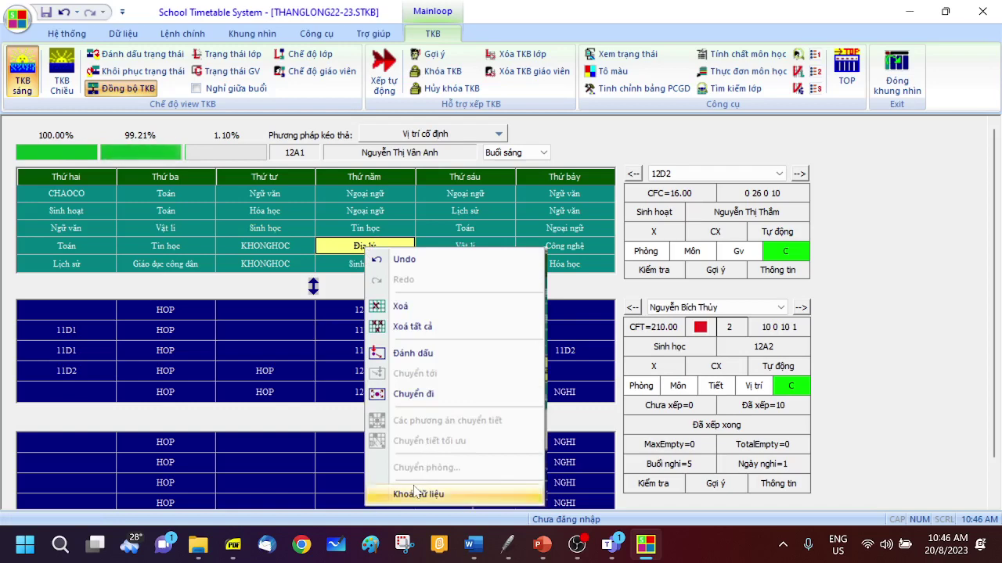
click(270, 366)
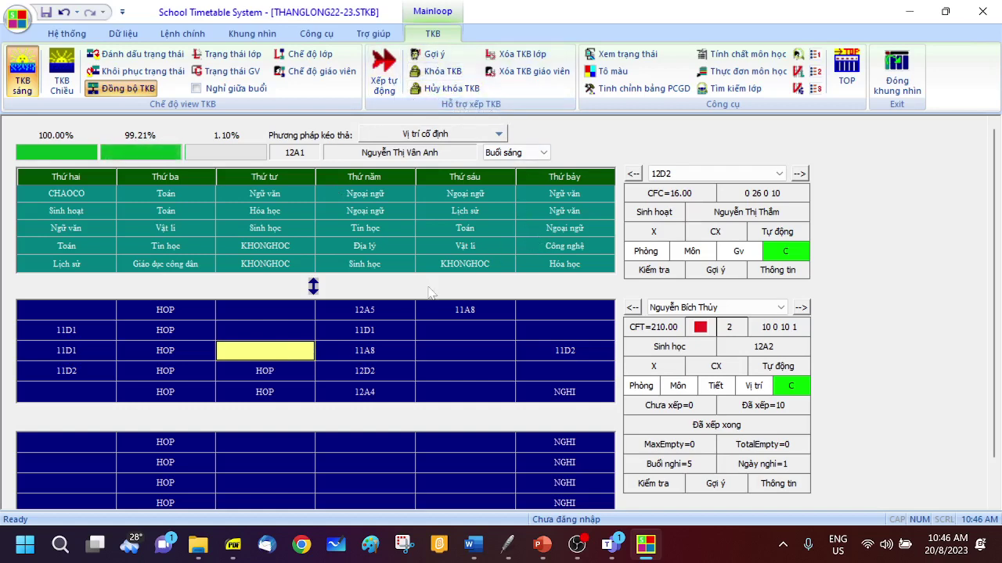
Delete class 11A8's Địa lý period on Friday period 1 from its teacher's timetable.
click(466, 317)
right_click(466, 317)
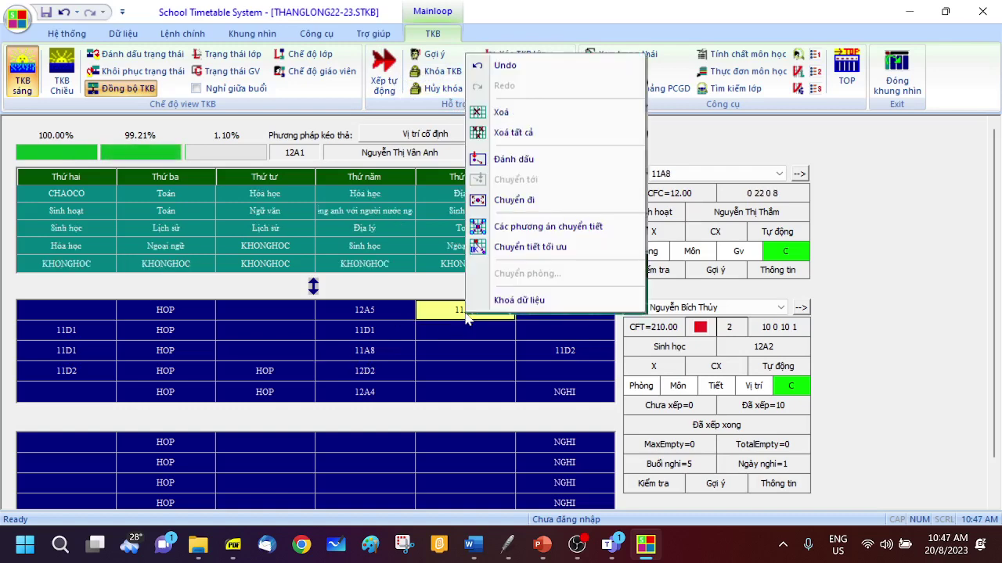
click(501, 112)
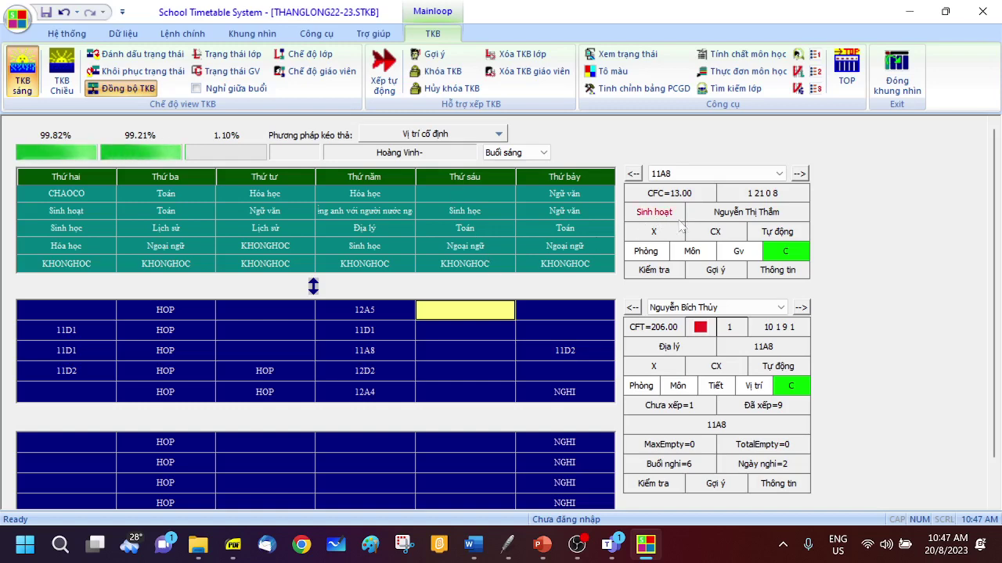
Choose Địa lý as class 11A8's subject and place it back on Friday period 1.
click(649, 214)
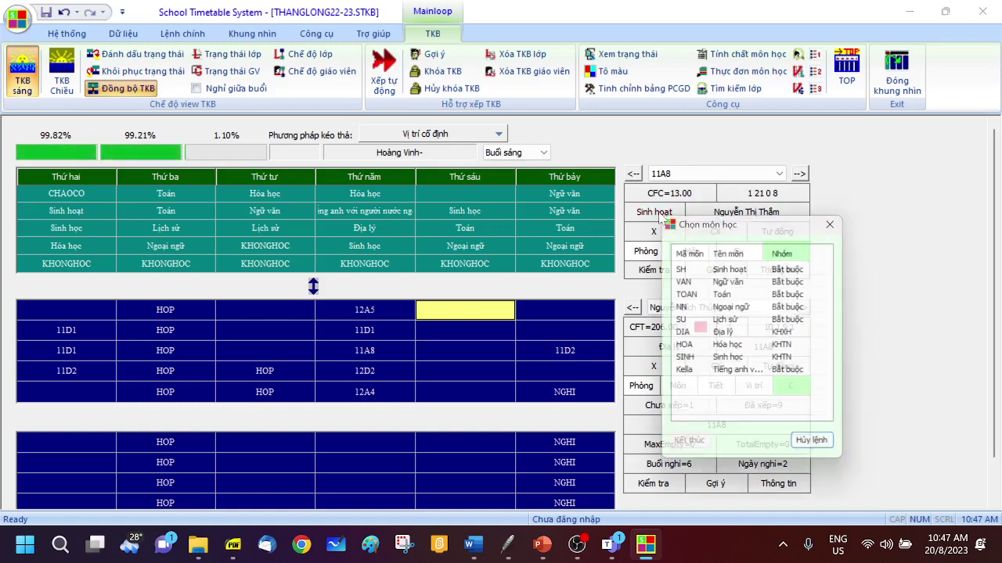
click(704, 336)
click(679, 451)
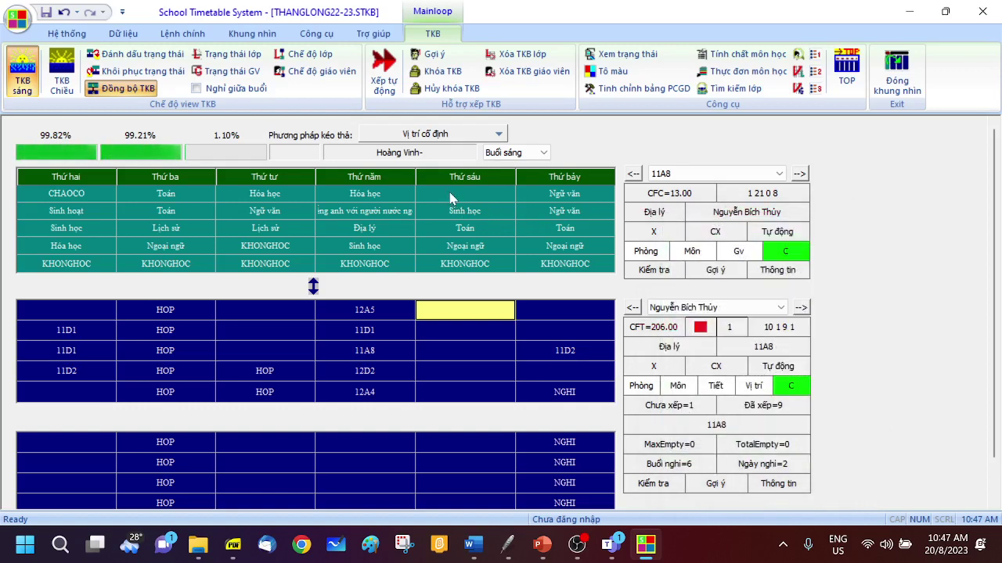
right_click(452, 197)
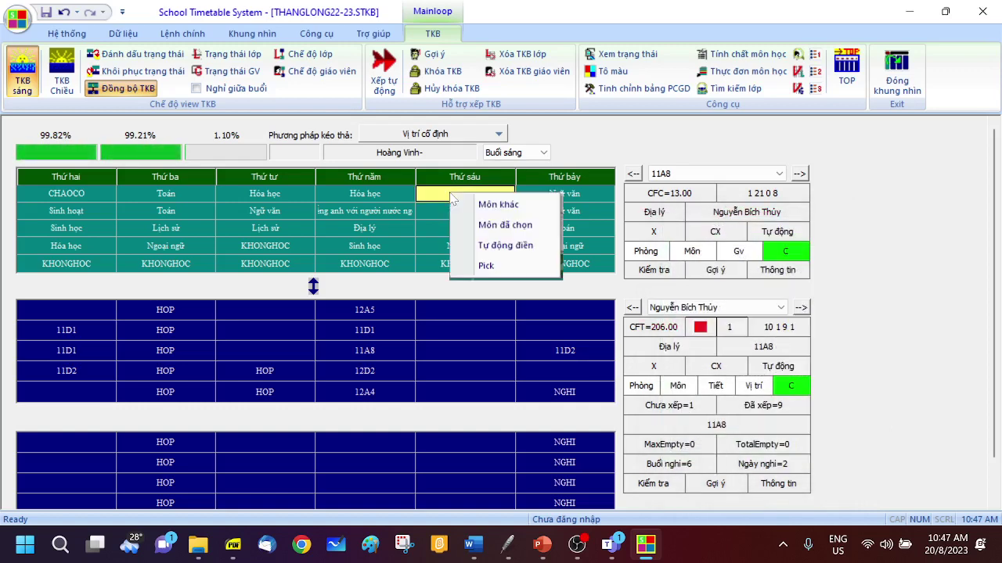
click(504, 225)
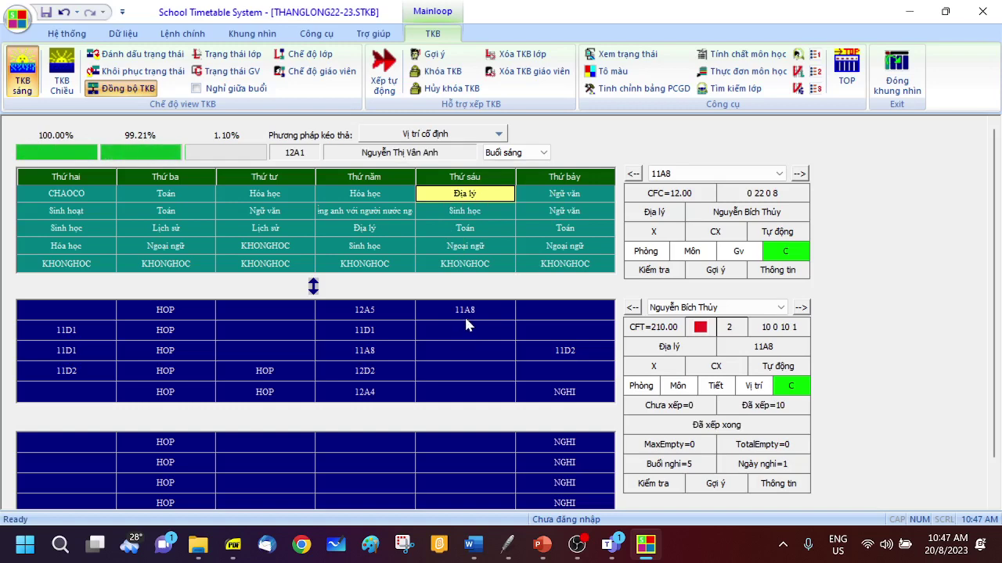
Remove class 11A8's Friday period 1 Địa lý again and mark that slot as Họp in its teacher's timetable.
click(468, 325)
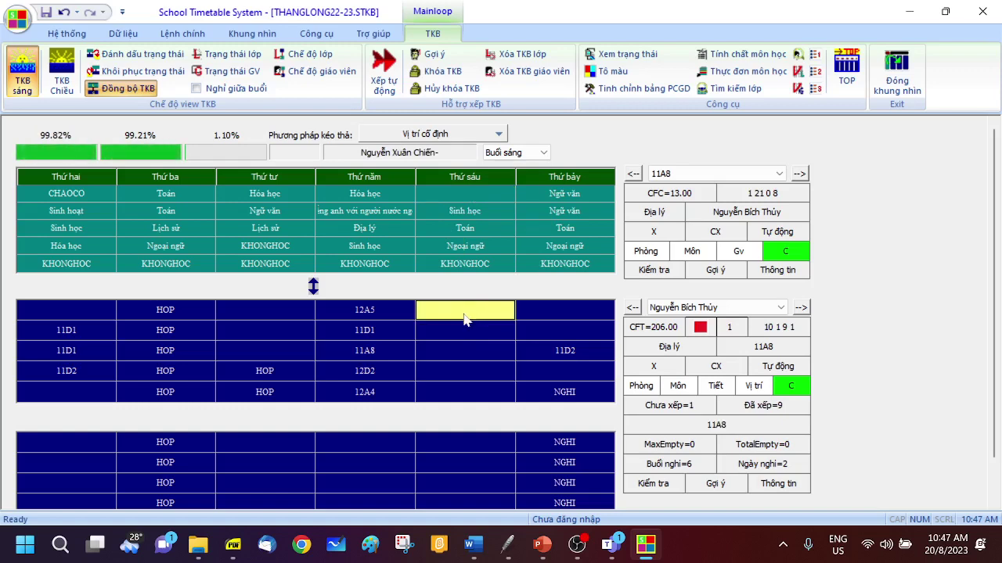
right_click(464, 319)
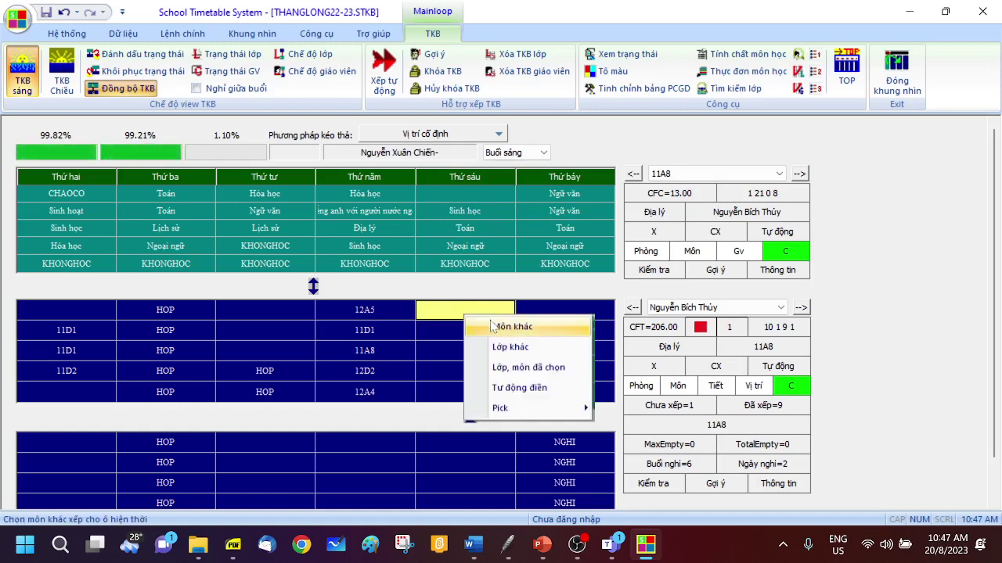
mouse_move(537, 409)
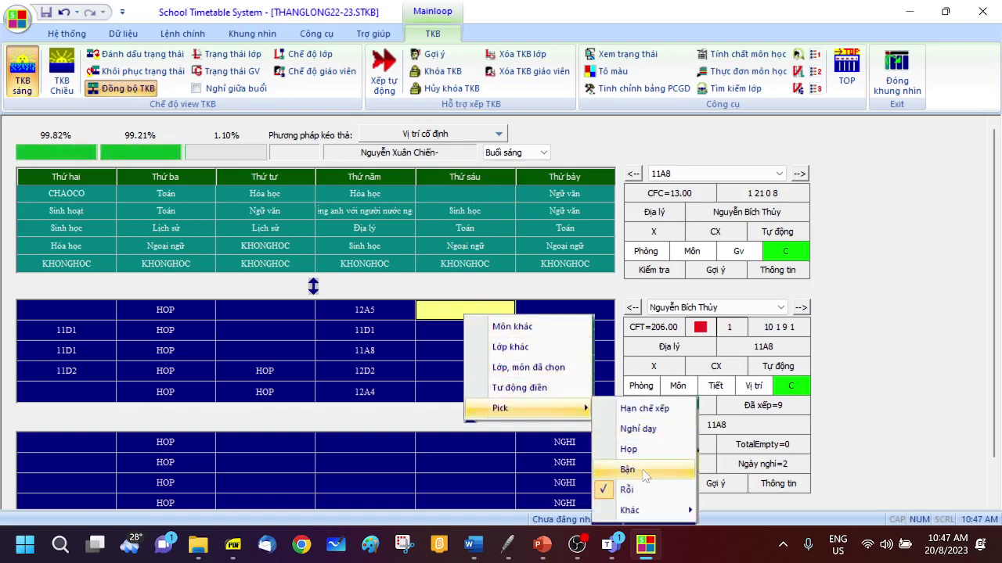
click(629, 449)
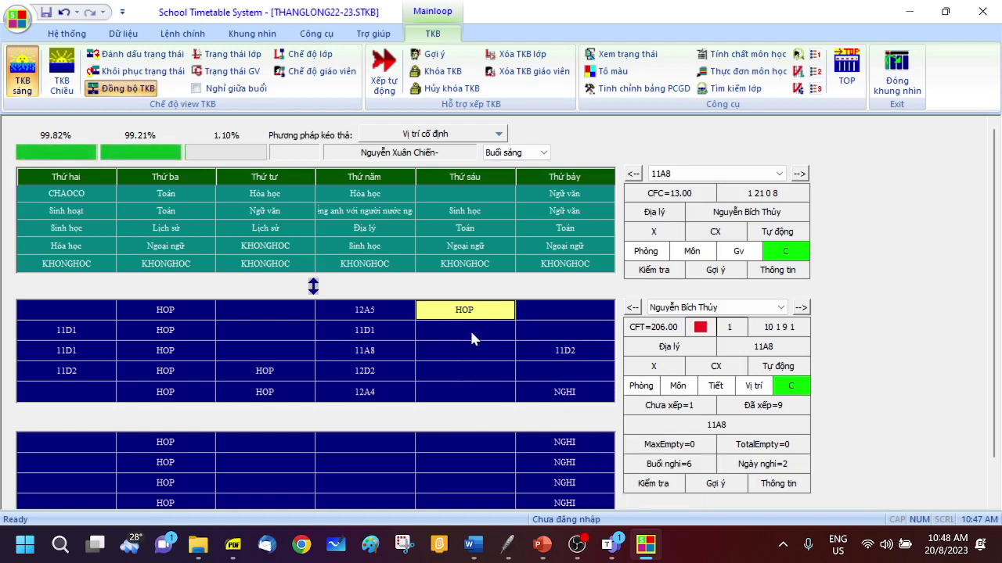
Try to place the selected subject Địa lý in class 11A8's empty Friday period 1.
click(467, 197)
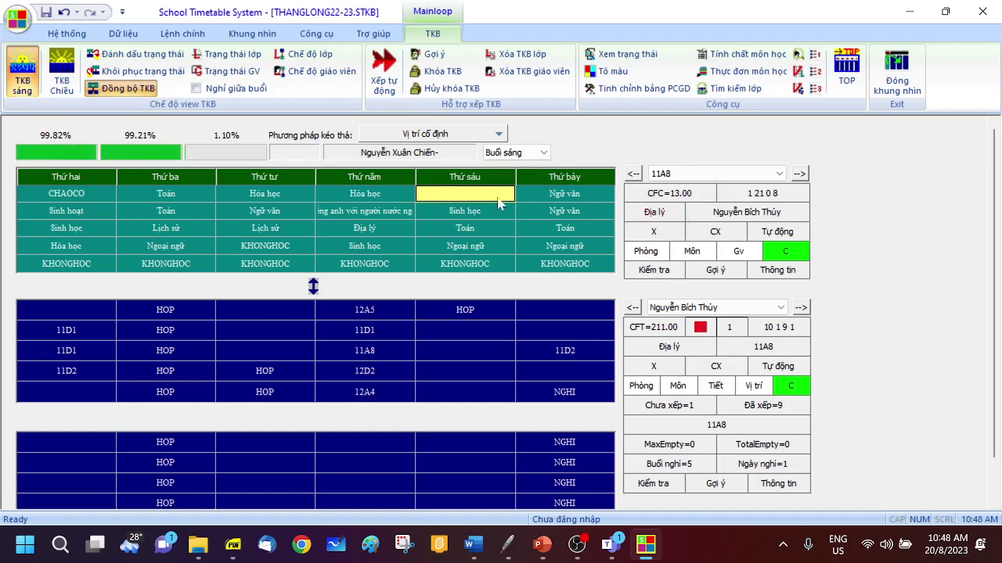
right_click(481, 198)
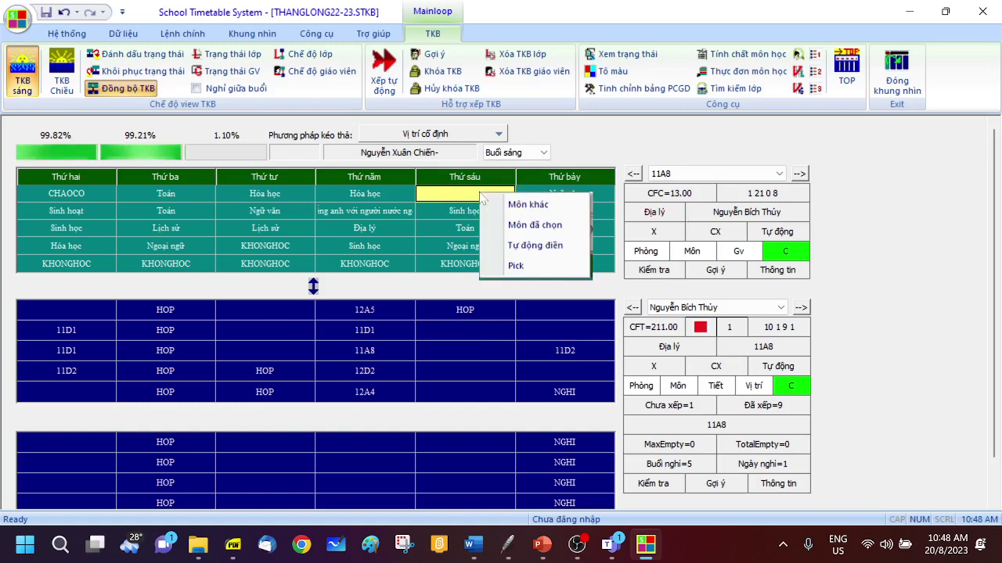
click(537, 236)
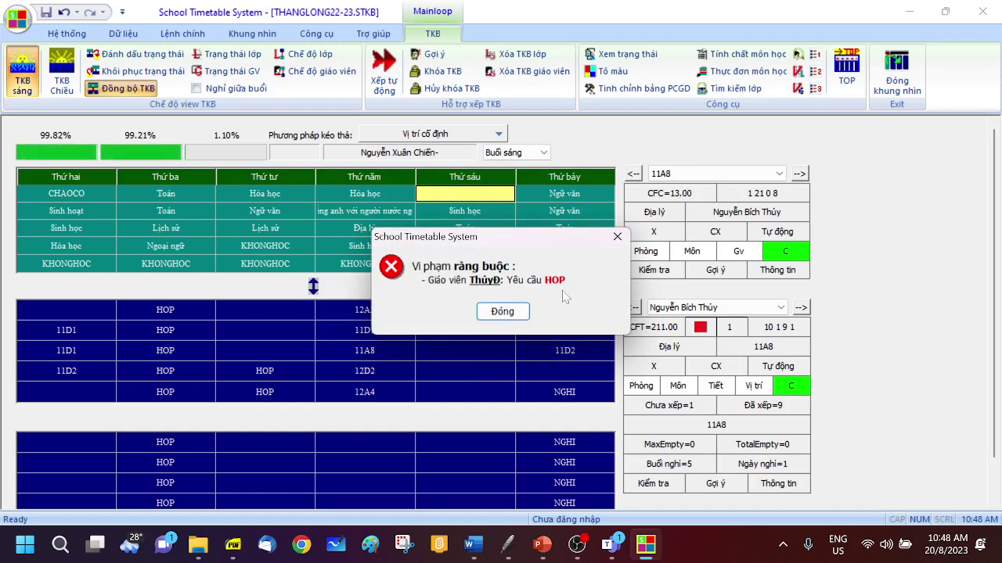
click(515, 312)
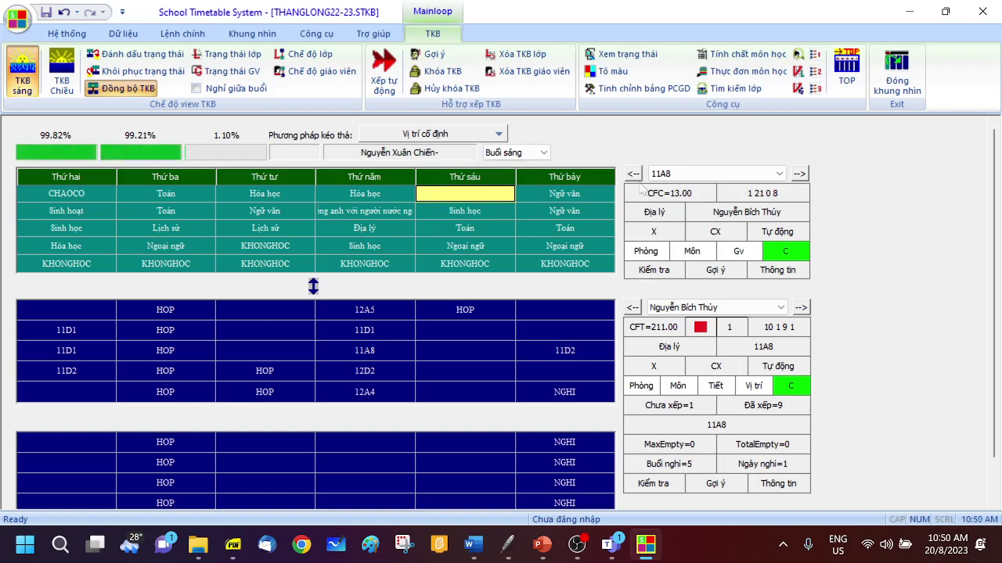
Examine the timetables of class 11A8's Friday Sinh học and Toán, Wednesday Lịch sử and Saturday Ngoại ngữ teachers for a swap into Friday period 1.
click(472, 213)
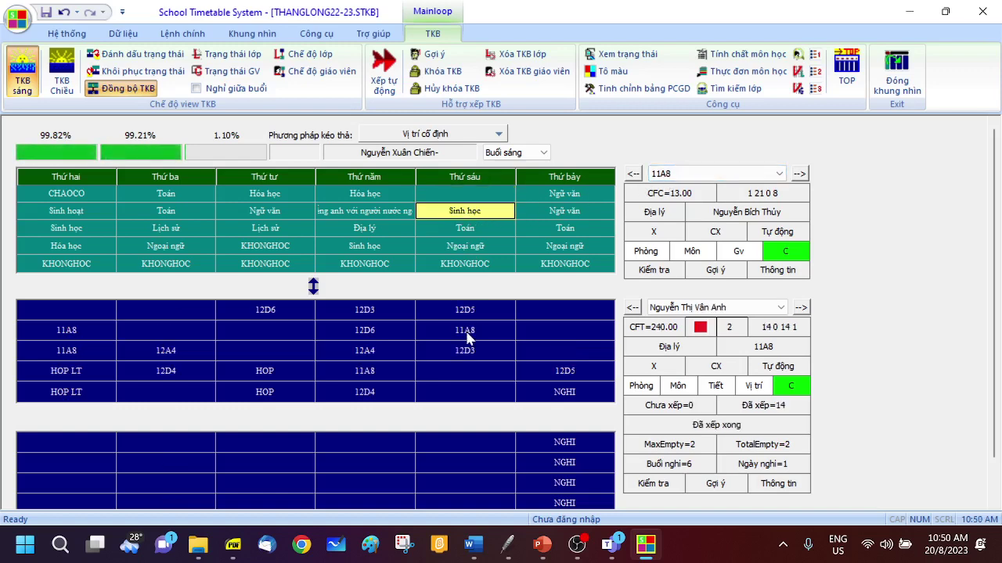
click(465, 233)
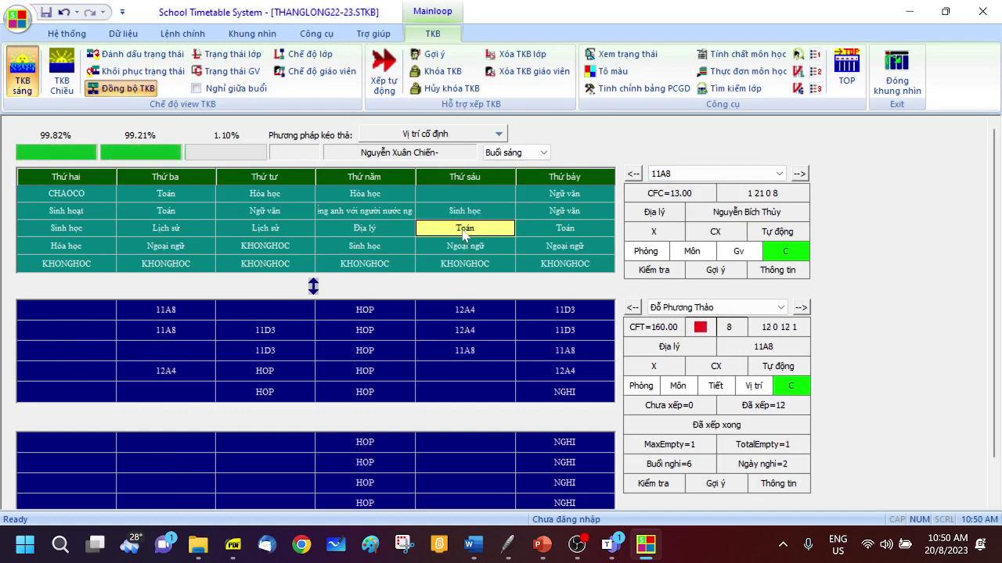
click(461, 197)
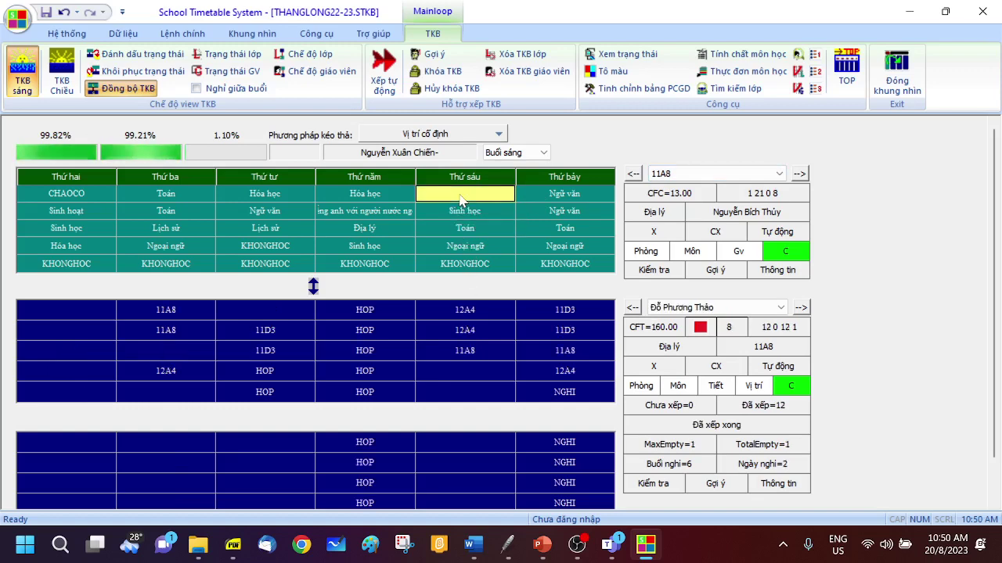
click(268, 230)
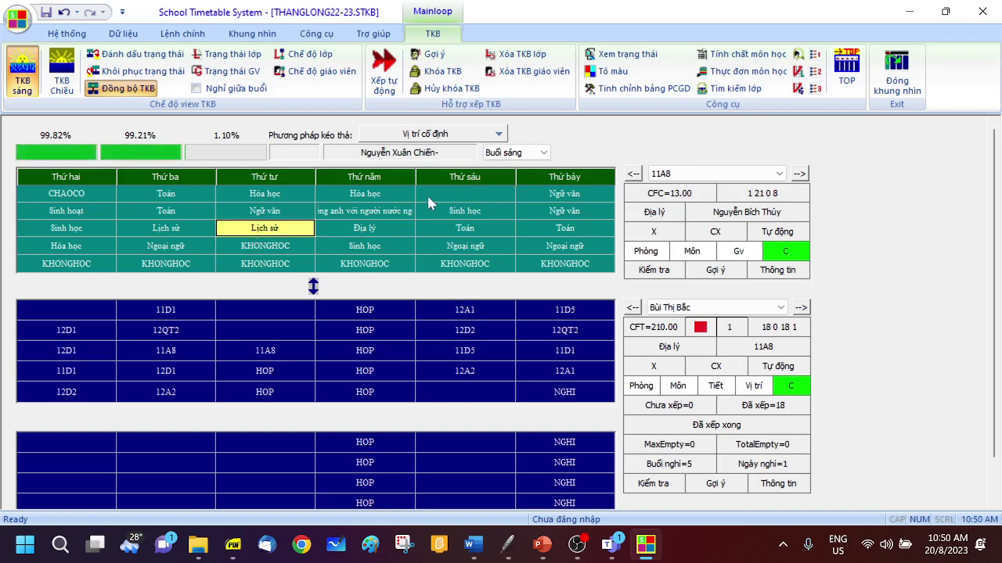
click(273, 353)
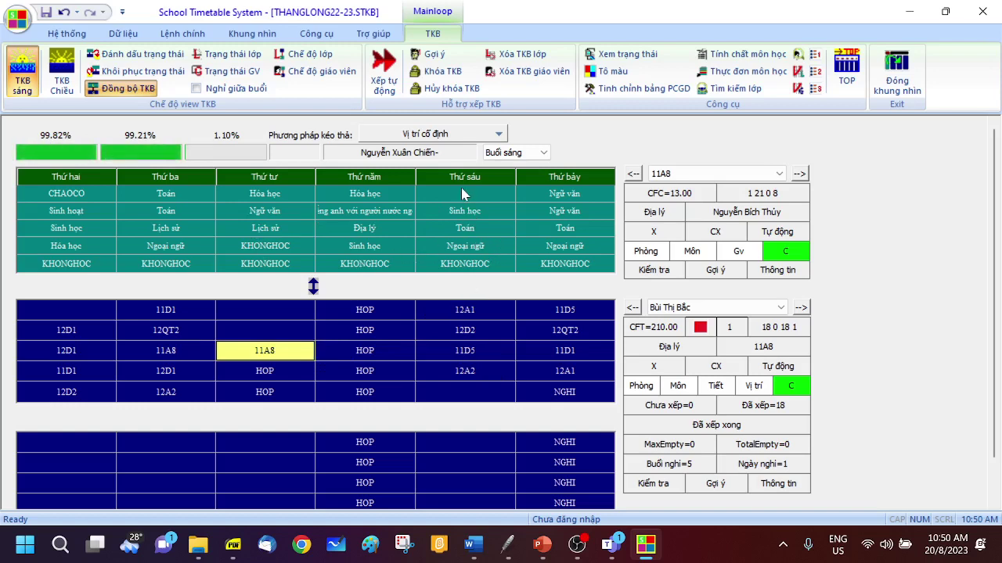
click(572, 248)
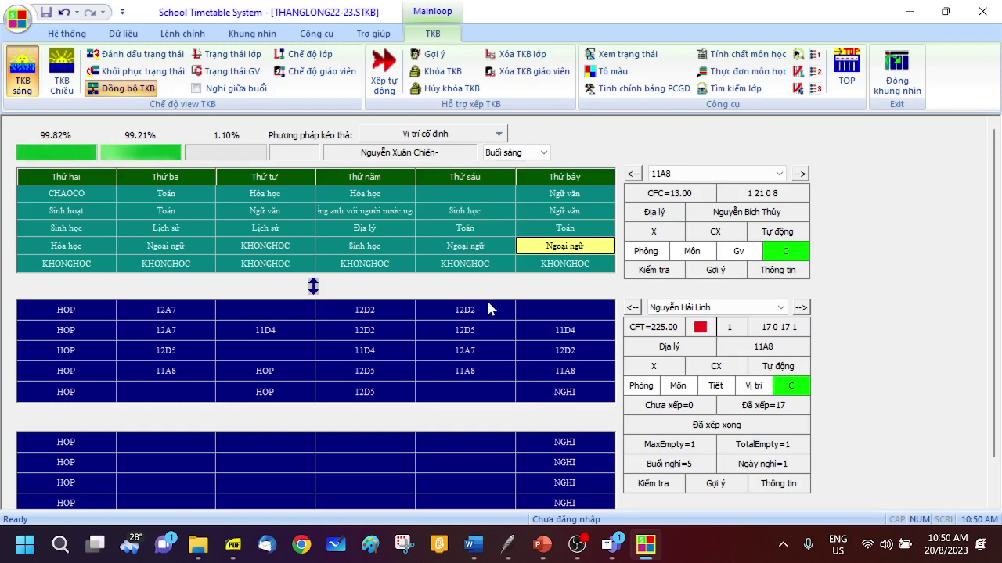
click(472, 199)
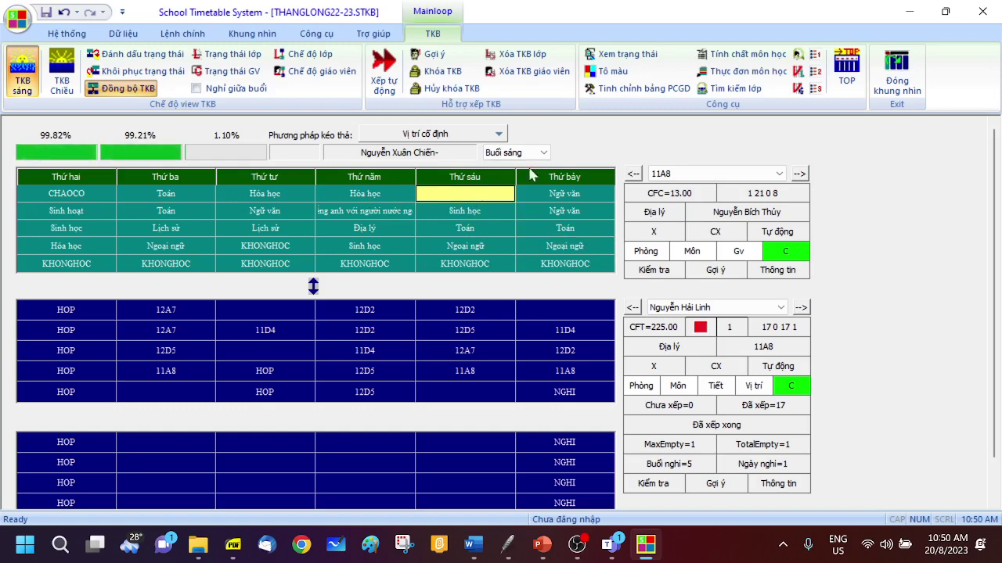
Compare the Địa lý teacher's free periods with the timetable of class 11A8's Friday Sinh học teacher.
click(742, 71)
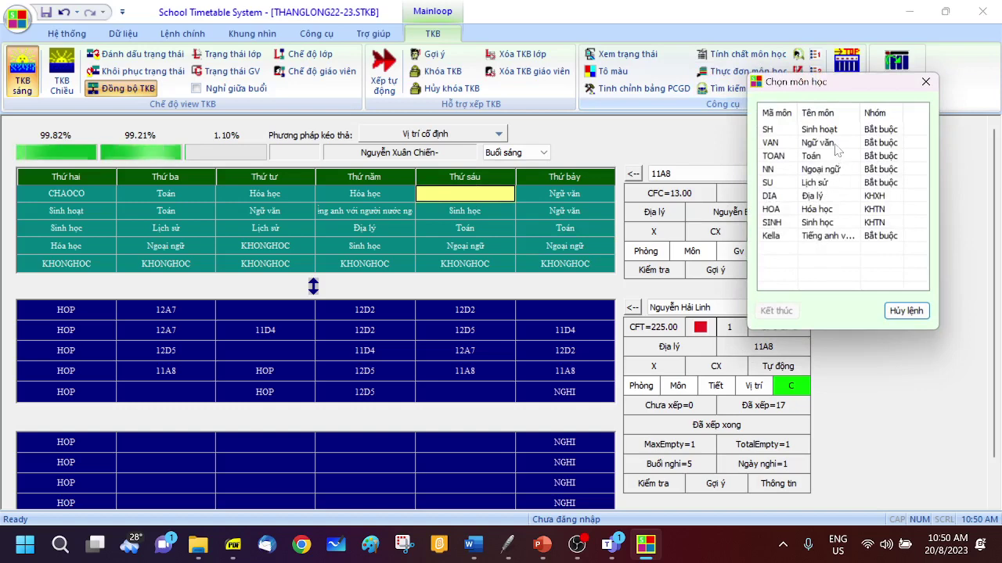
click(822, 198)
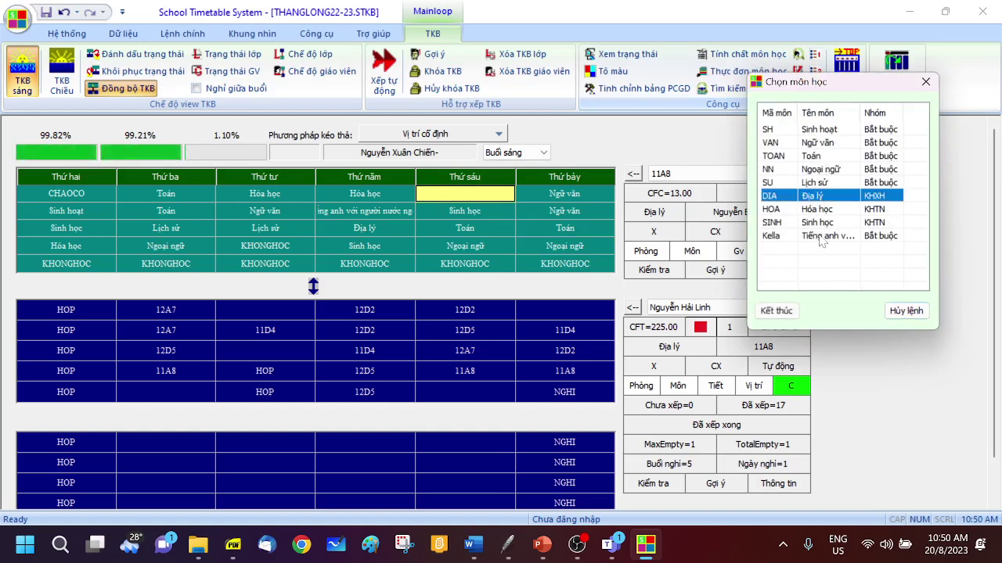
click(775, 311)
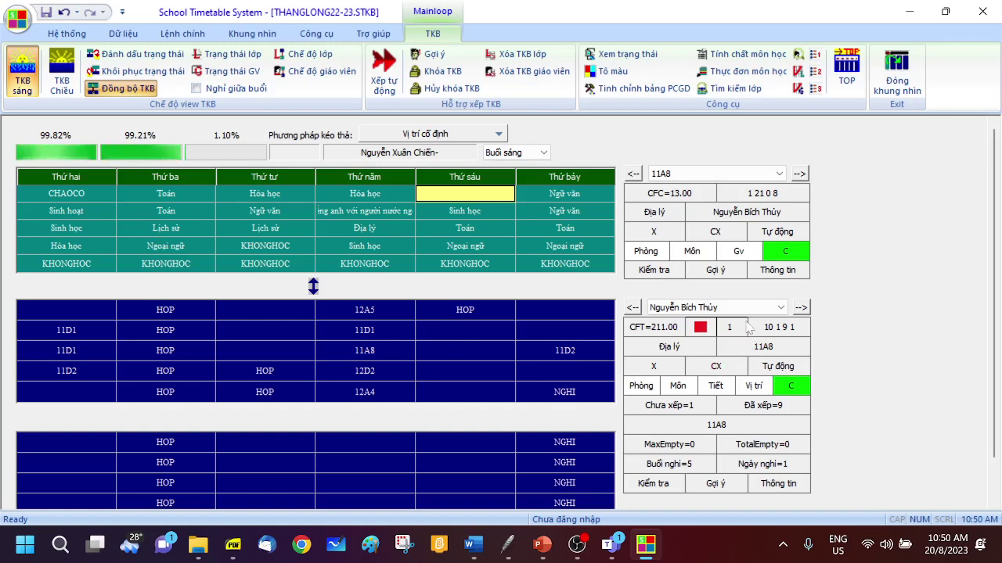
click(465, 231)
click(459, 214)
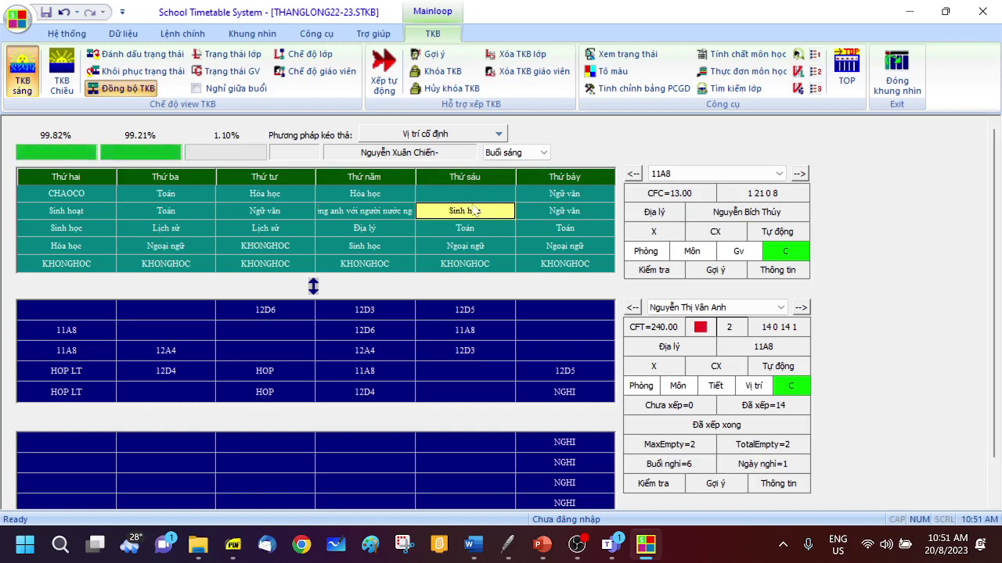
click(747, 71)
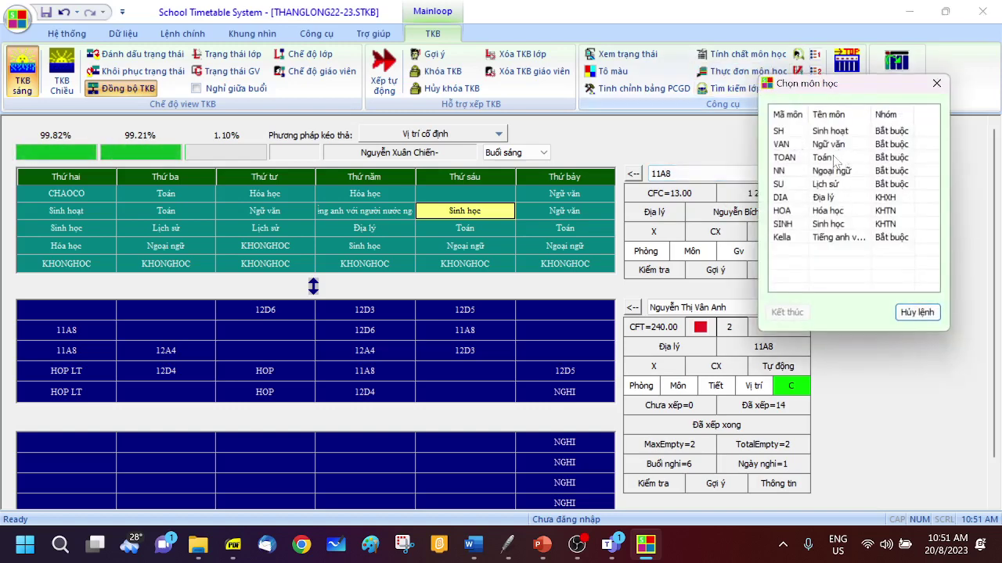
click(824, 197)
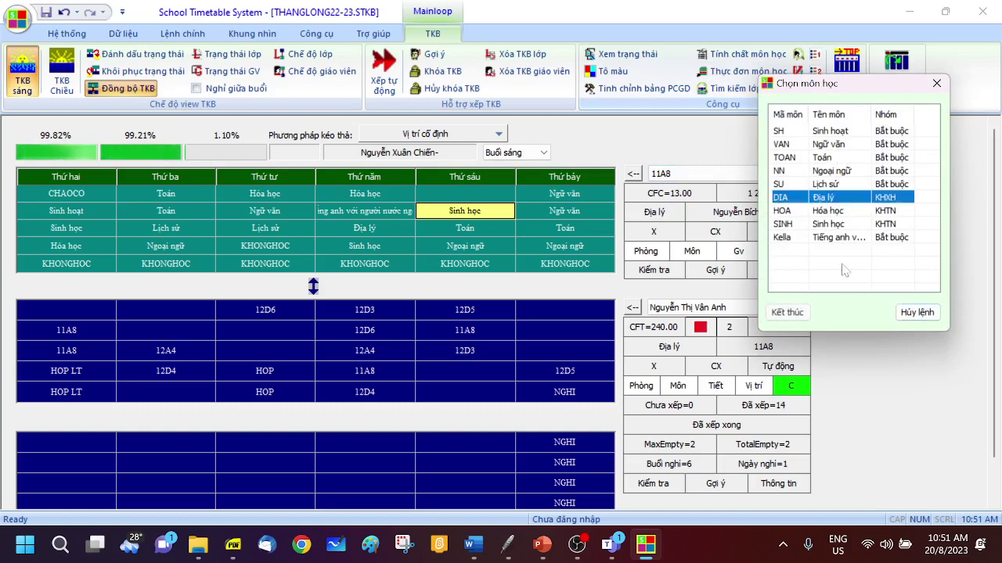
click(787, 312)
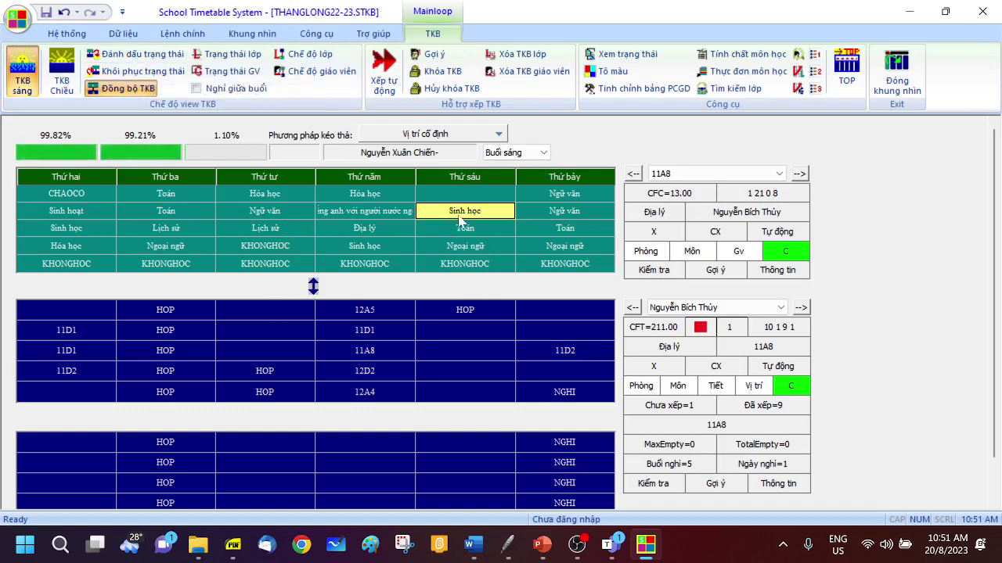
Check the Địa lý teacher's Wednesday availability against the teachers of class 11A8's Wednesday Hóa học, Ngữ văn and Lịch sử periods.
click(273, 200)
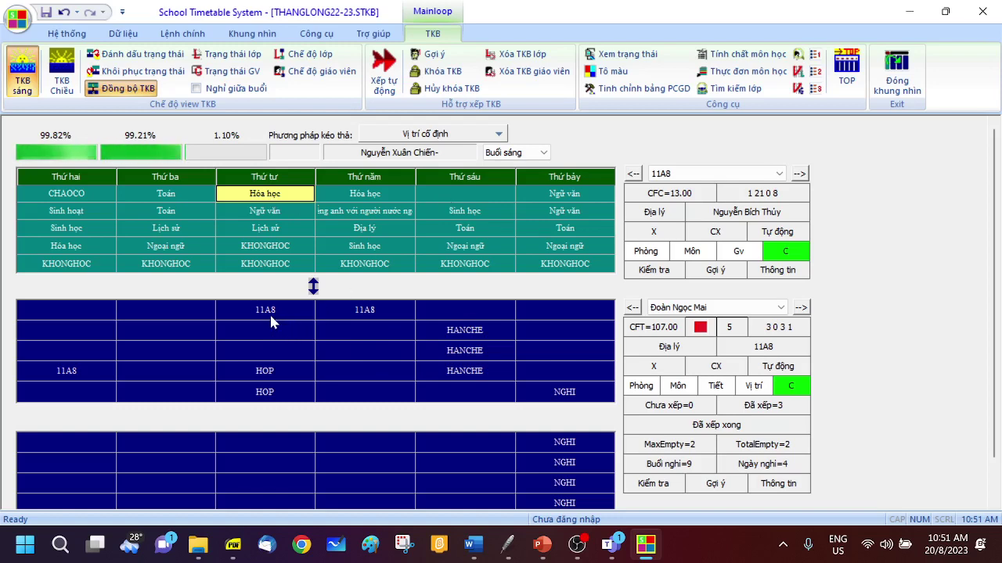
click(137, 74)
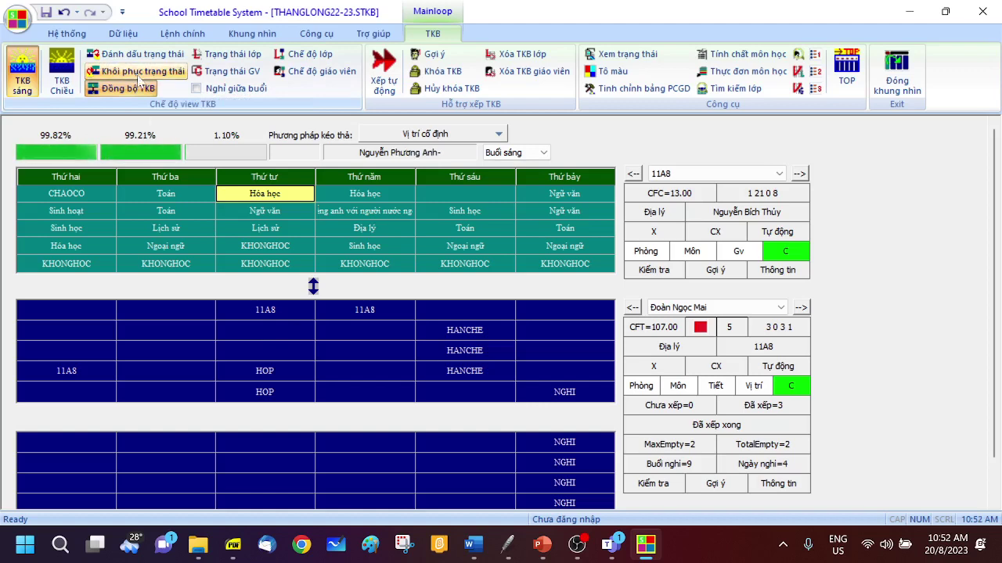
click(174, 60)
click(713, 78)
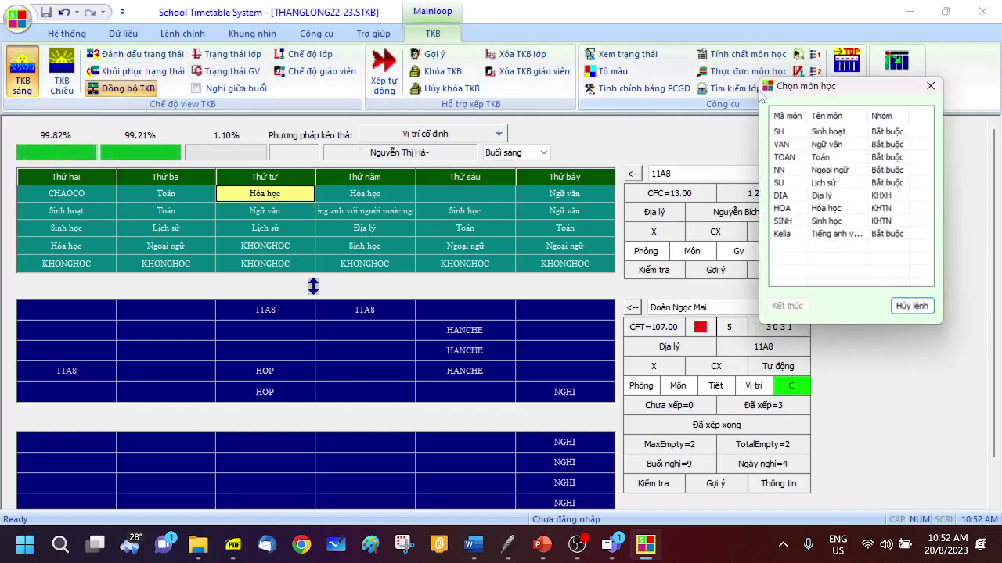
click(828, 198)
click(789, 313)
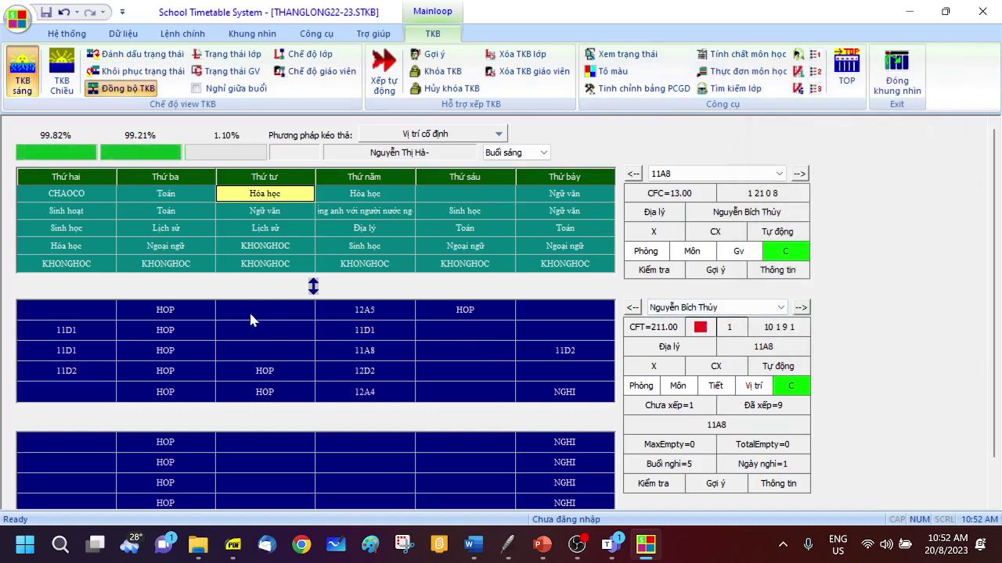
click(264, 215)
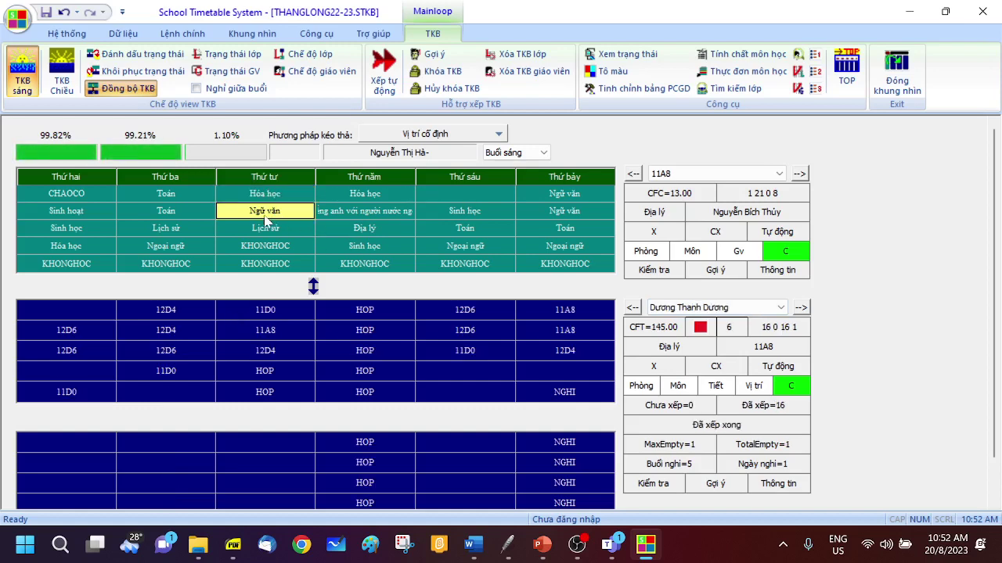
click(271, 232)
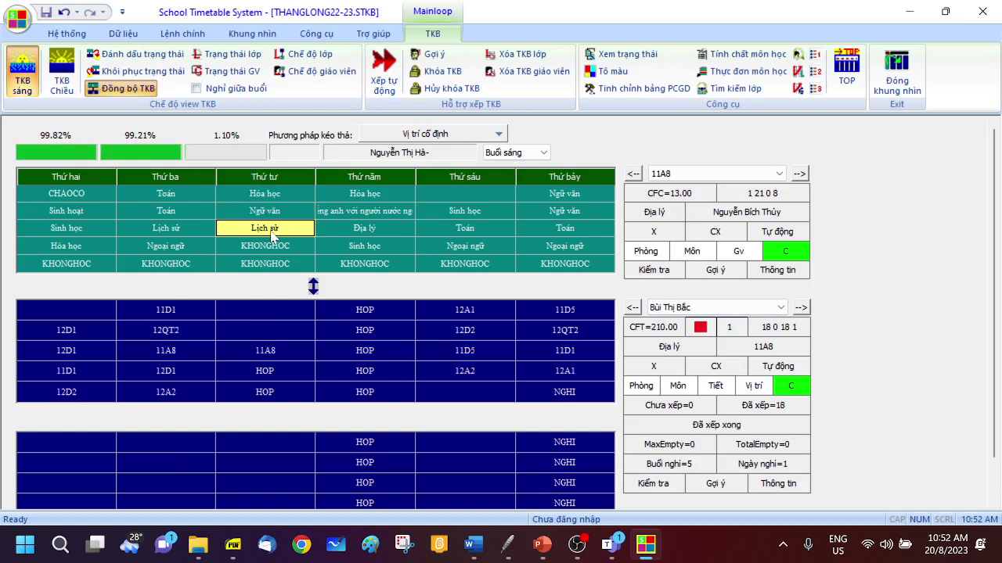
Move class 11A8's Hóa học period from Wednesday period 1 to Friday period 1 in its teacher's timetable.
click(265, 199)
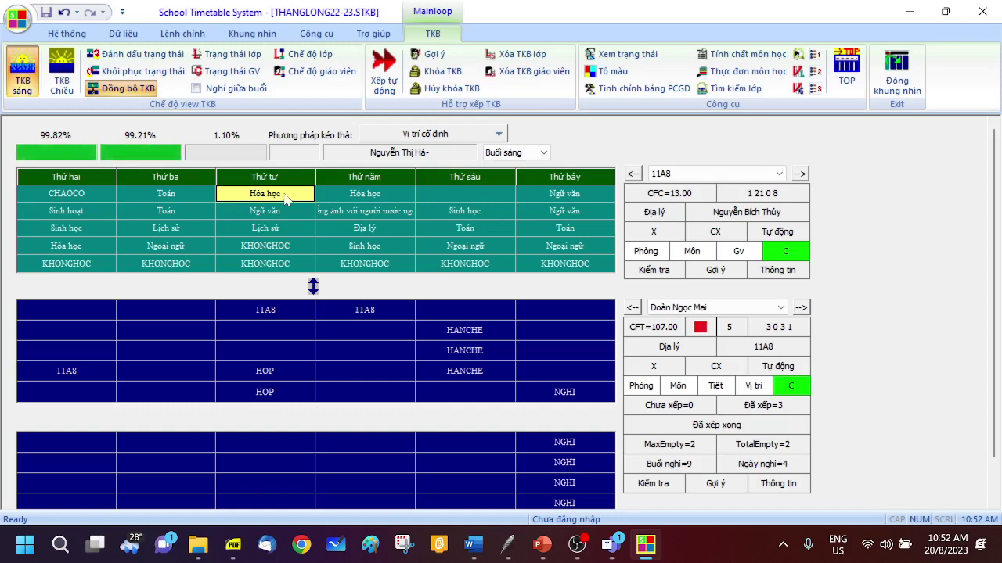
click(281, 313)
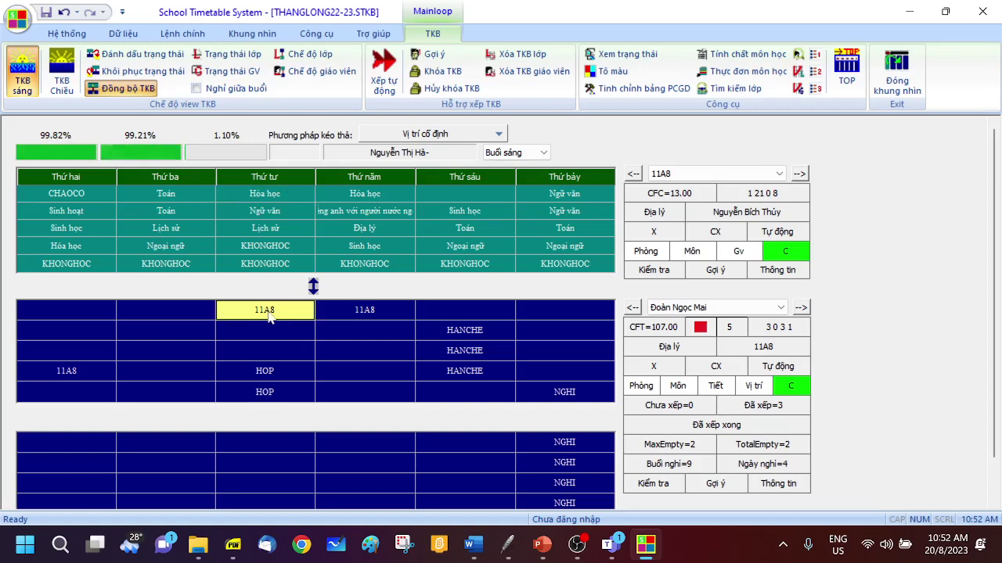
drag(269, 315, 463, 321)
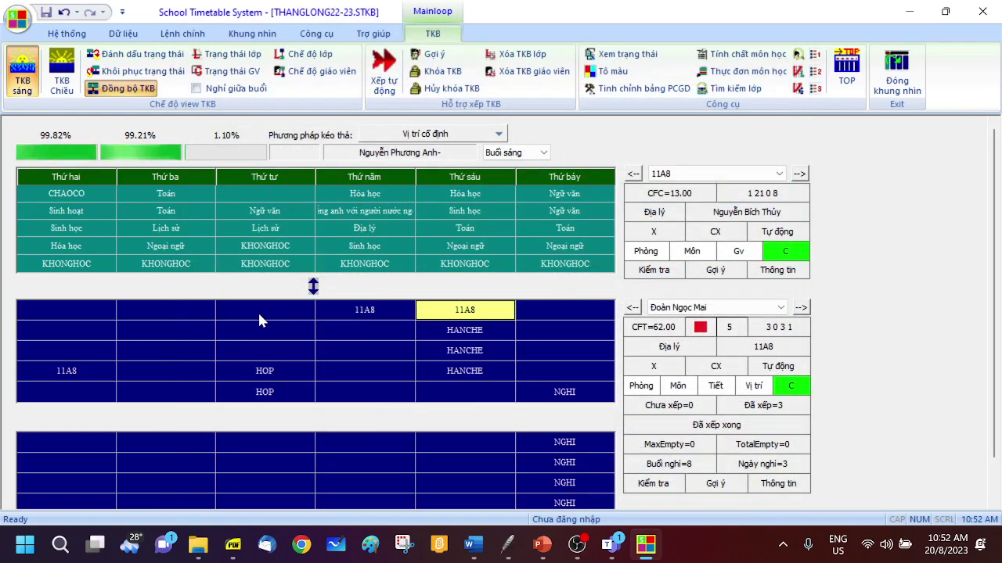
Fill class 11A8's empty Wednesday period 1 with its unplaced Địa lý period.
click(261, 313)
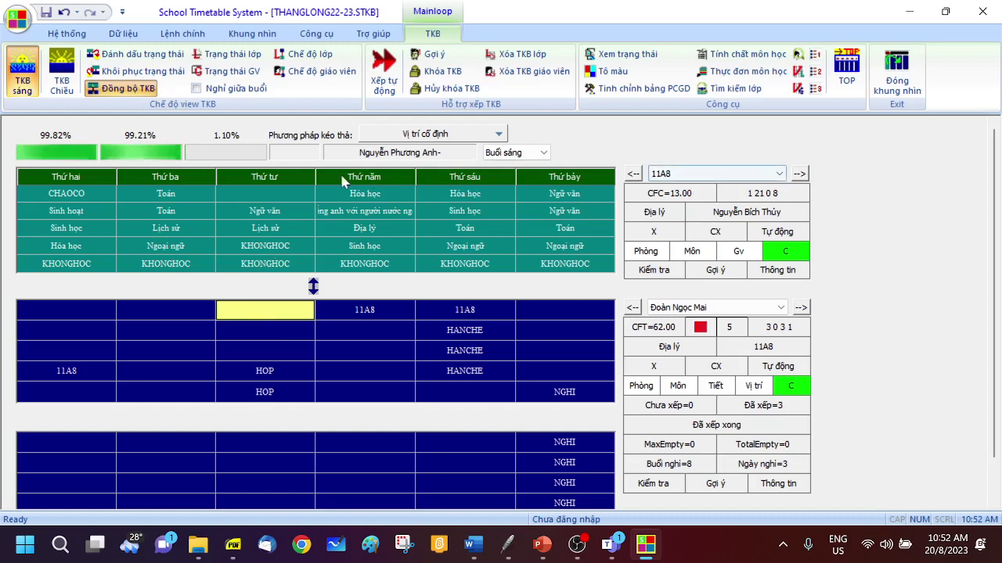
click(278, 196)
right_click(278, 200)
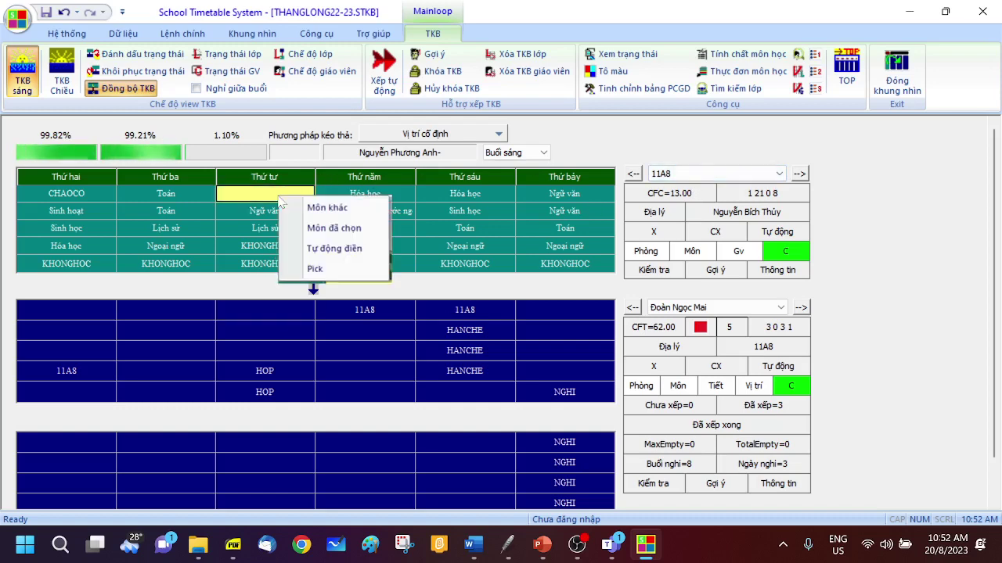
click(346, 231)
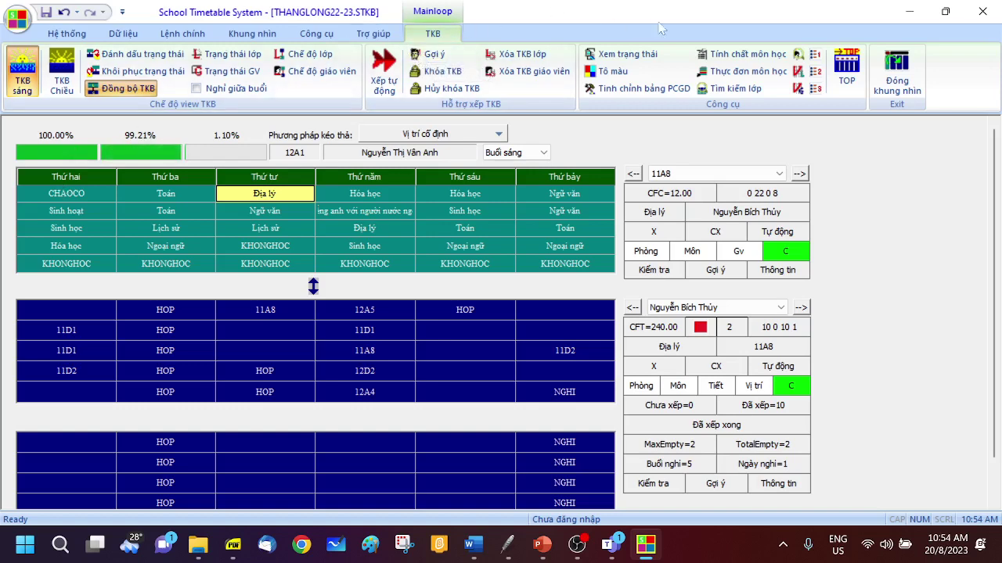
Close the Mainloop view, export the data to THANGLONG22-23.xls with the preset contents, and maximize the resulting workbook.
click(896, 88)
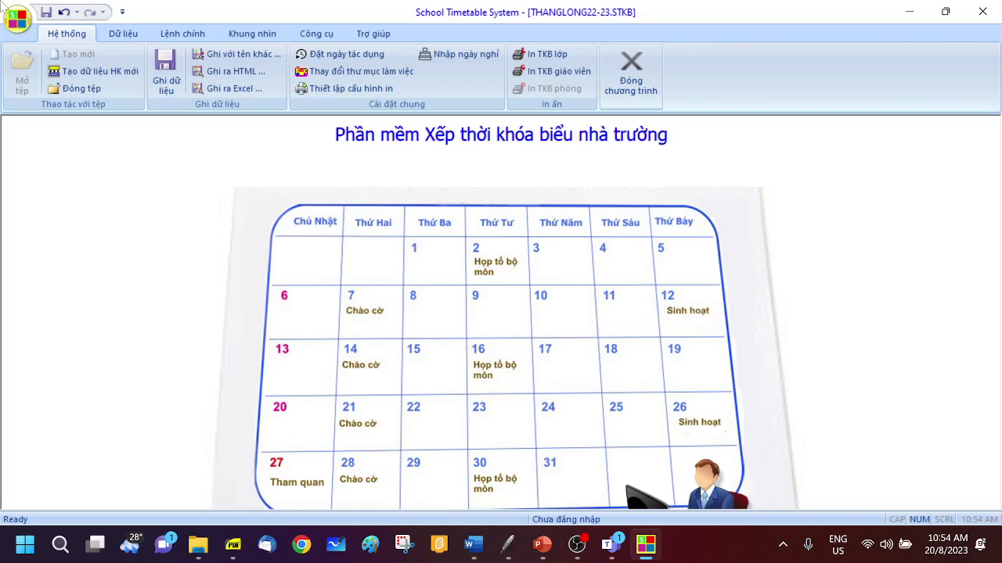
click(225, 90)
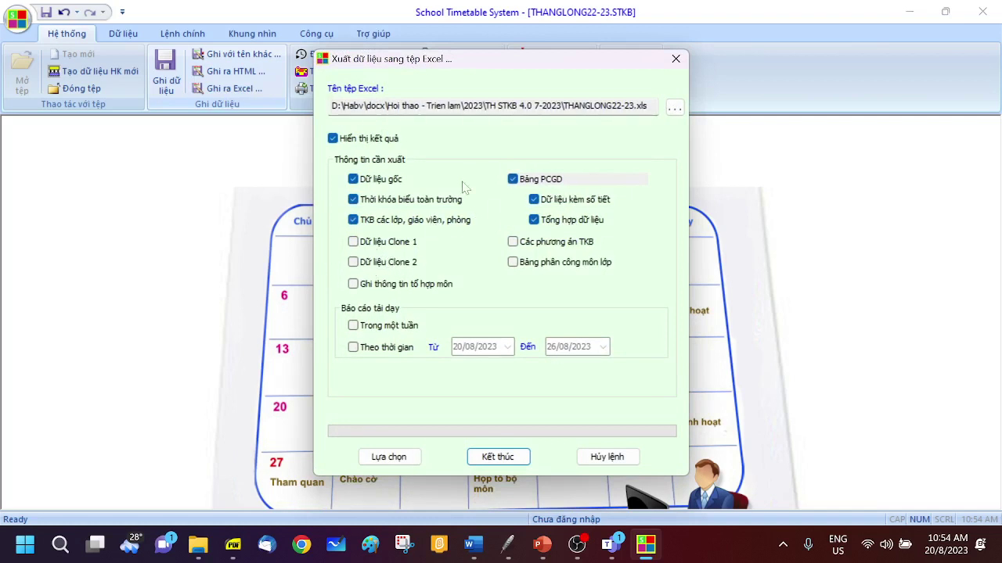
click(506, 462)
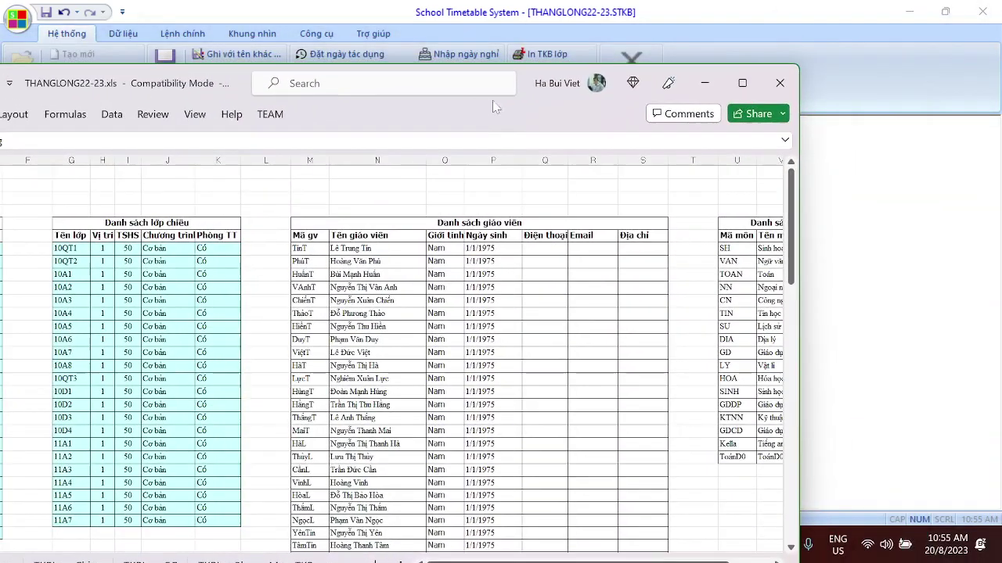
click(742, 83)
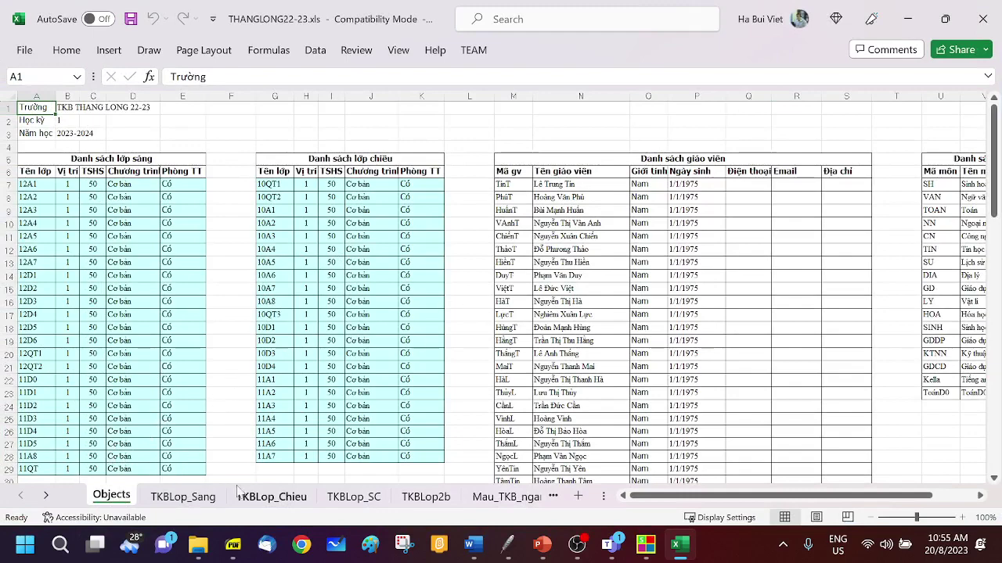
Examine the morning class timetable for all weekdays in the TKBLop_Sang sheet.
drag(649, 495, 482, 509)
click(191, 501)
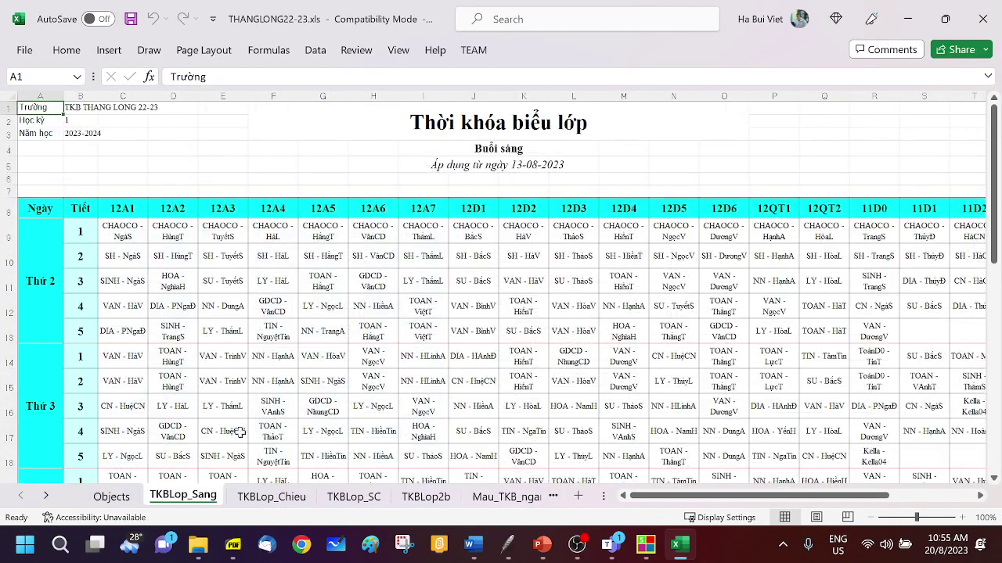
scroll(311, 308, down, 3)
scroll(310, 308, down, 1)
scroll(310, 307, up, 3)
scroll(310, 307, down, 3)
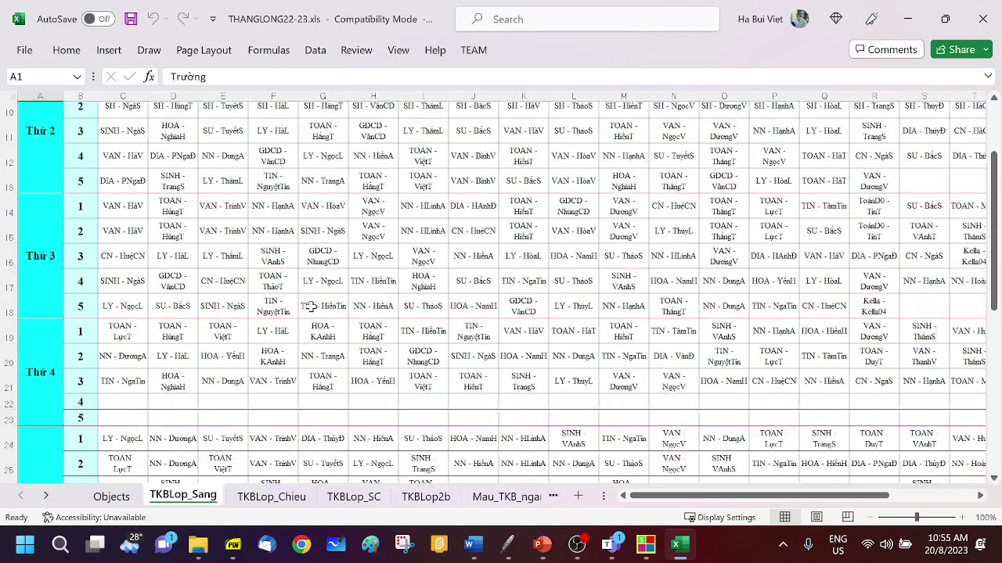
scroll(310, 308, up, 3)
scroll(310, 307, down, 3)
scroll(311, 307, up, 2)
scroll(311, 308, down, 6)
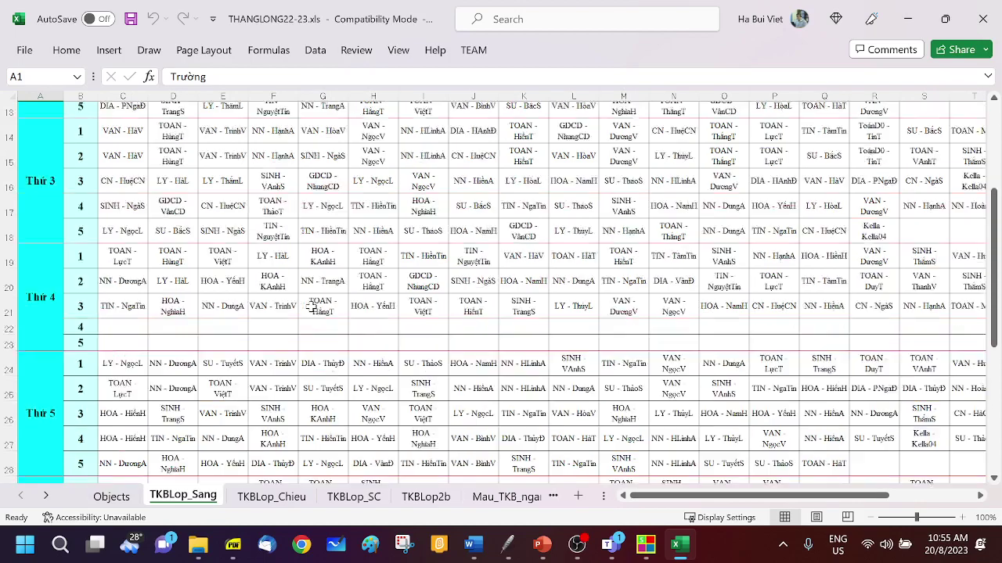
Review the other class timetable layouts in sheets TKBLop_Chieu, TKBLop_SC, TKBLop2b and Mau_TKB_nganh.
click(273, 501)
click(356, 500)
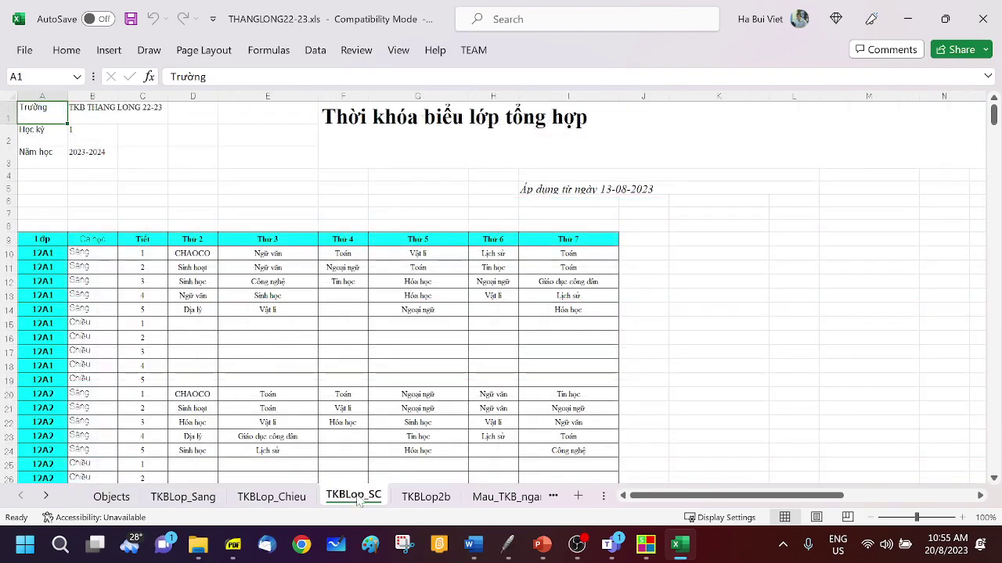
scroll(324, 288, down, 7)
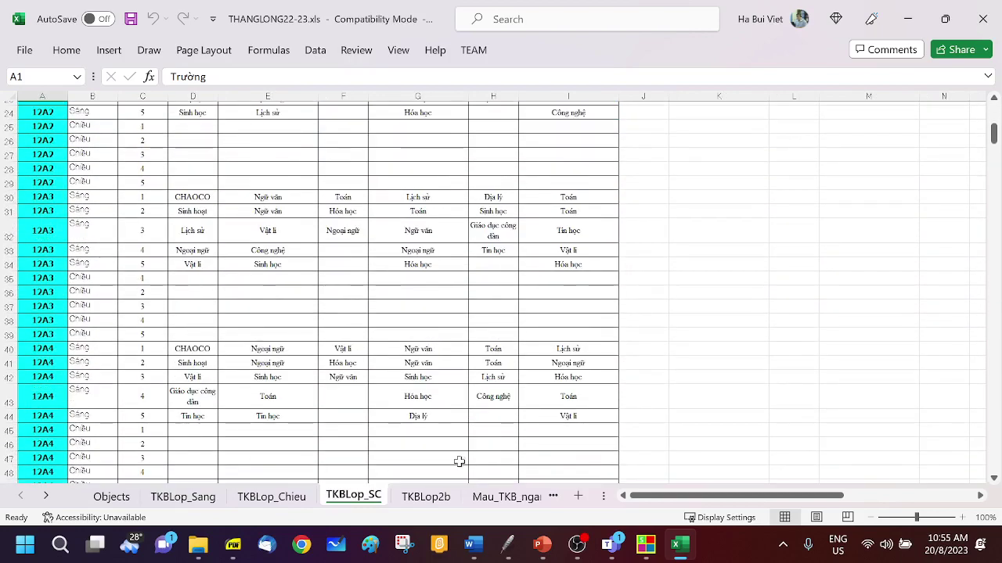
click(443, 504)
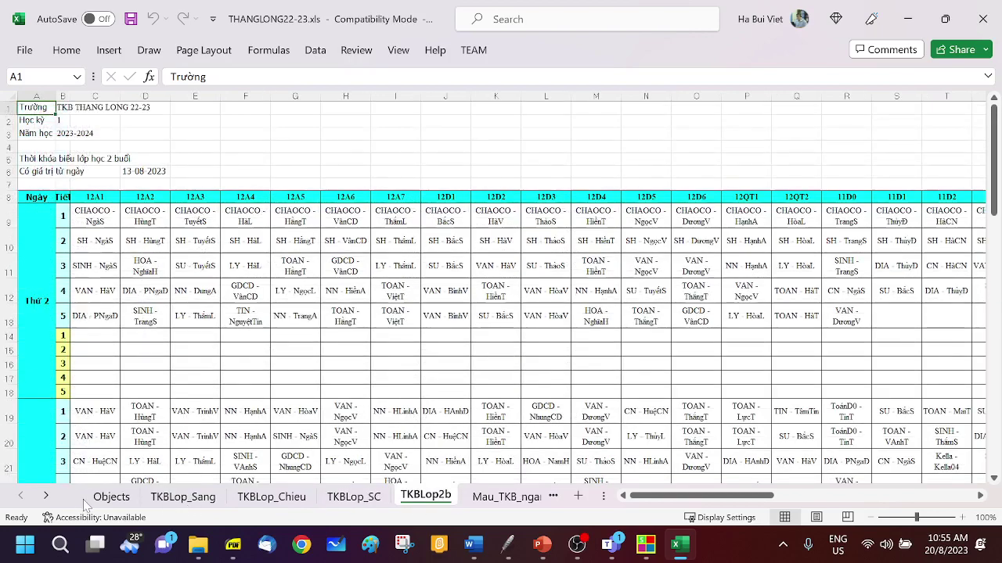
click(47, 496)
click(47, 497)
click(47, 497)
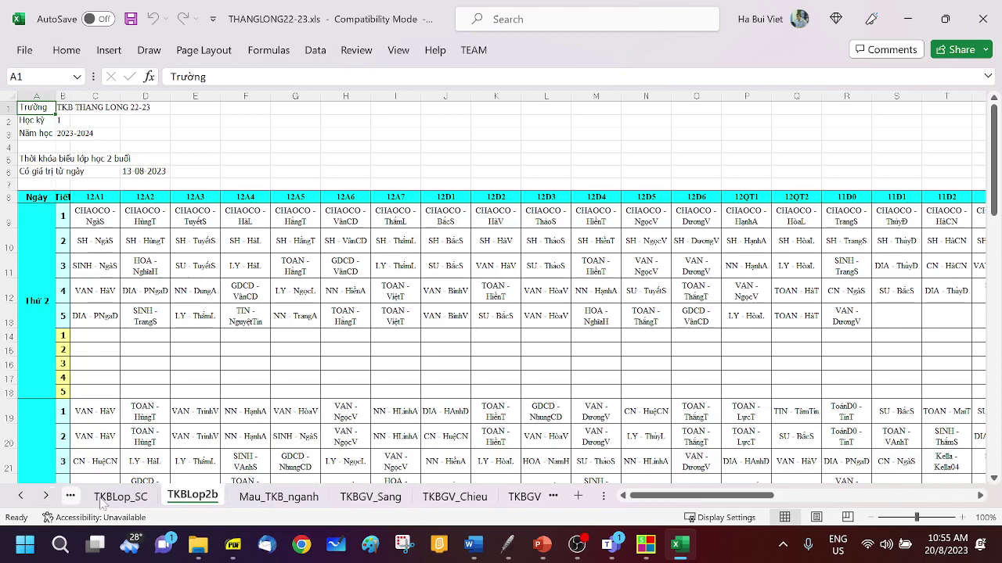
click(265, 500)
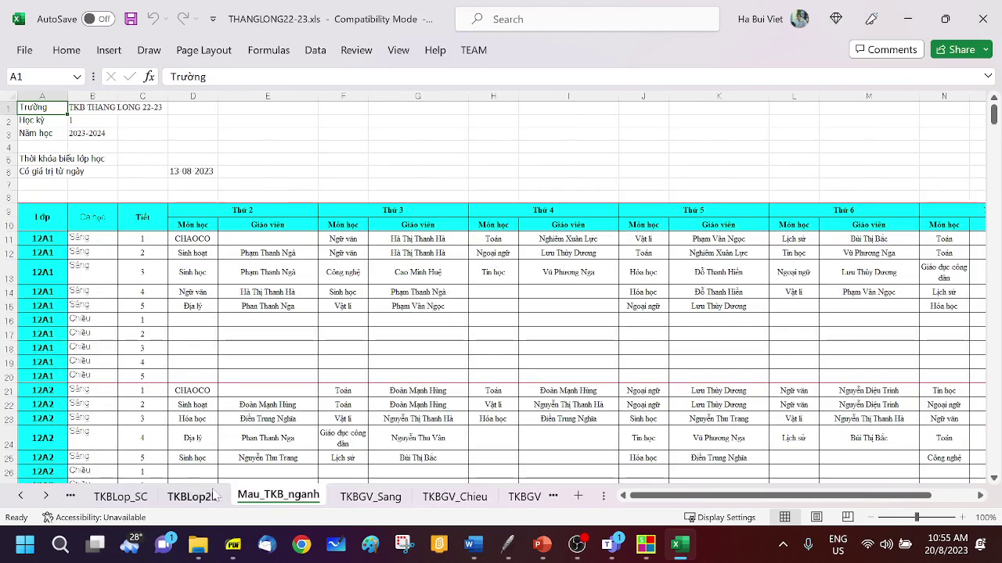
Review the teacher timetables in sheets TKBGV_Sang, TKBGV_Chieu and TKBGV_SC.
click(364, 501)
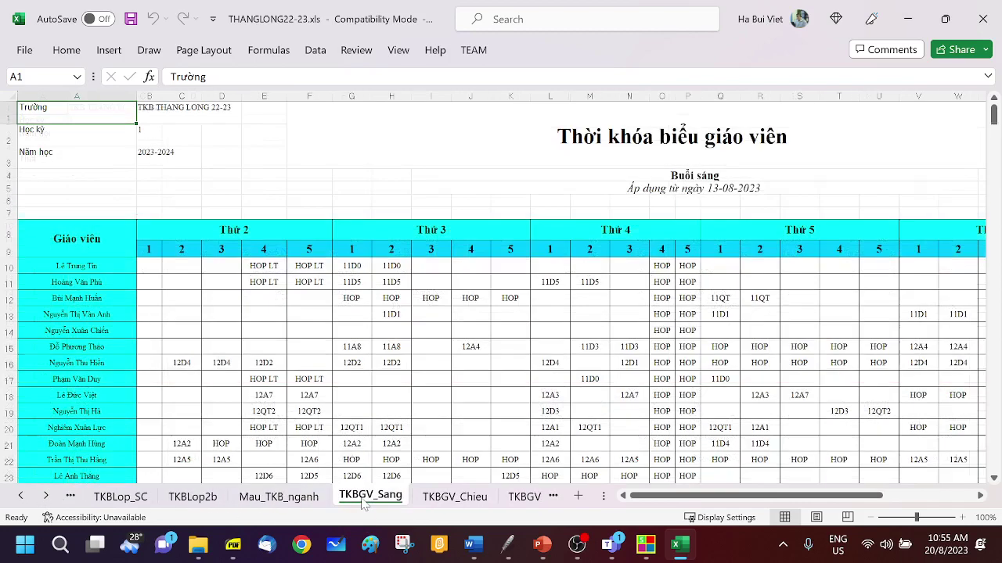
click(46, 496)
click(47, 496)
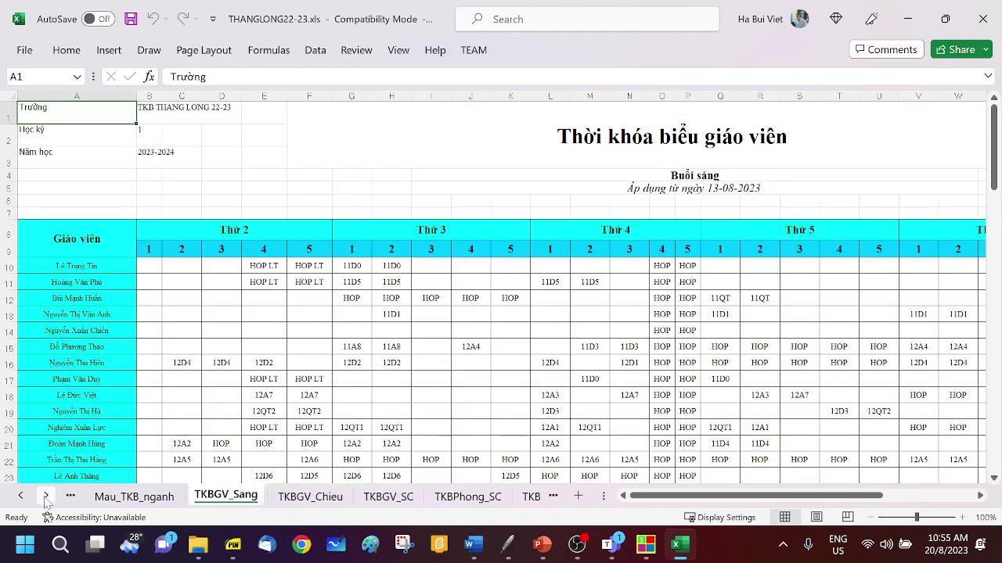
click(310, 497)
click(390, 498)
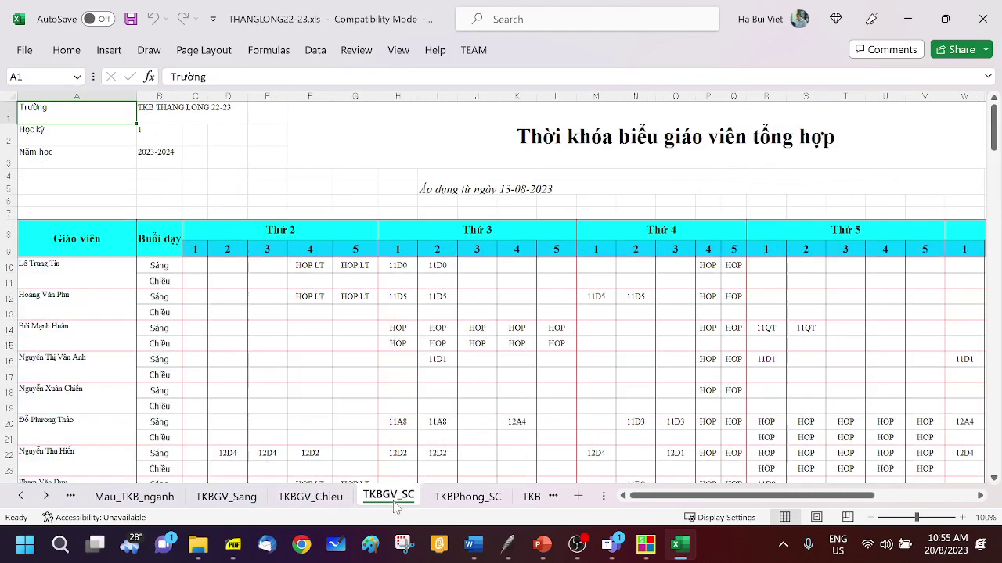
scroll(345, 313, down, 2)
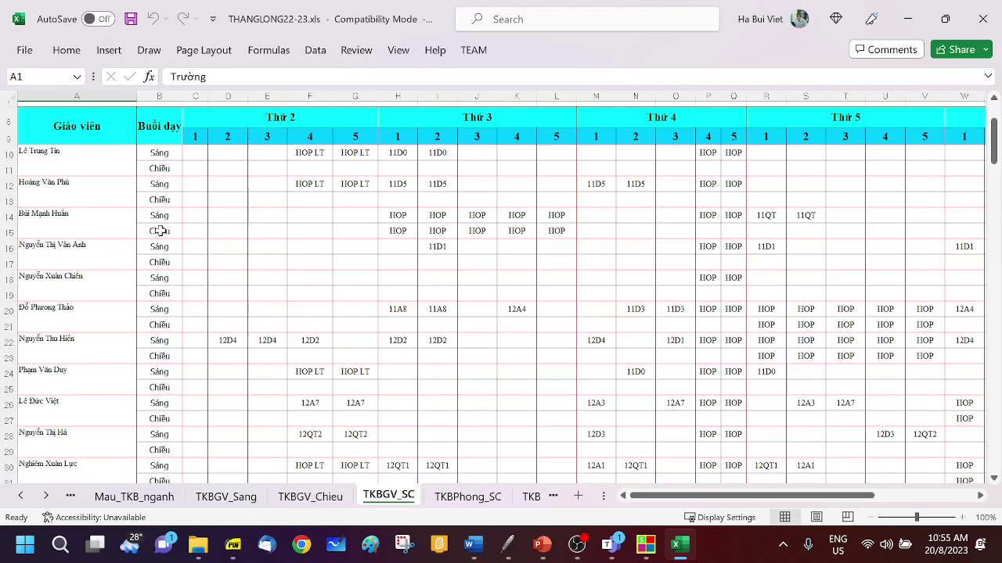
Review the individual timetables of each class in TKBLop and of each teacher in TKBGiaovien.
click(47, 497)
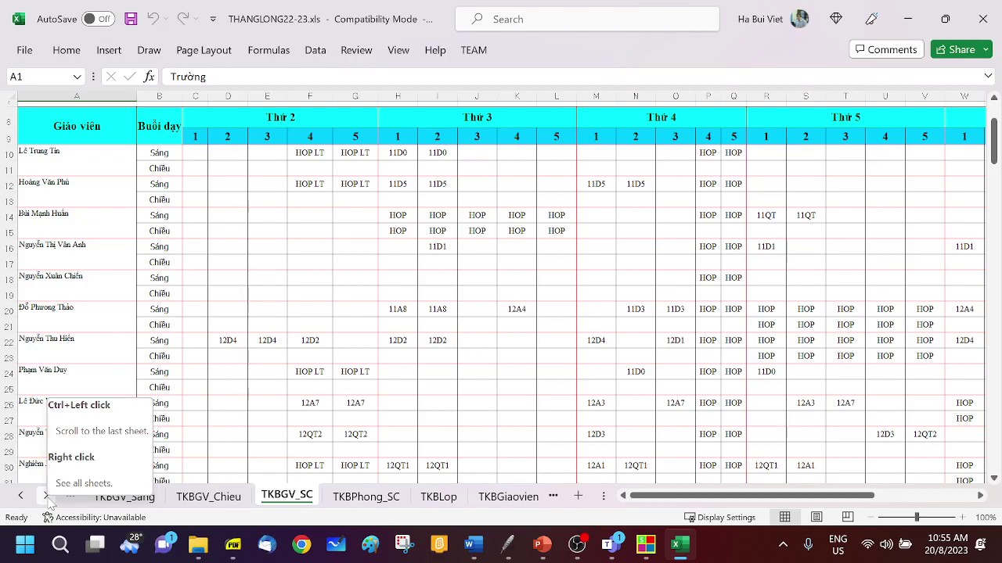
click(47, 498)
click(341, 501)
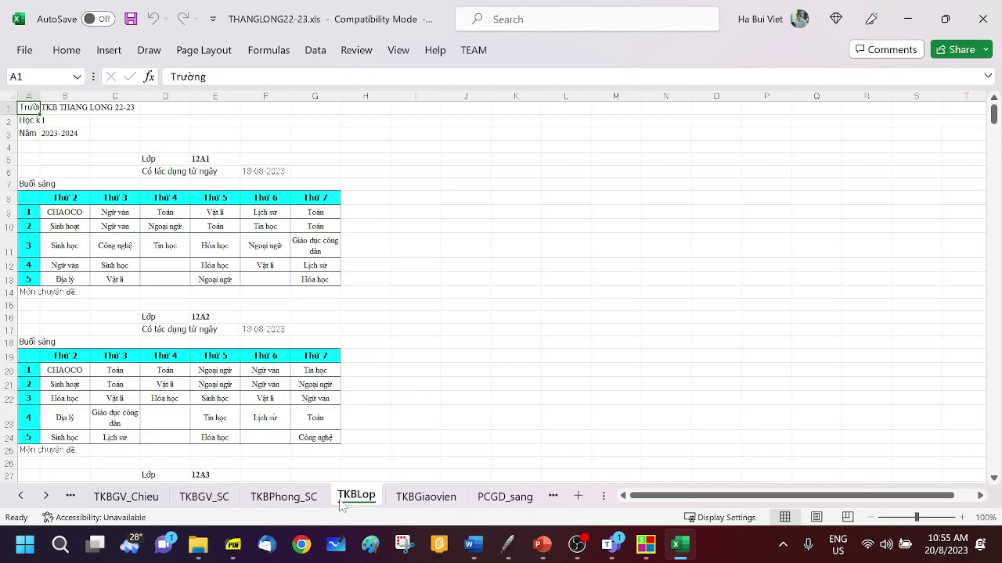
scroll(221, 225, down, 12)
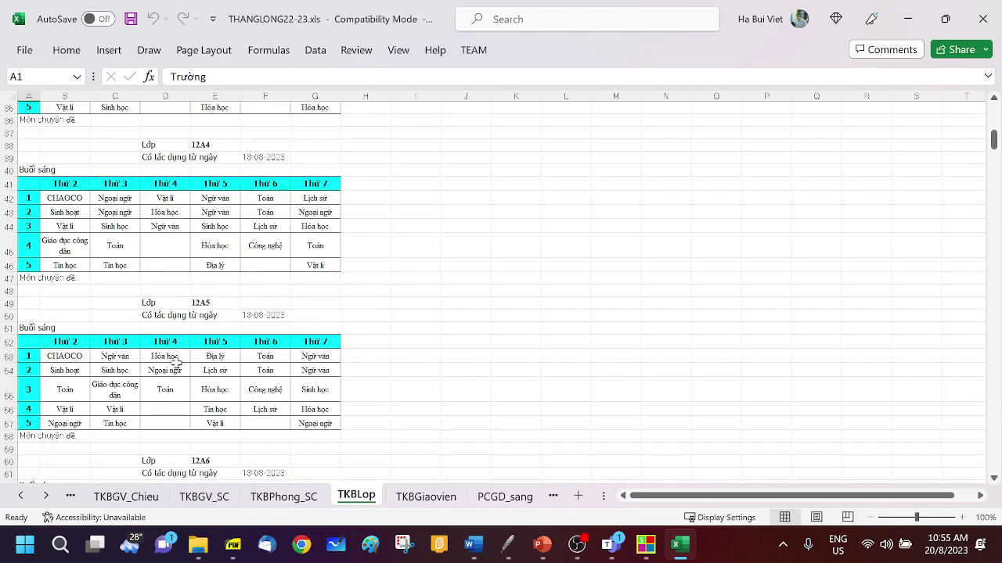
click(415, 497)
scroll(347, 255, down, 3)
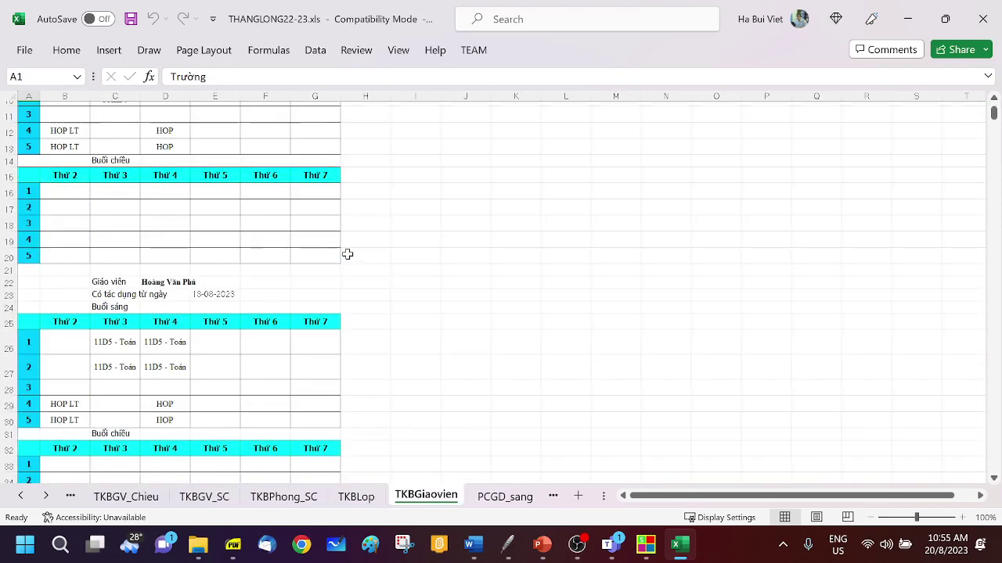
scroll(347, 254, down, 7)
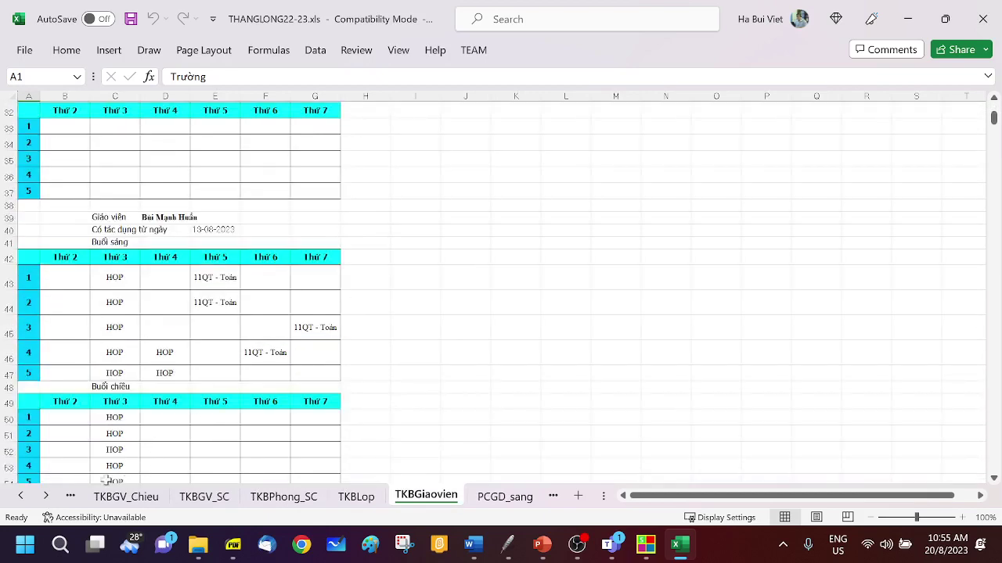
Review the teaching assignment tables in sheets PCGD_sang, PCGD_chieu, PCGD_Mau1, PCGD_Mau2 and PCGD_Mau3.
click(46, 496)
click(46, 496)
click(46, 496)
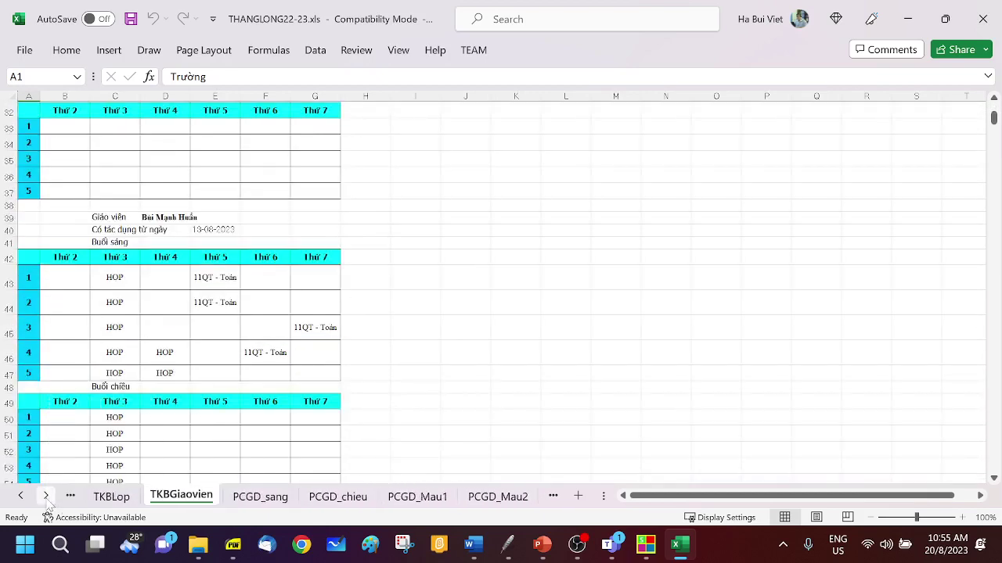
click(46, 497)
click(204, 499)
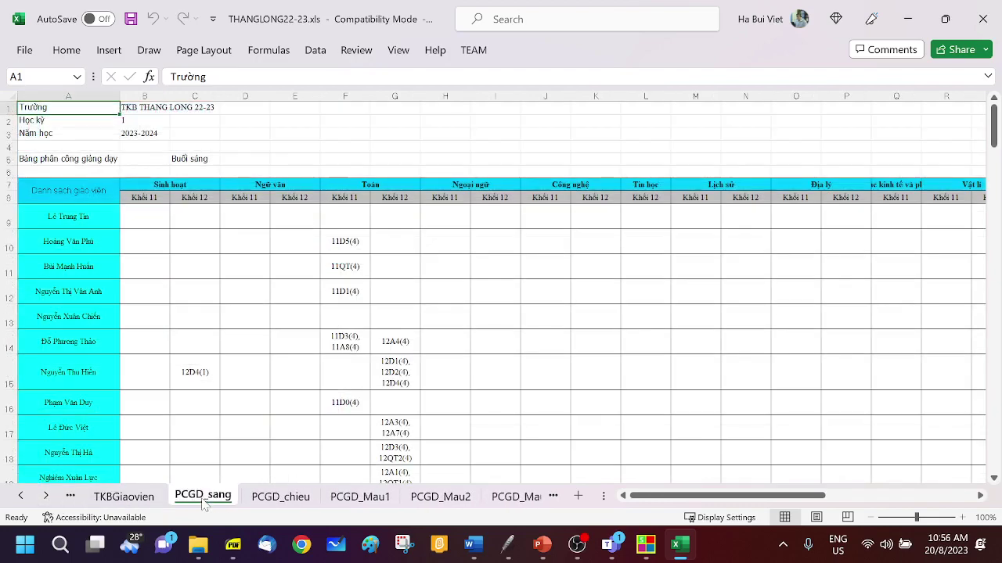
click(278, 498)
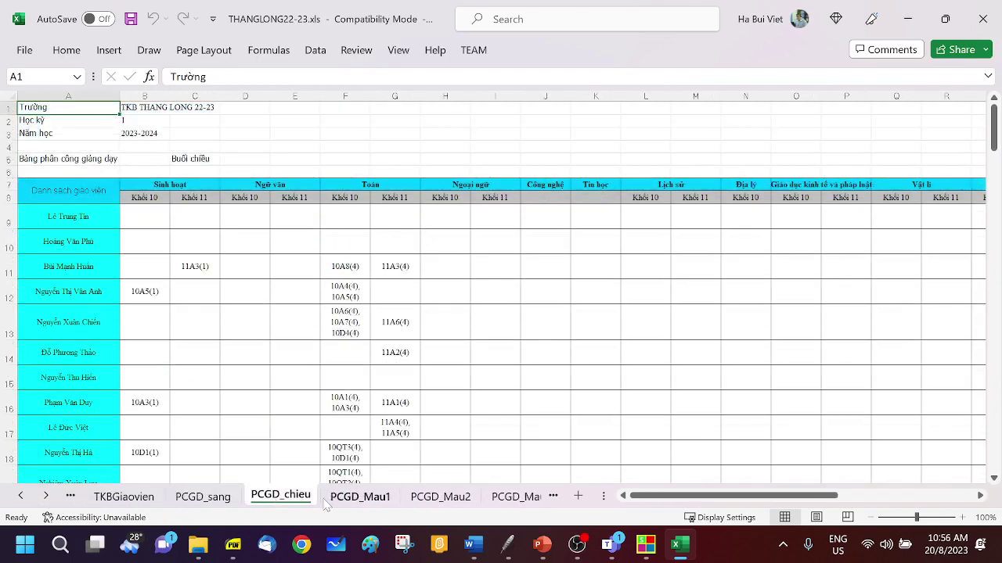
click(357, 498)
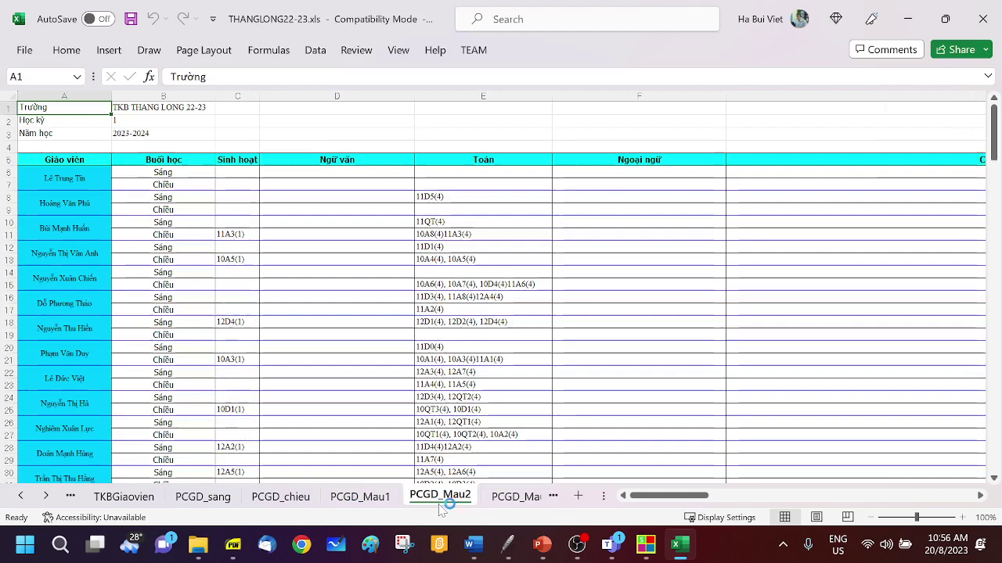
click(513, 497)
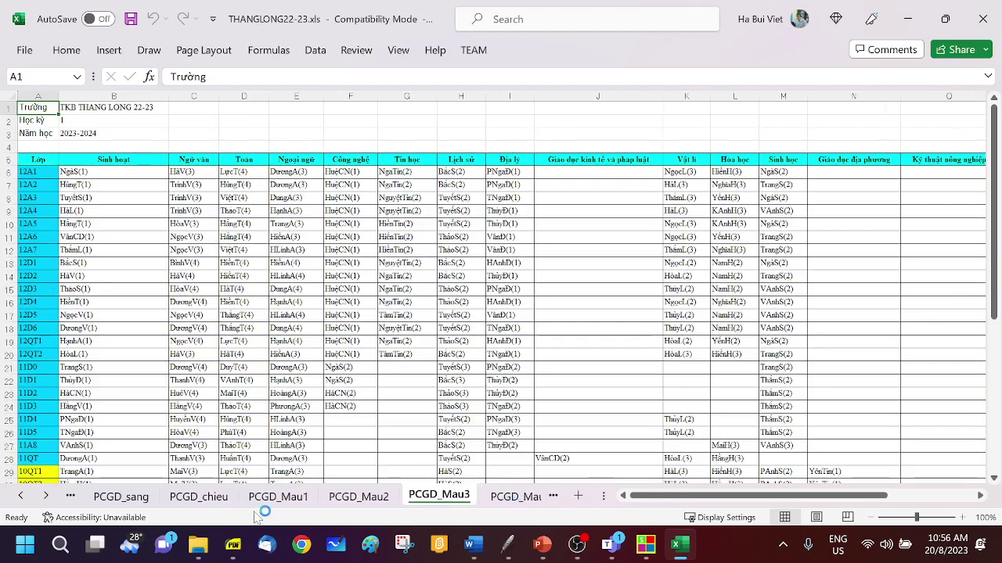
Look through the names of the workbook's remaining sheets up to Sheet24 while keeping PCGD_Mau3 open.
click(46, 496)
click(46, 496)
click(46, 496)
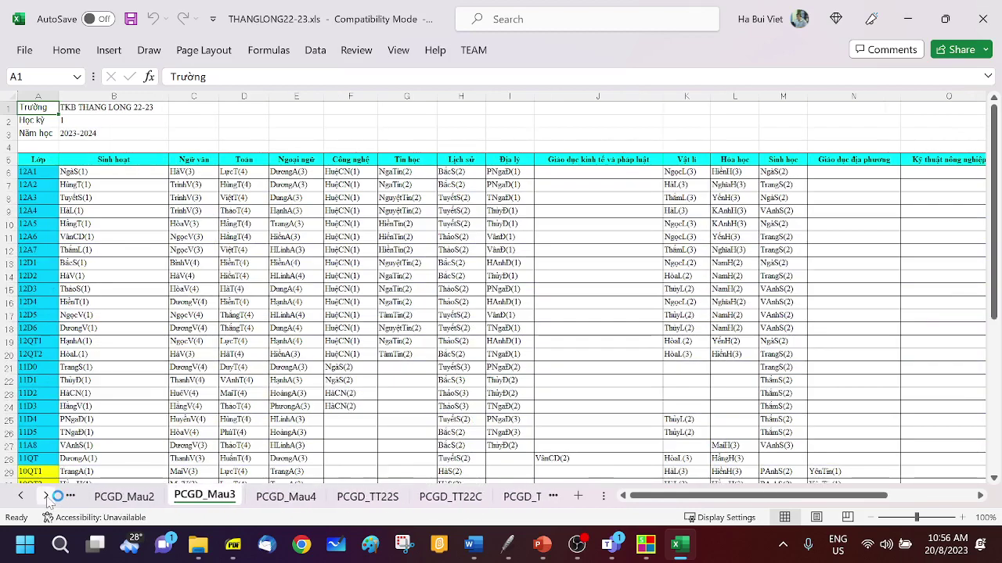
click(46, 496)
click(46, 496)
click(46, 496)
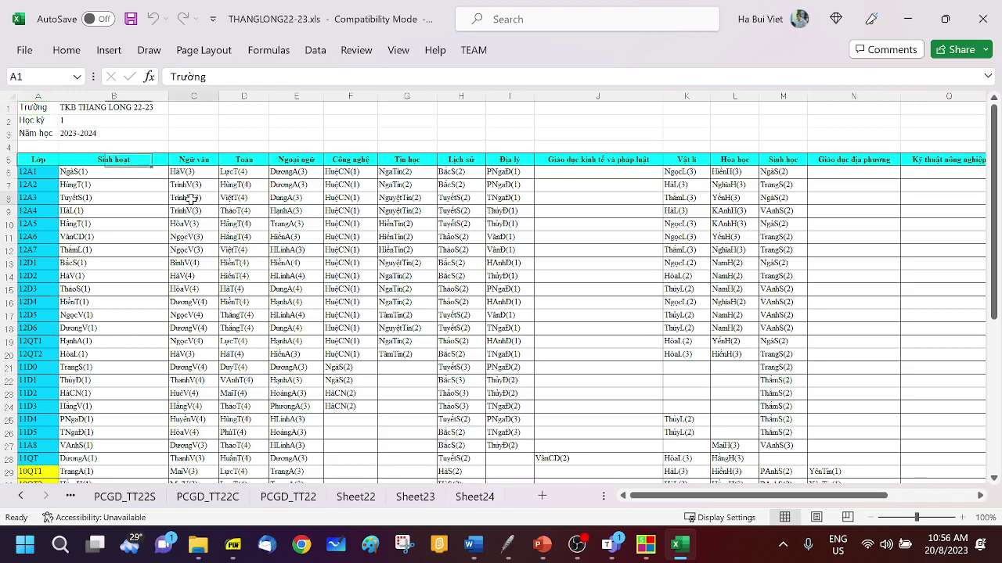
click(191, 198)
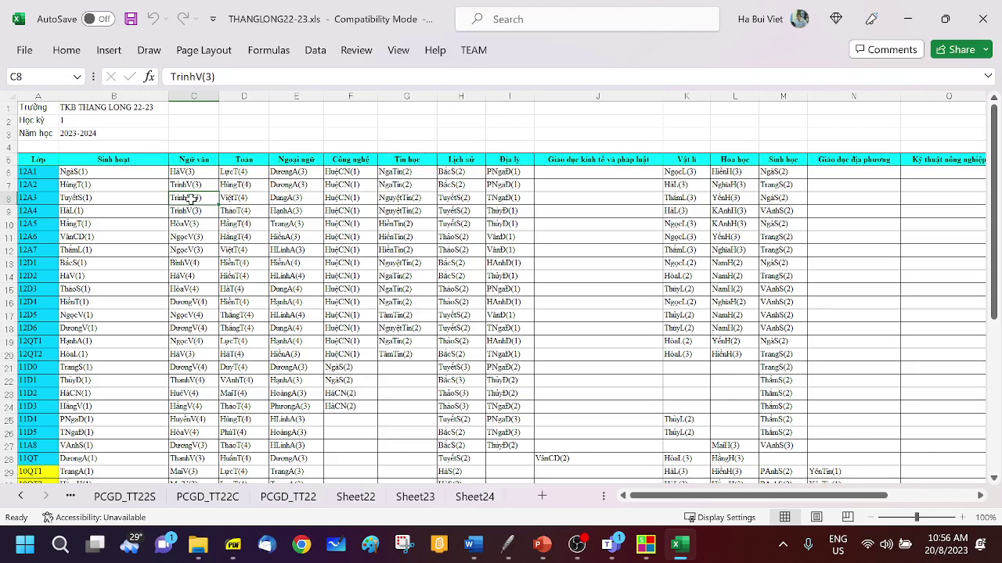
Switch back to School Timetable System and open its general options (Các tùy chọn).
click(644, 548)
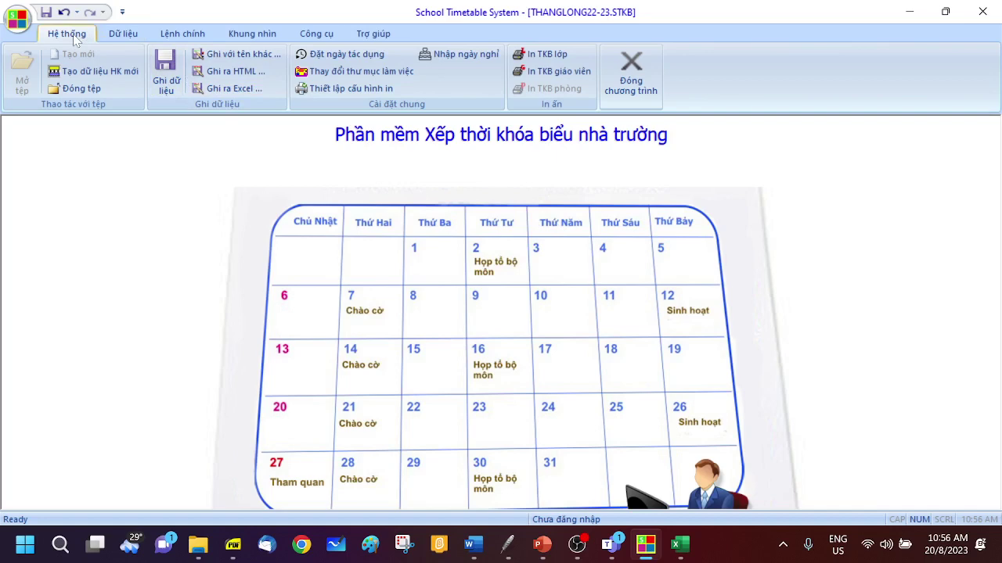
click(179, 36)
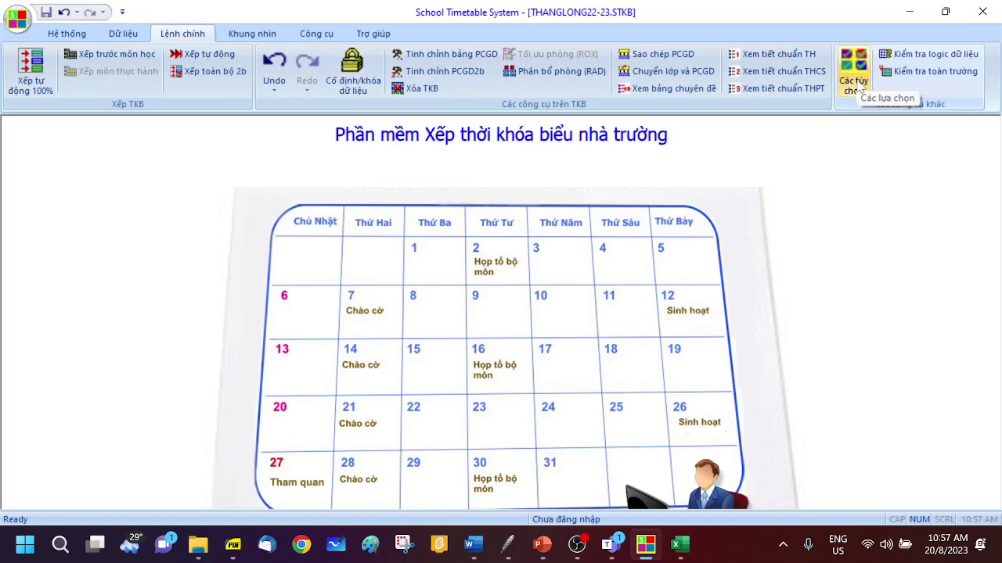
click(861, 84)
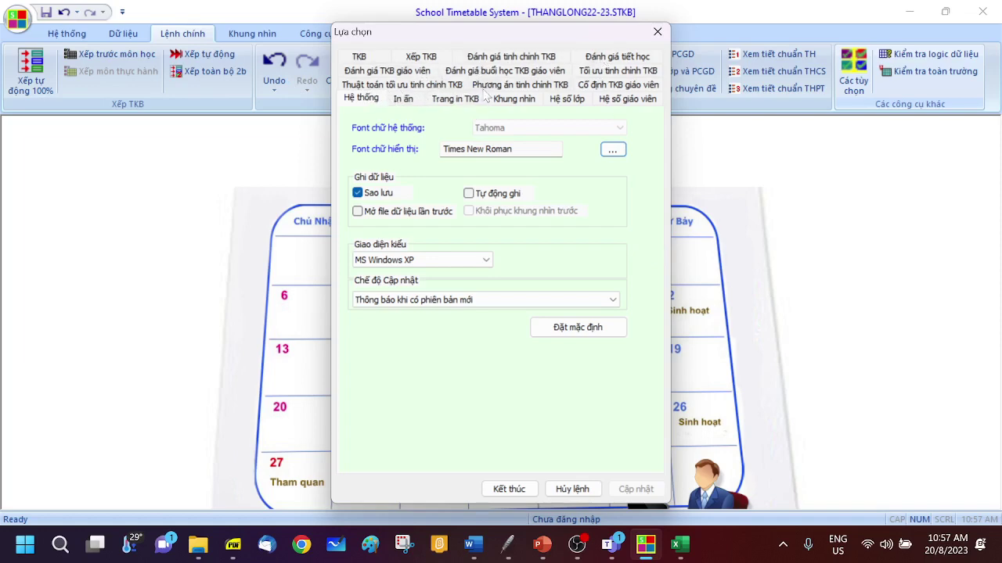
Review the printing options' (In ấn) available cell formats for the school-wide class timetable (TKB lớp toàn trường) and individual class timetable (TKB lớp).
click(406, 103)
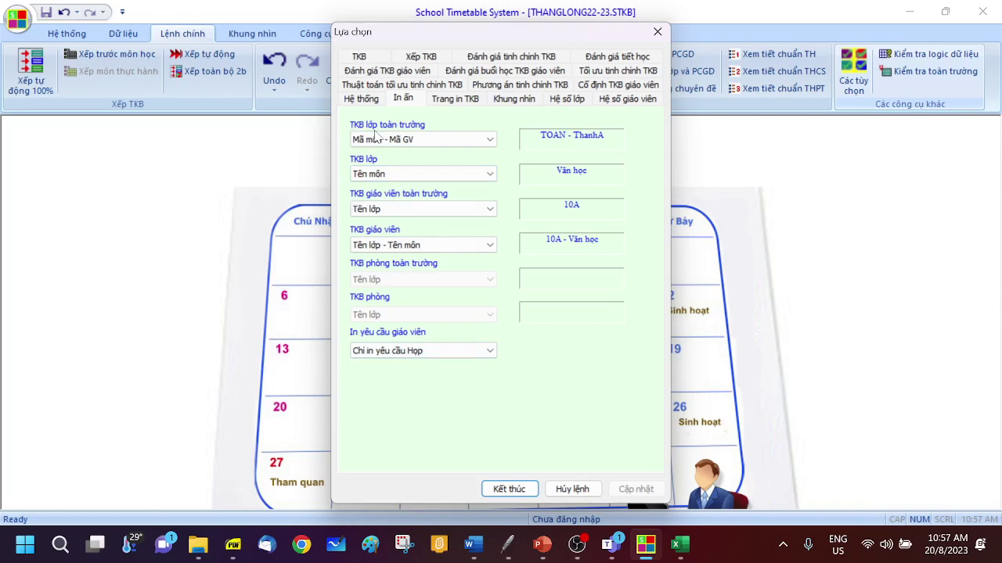
click(423, 143)
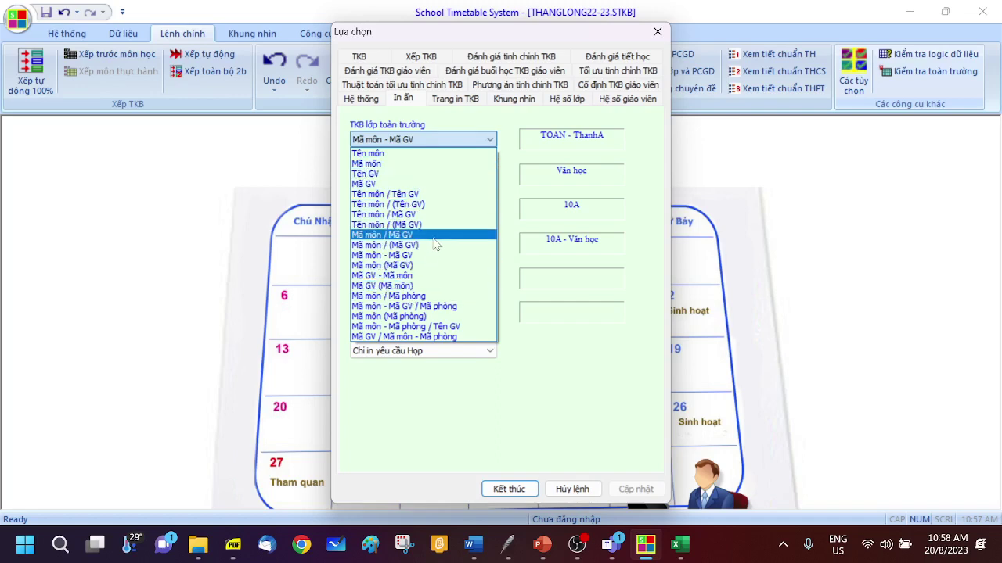
click(463, 124)
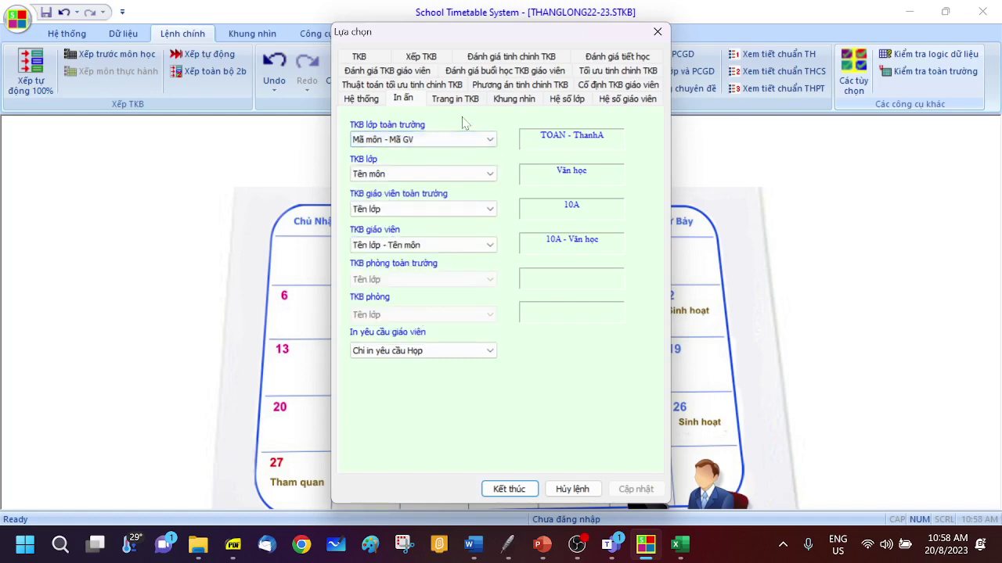
click(374, 174)
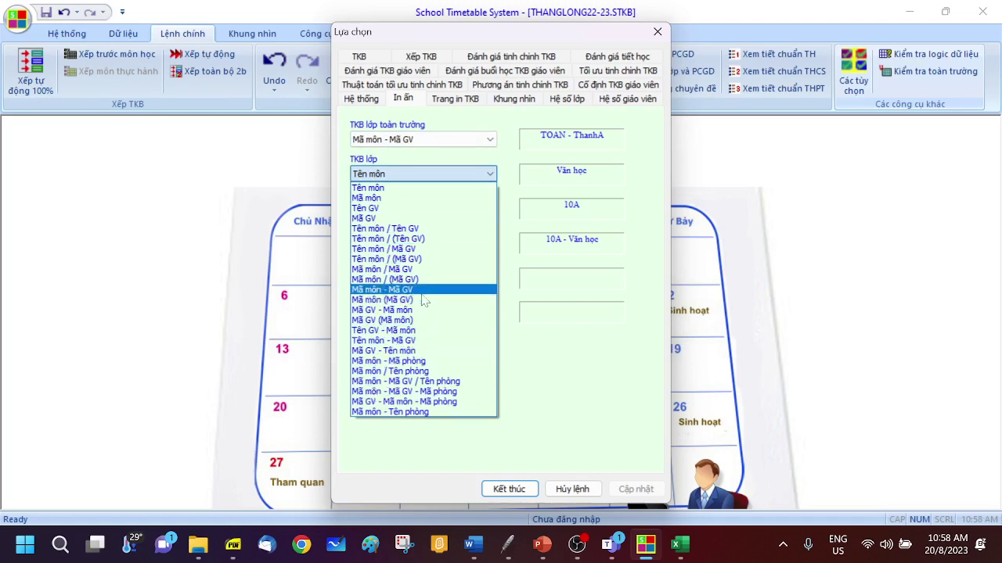
click(503, 354)
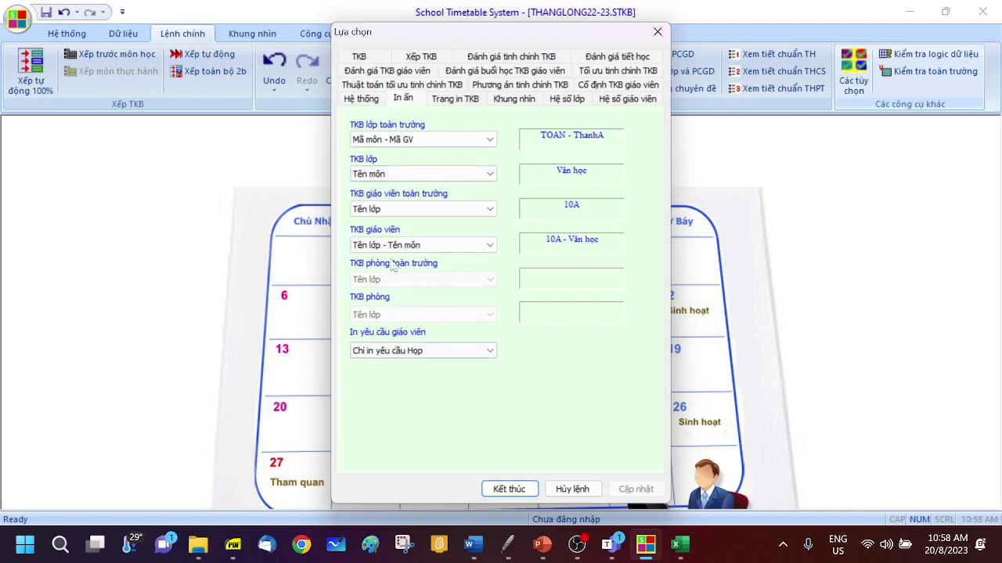
Review the print formats offered for TKB giáo viên toàn trường and TKB giáo viên, and close the options without changing anything.
click(387, 209)
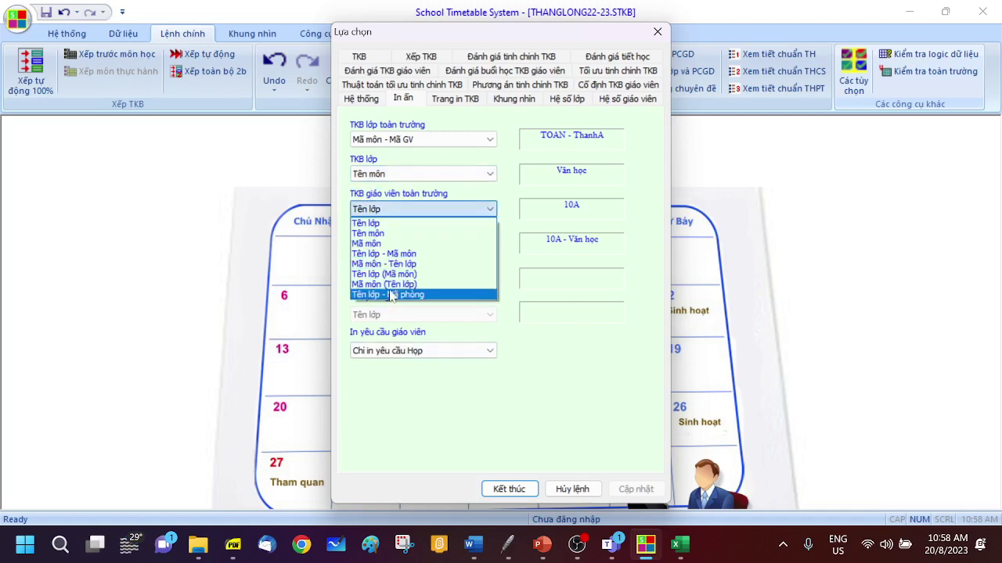
click(529, 366)
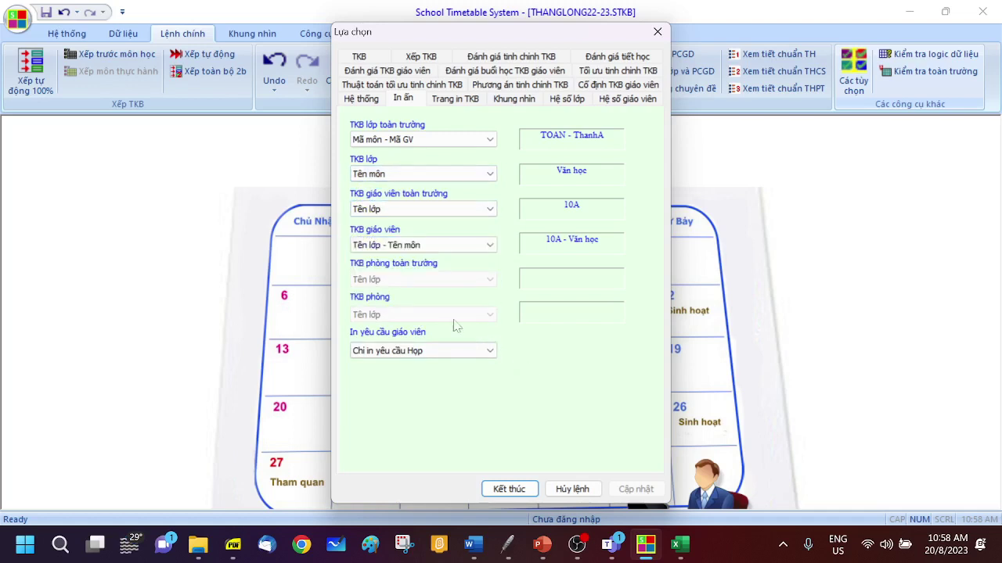
click(403, 247)
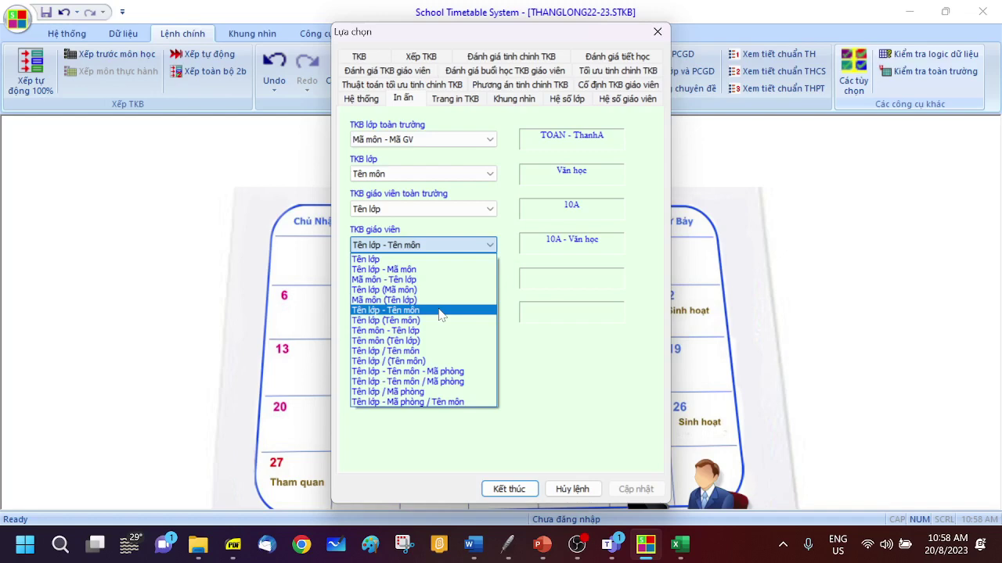
click(569, 491)
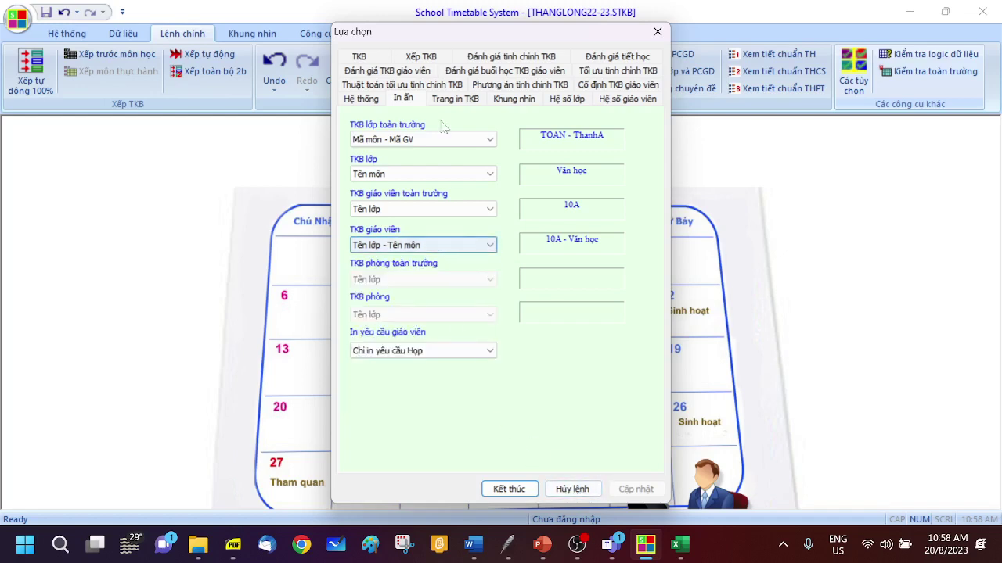
click(657, 33)
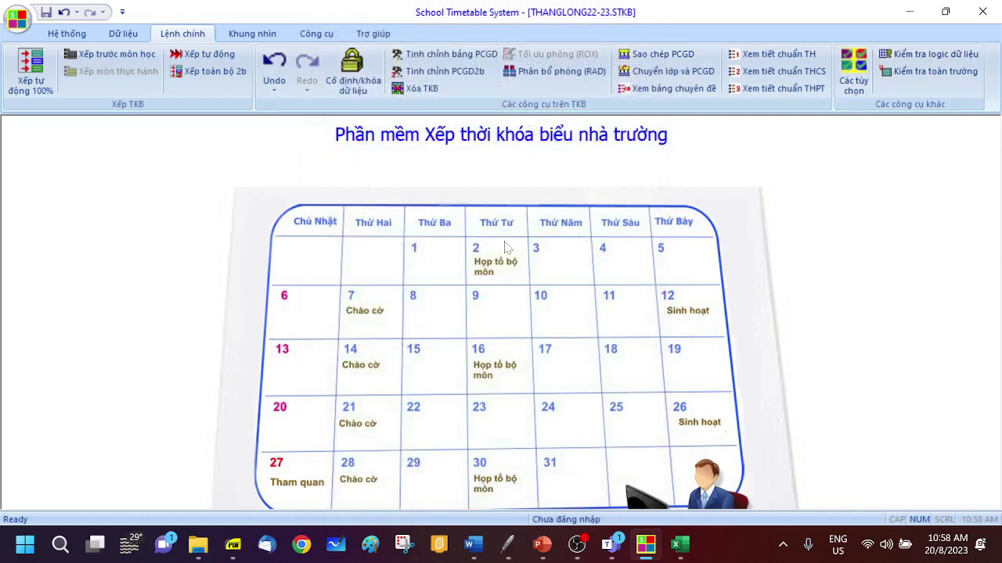